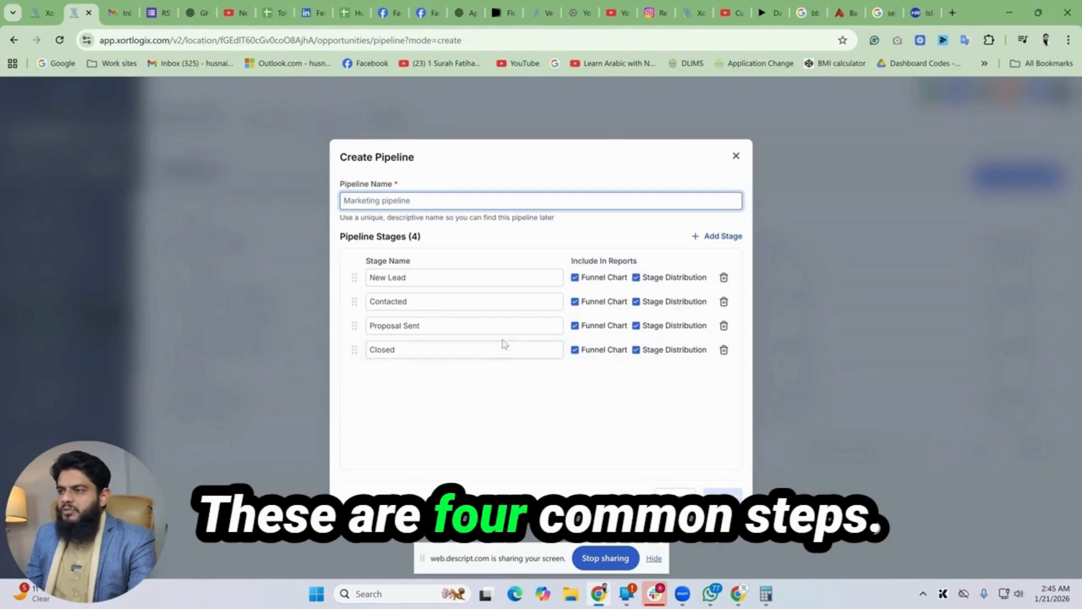
Remove all default pipeline stages except Closed and name the new pipeline Leads Management.
{"action": "left_click", "coordinate": [724, 302]}
{"action": "left_click", "coordinate": [724, 278]}
{"action": "left_click", "coordinate": [403, 199]}
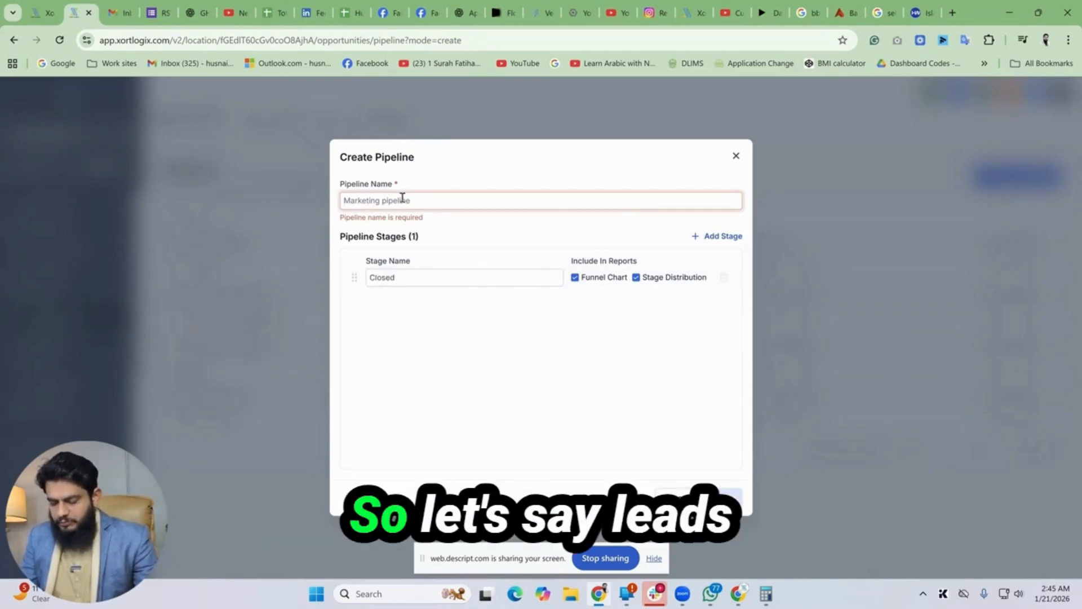
{"action": "type", "text": "Leads Management"}
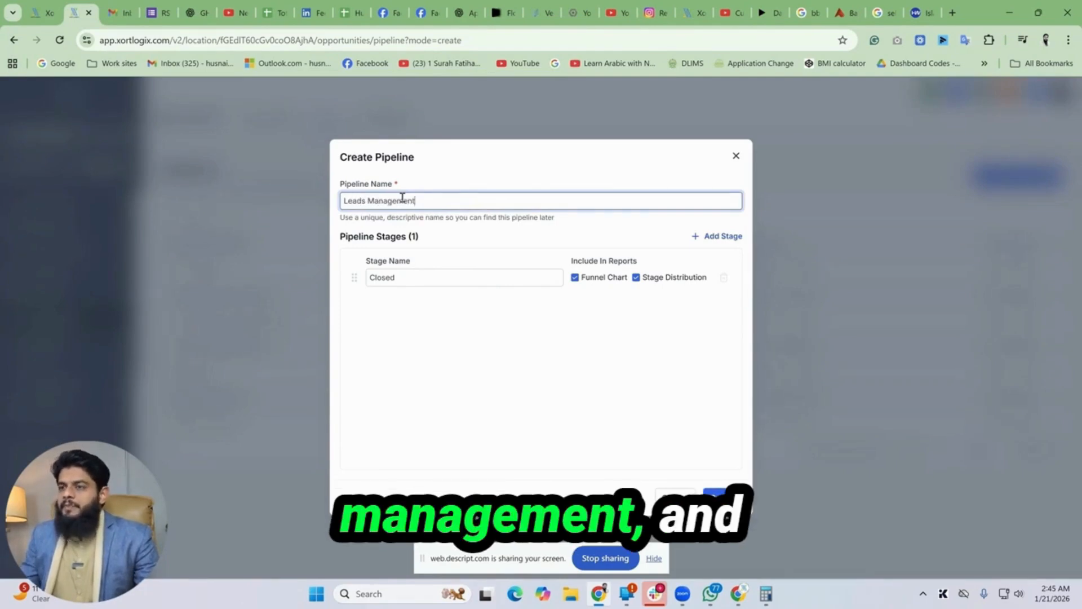
Rename the remaining Closed stage to New Lead and add a second stage named Appt Booked.
{"action": "left_click_drag", "start_coordinate": [435, 276], "coordinate": [341, 276]}
{"action": "type", "text": "New Lead"}
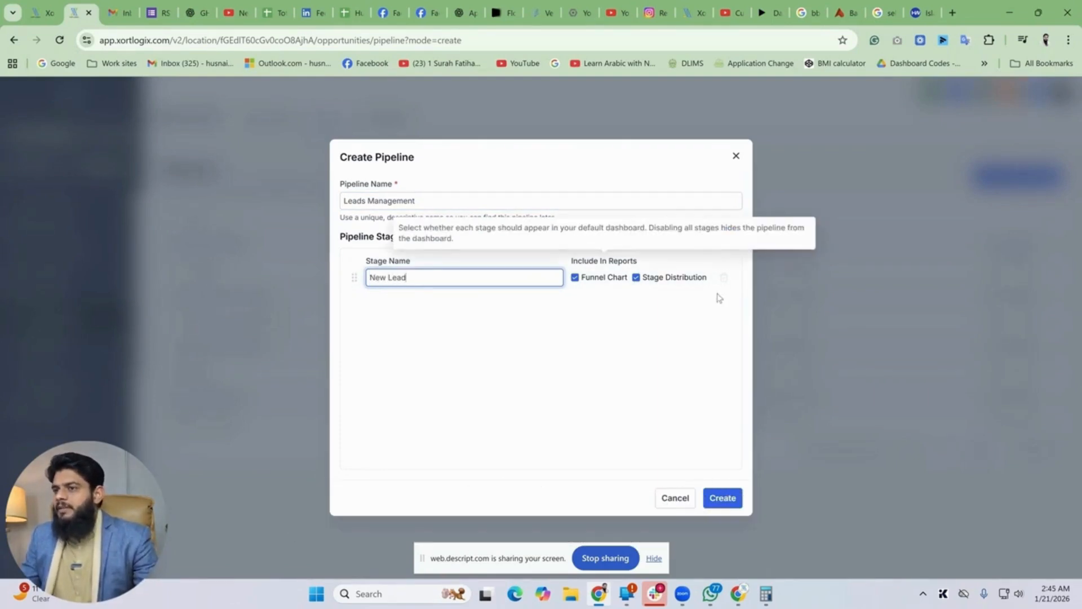
{"action": "left_click", "coordinate": [732, 236]}
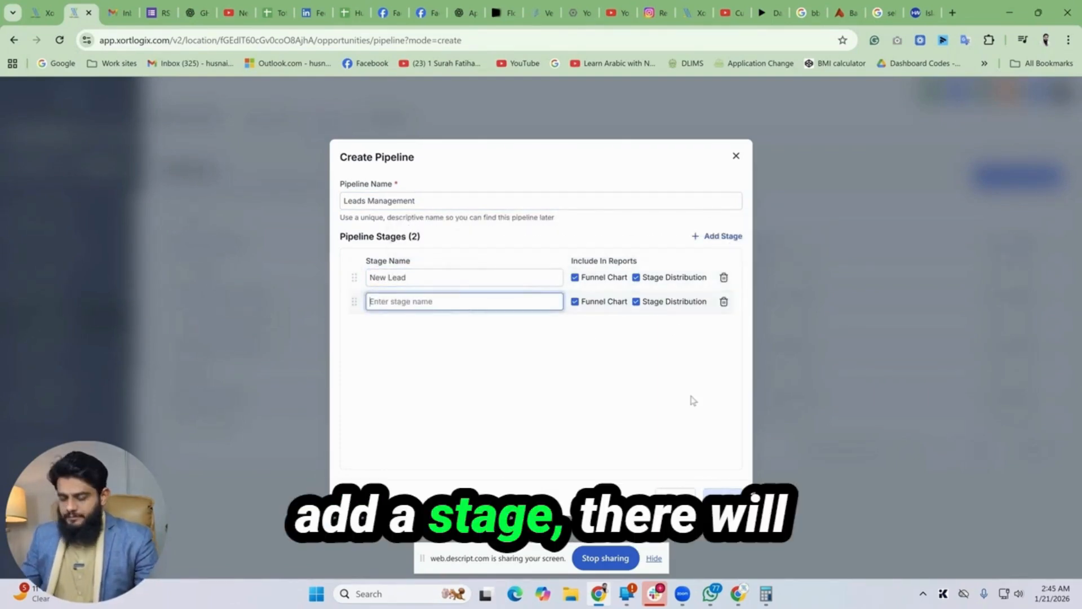
{"action": "type", "text": "Appt Booked"}
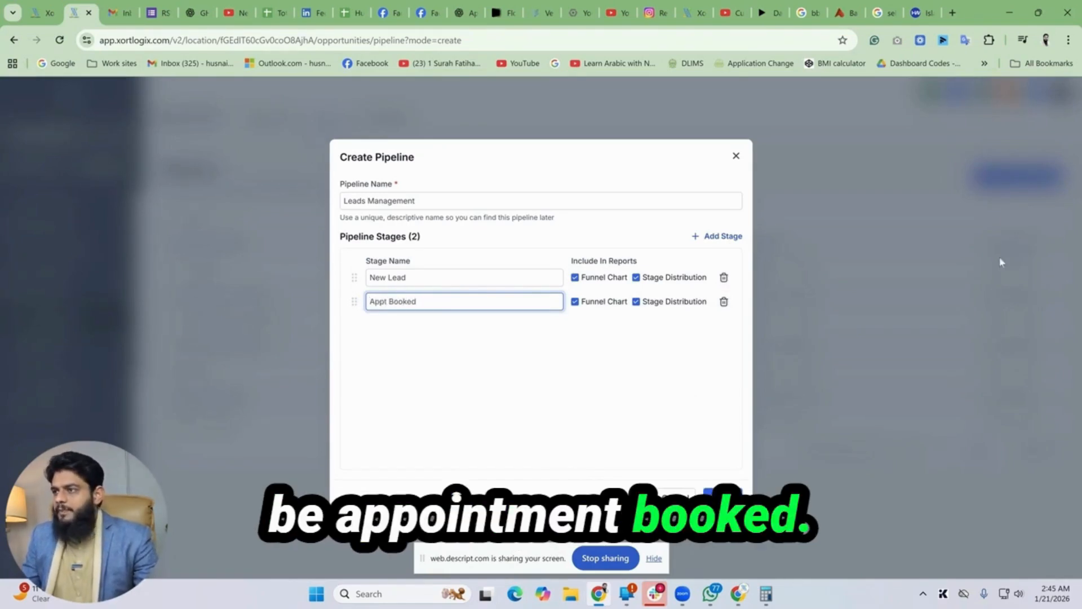
Add two more stages named No Show and Follow Up, and create the pipeline.
{"action": "left_click", "coordinate": [701, 236]}
{"action": "type", "text": "No Sho"}
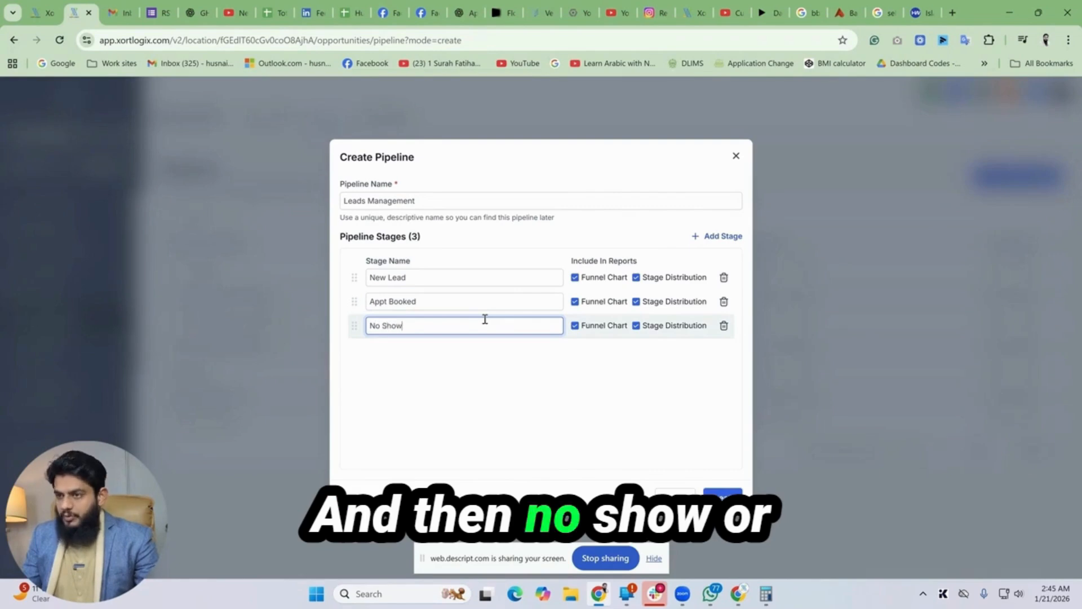
{"action": "type", "text": "w"}
{"action": "left_click", "coordinate": [723, 238]}
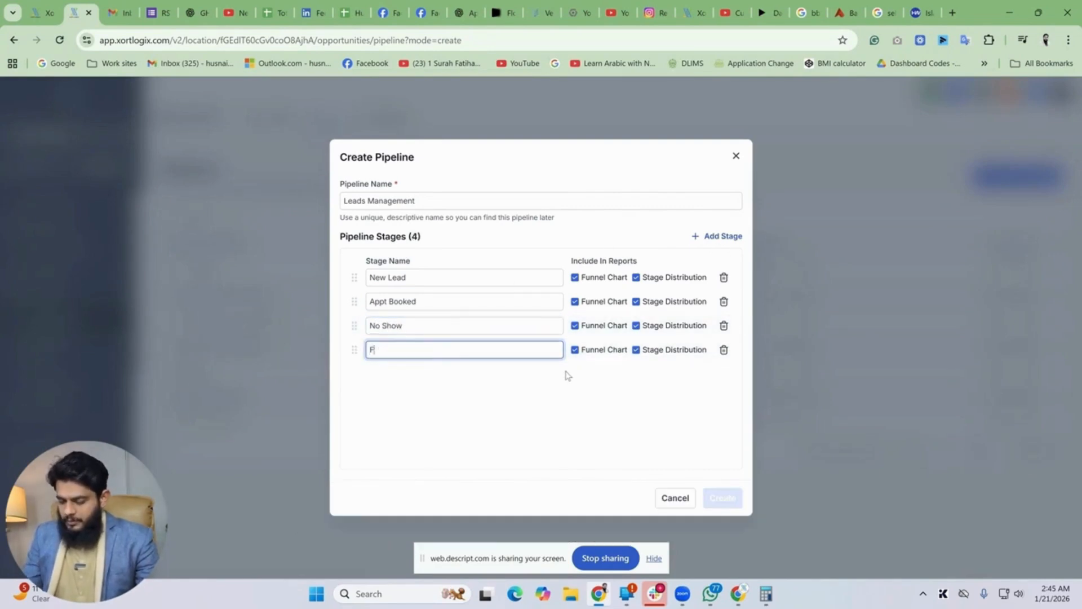
{"action": "type", "text": "Follow UP"}
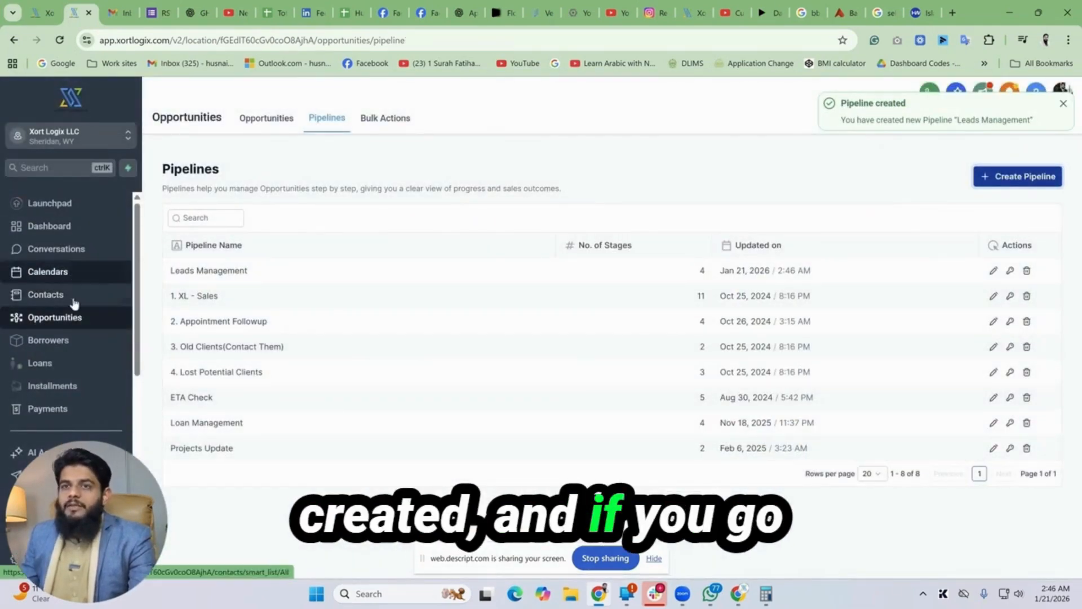
Display the Leads Management pipeline on the opportunities board.
{"action": "left_click", "coordinate": [265, 120]}
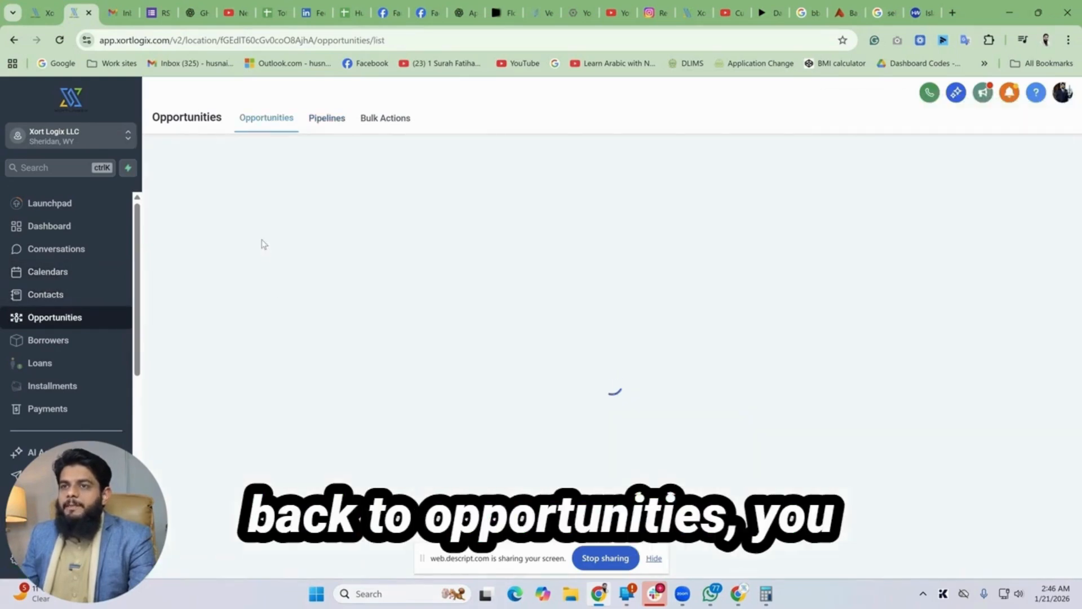
{"action": "left_click", "coordinate": [276, 158]}
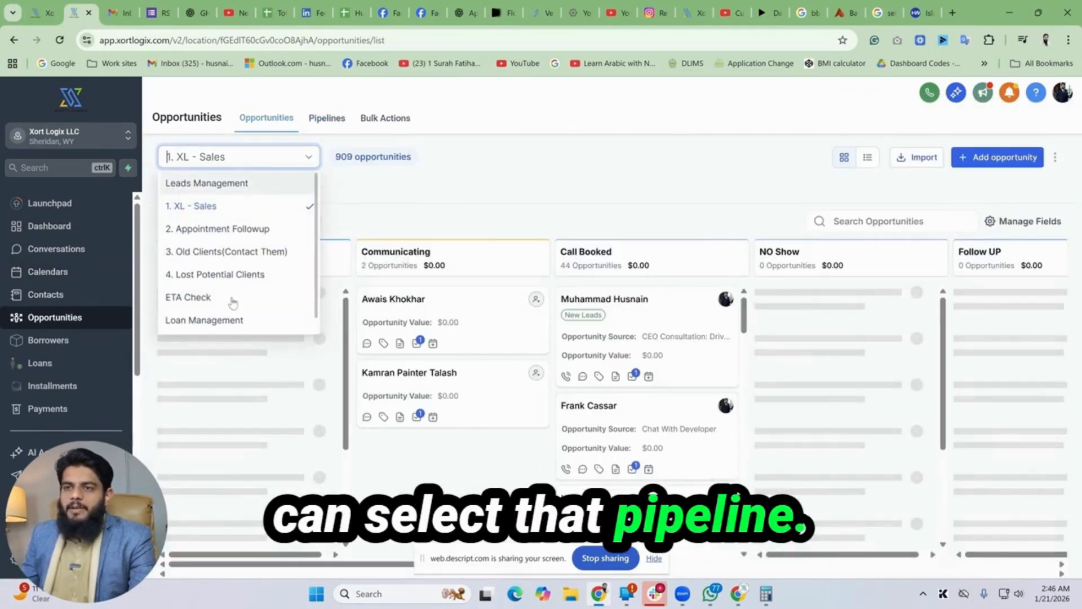
{"action": "scroll", "coordinate": [243, 316], "scroll_direction": "down", "scroll_amount": 1}
{"action": "scroll", "coordinate": [234, 297], "scroll_direction": "up", "scroll_amount": 1}
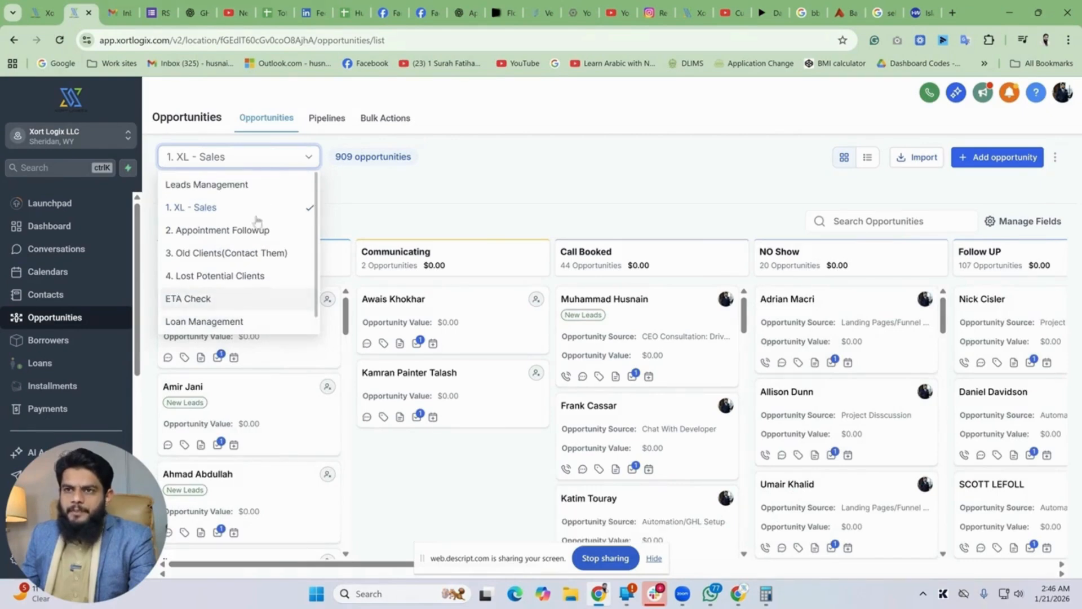
{"action": "left_click", "coordinate": [236, 184]}
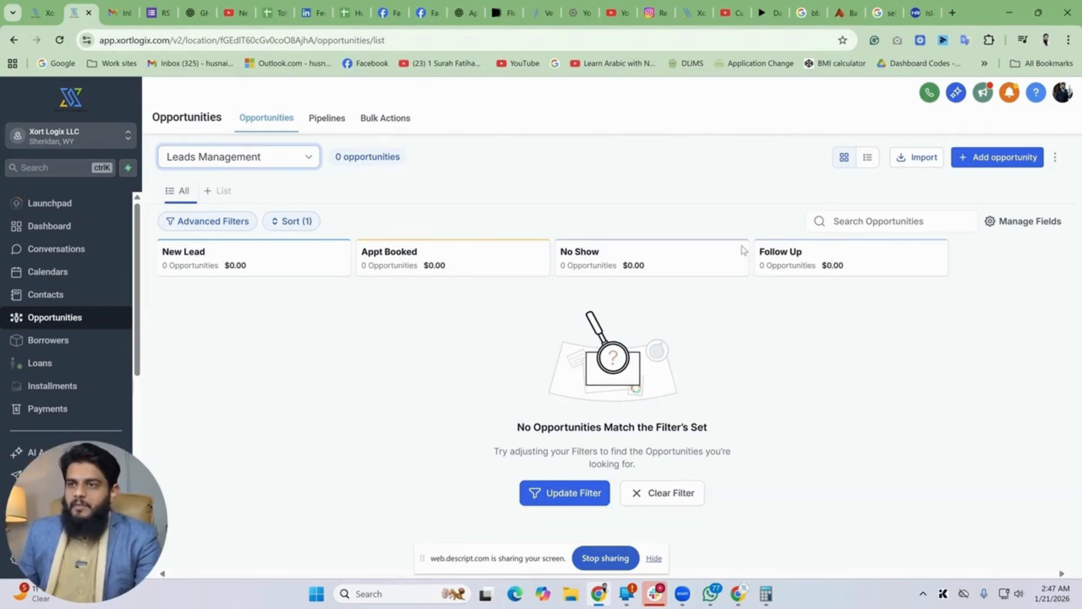
Open the Calendar Booking workflow in the GHL Mastery Course Practice folder and review its Customer Booked Appointment trigger.
{"action": "left_click", "coordinate": [49, 498]}
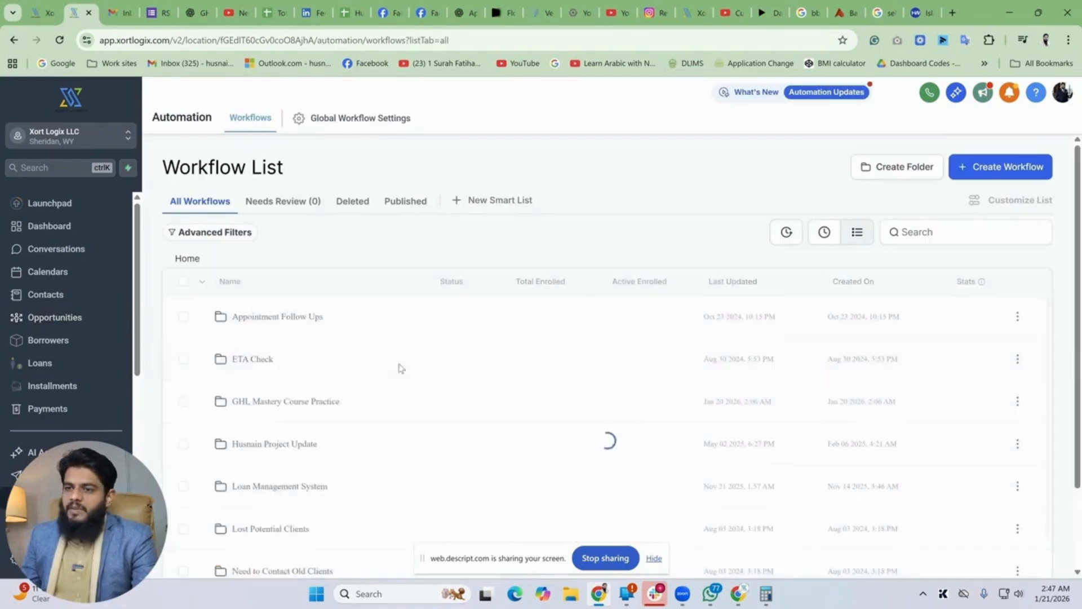
{"action": "left_click", "coordinate": [303, 404]}
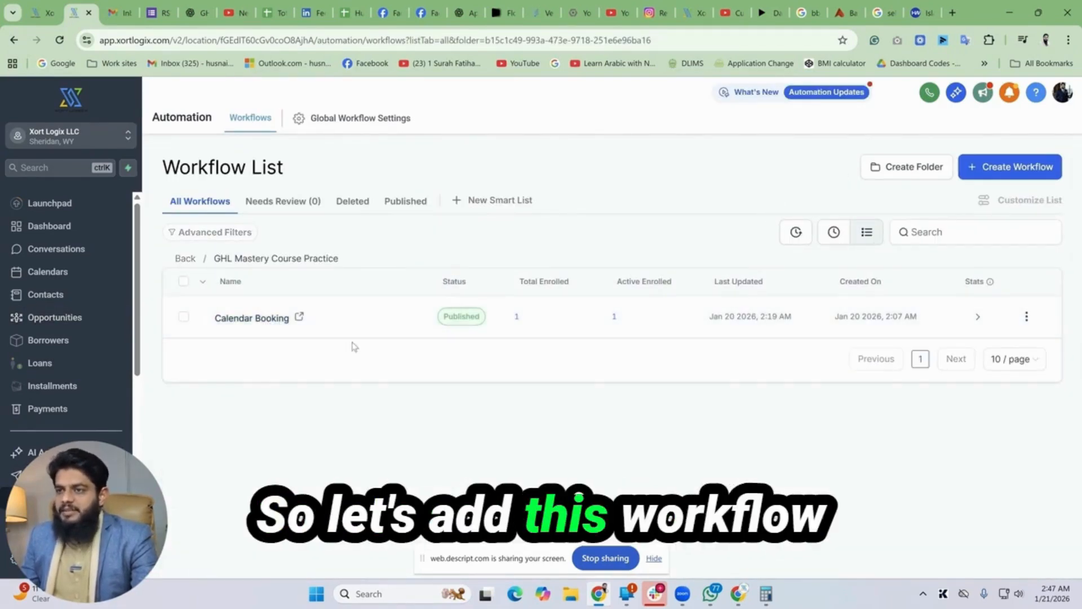
{"action": "left_click", "coordinate": [428, 317]}
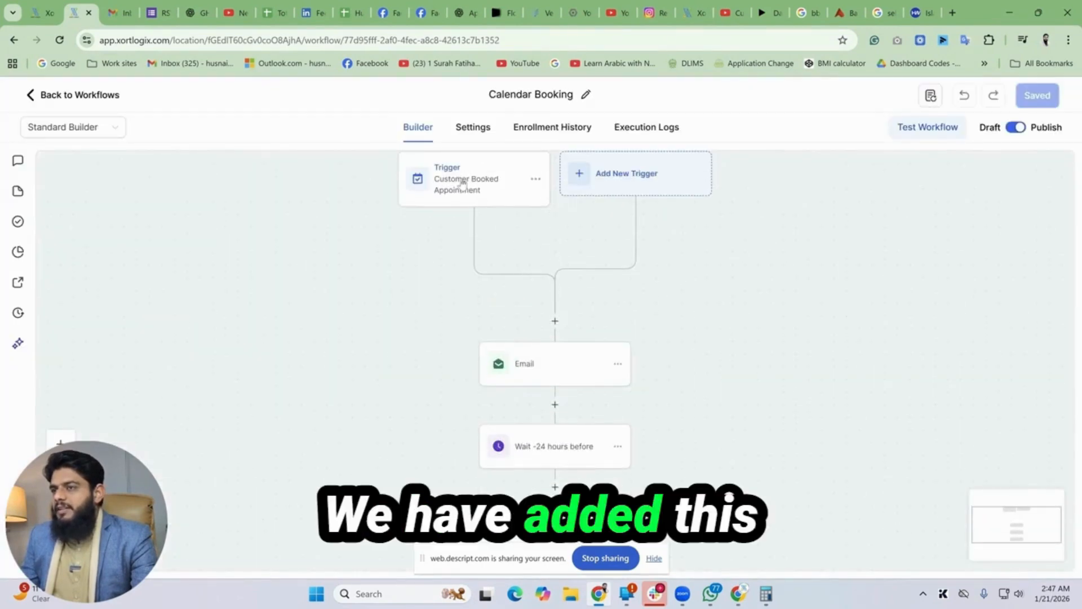
{"action": "left_click", "coordinate": [459, 183]}
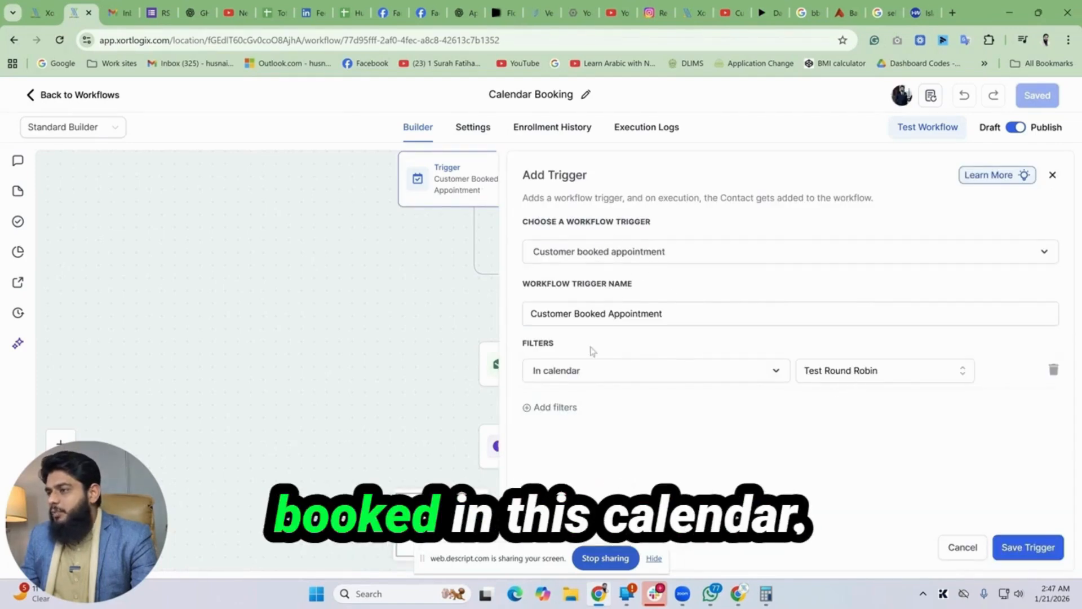
{"action": "left_click", "coordinate": [965, 547]}
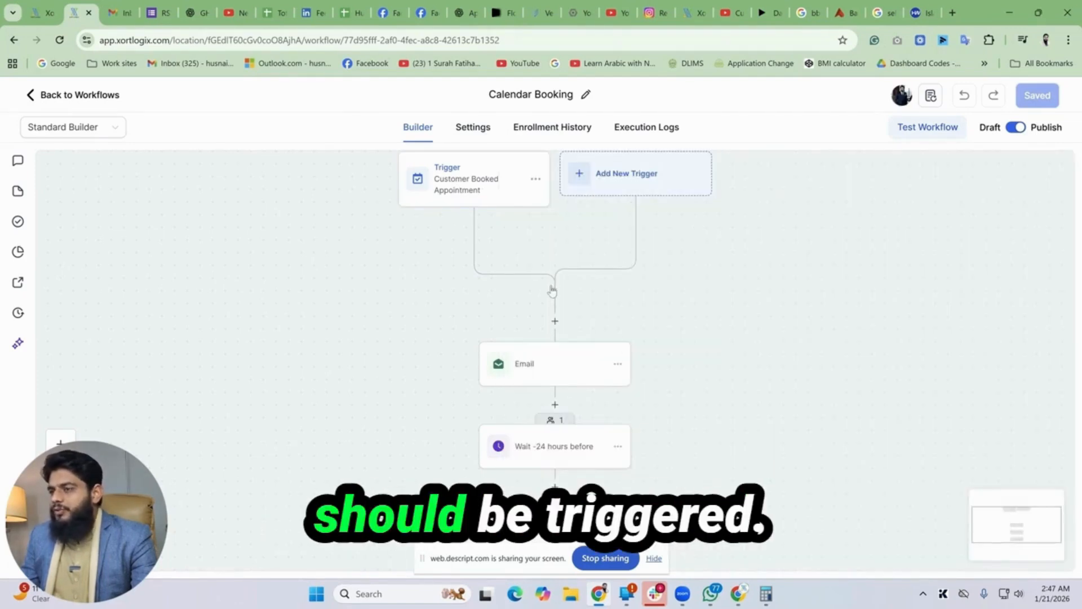
Insert a Create/Update Opportunity action between the trigger and the first email of the workflow.
{"action": "left_click", "coordinate": [555, 322]}
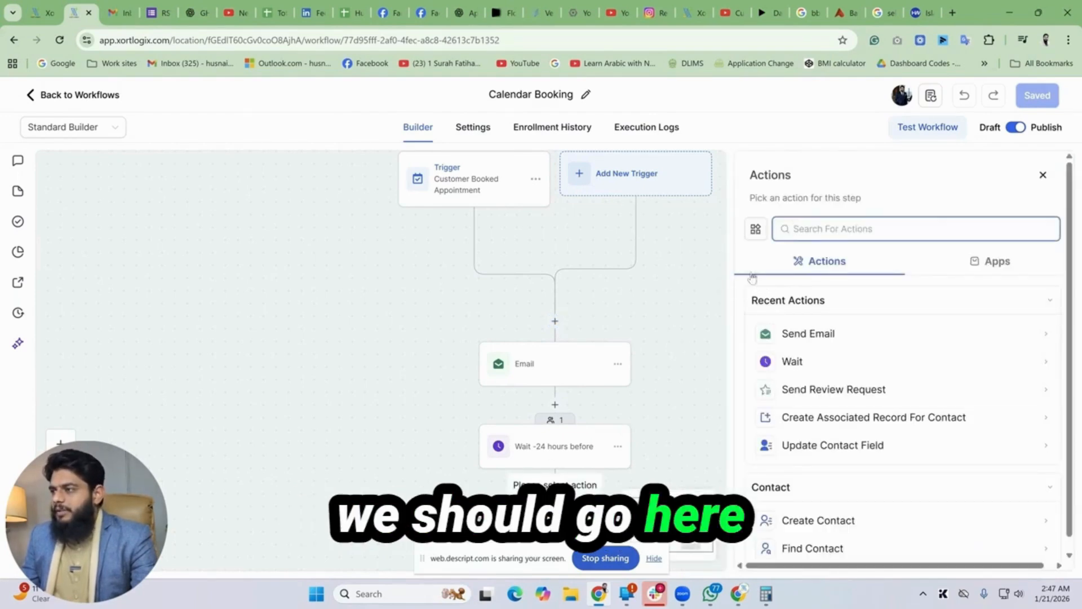
{"action": "left_click", "coordinate": [1043, 174]}
{"action": "left_click", "coordinate": [555, 321]}
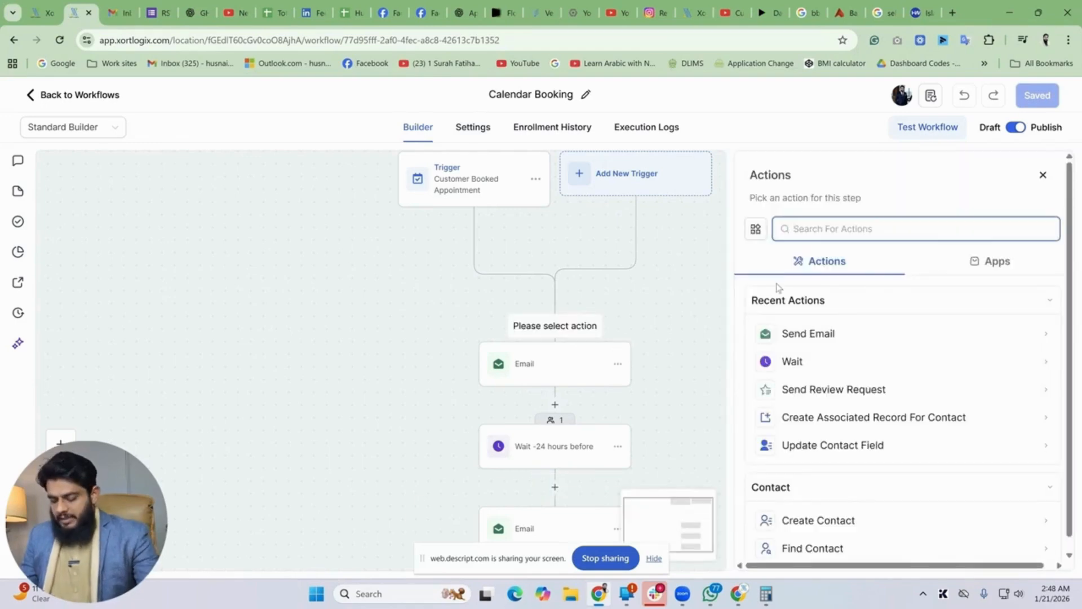
{"action": "type", "text": "crea"}
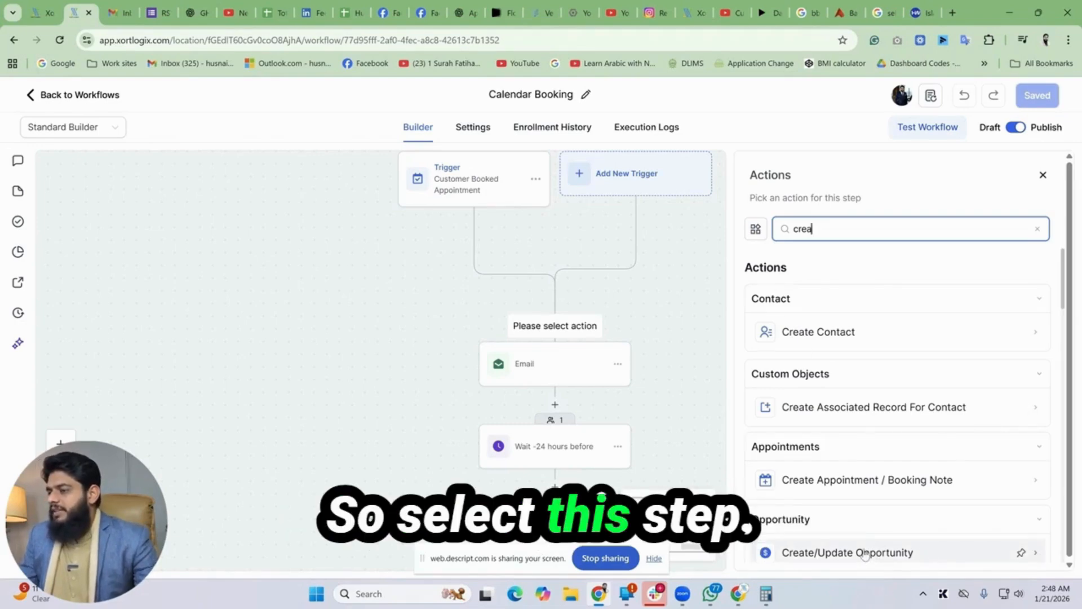
{"action": "scroll", "coordinate": [866, 530], "scroll_direction": "down", "scroll_amount": 2}
{"action": "left_click", "coordinate": [867, 488]}
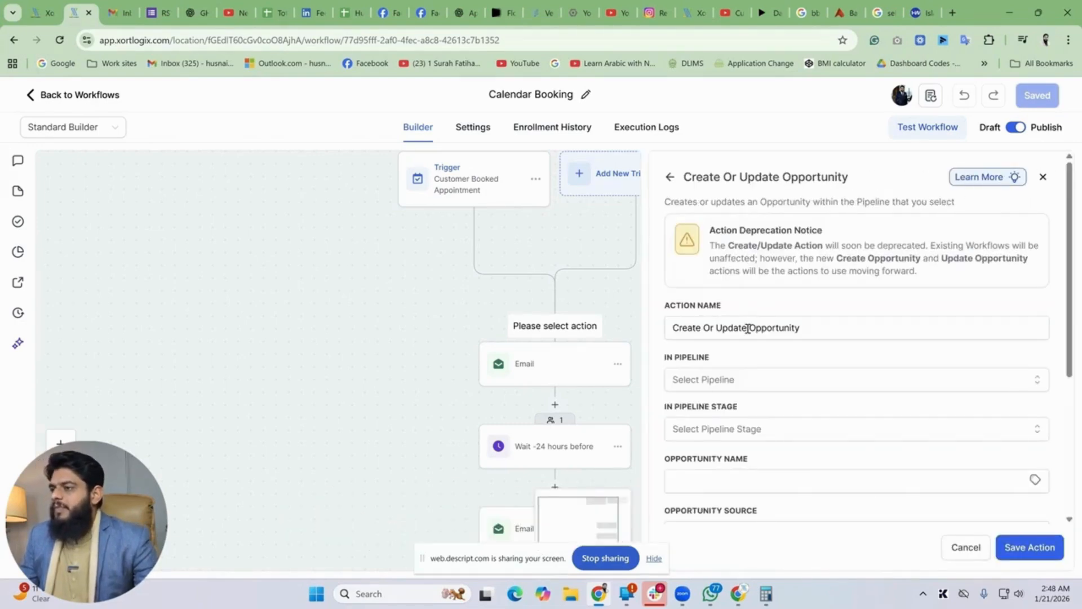
Set the opportunity action to the Leads Management pipeline at the Appt Booked stage, then save the action and the workflow.
{"action": "left_click", "coordinate": [708, 384]}
{"action": "scroll", "coordinate": [756, 454], "scroll_direction": "down", "scroll_amount": 3}
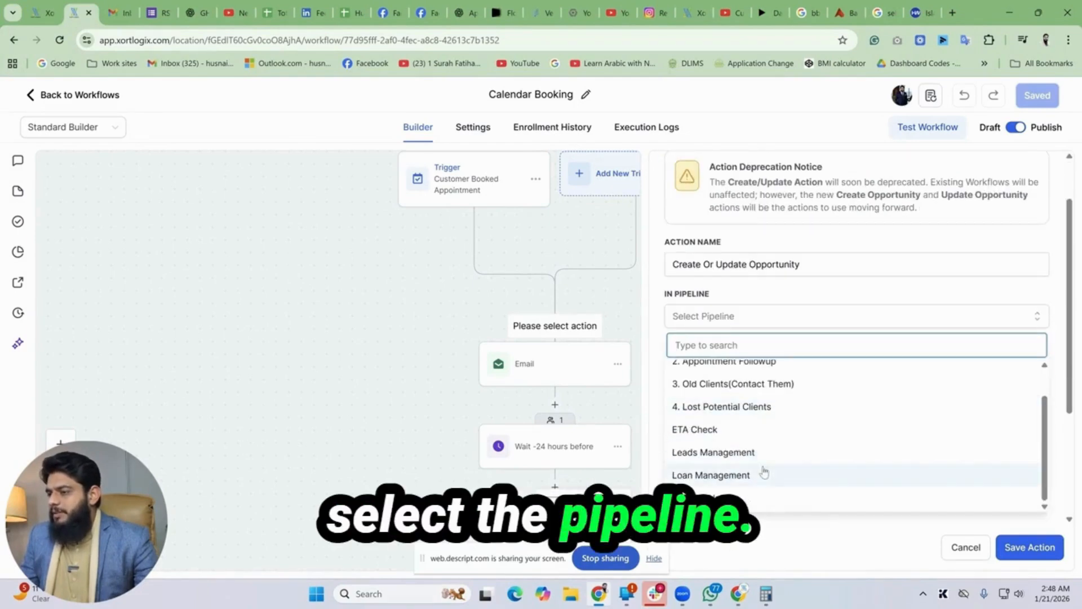
{"action": "left_click", "coordinate": [746, 454]}
{"action": "left_click", "coordinate": [760, 370]}
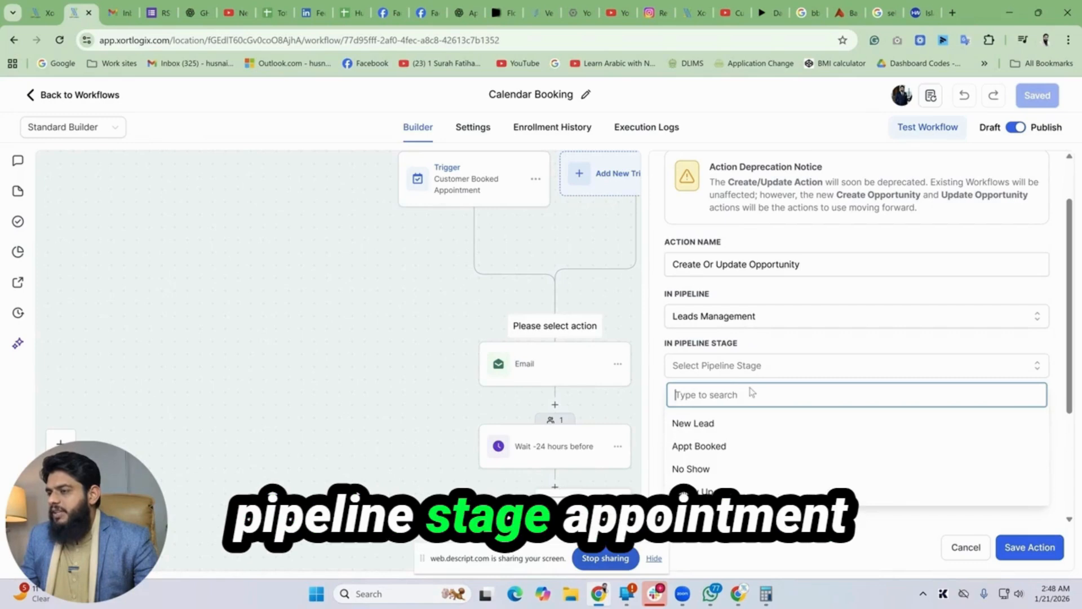
{"action": "left_click", "coordinate": [713, 445]}
{"action": "scroll", "coordinate": [749, 416], "scroll_direction": "down", "scroll_amount": 3}
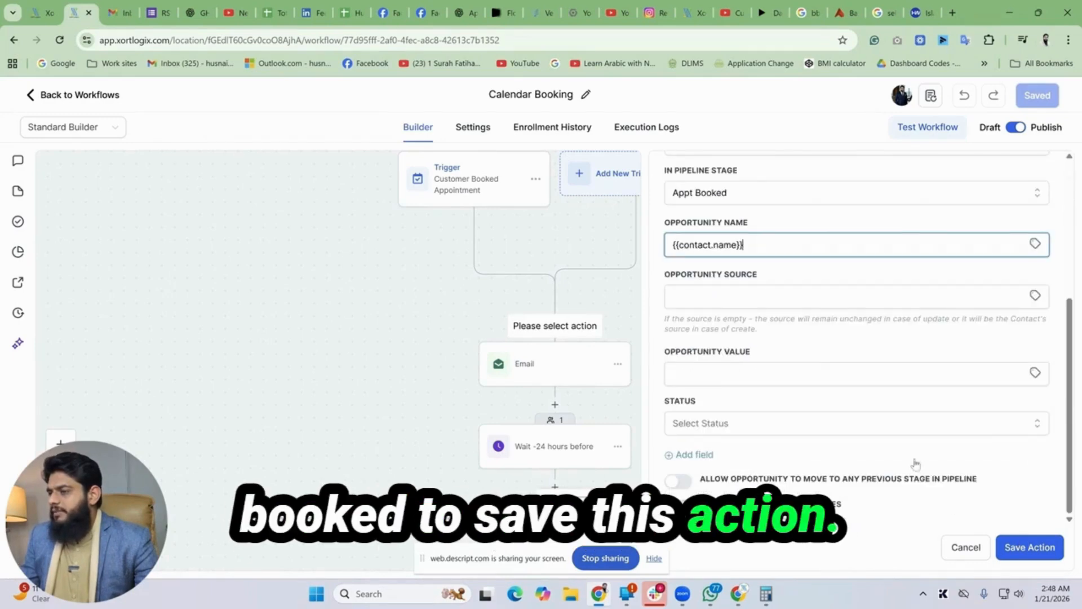
{"action": "left_click", "coordinate": [1029, 547]}
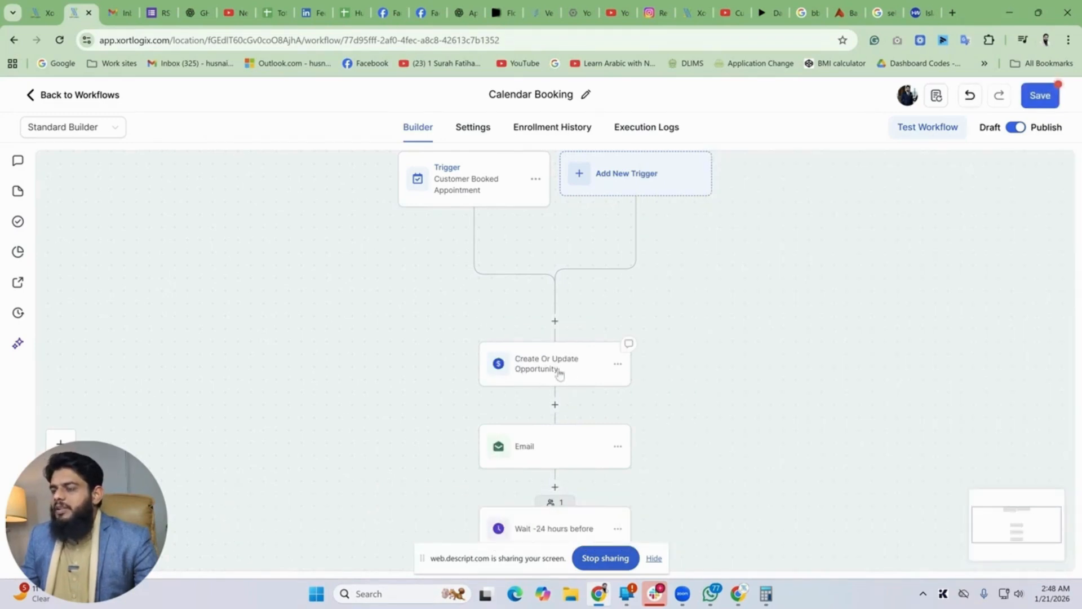
{"action": "left_click", "coordinate": [1040, 95]}
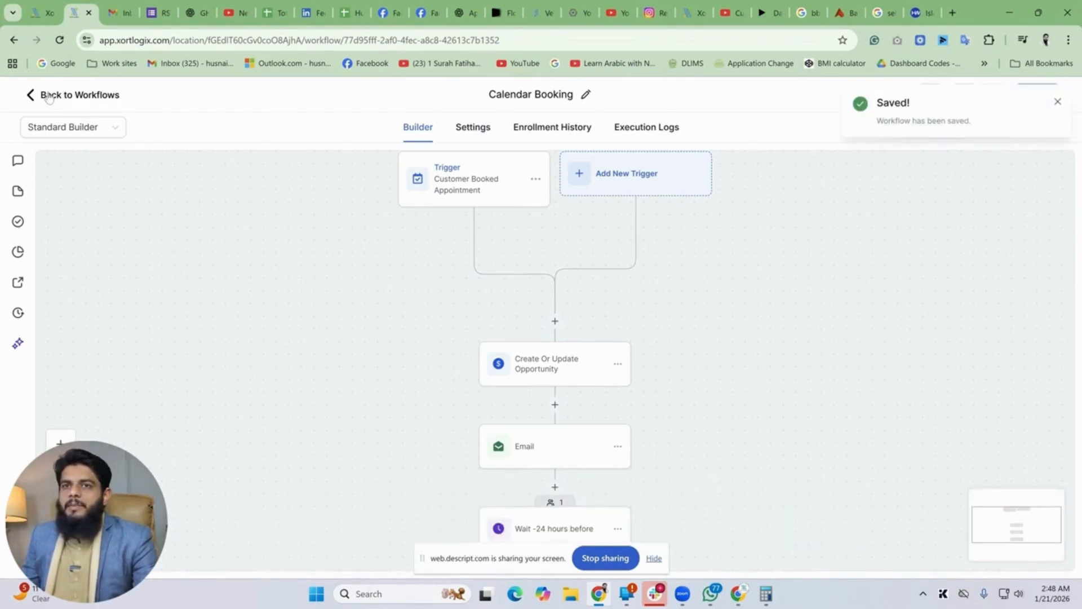
Return to the workflow list and create a new blank workflow in the same folder.
{"action": "left_click", "coordinate": [49, 96]}
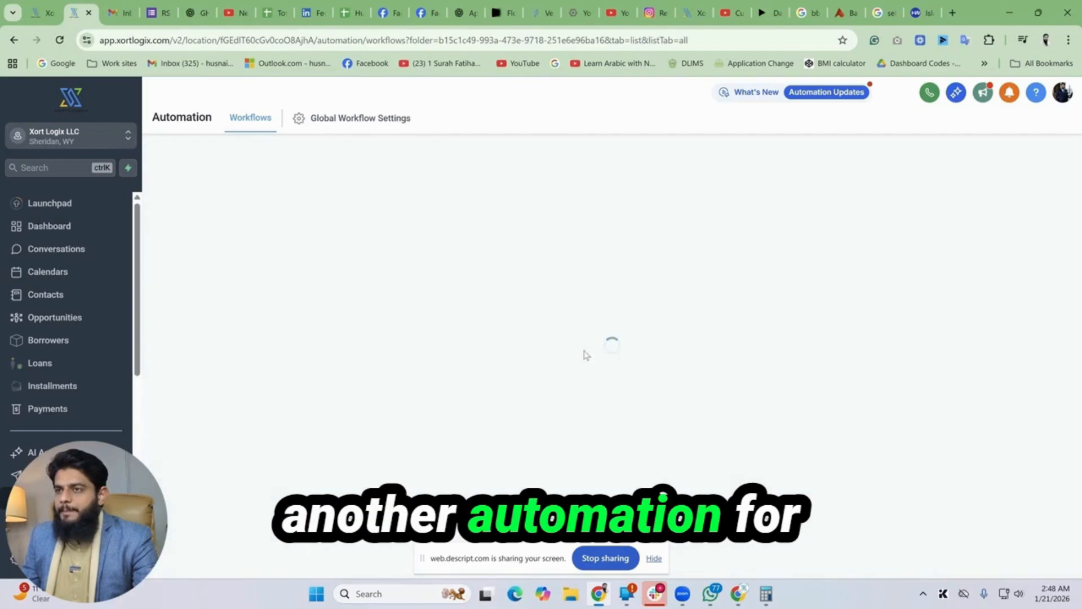
{"action": "left_click", "coordinate": [1009, 173]}
{"action": "left_click", "coordinate": [936, 207]}
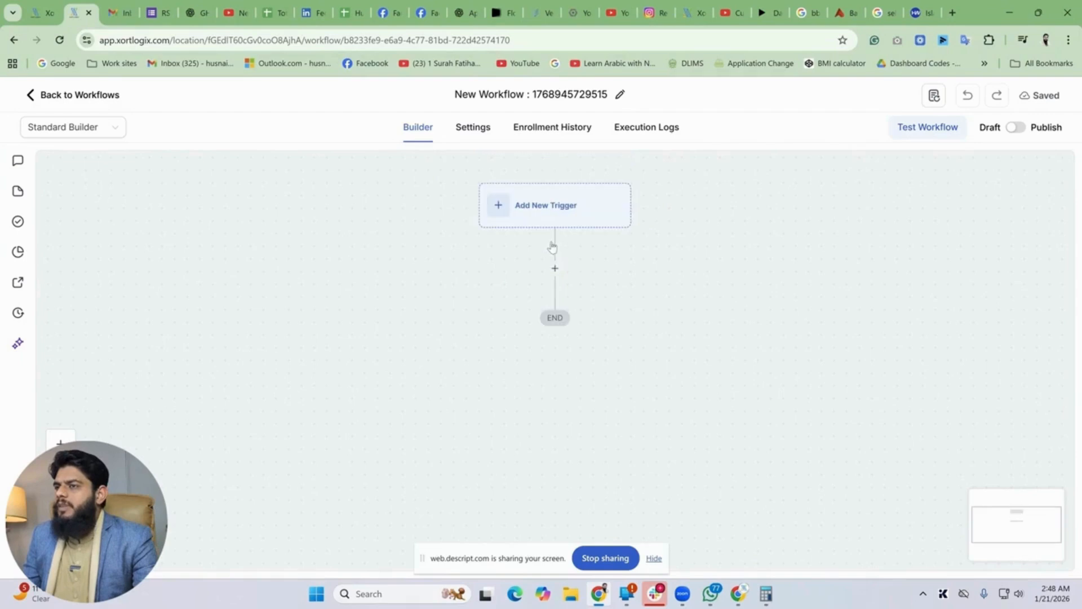
Give the new workflow an Appointment Status trigger.
{"action": "left_click", "coordinate": [550, 205]}
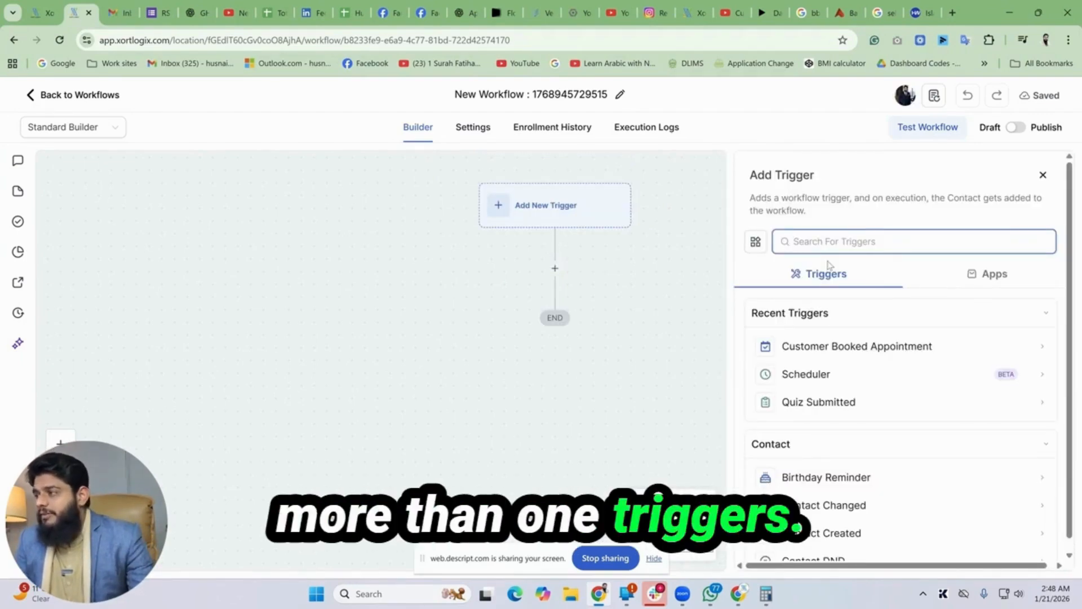
{"action": "type", "text": "a"}
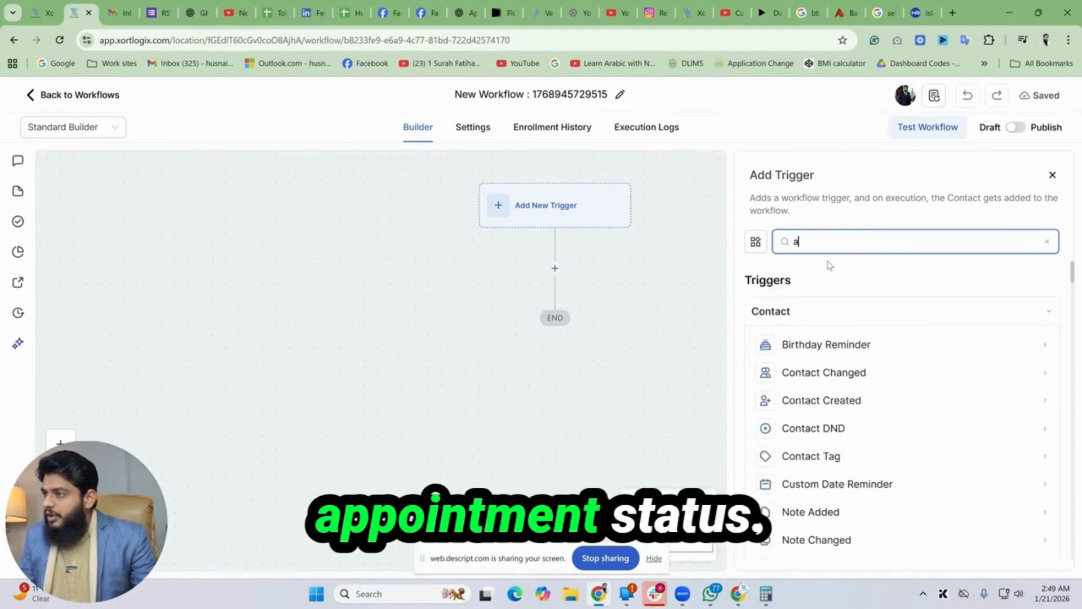
{"action": "type", "text": "ppoint"}
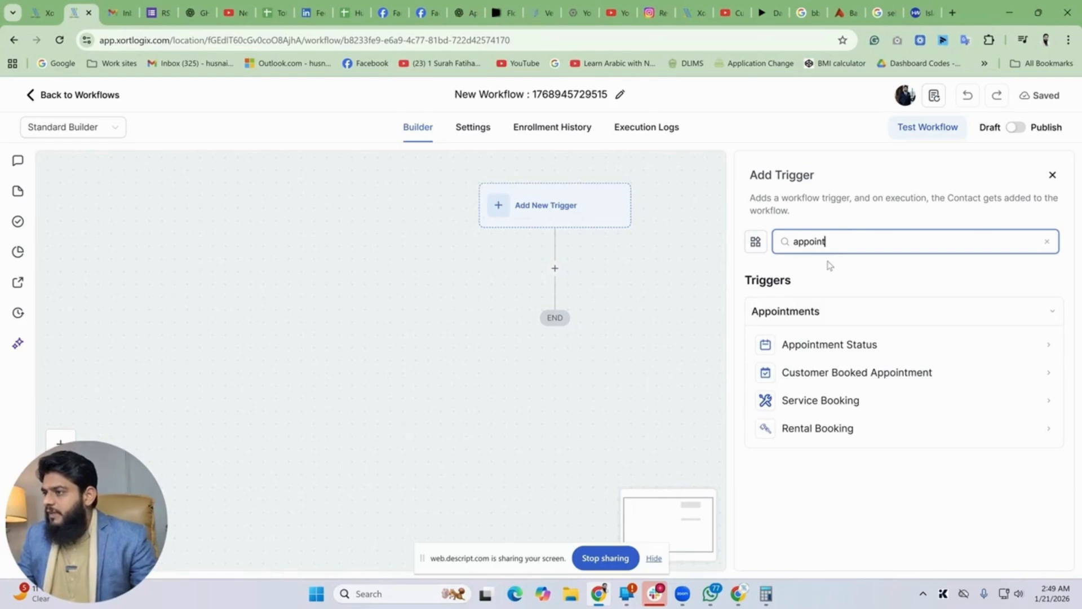
{"action": "left_click", "coordinate": [863, 343]}
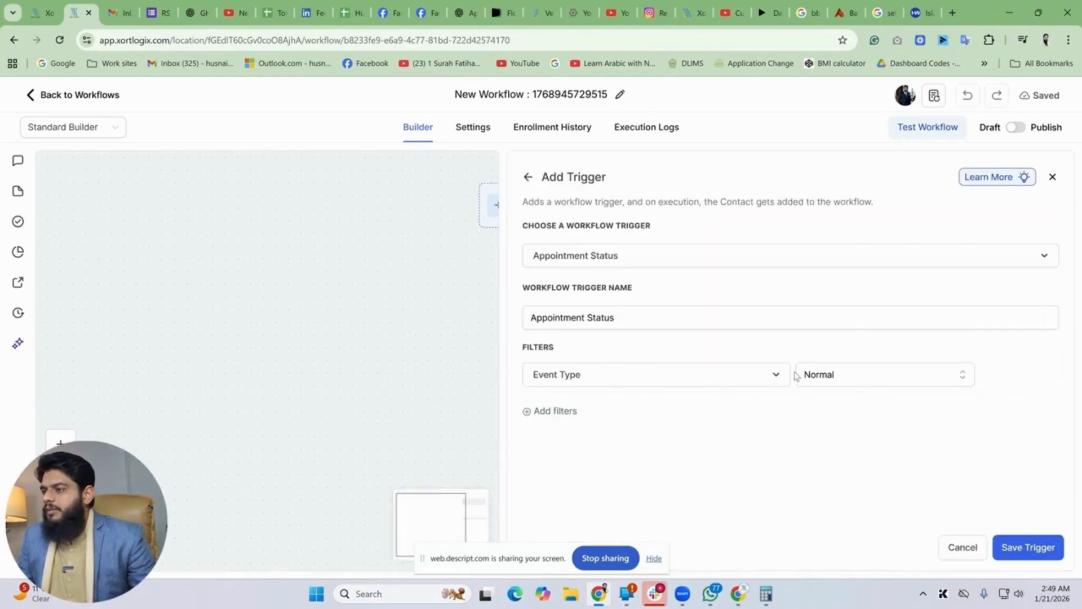
Add a trigger filter requiring that the appointment status is No-show.
{"action": "left_click", "coordinate": [665, 414]}
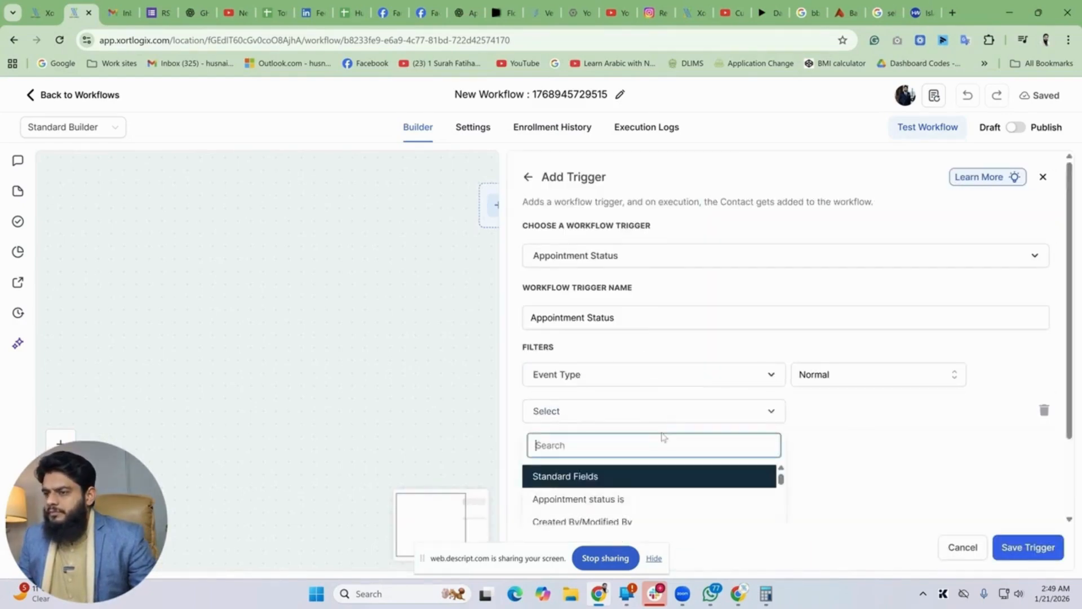
{"action": "left_click", "coordinate": [648, 499]}
{"action": "left_click", "coordinate": [857, 411]}
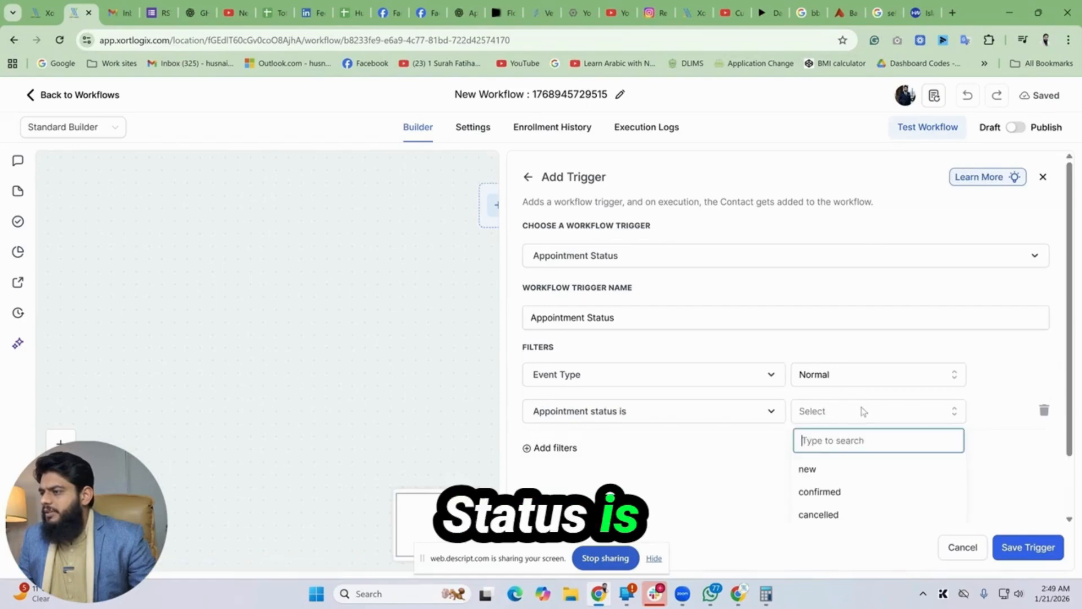
{"action": "scroll", "coordinate": [958, 471], "scroll_direction": "down", "scroll_amount": 2}
{"action": "left_click", "coordinate": [844, 487]}
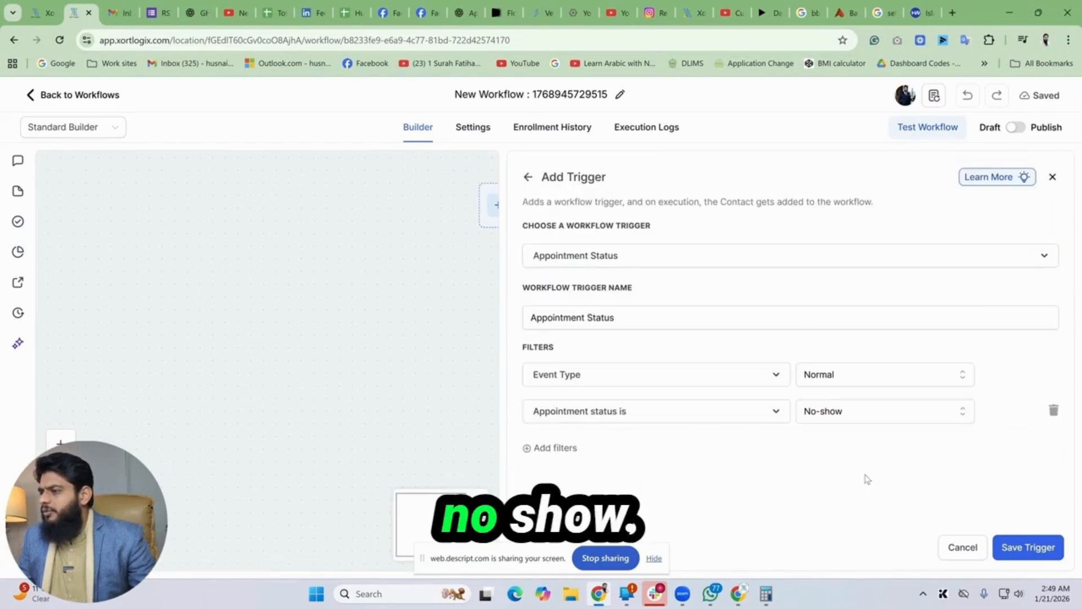
Save the Appointment Status trigger and add a Pipeline Stage Changed trigger as the workflow's second trigger.
{"action": "left_click", "coordinate": [1029, 546]}
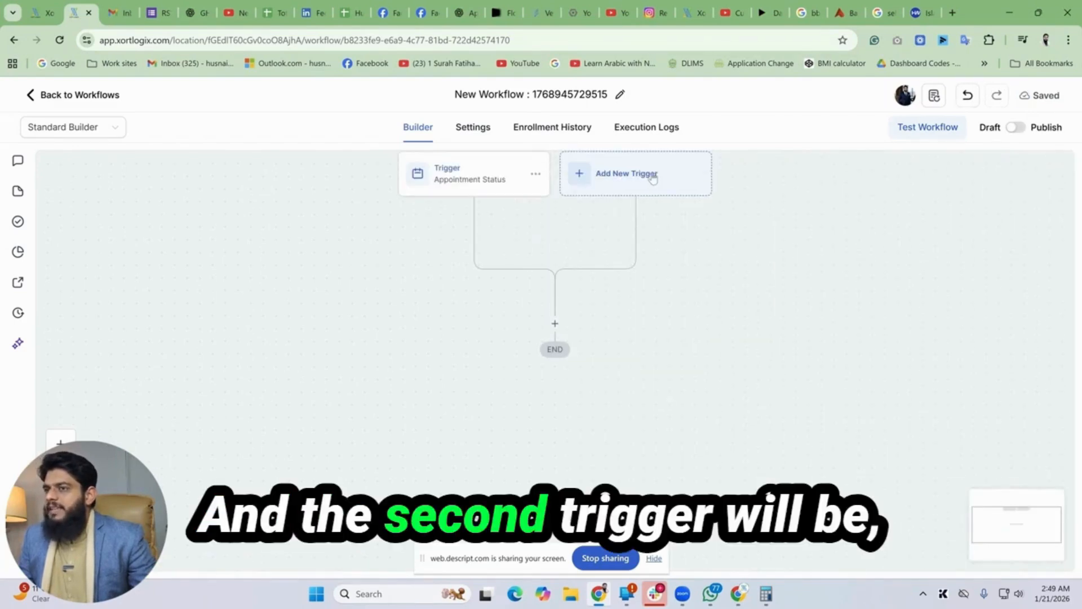
{"action": "left_click", "coordinate": [645, 175]}
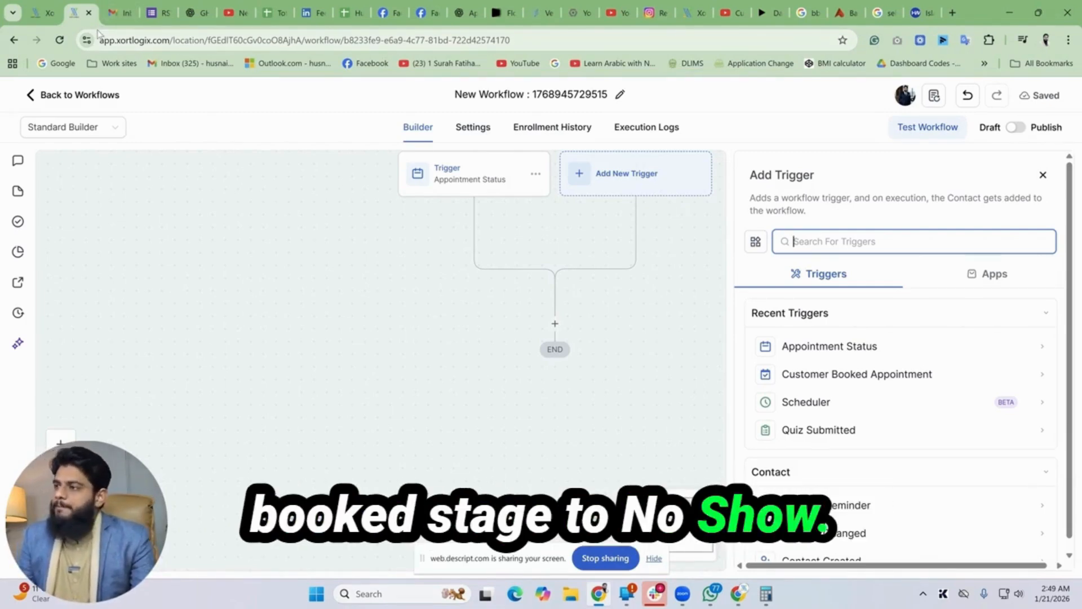
{"action": "type", "text": "pip"}
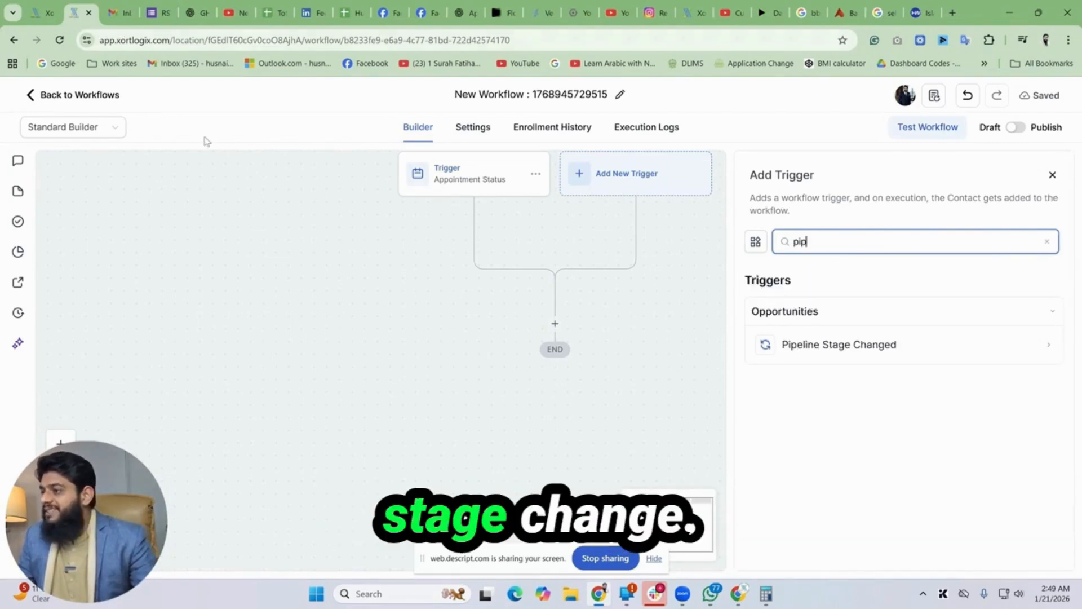
{"action": "left_click", "coordinate": [835, 346]}
Add a filter to the pipeline trigger restricting it to the Leads Management pipeline.
{"action": "left_click", "coordinate": [558, 360]}
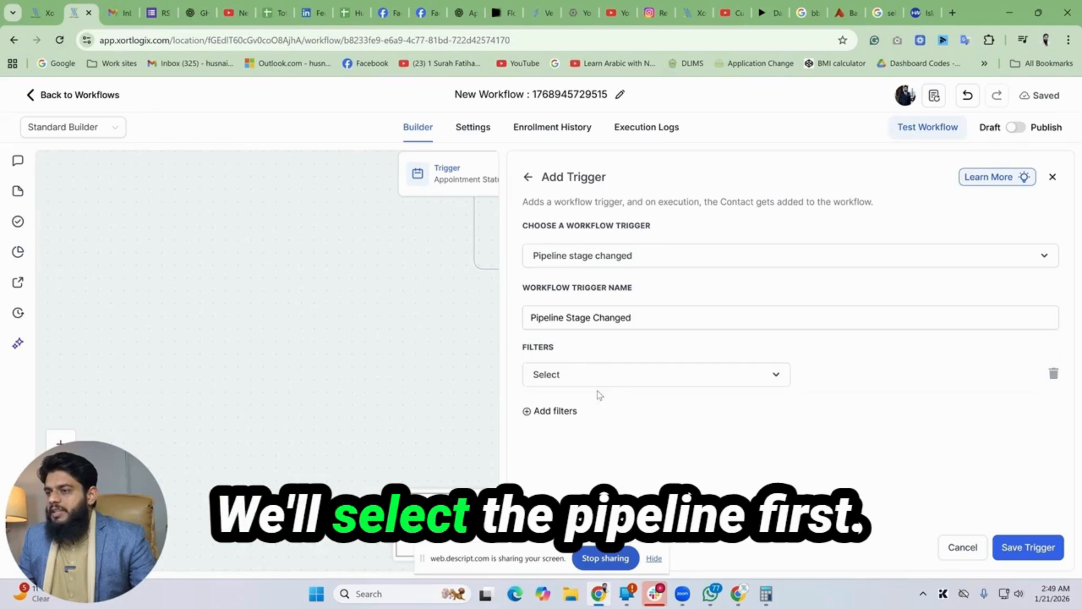
{"action": "left_click", "coordinate": [599, 379]}
{"action": "left_click", "coordinate": [564, 507]}
{"action": "left_click", "coordinate": [864, 372]}
{"action": "scroll", "coordinate": [857, 455], "scroll_direction": "down", "scroll_amount": 2}
{"action": "left_click", "coordinate": [872, 509]}
Add a second filter requiring the pipeline stage No Show, and save the trigger.
{"action": "left_click", "coordinate": [552, 411]}
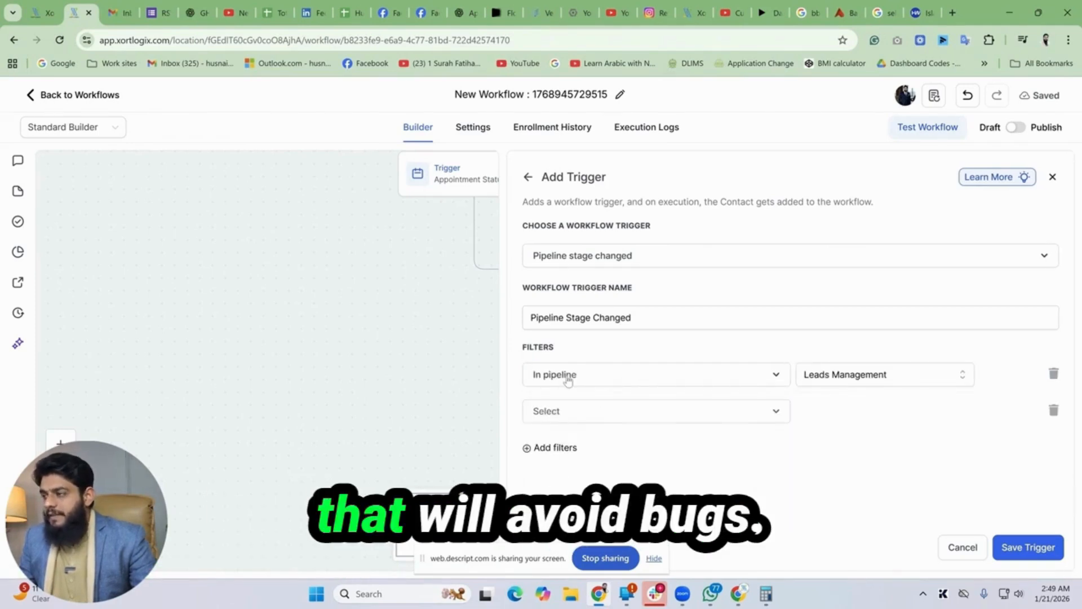
{"action": "left_click", "coordinate": [678, 411]}
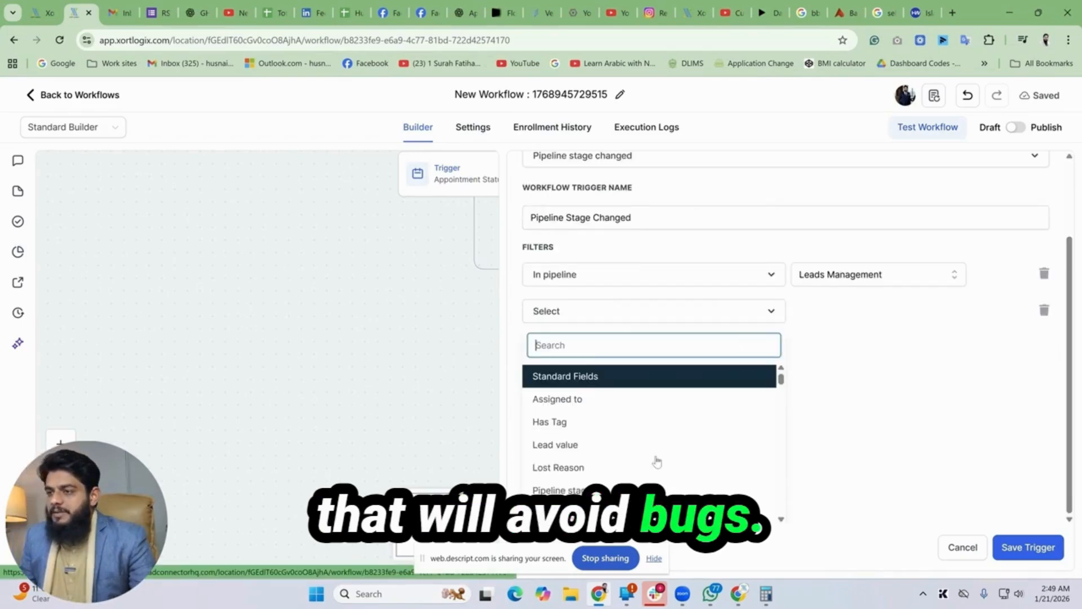
{"action": "left_click", "coordinate": [592, 490]}
{"action": "left_click", "coordinate": [868, 411]}
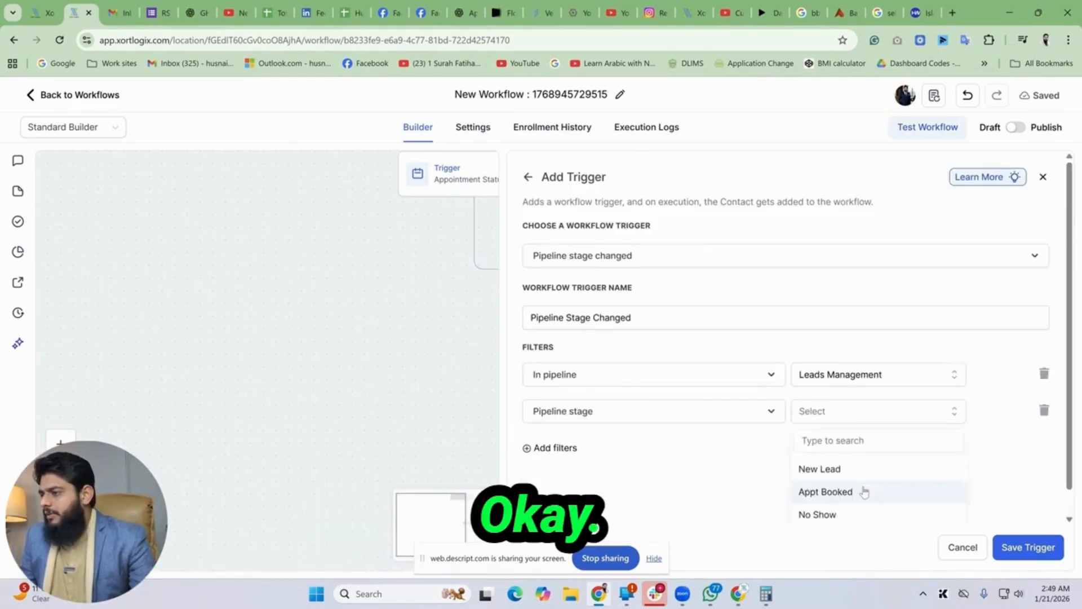
{"action": "left_click", "coordinate": [820, 514]}
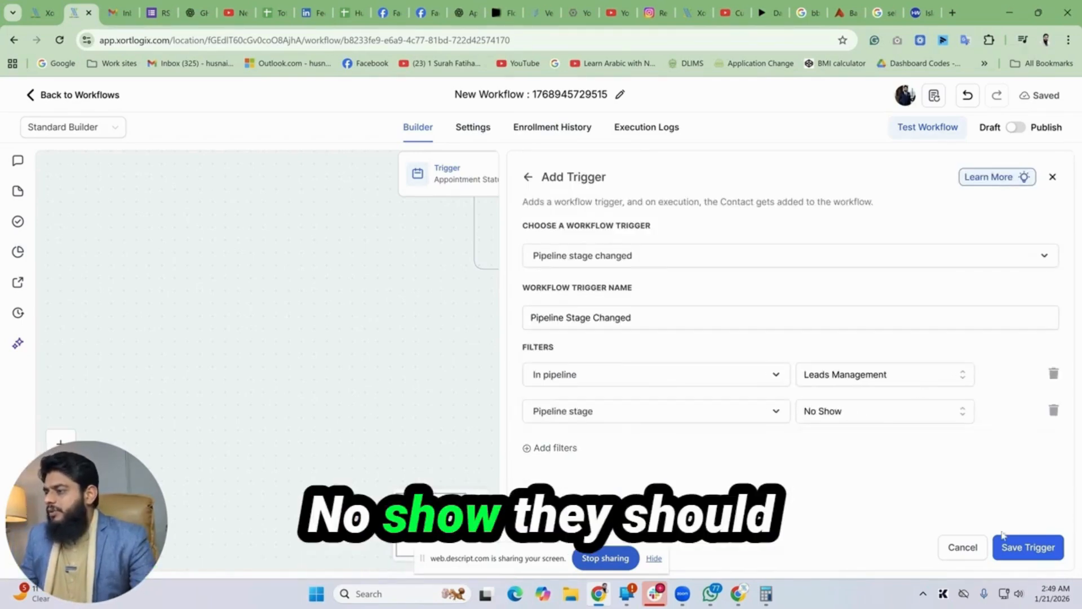
{"action": "left_click", "coordinate": [1015, 546]}
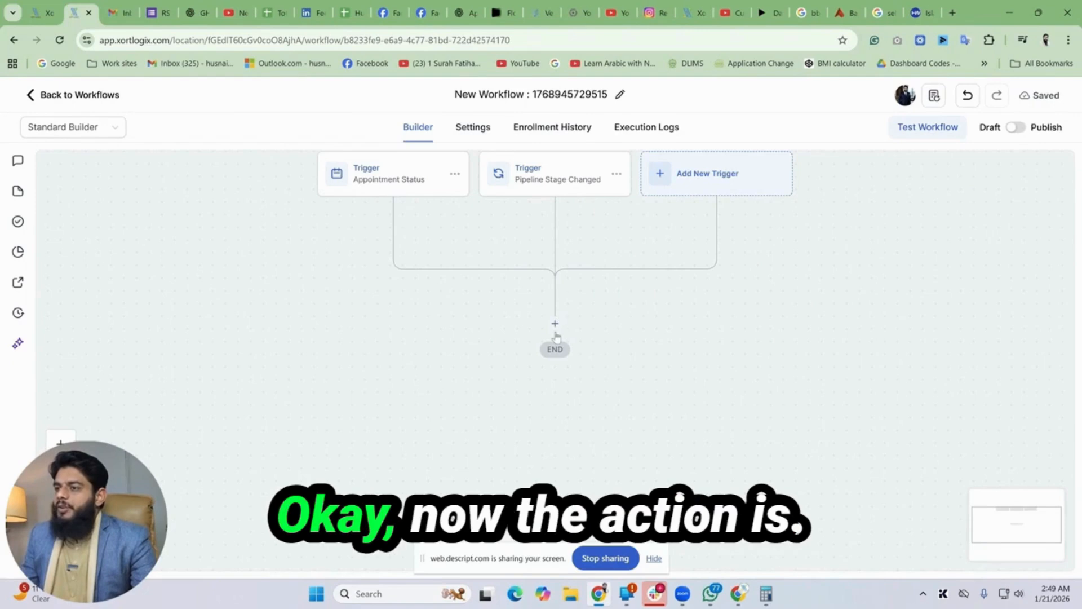
Add an Update Appointment Status action below the two triggers.
{"action": "left_click", "coordinate": [555, 323]}
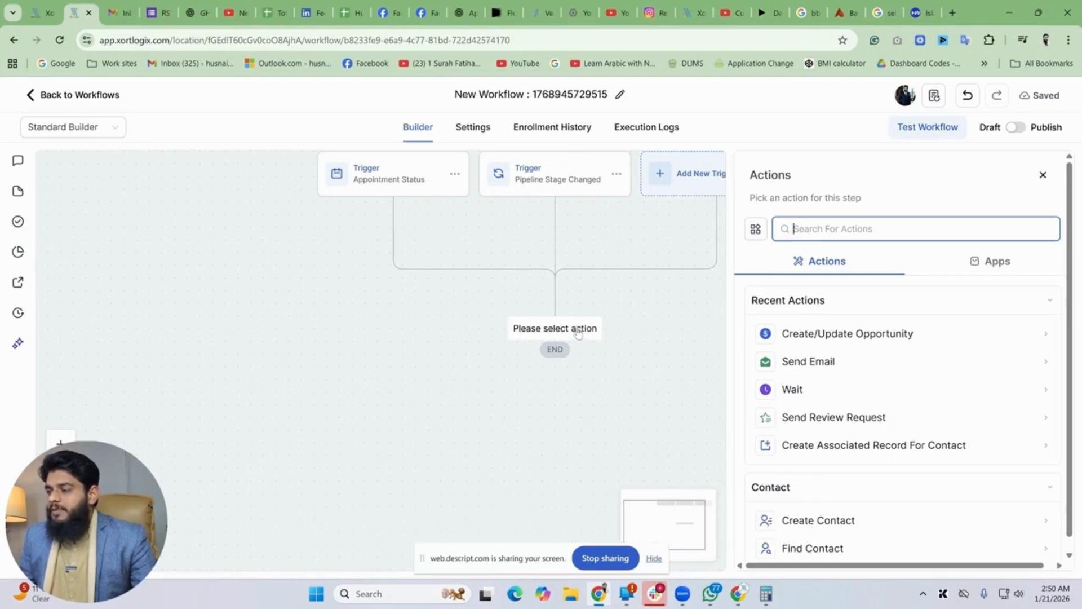
{"action": "type", "text": "appoint"}
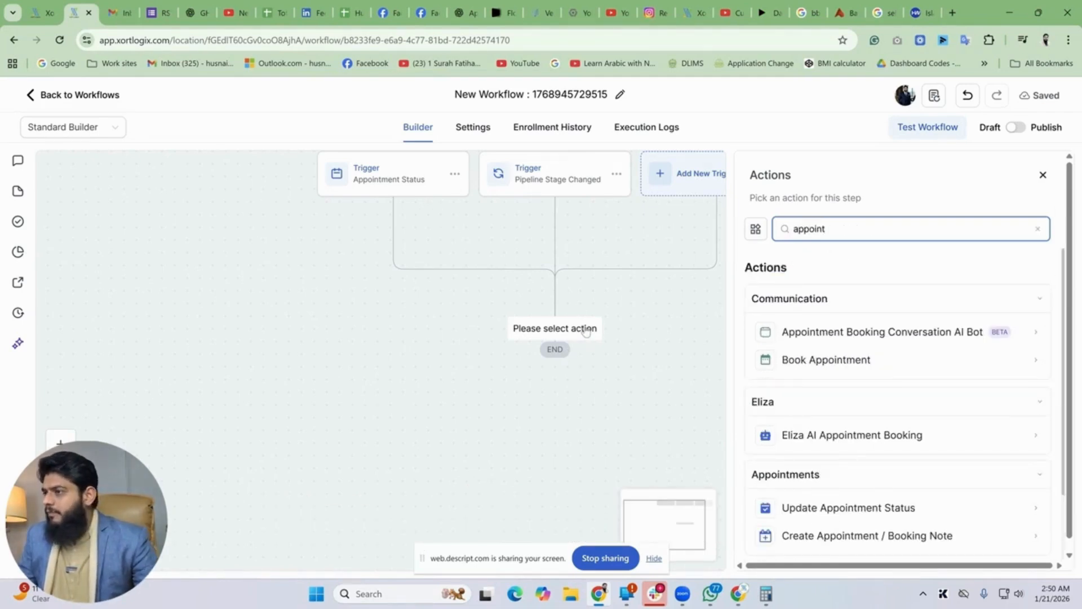
{"action": "scroll", "coordinate": [587, 331], "scroll_direction": "down", "scroll_amount": 1}
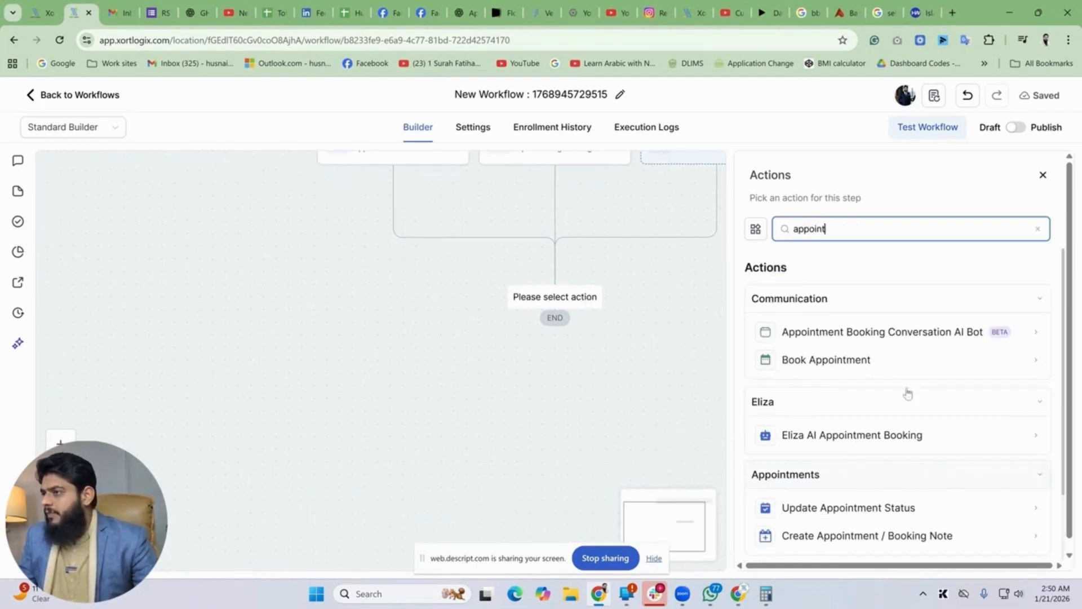
{"action": "scroll", "coordinate": [894, 383], "scroll_direction": "down", "scroll_amount": 2}
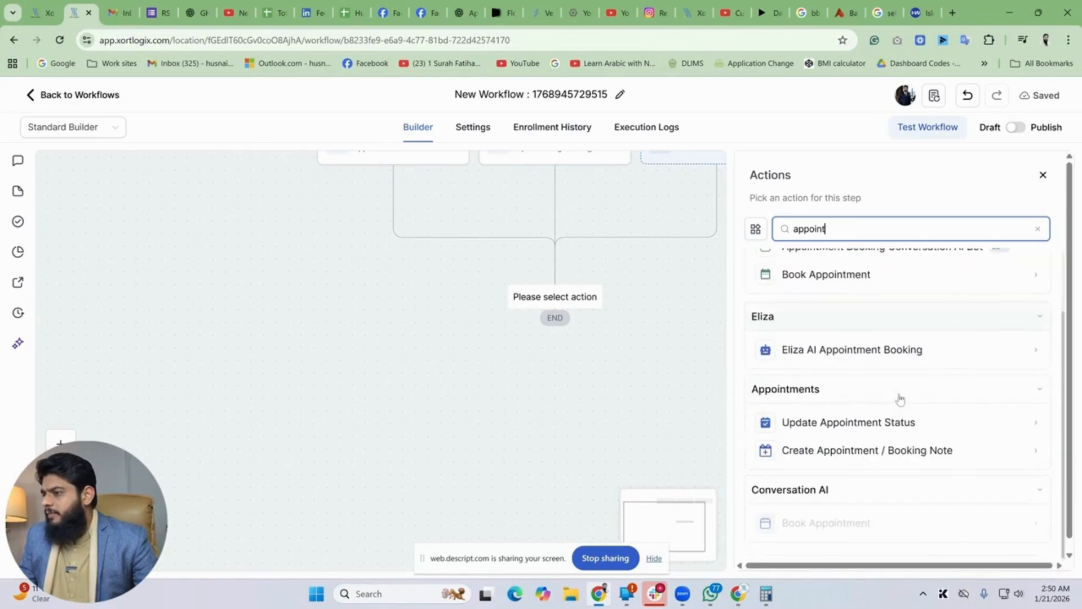
{"action": "left_click", "coordinate": [906, 427]}
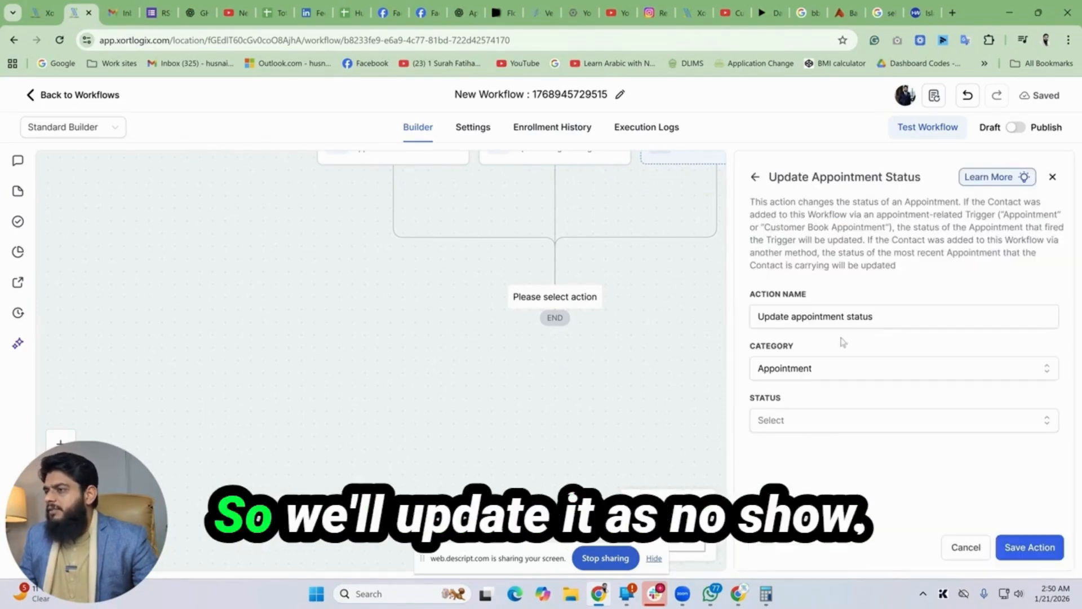
Set the action's appointment status to No show and save the action.
{"action": "left_click", "coordinate": [863, 421]}
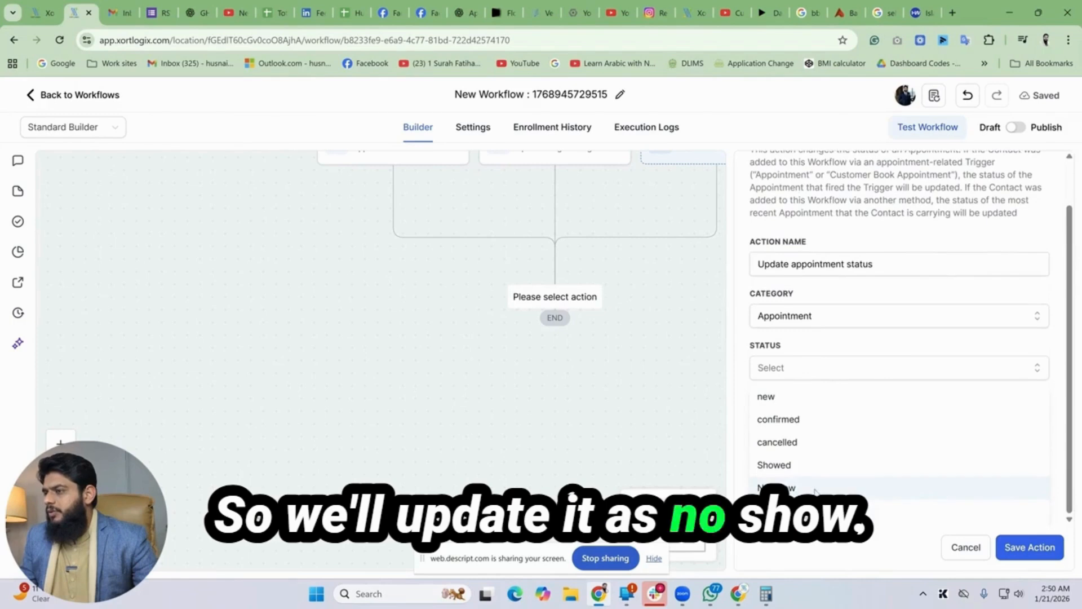
{"action": "left_click", "coordinate": [1037, 490]}
{"action": "left_click", "coordinate": [1029, 548]}
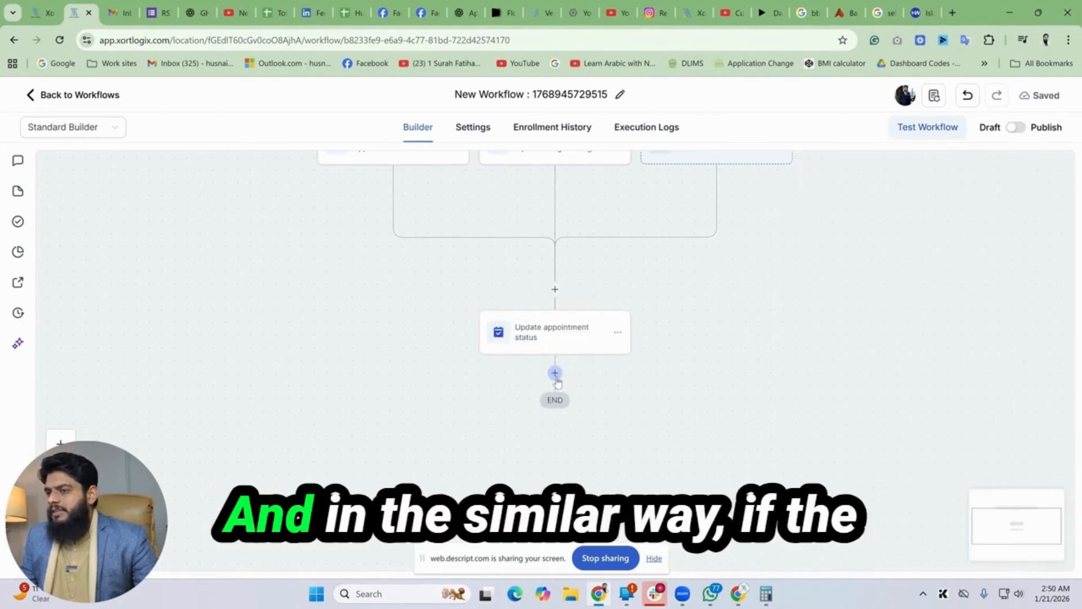
Add a Create/Update Opportunity action after the appointment status update.
{"action": "left_click", "coordinate": [554, 375]}
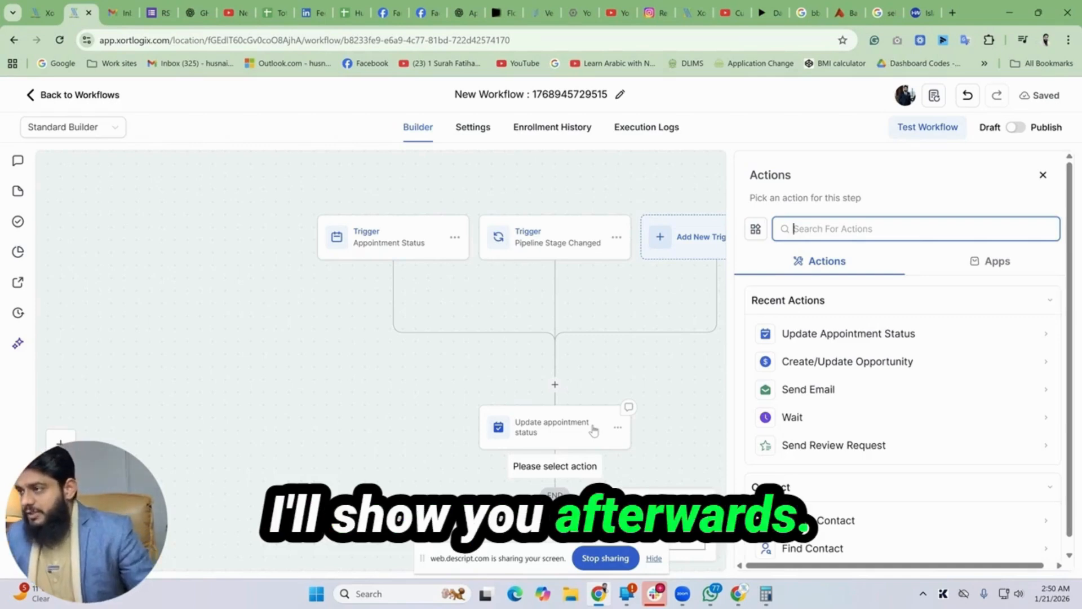
{"action": "type", "text": "pip"}
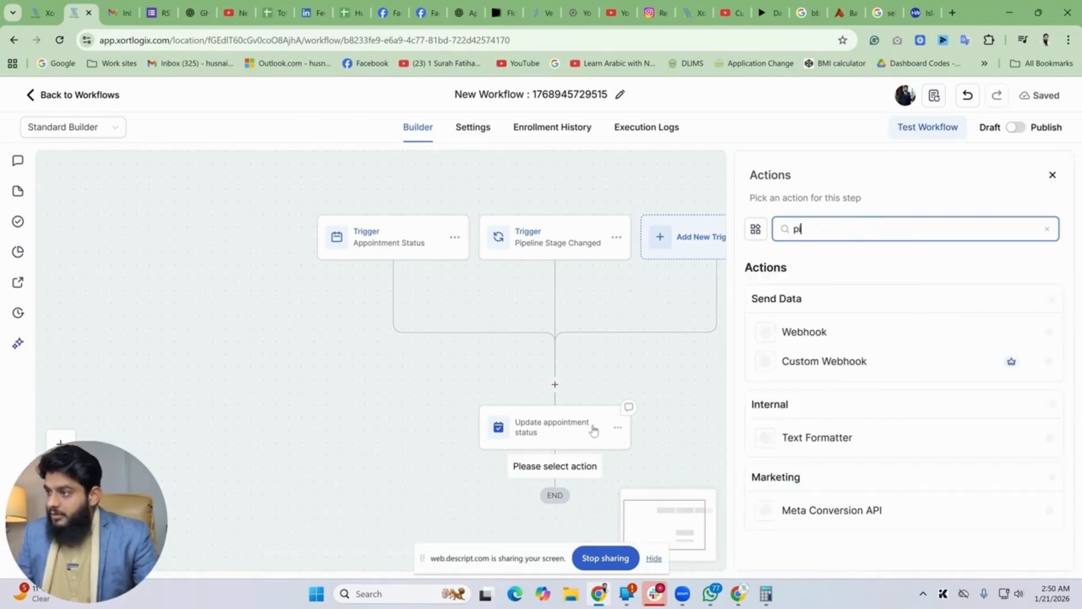
{"action": "key", "text": "BackSpace"}
{"action": "key", "text": "BackSpace"}
{"action": "key", "text": "BackSpace"}
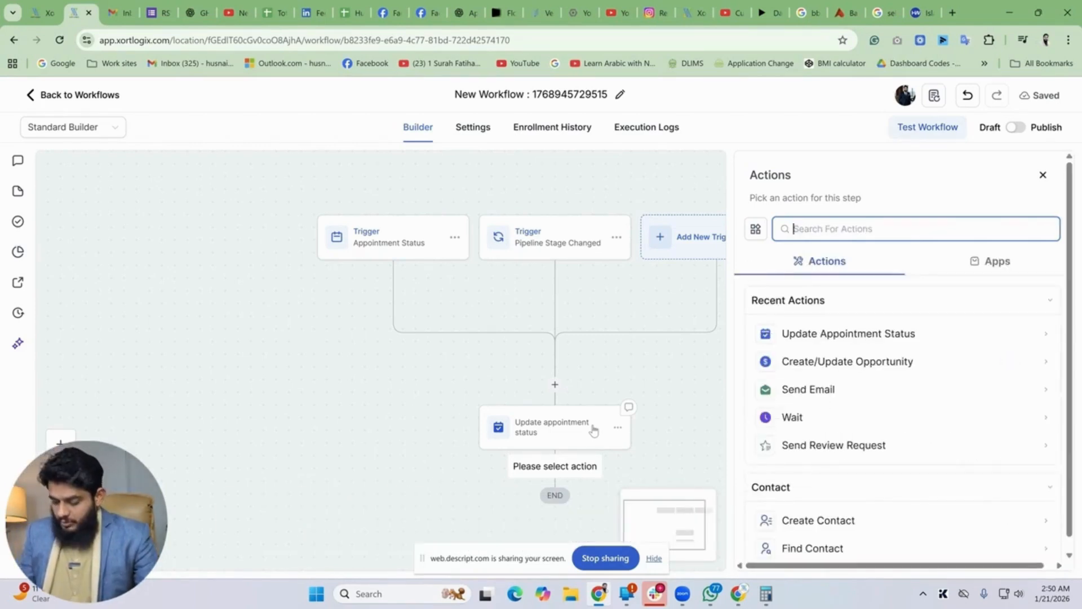
{"action": "type", "text": "update"}
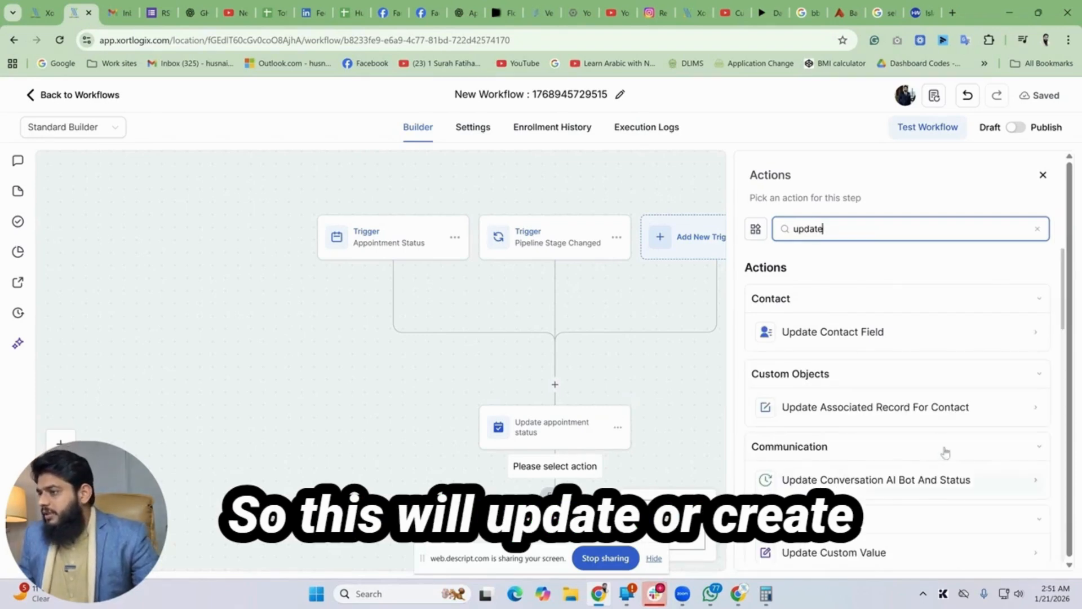
{"action": "scroll", "coordinate": [882, 395], "scroll_direction": "down", "scroll_amount": 2}
{"action": "scroll", "coordinate": [879, 479], "scroll_direction": "down", "scroll_amount": 2}
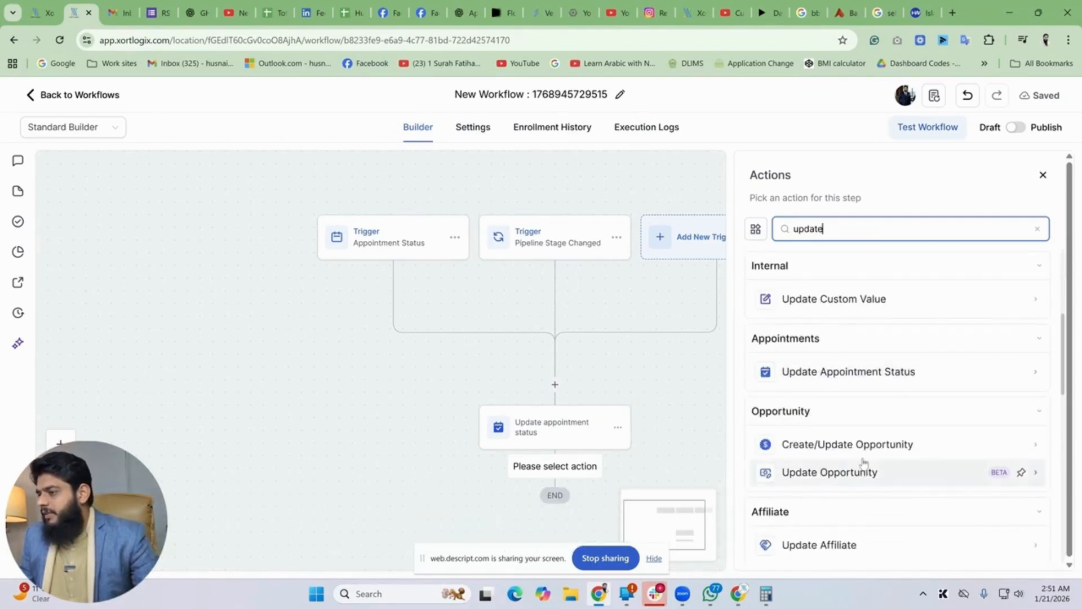
{"action": "left_click", "coordinate": [879, 444]}
Set the opportunity action to the Leads Management pipeline at the No Show stage, and save the action.
{"action": "left_click", "coordinate": [772, 384]}
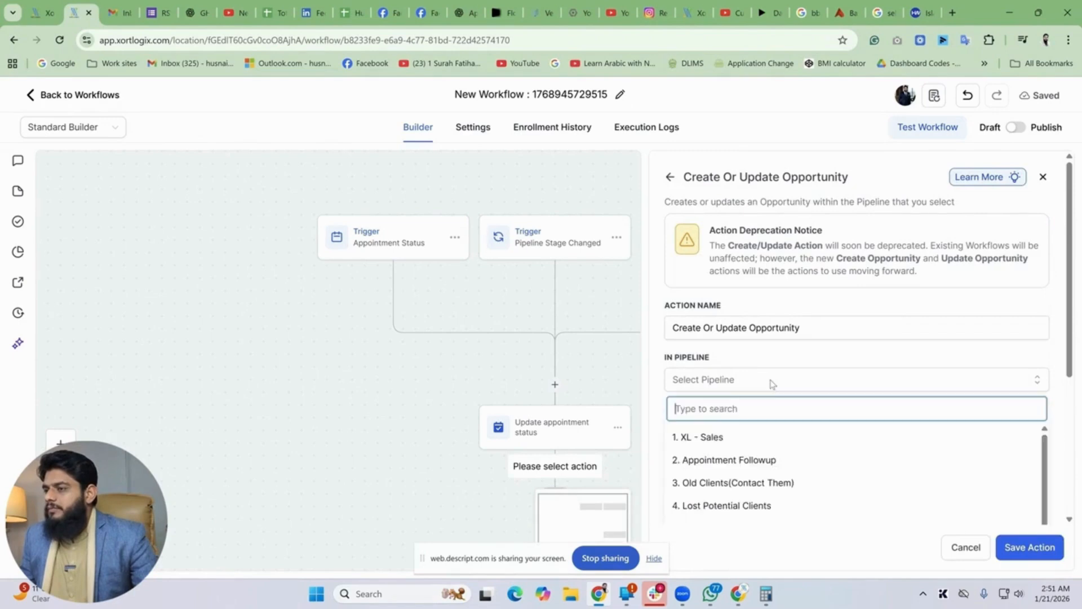
{"action": "scroll", "coordinate": [755, 468], "scroll_direction": "down", "scroll_amount": 2}
{"action": "left_click", "coordinate": [742, 515]}
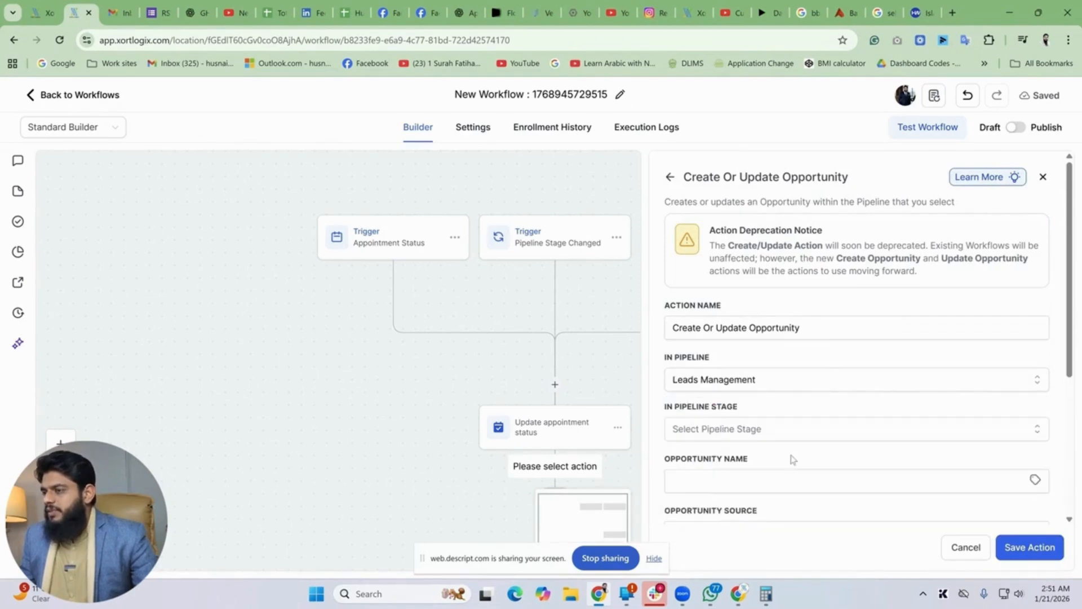
{"action": "left_click", "coordinate": [789, 429]}
{"action": "scroll", "coordinate": [778, 440], "scroll_direction": "down", "scroll_amount": 2}
{"action": "left_click", "coordinate": [755, 404]}
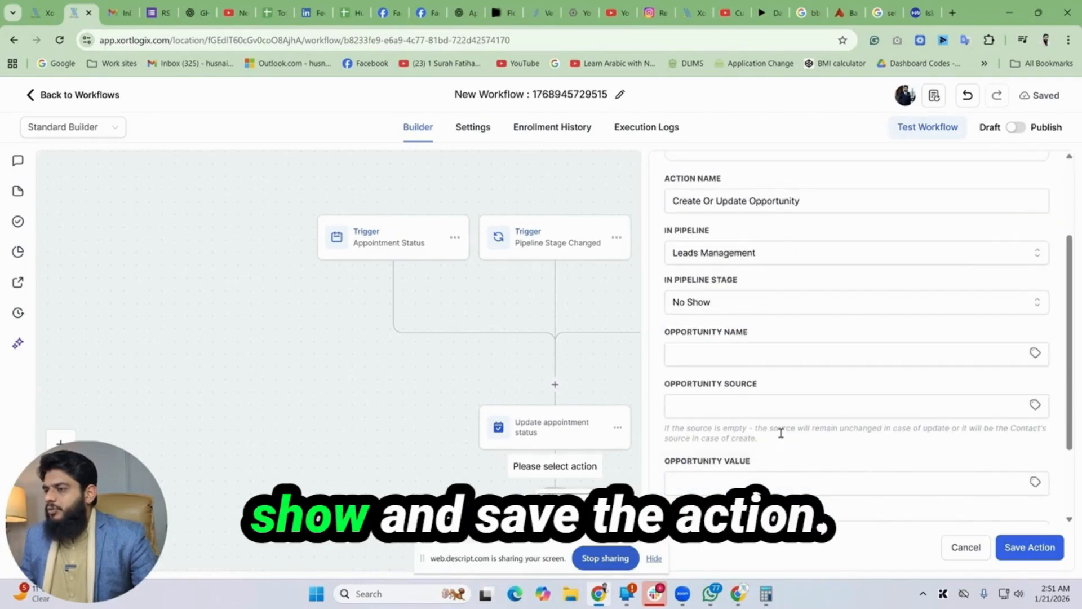
{"action": "left_click", "coordinate": [1029, 548]}
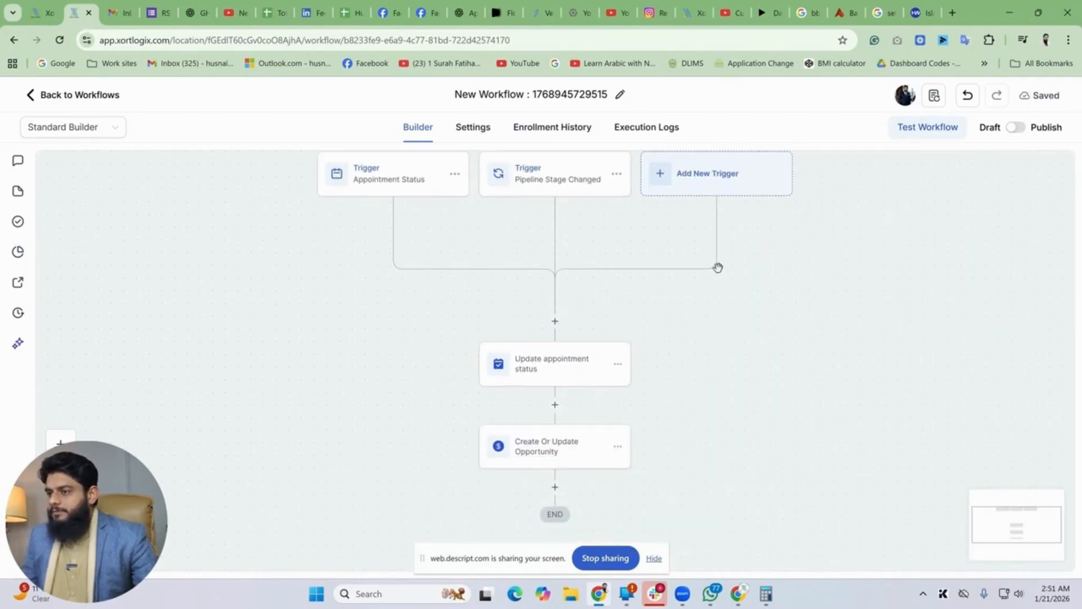
Start adding another action after the opportunity action, and open ChatGPT in a new browser tab.
{"action": "left_click", "coordinate": [556, 452]}
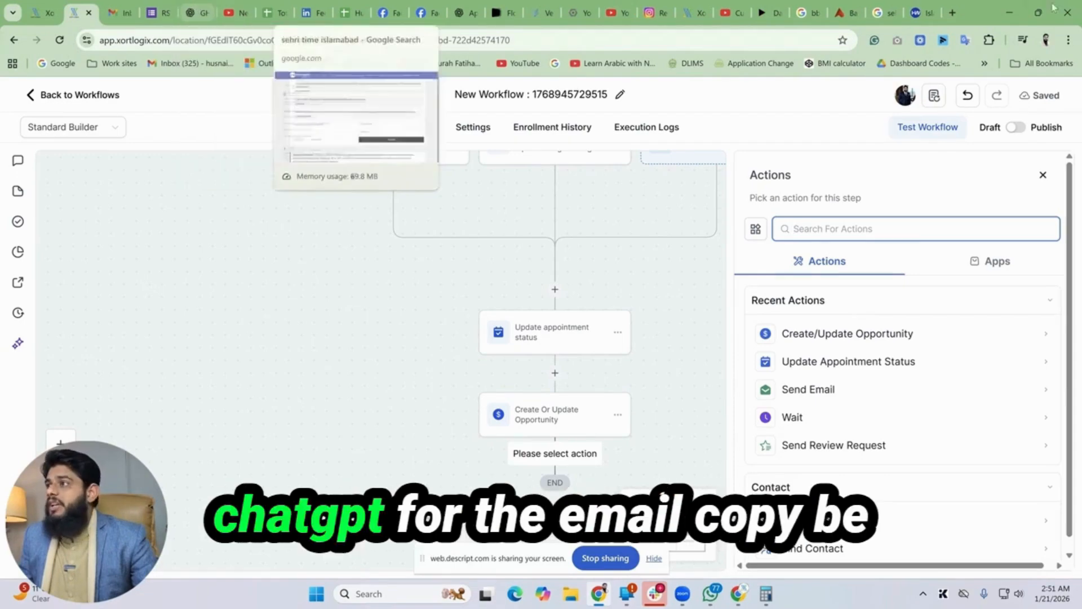
{"action": "left_click", "coordinate": [952, 13]}
{"action": "type", "text": "chat"}
{"action": "key", "text": "Return"}
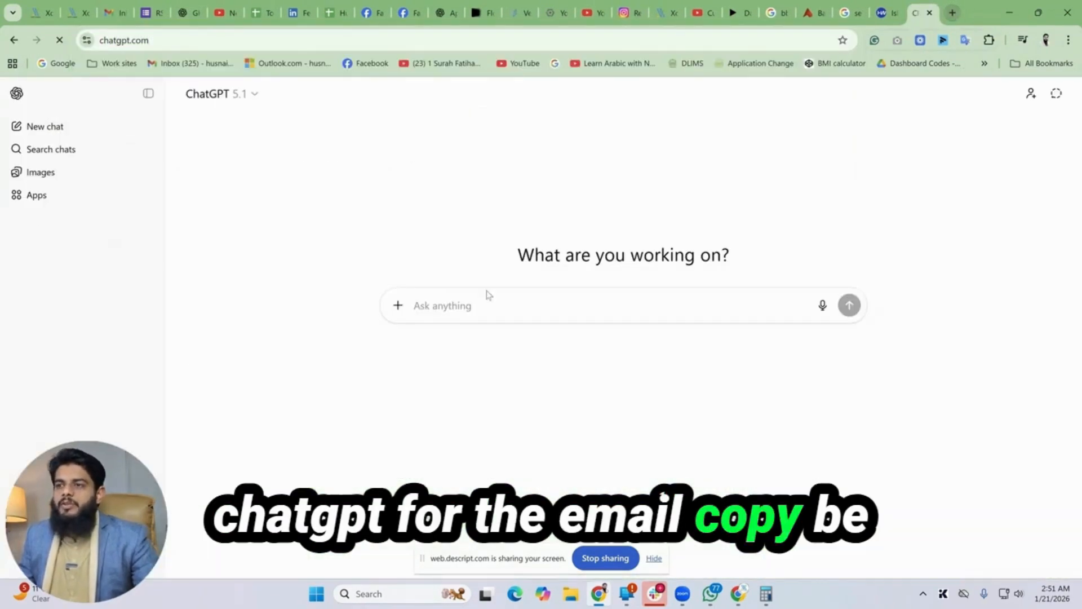
Ask ChatGPT to "give me email copy for noshow email sequence".
{"action": "left_click", "coordinate": [417, 300]}
{"action": "type", "text": "give me email copy for noshow email sequence"}
{"action": "key", "text": "Return"}
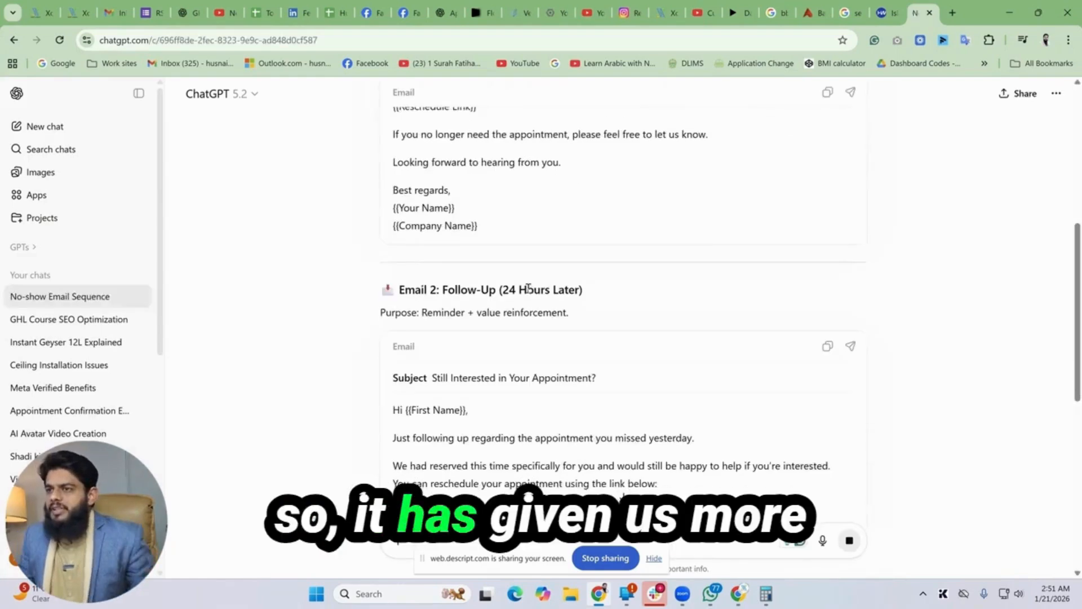
Review the subjects, wording and send timing of each email in the generated no-show sequence.
{"action": "scroll", "coordinate": [527, 288], "scroll_direction": "down", "scroll_amount": 5}
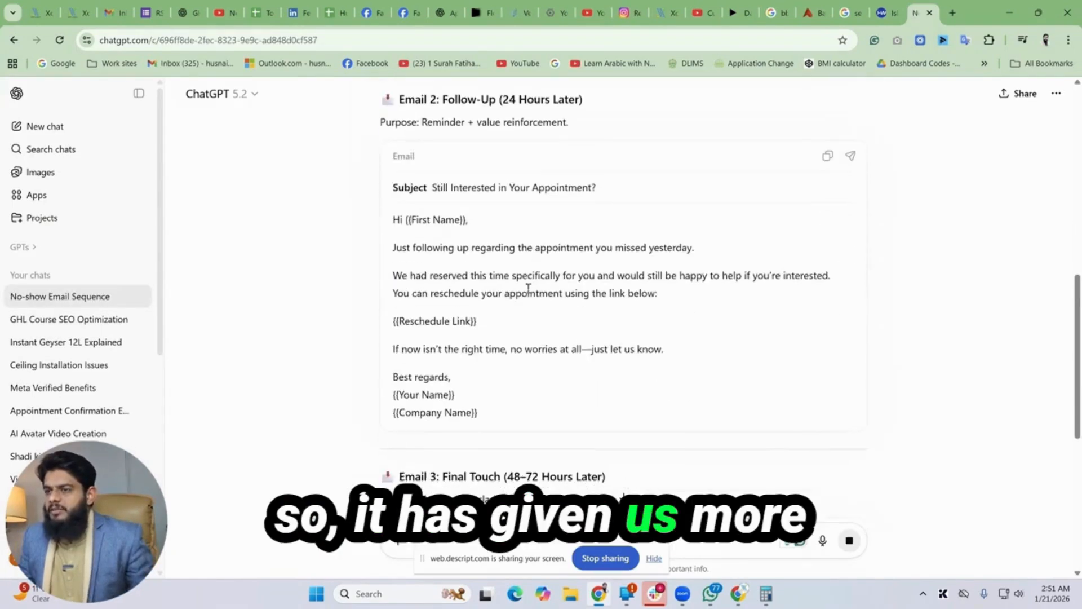
{"action": "scroll", "coordinate": [527, 292], "scroll_direction": "down", "scroll_amount": 5}
{"action": "scroll", "coordinate": [522, 290], "scroll_direction": "up", "scroll_amount": 10}
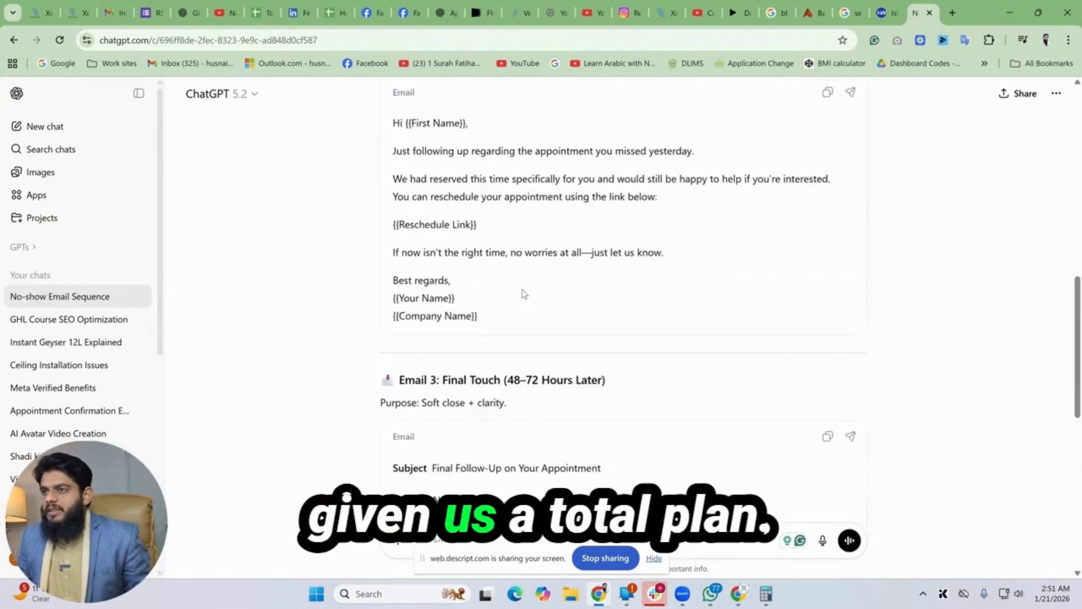
{"action": "scroll", "coordinate": [522, 289], "scroll_direction": "up", "scroll_amount": 8}
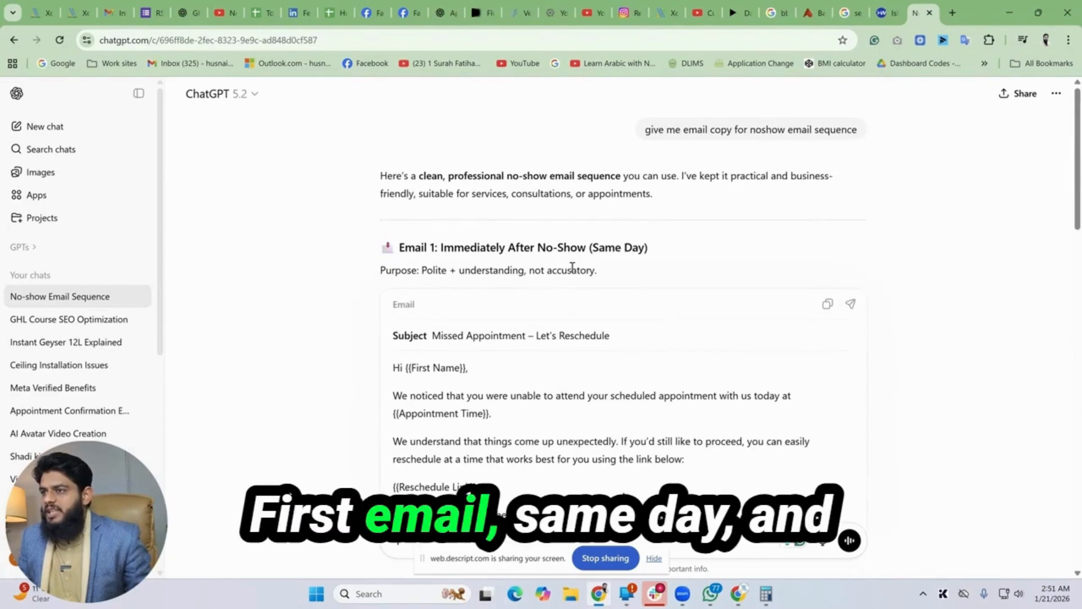
{"action": "scroll", "coordinate": [568, 297], "scroll_direction": "down", "scroll_amount": 9}
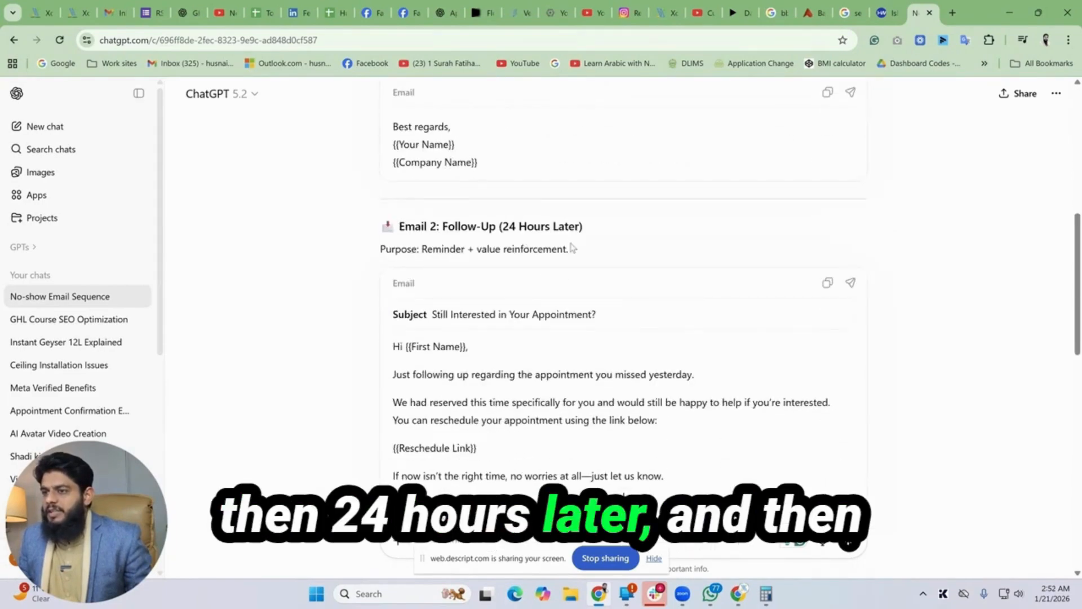
{"action": "scroll", "coordinate": [570, 253], "scroll_direction": "down", "scroll_amount": 5}
{"action": "scroll", "coordinate": [572, 249], "scroll_direction": "down", "scroll_amount": 3}
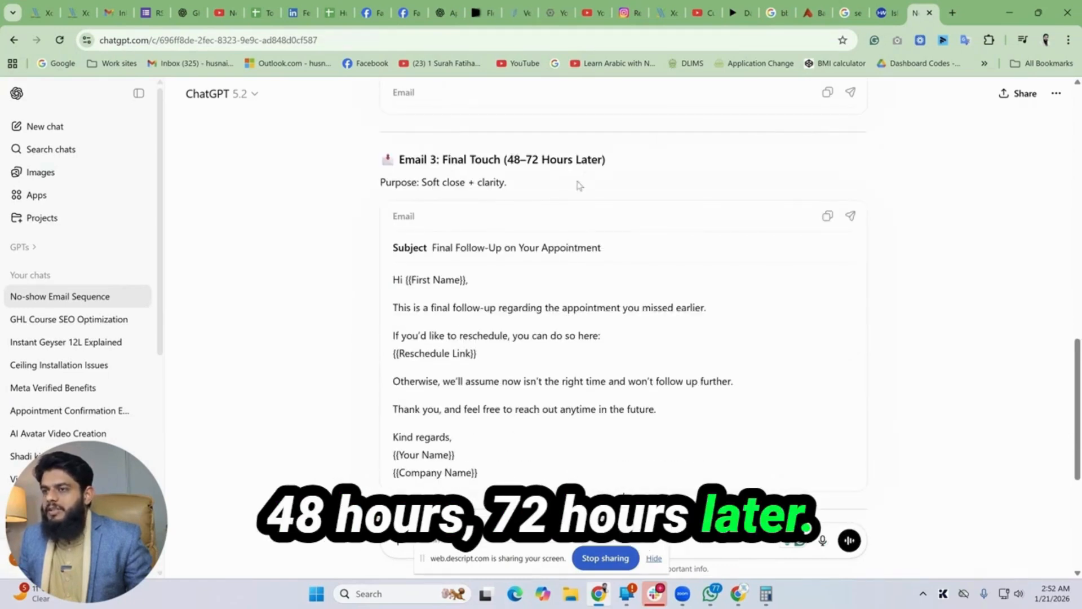
{"action": "scroll", "coordinate": [551, 252], "scroll_direction": "down", "scroll_amount": 6}
{"action": "scroll", "coordinate": [553, 251], "scroll_direction": "up", "scroll_amount": 6}
{"action": "scroll", "coordinate": [553, 252], "scroll_direction": "up", "scroll_amount": 14}
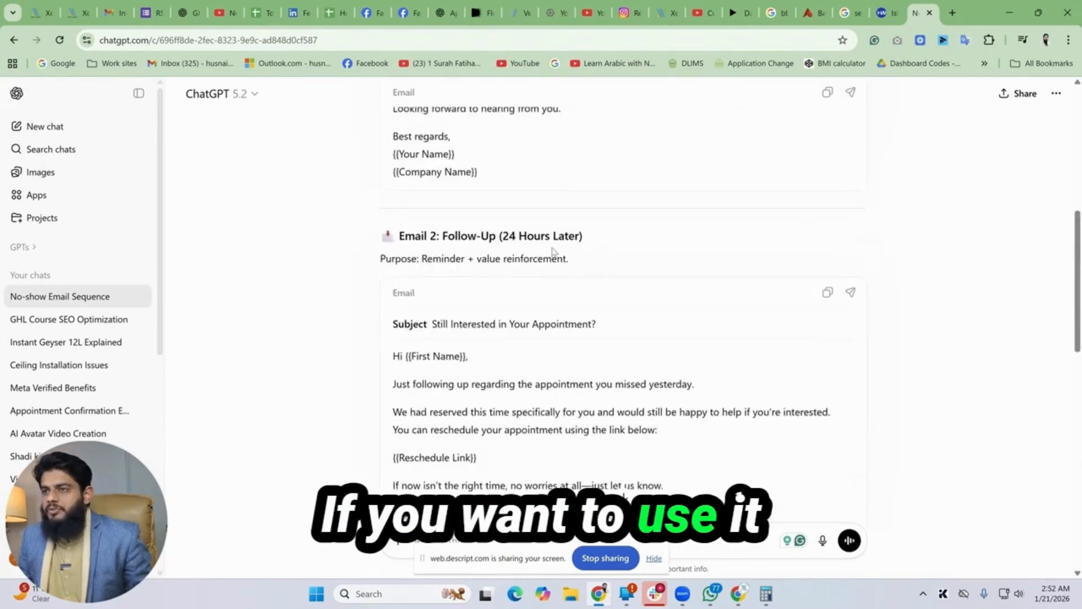
{"action": "scroll", "coordinate": [515, 228], "scroll_direction": "down", "scroll_amount": 2}
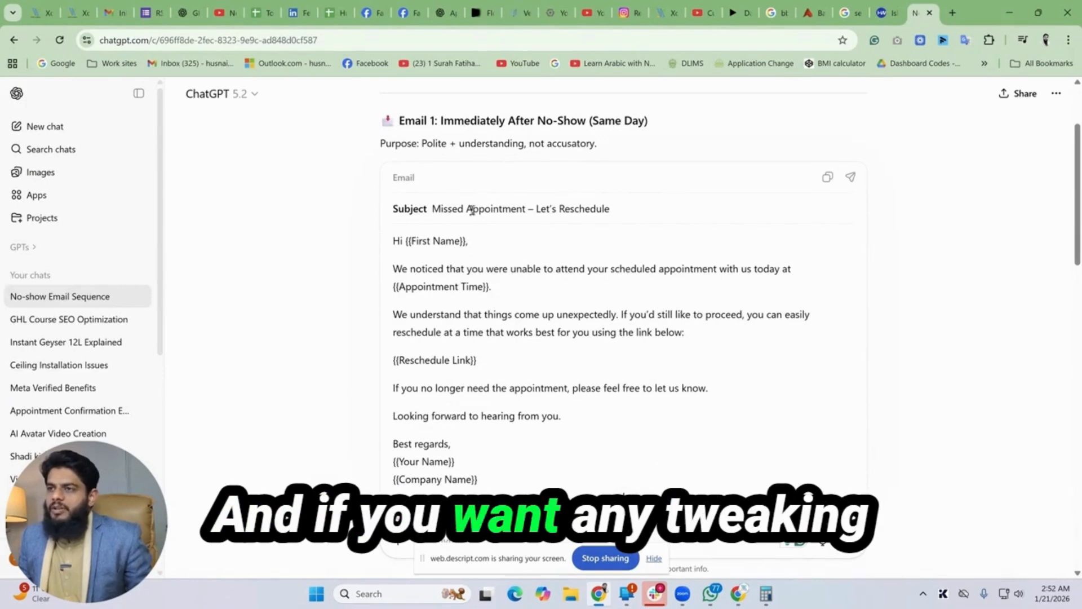
Copy the first email's subject from ChatGPT, add a Send Email action in the workflow, and set its subject to "Missed Appointment – Let's Reschedule".
{"action": "double_click", "coordinate": [439, 208]}
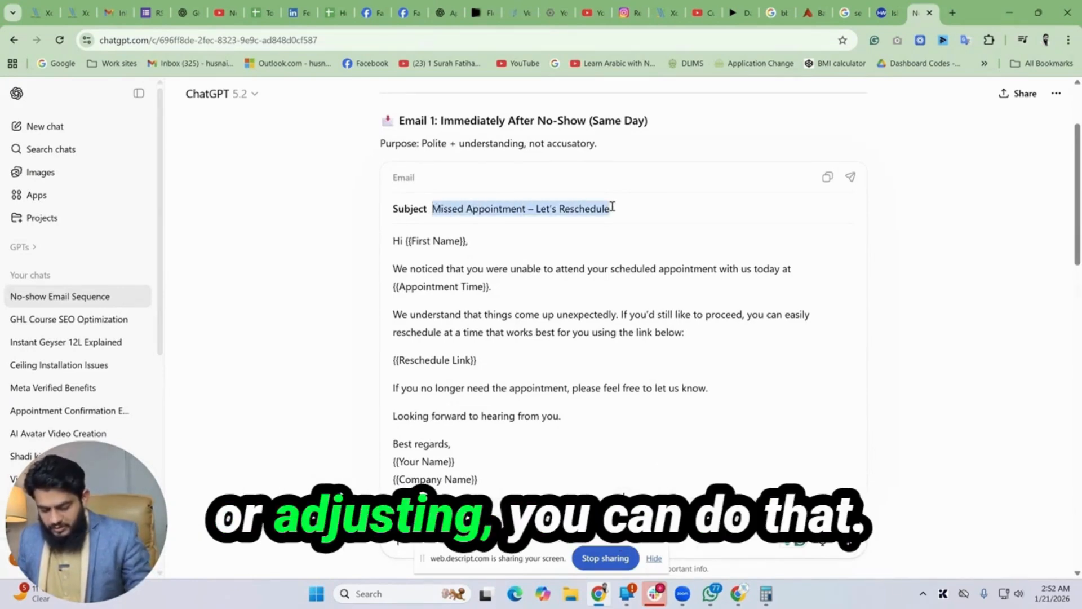
{"action": "left_click", "coordinate": [79, 11]}
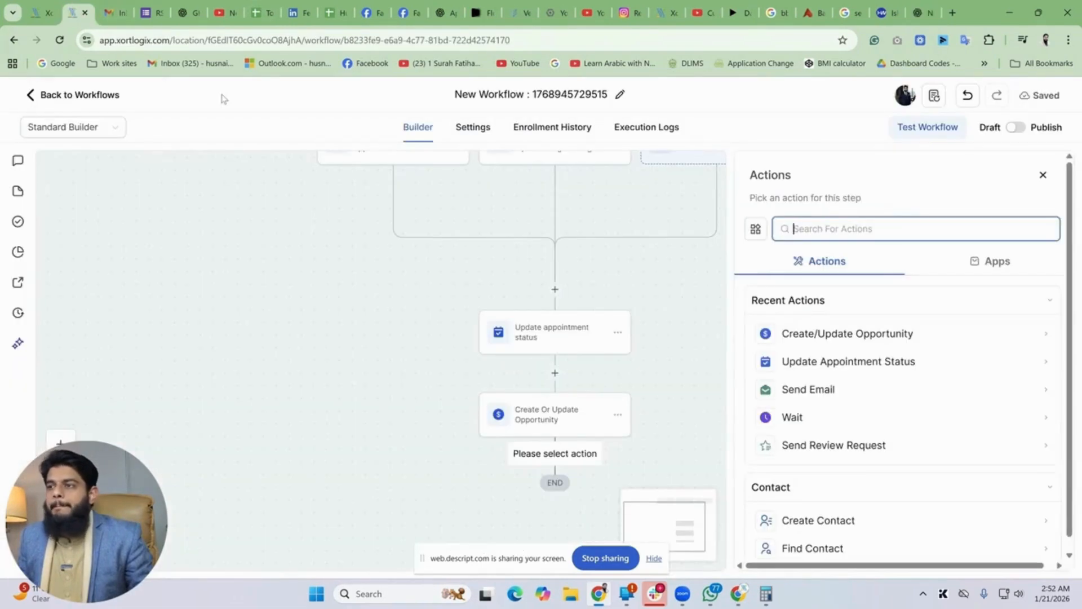
{"action": "type", "text": "send"}
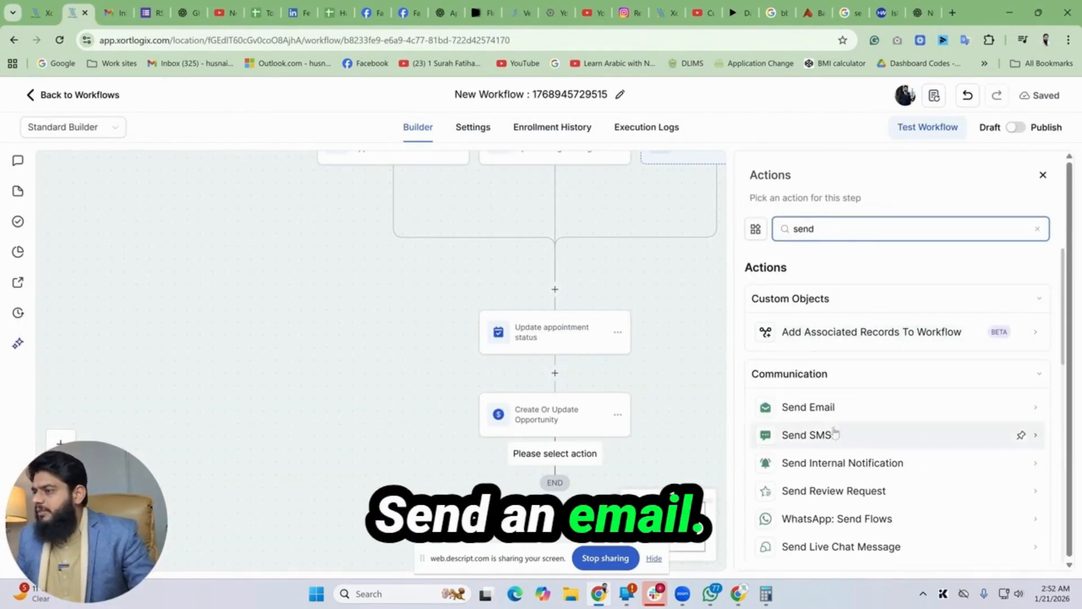
{"action": "left_click", "coordinate": [806, 405]}
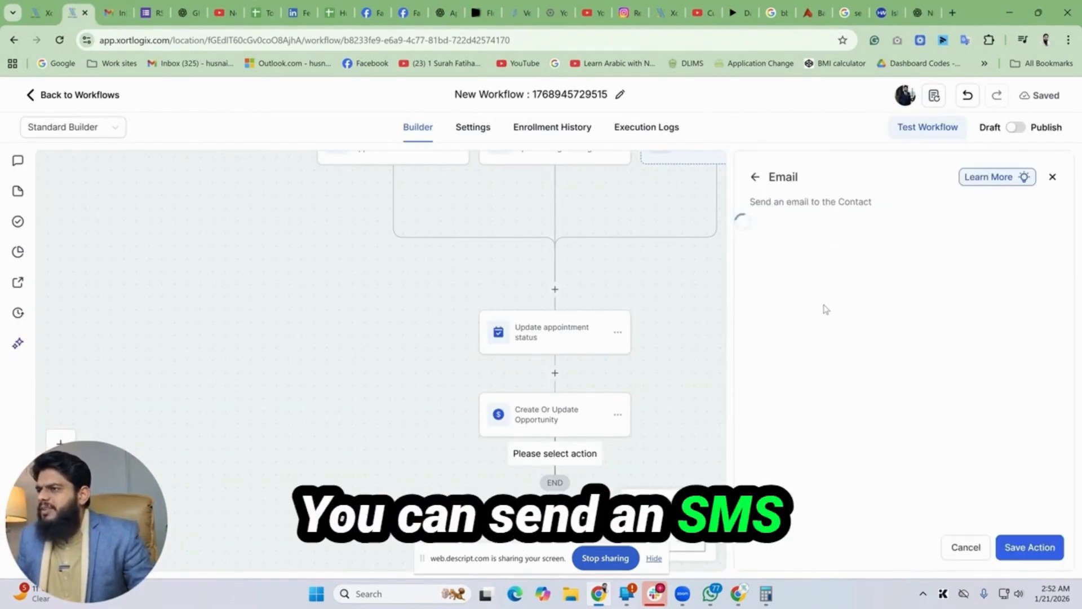
{"action": "scroll", "coordinate": [887, 271], "scroll_direction": "down", "scroll_amount": 5}
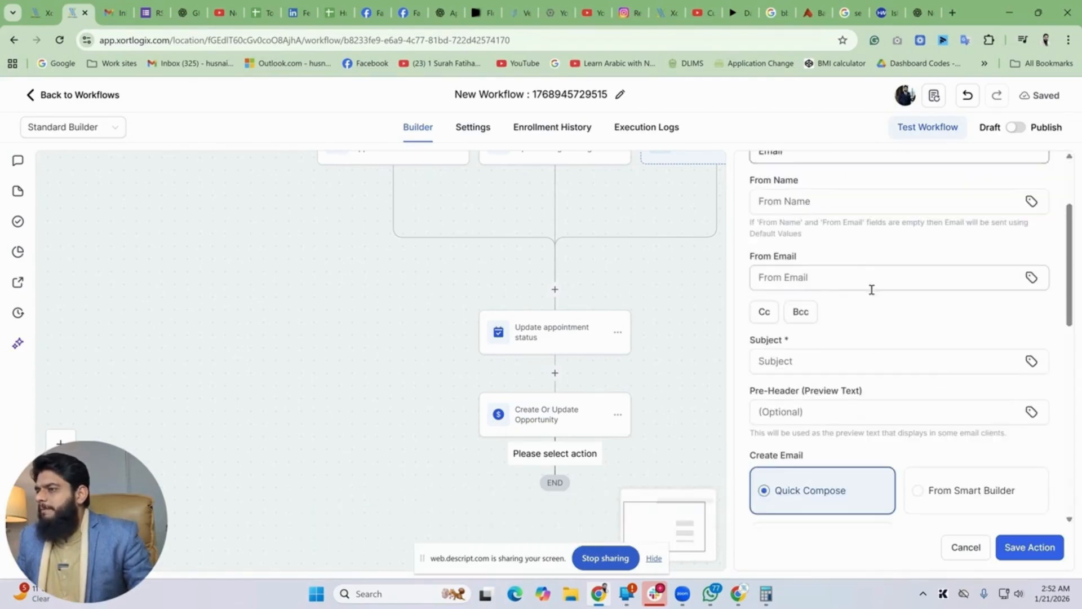
{"action": "left_click", "coordinate": [813, 236]}
{"action": "type", "text": "Missed Appointment – Let's Reschedule"}
Copy the full body of Email 1 from ChatGPT and paste it into the workflow email's message.
{"action": "scroll", "coordinate": [864, 304], "scroll_direction": "down", "scroll_amount": 5}
{"action": "left_click", "coordinate": [864, 304]}
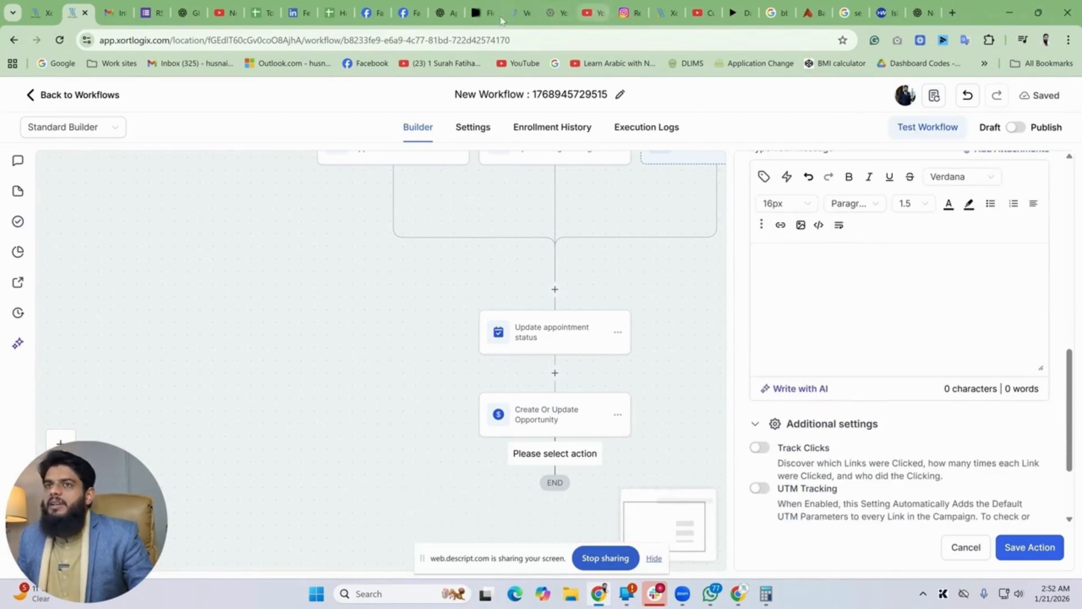
{"action": "left_click", "coordinate": [918, 13]}
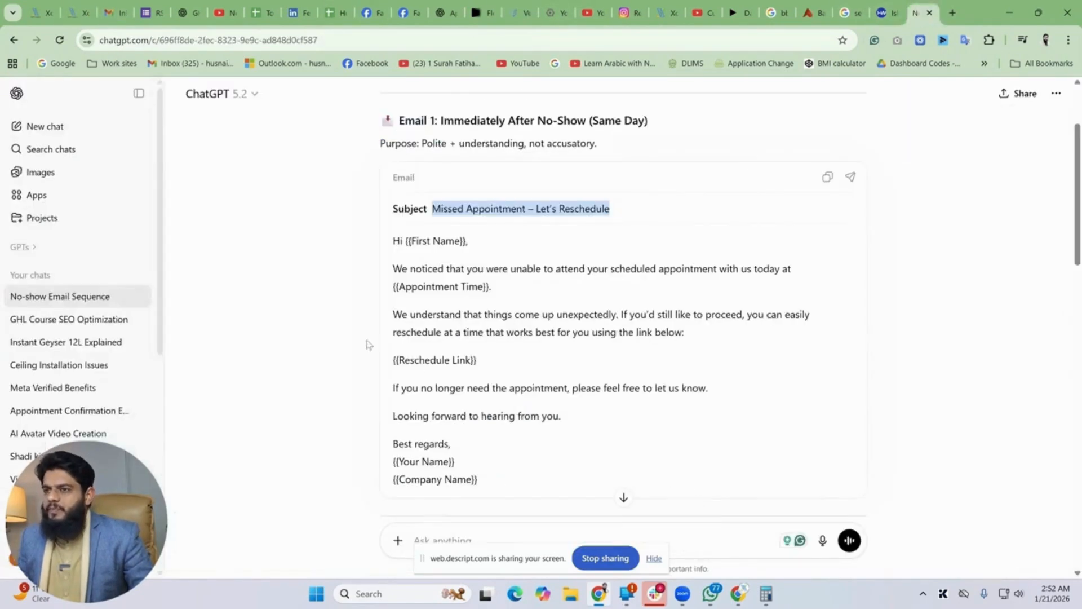
{"action": "left_click_drag", "start_coordinate": [395, 241], "coordinate": [589, 411]}
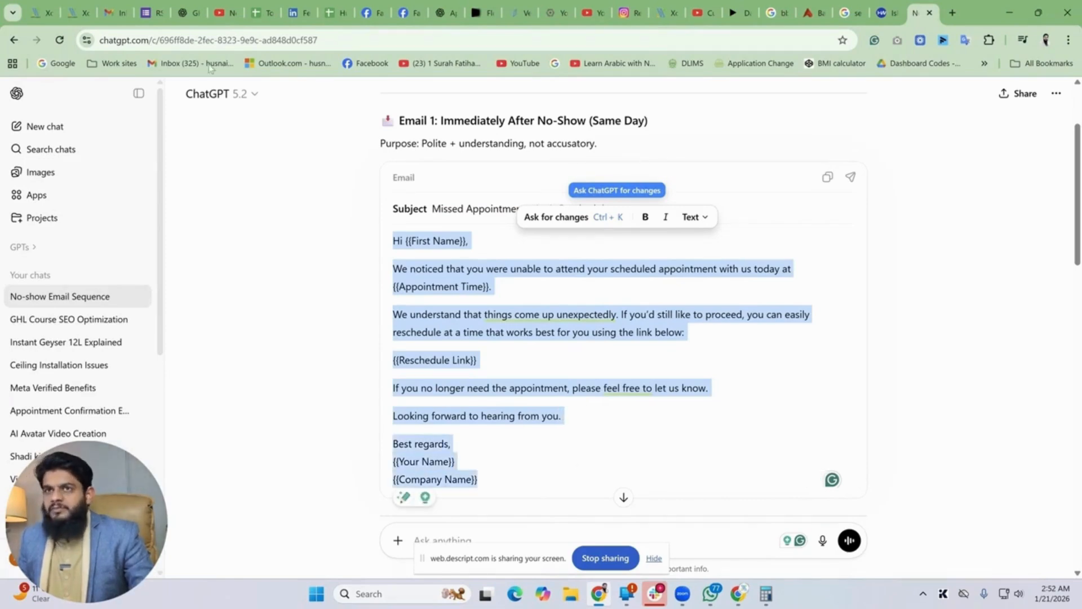
{"action": "left_click", "coordinate": [89, 9]}
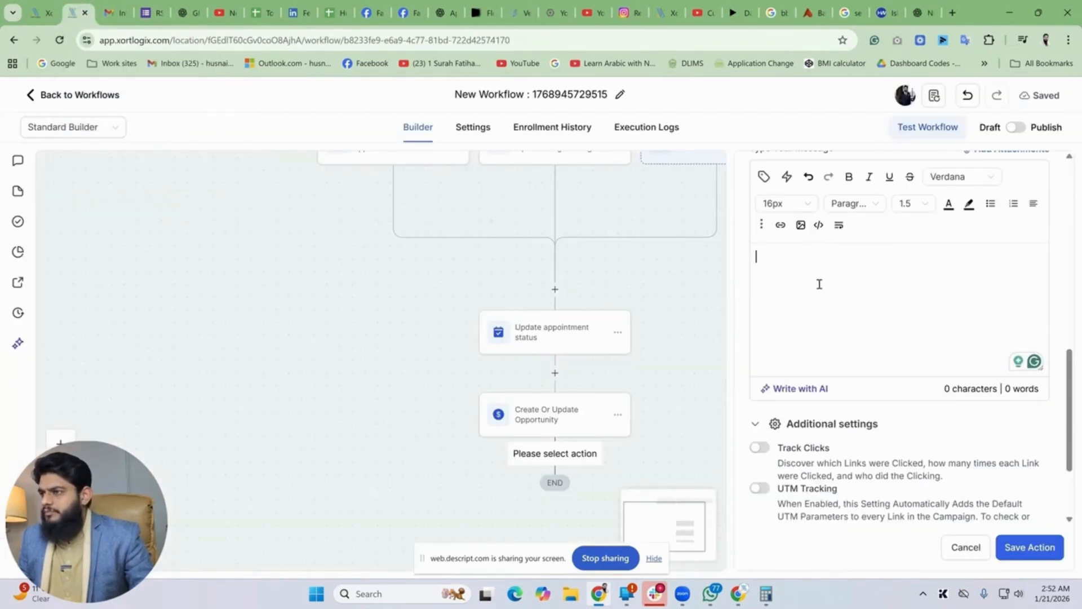
{"action": "left_click", "coordinate": [821, 282]}
{"action": "key", "text": "ctrl+v"}
Replace the {{First Name}} placeholder in the greeting with the contact's First Name custom value.
{"action": "scroll", "coordinate": [911, 311], "scroll_direction": "up", "scroll_amount": 5}
{"action": "left_click_drag", "start_coordinate": [838, 256], "coordinate": [771, 257]}
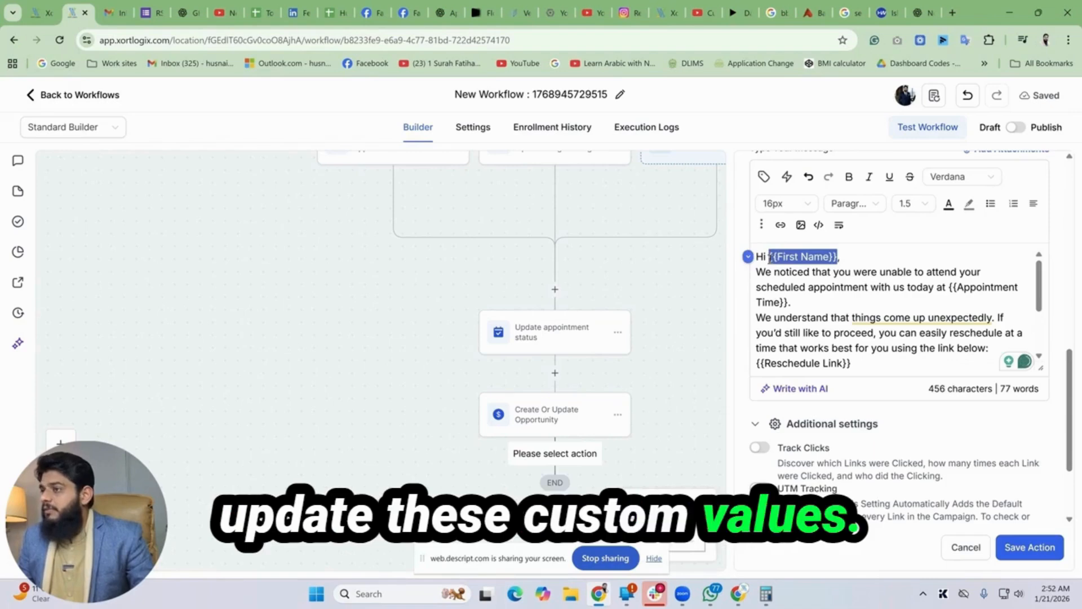
{"action": "key", "text": "BackSpace"}
{"action": "left_click", "coordinate": [764, 176]}
{"action": "left_click", "coordinate": [637, 216]}
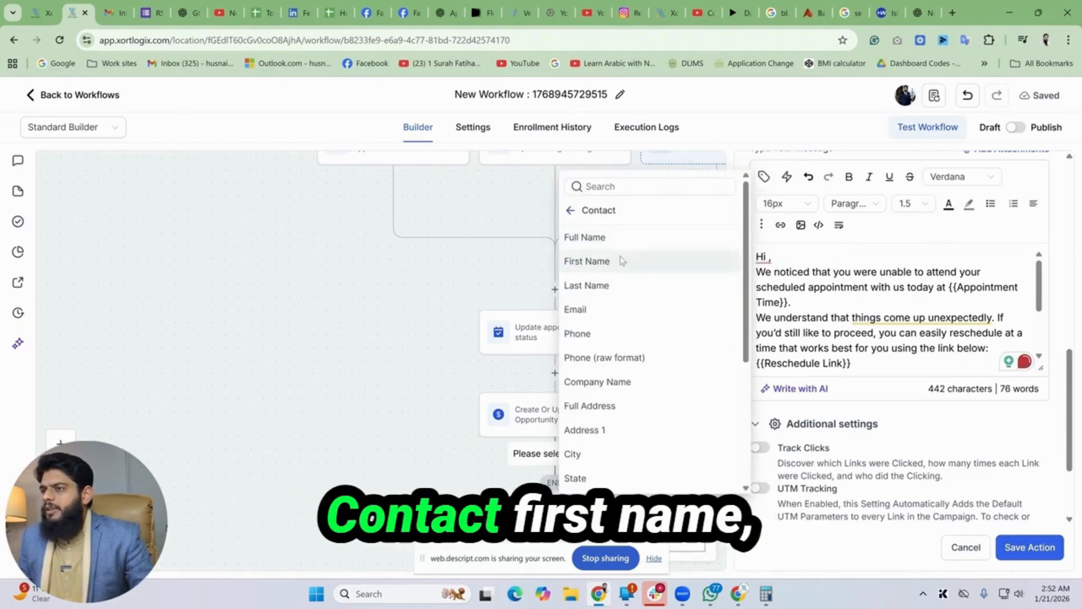
{"action": "left_click", "coordinate": [644, 260]}
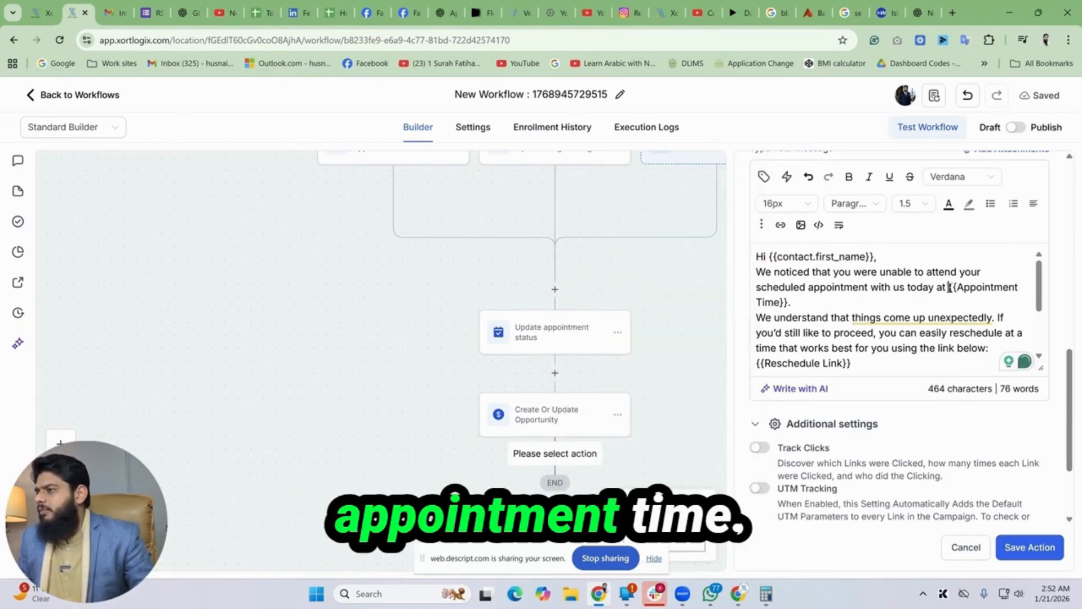
Replace the {{Appointment Time}} placeholder with the appointment start time custom value, {{appointment.start_time}}.
{"action": "key", "text": "BackSpace"}
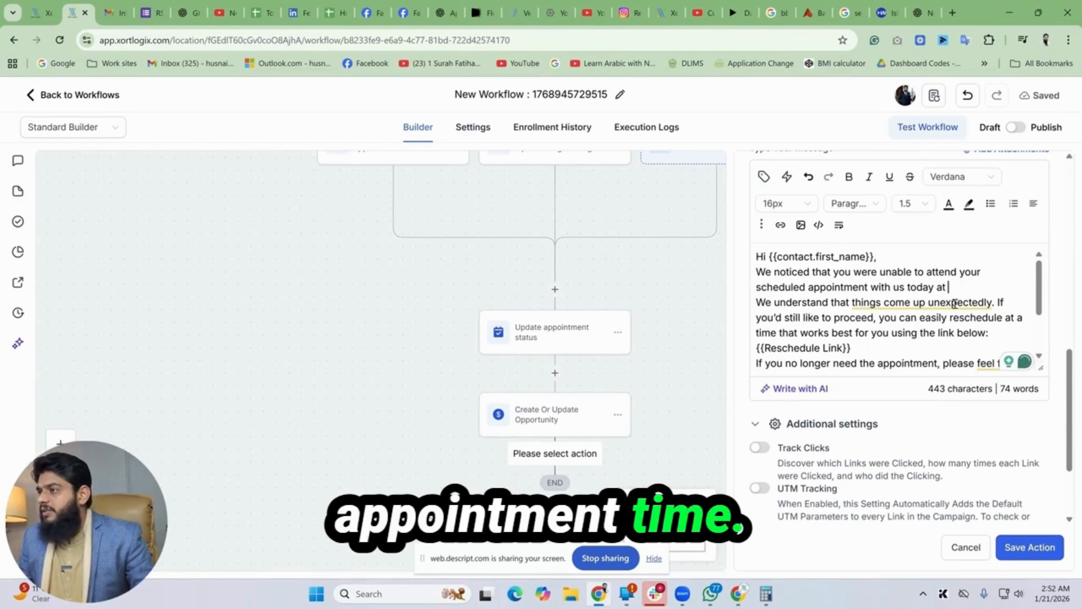
{"action": "left_click", "coordinate": [764, 178]}
{"action": "left_click", "coordinate": [570, 210]}
{"action": "left_click", "coordinate": [596, 263]}
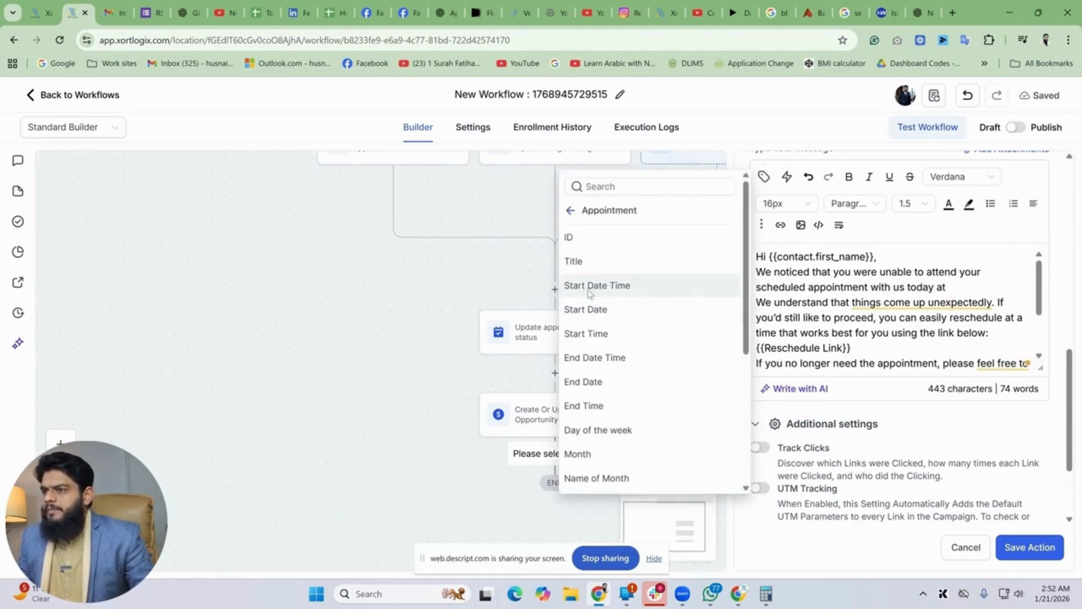
{"action": "left_click", "coordinate": [614, 293]}
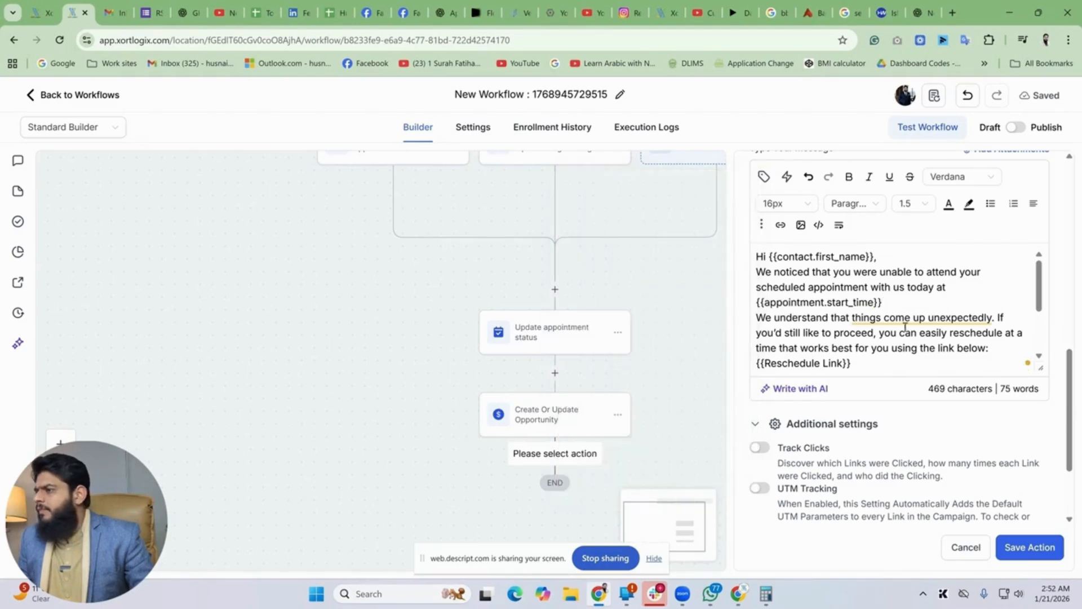
Replace the {{Reschedule Link}} placeholder with the appointment's Reschedule Link custom value.
{"action": "scroll", "coordinate": [901, 324], "scroll_direction": "down", "scroll_amount": 2}
{"action": "scroll", "coordinate": [870, 322], "scroll_direction": "up", "scroll_amount": 1}
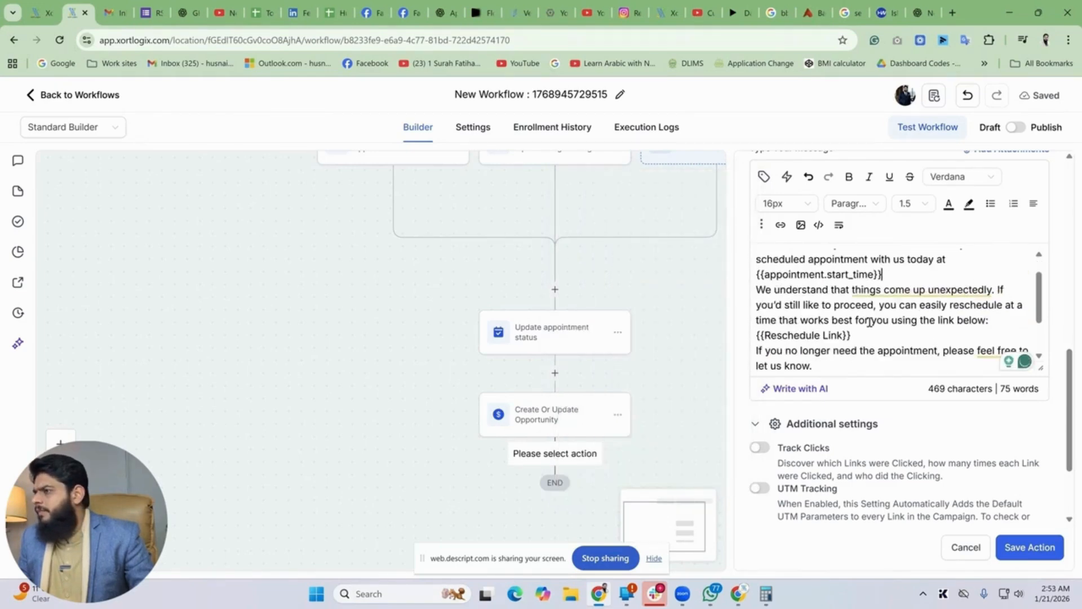
{"action": "left_click", "coordinate": [765, 179]}
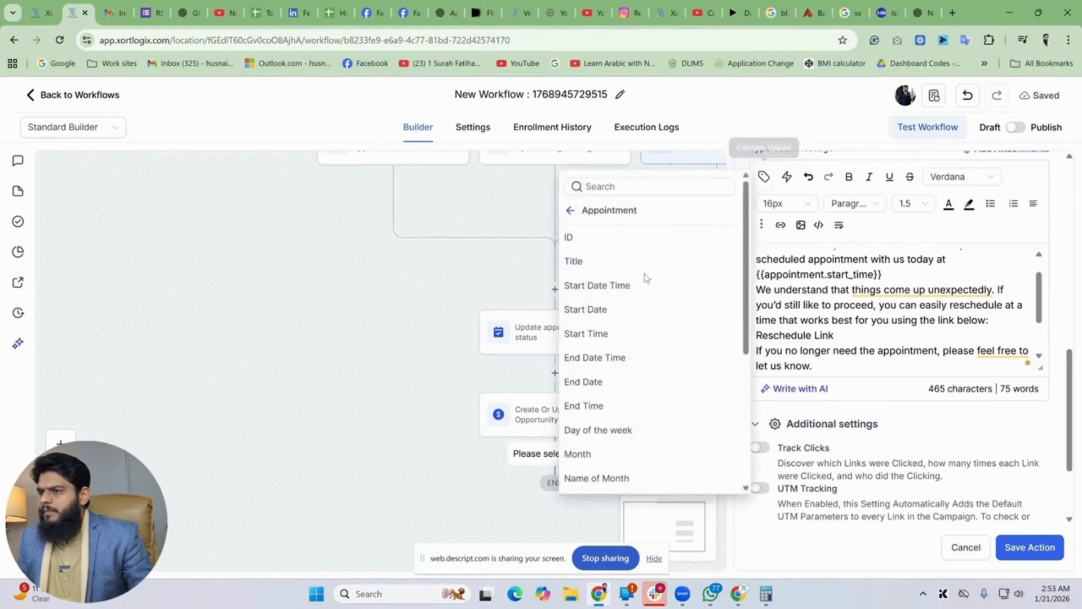
{"action": "scroll", "coordinate": [614, 402], "scroll_direction": "down", "scroll_amount": 3}
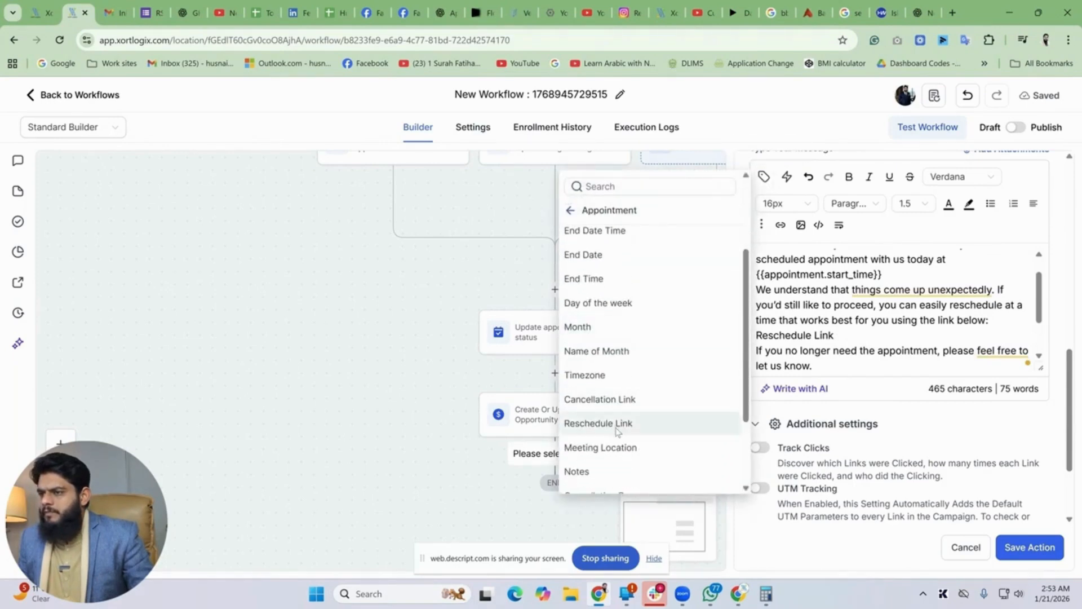
{"action": "left_click", "coordinate": [616, 424]}
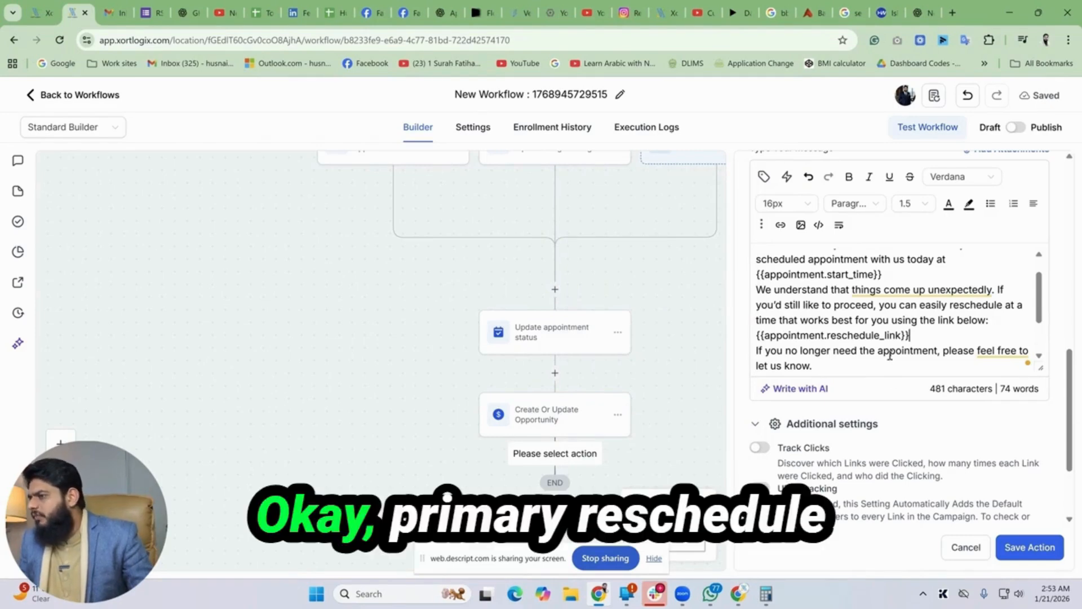
Replace the sender's name placeholder under "Best regards" with the user's Full Name custom value.
{"action": "scroll", "coordinate": [902, 338], "scroll_direction": "down", "scroll_amount": 2}
{"action": "left_click_drag", "start_coordinate": [826, 348], "coordinate": [715, 348]}
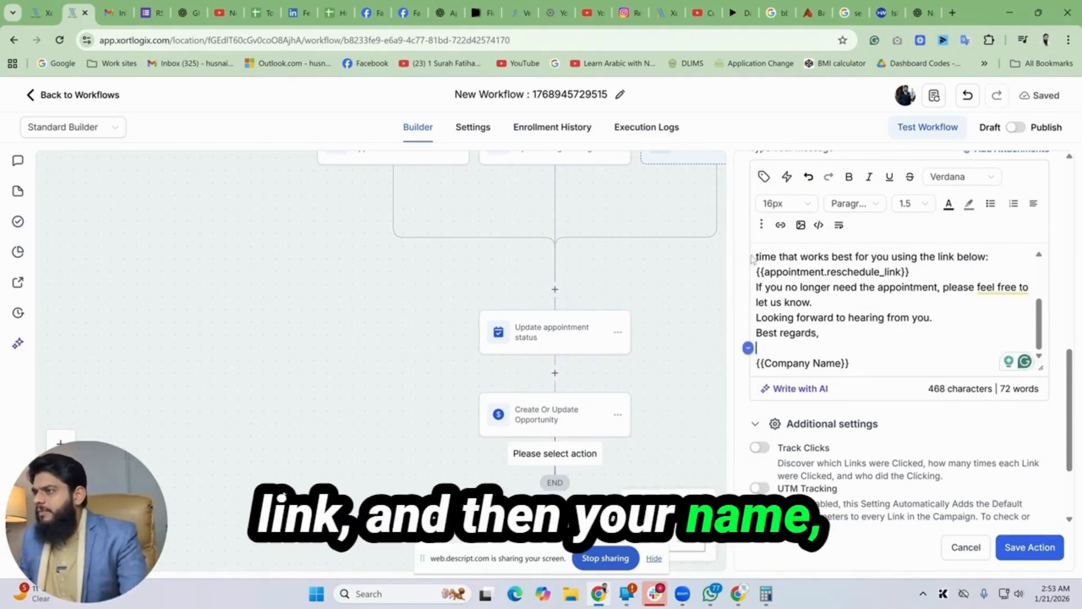
{"action": "left_click", "coordinate": [763, 177]}
{"action": "left_click", "coordinate": [571, 210]}
{"action": "left_click", "coordinate": [581, 241]}
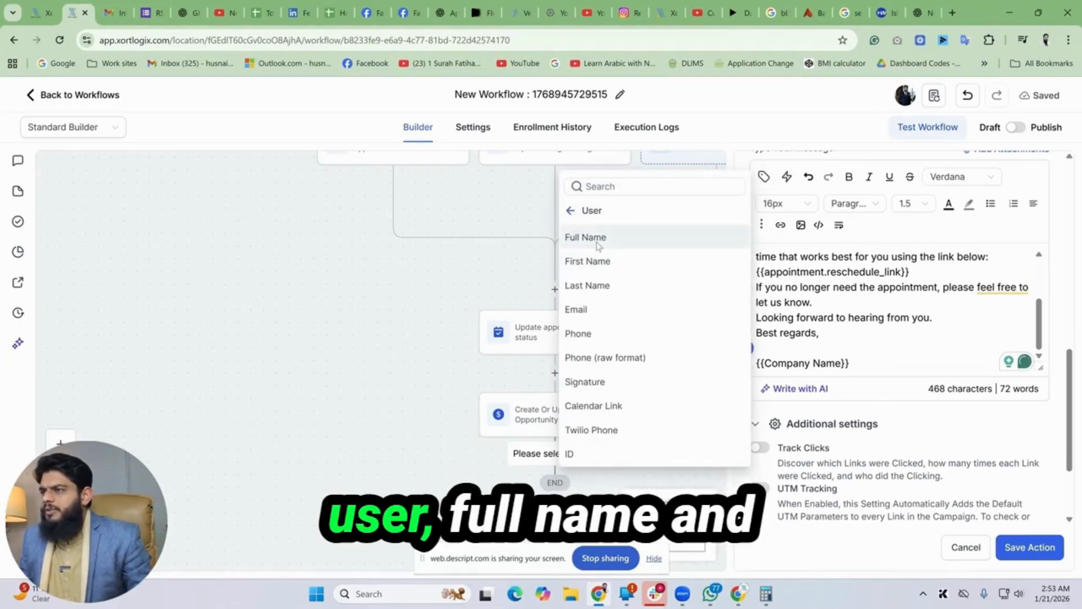
{"action": "left_click", "coordinate": [582, 237]}
Replace the {{Company Name}} placeholder in the sign-off with the account name custom value, {{location.name}}.
{"action": "left_click_drag", "start_coordinate": [849, 363], "coordinate": [693, 365]}
{"action": "key", "text": "BackSpace"}
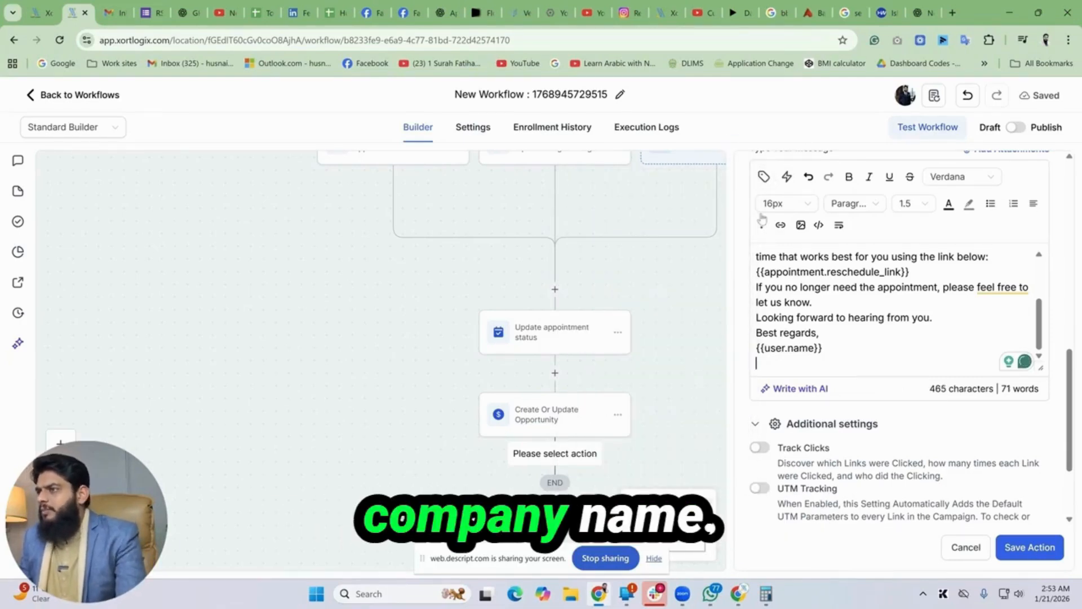
{"action": "left_click", "coordinate": [764, 176]}
{"action": "left_click", "coordinate": [570, 210]}
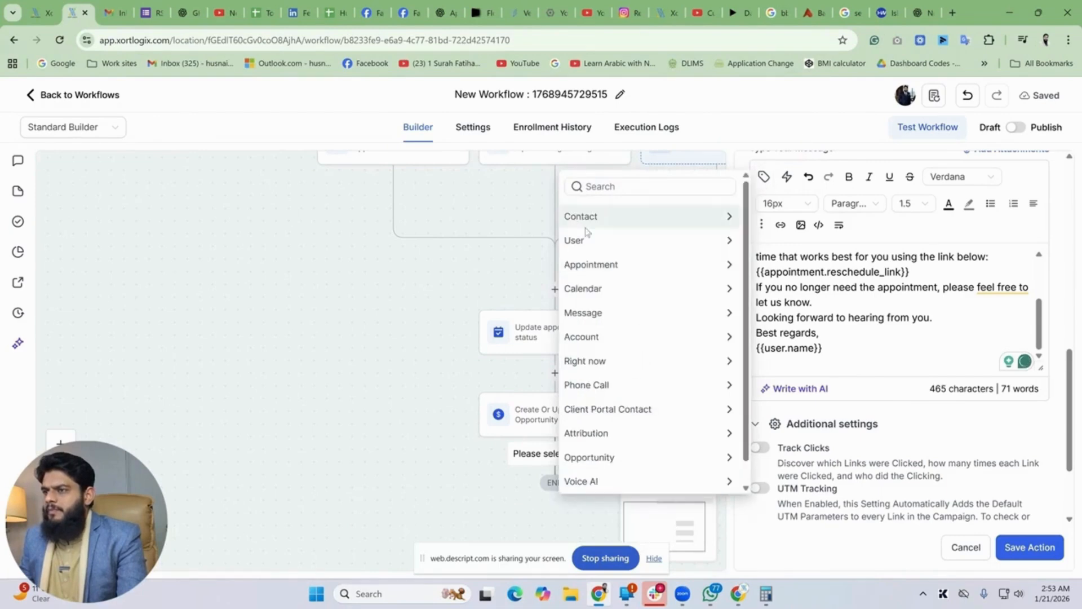
{"action": "left_click", "coordinate": [586, 336]}
{"action": "left_click", "coordinate": [607, 237]}
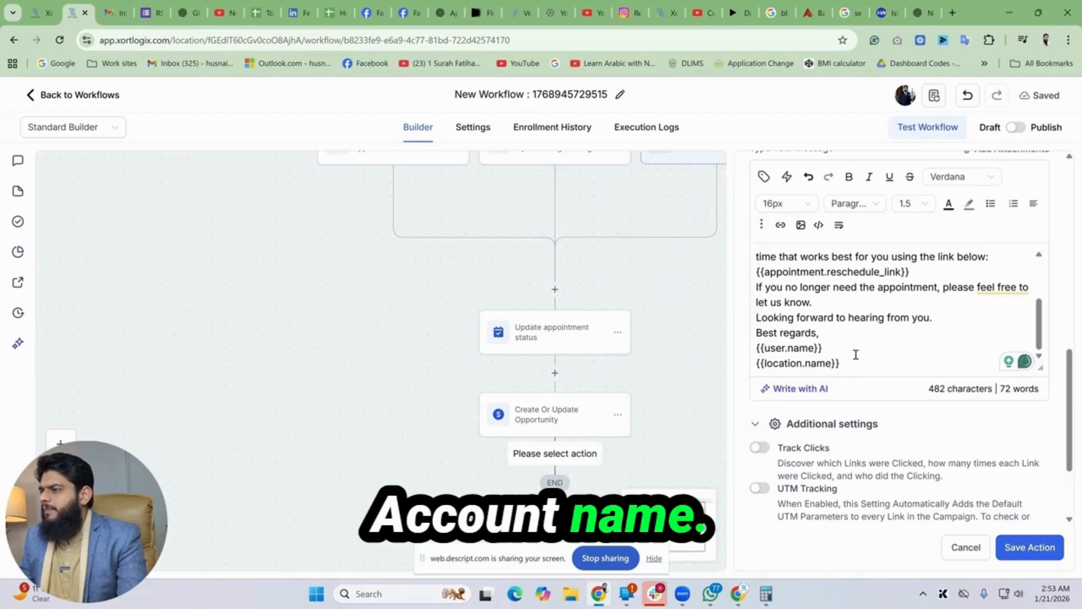
Save the email action, rename it "Email - same day", and save it again.
{"action": "scroll", "coordinate": [856, 349], "scroll_direction": "down", "scroll_amount": 2}
{"action": "scroll", "coordinate": [856, 349], "scroll_direction": "up", "scroll_amount": 5}
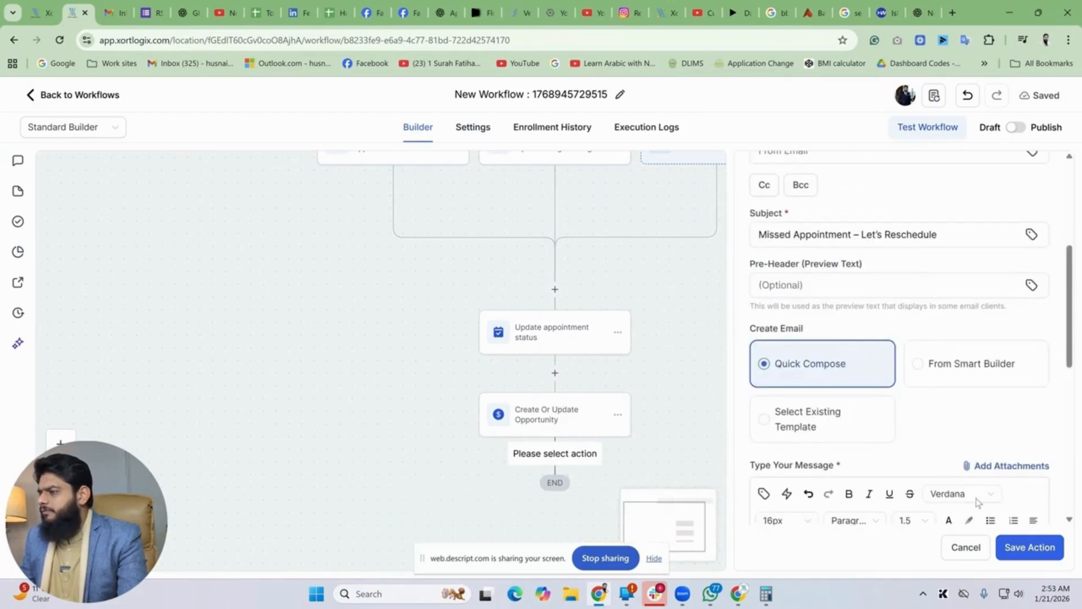
{"action": "left_click", "coordinate": [1030, 546]}
{"action": "left_click", "coordinate": [544, 437]}
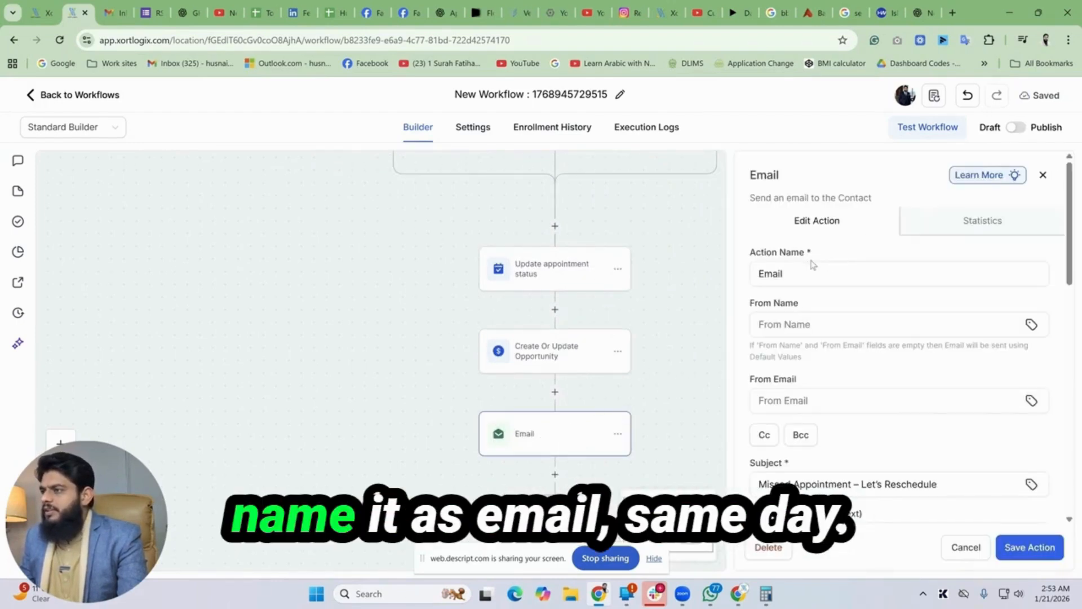
{"action": "left_click", "coordinate": [817, 270]}
{"action": "type", "text": "- same day"}
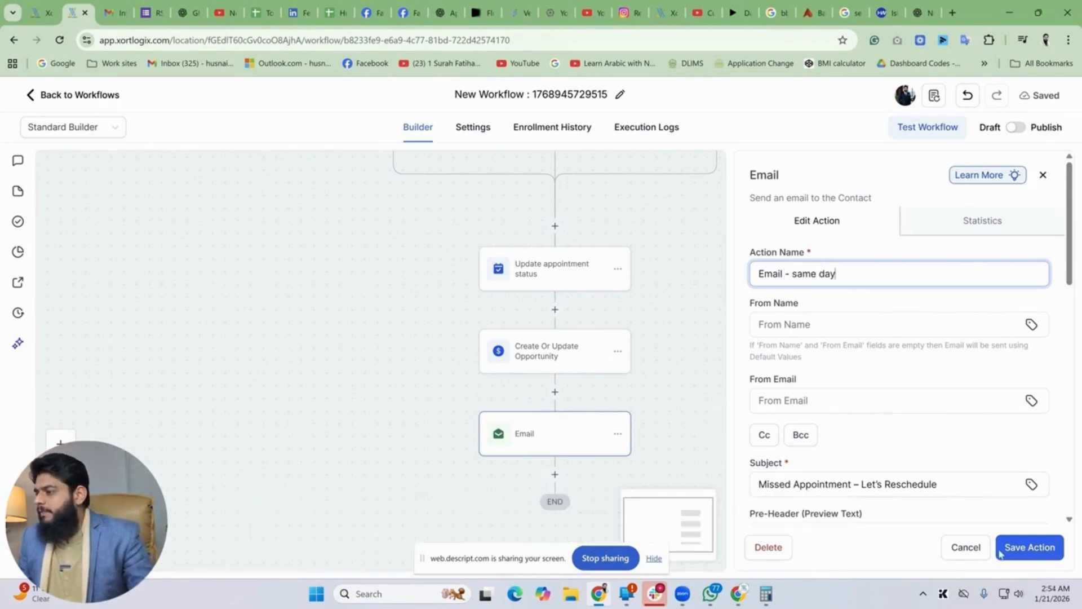
{"action": "left_click", "coordinate": [1029, 547]}
Add a Wait action after the "Email - same day" action, with Time Delay as the wait type.
{"action": "left_click", "coordinate": [555, 411]}
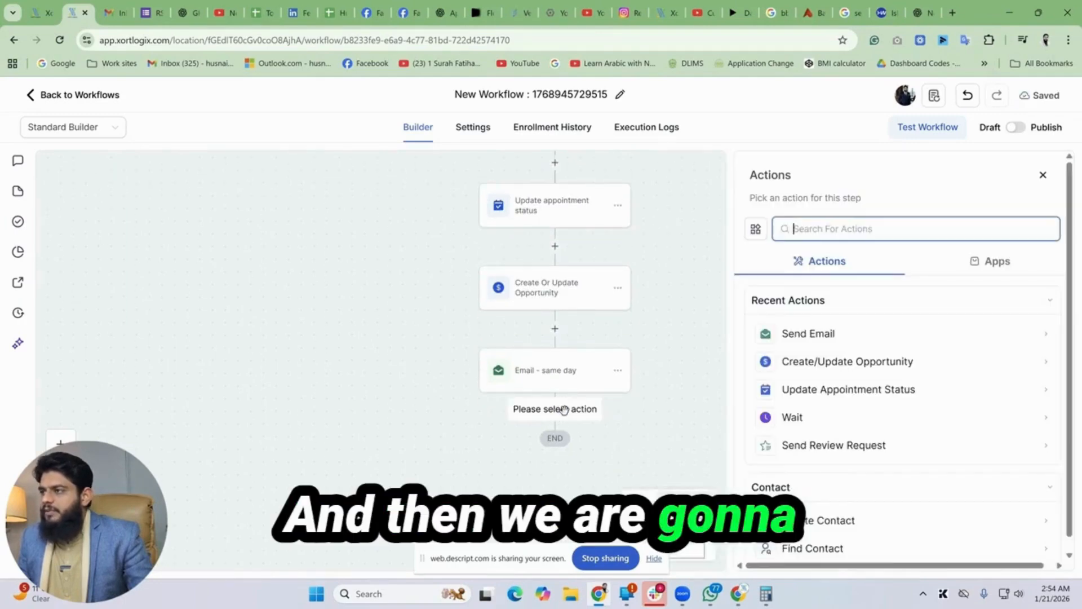
{"action": "type", "text": "wait"}
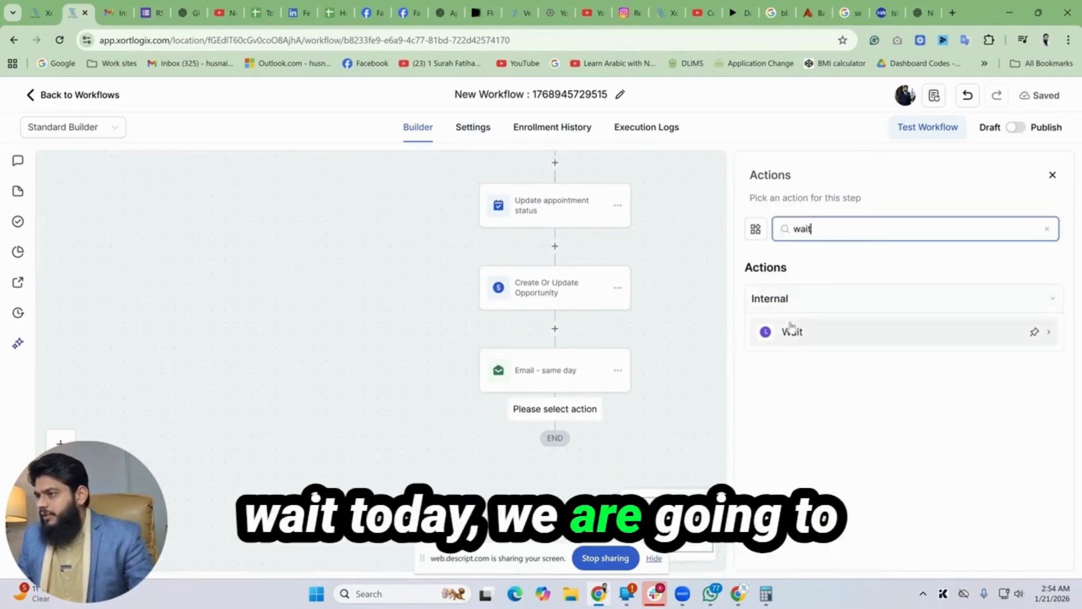
{"action": "left_click", "coordinate": [792, 329]}
{"action": "left_click", "coordinate": [616, 309]}
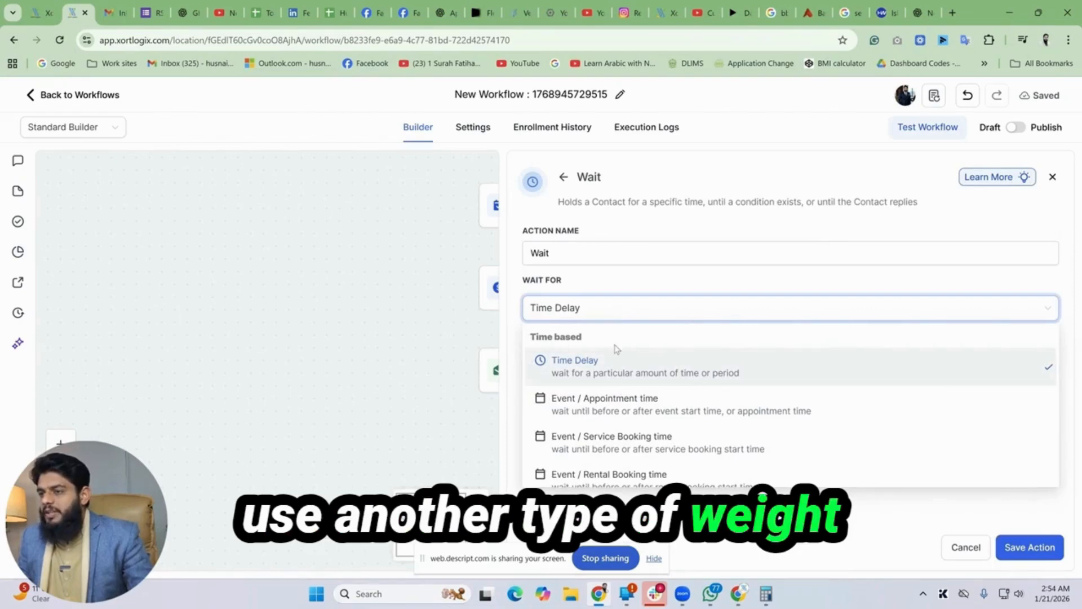
{"action": "left_click", "coordinate": [623, 371]}
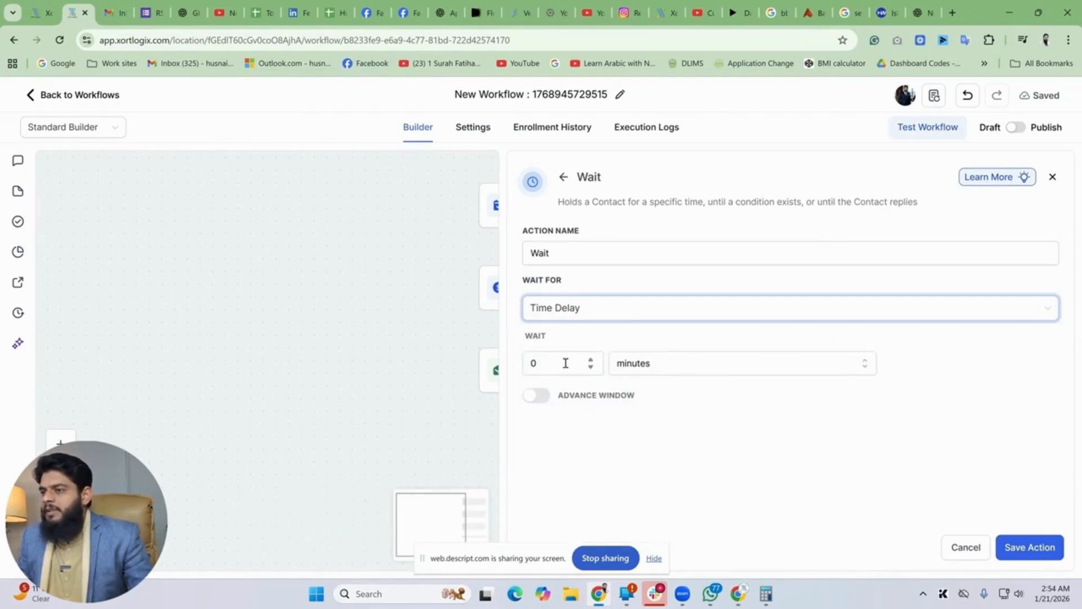
Set the wait to 24 hours, rename the action "Wait- 24 hours", and save it.
{"action": "left_click", "coordinate": [563, 363]}
{"action": "left_click", "coordinate": [639, 362]}
{"action": "left_click", "coordinate": [648, 412]}
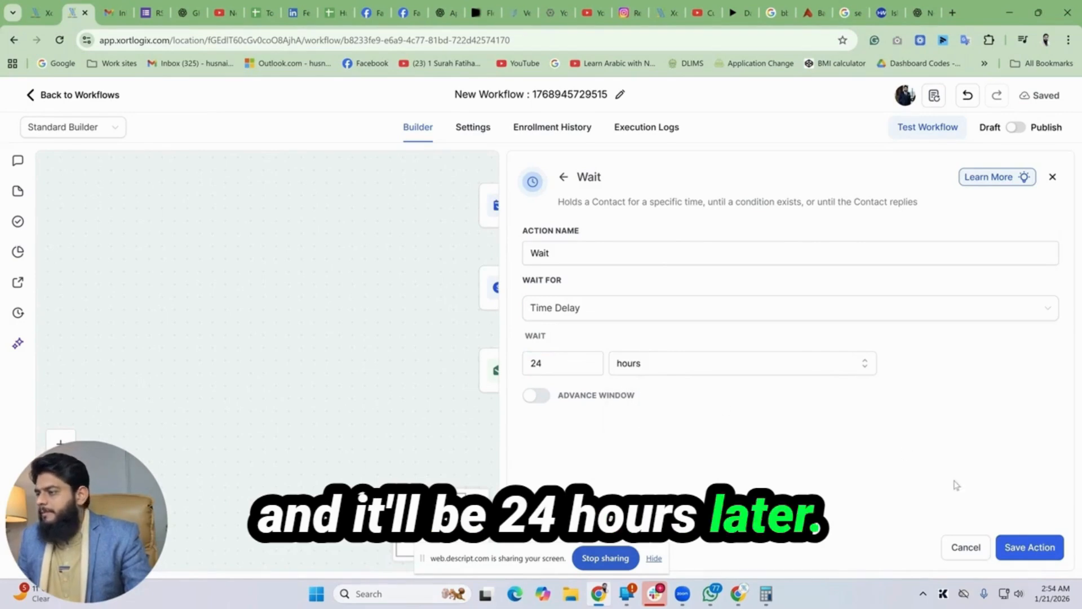
{"action": "left_click", "coordinate": [1027, 548]}
{"action": "left_click", "coordinate": [571, 454]}
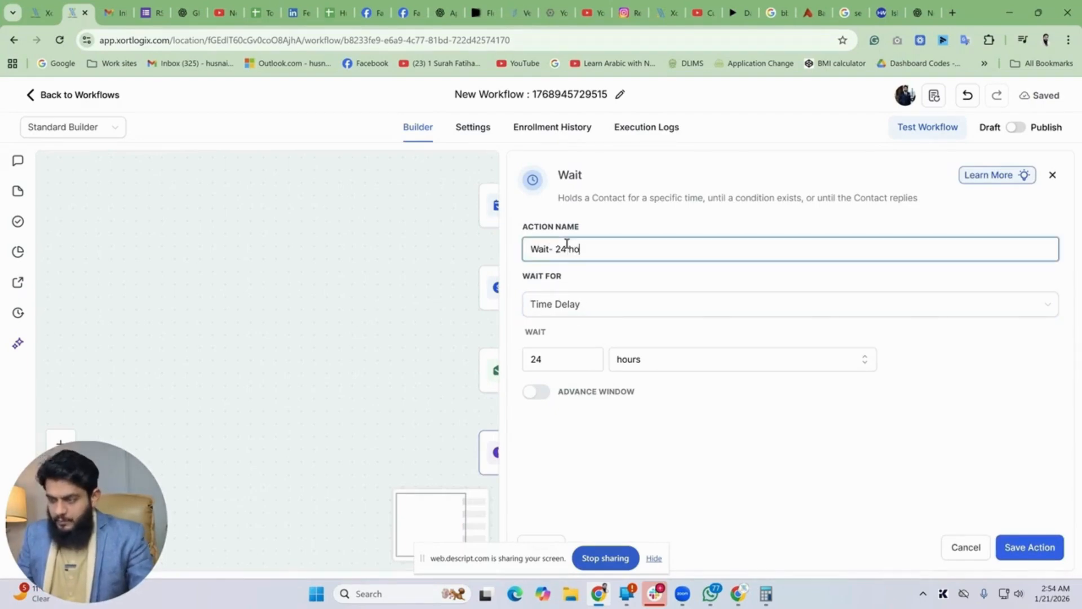
{"action": "left_click", "coordinate": [1035, 557]}
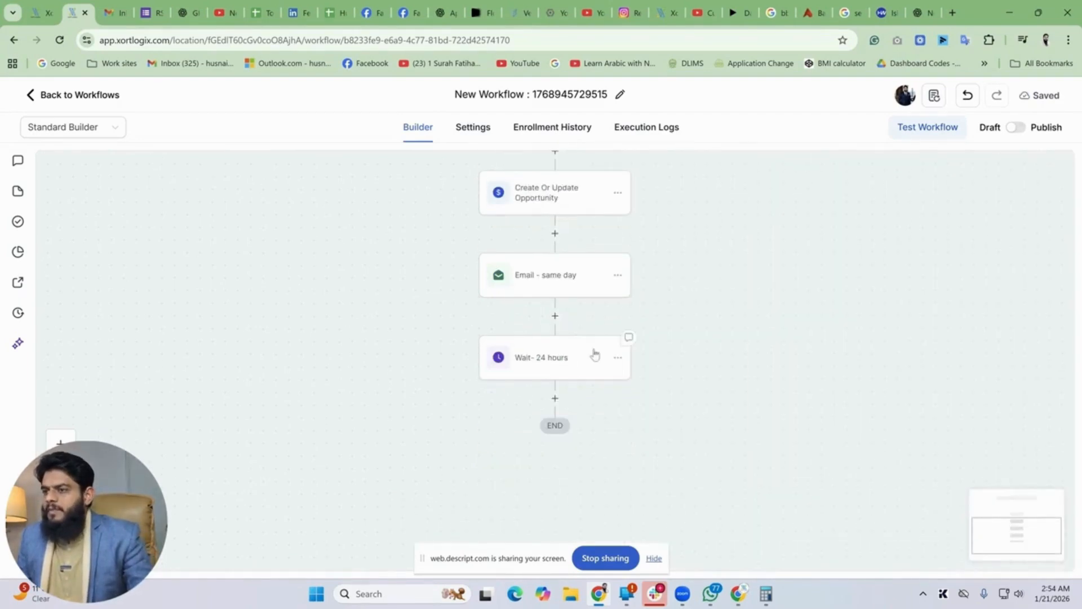
Copy all actions from "Email - same day" onward and paste them after the "Wait- 24 hours" action.
{"action": "left_click", "coordinate": [618, 277]}
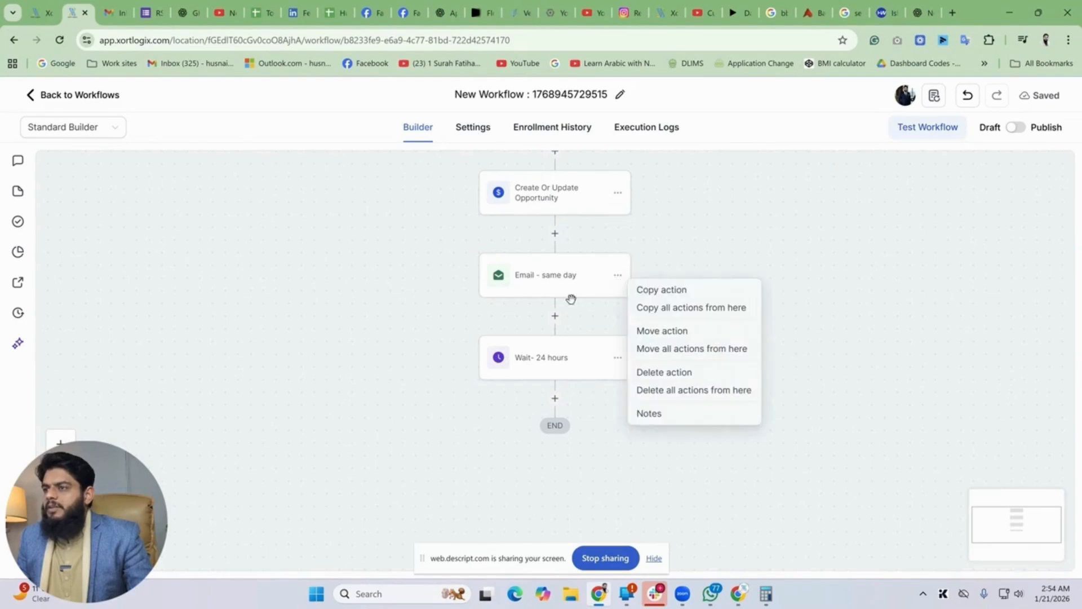
{"action": "left_click", "coordinate": [690, 307]}
{"action": "left_click", "coordinate": [575, 398]}
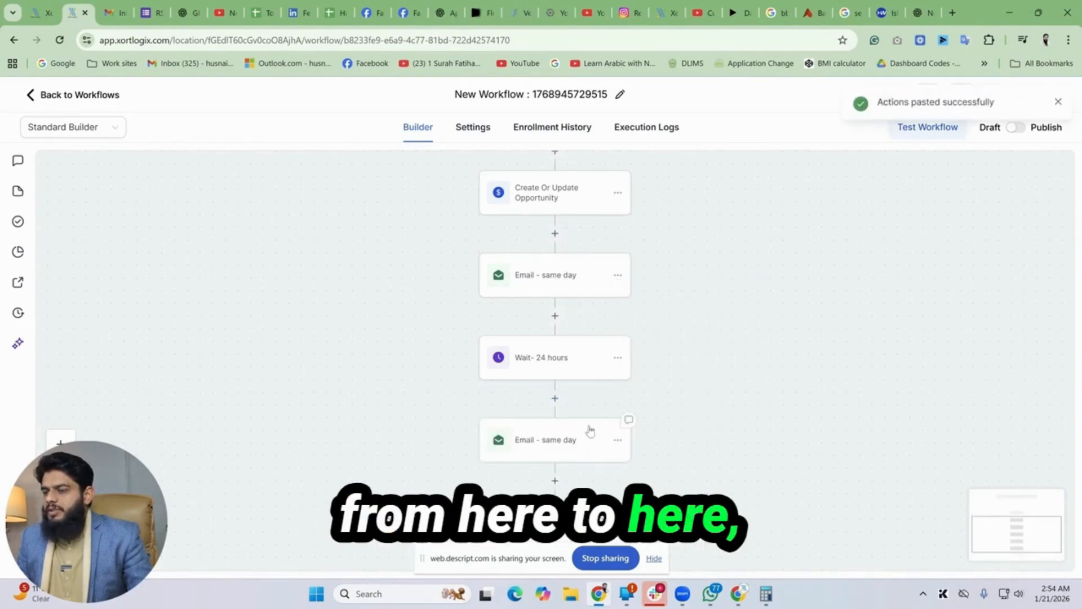
Open the pasted copy of the "Email - same day" action and rename it "Email - 24 hours later".
{"action": "scroll", "coordinate": [639, 397], "scroll_direction": "down", "scroll_amount": 1}
{"action": "left_click", "coordinate": [593, 417]}
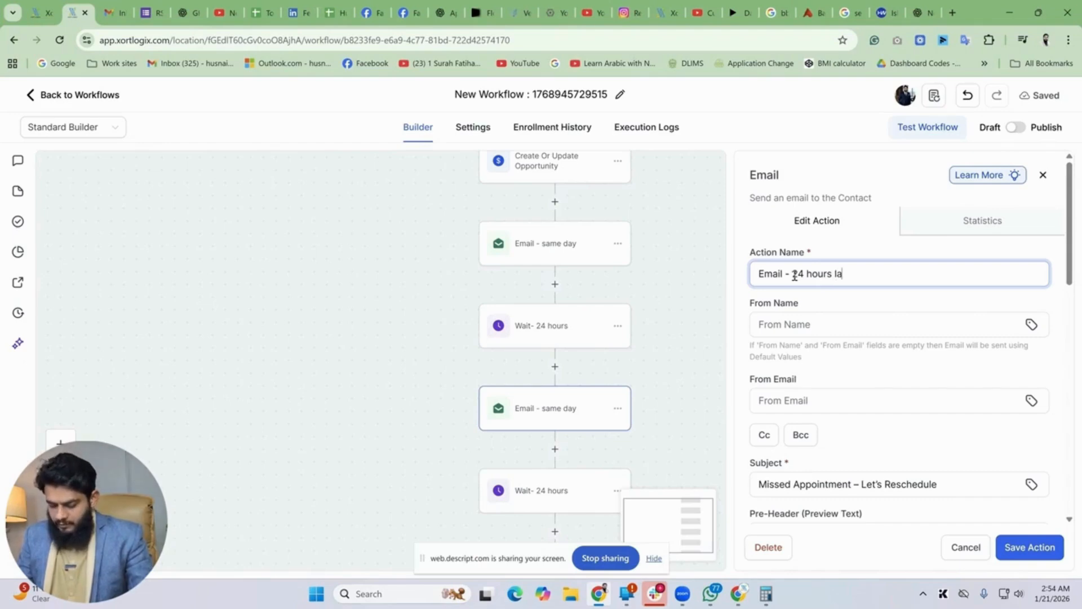
{"action": "scroll", "coordinate": [907, 367], "scroll_direction": "down", "scroll_amount": 3}
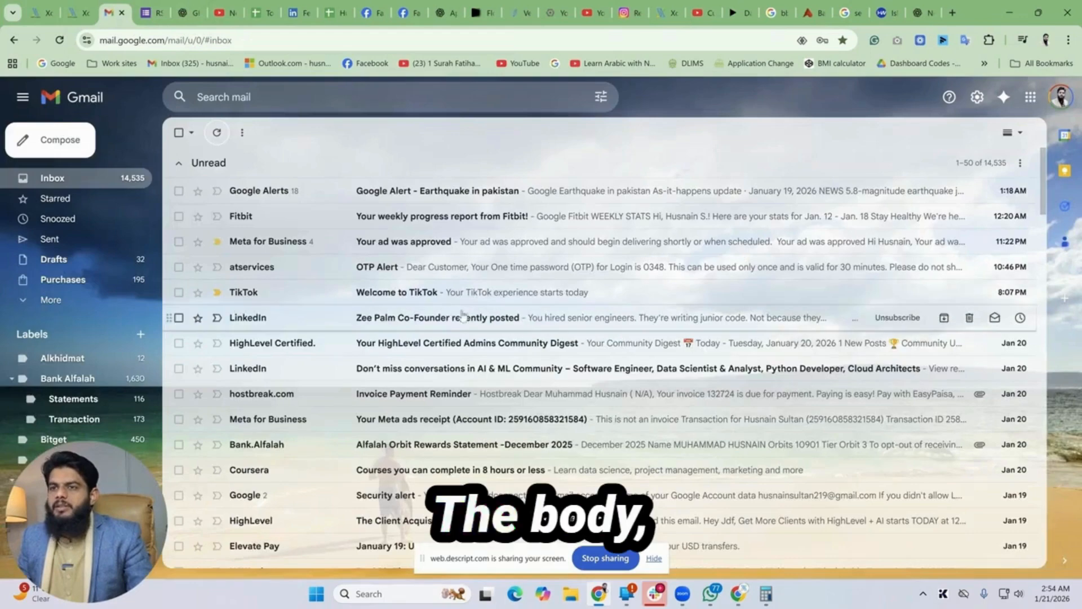
Copy the Email 2 subject from ChatGPT and set the 24-hour email's subject to "Still Interested in Your Appointment?".
{"action": "left_click", "coordinate": [928, 12]}
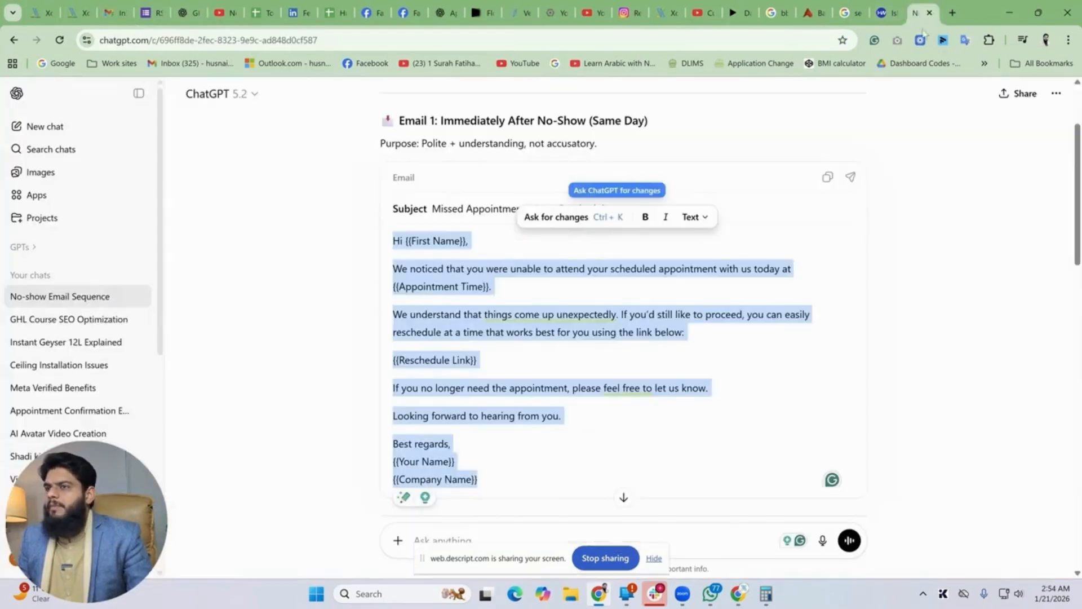
{"action": "scroll", "coordinate": [563, 312], "scroll_direction": "down", "scroll_amount": 7}
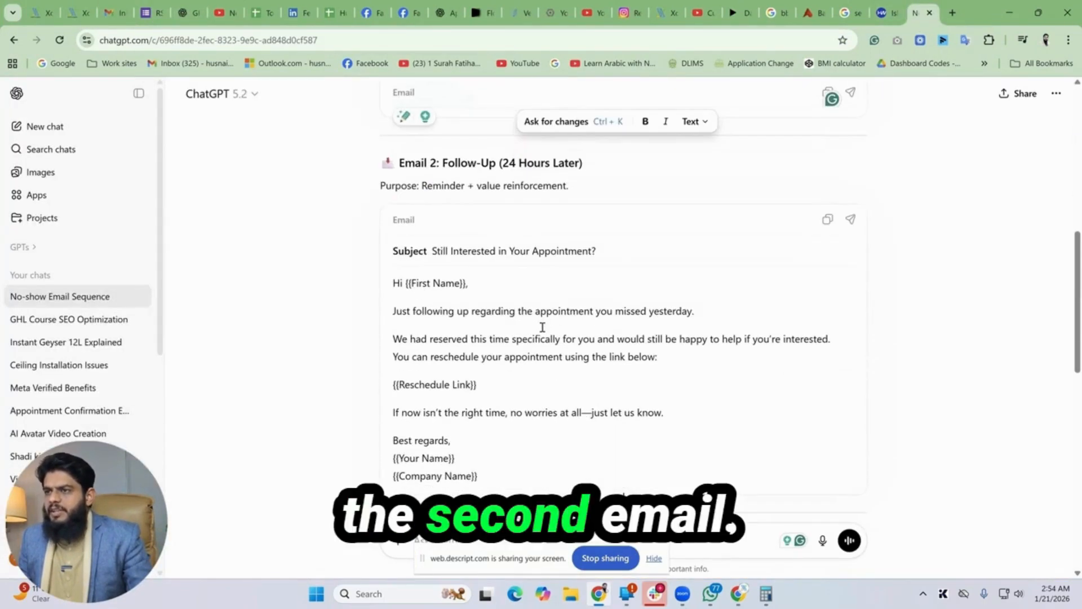
{"action": "left_click_drag", "start_coordinate": [432, 250], "coordinate": [613, 253]}
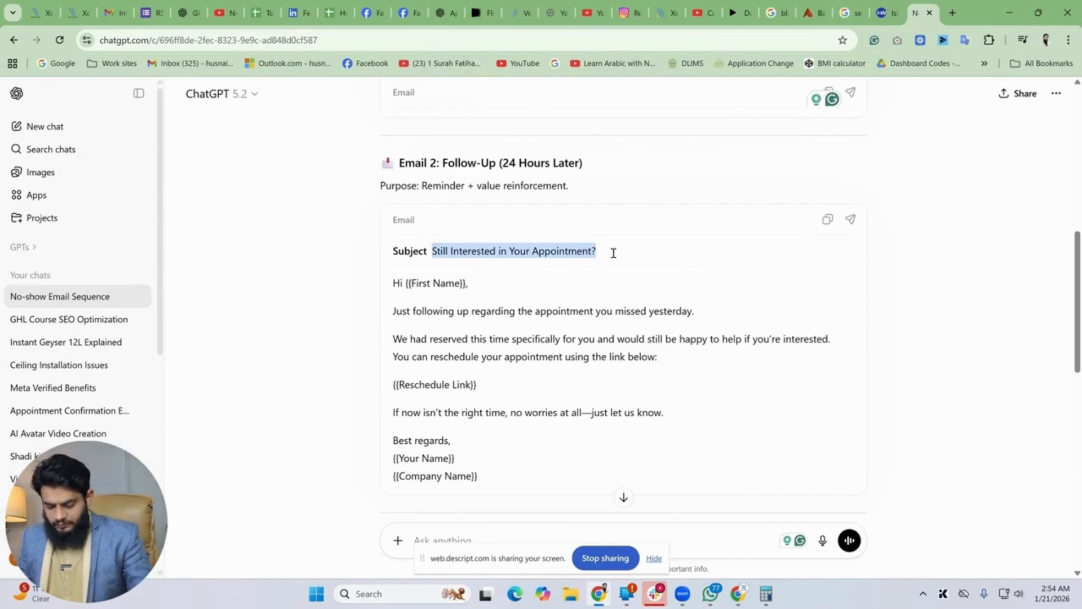
{"action": "left_click", "coordinate": [73, 8]}
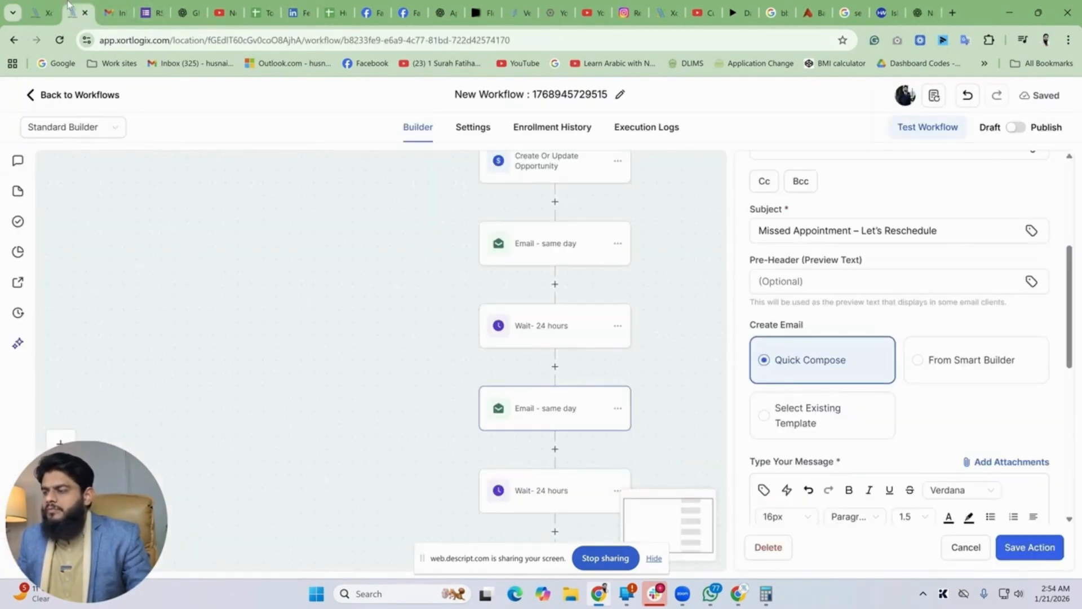
{"action": "scroll", "coordinate": [904, 359], "scroll_direction": "down", "scroll_amount": 5}
{"action": "scroll", "coordinate": [893, 346], "scroll_direction": "down", "scroll_amount": 3}
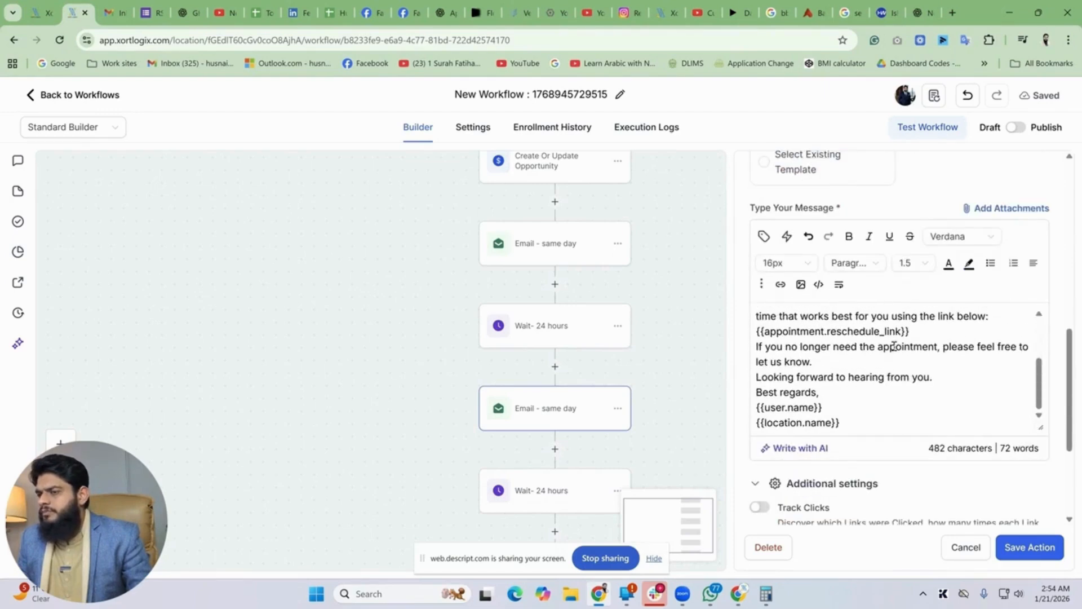
{"action": "scroll", "coordinate": [893, 346], "scroll_direction": "up", "scroll_amount": 3}
{"action": "scroll", "coordinate": [893, 346], "scroll_direction": "up", "scroll_amount": 5}
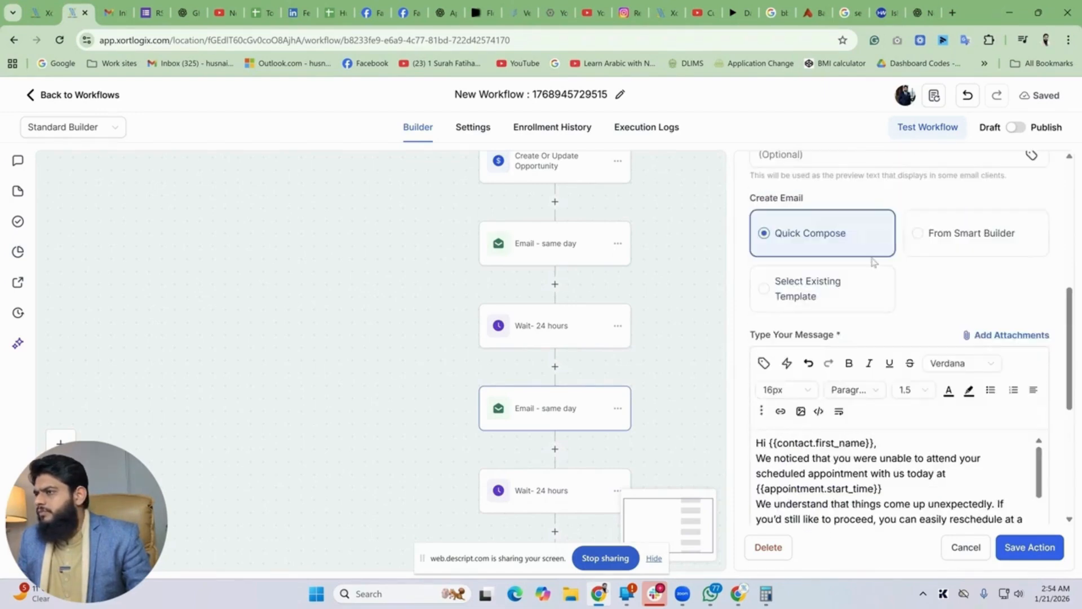
{"action": "left_click_drag", "start_coordinate": [936, 230], "coordinate": [587, 235]}
{"action": "key", "text": "ctrl+v"}
Replace the message paragraphs between the greeting and the reschedule link with the corresponding Email 2 text from ChatGPT, starting "Just following up regarding the appointment".
{"action": "left_click", "coordinate": [924, 11]}
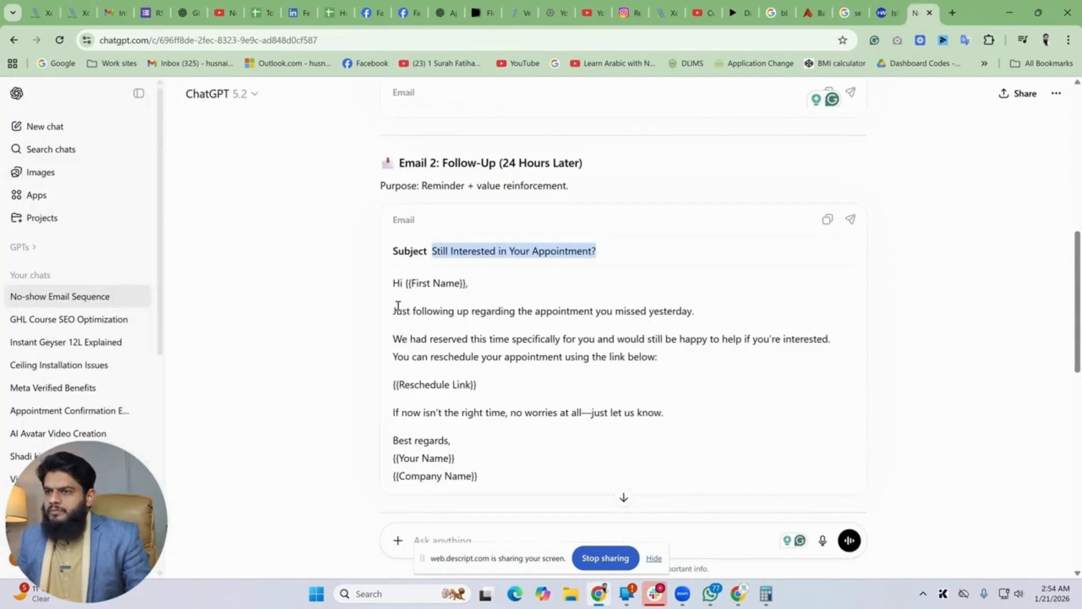
{"action": "left_click_drag", "start_coordinate": [393, 312], "coordinate": [494, 333]}
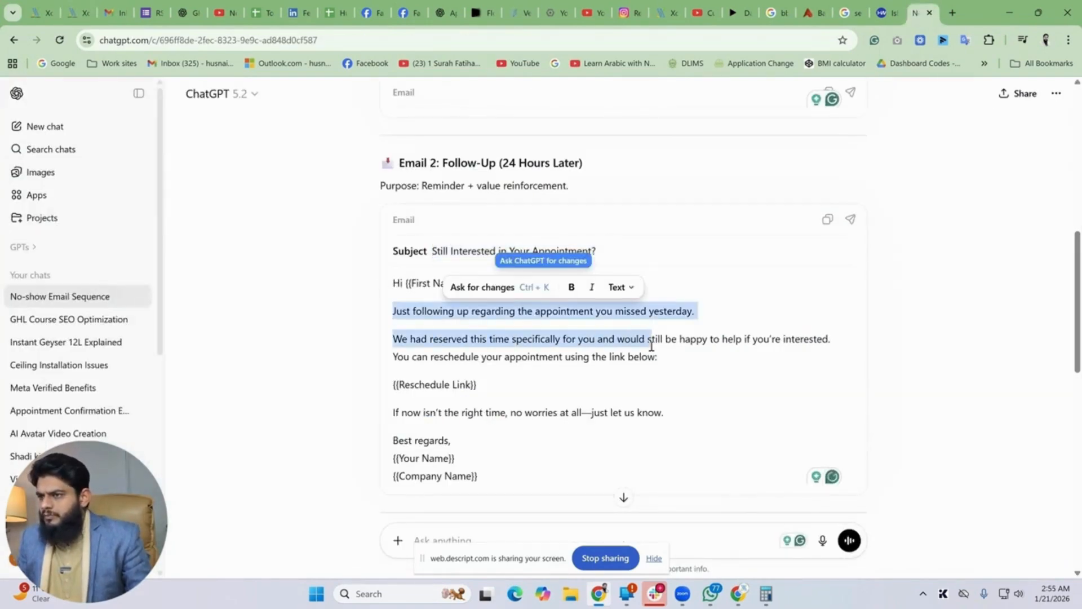
{"action": "left_click_drag", "start_coordinate": [661, 348], "coordinate": [672, 356]}
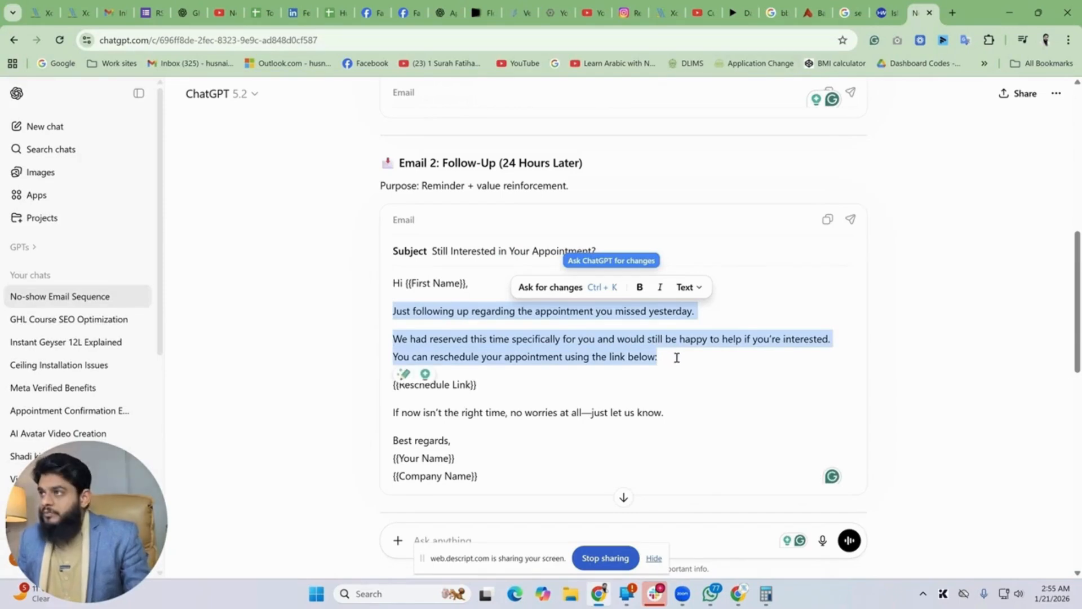
{"action": "left_click", "coordinate": [79, 13]}
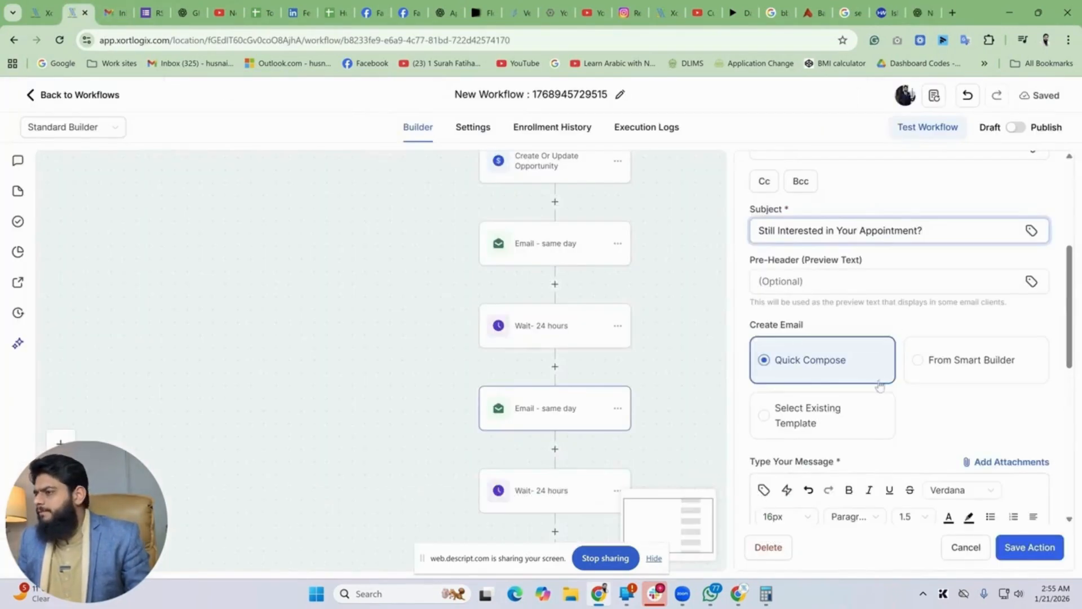
{"action": "scroll", "coordinate": [901, 388], "scroll_direction": "down", "scroll_amount": 4}
{"action": "scroll", "coordinate": [922, 389], "scroll_direction": "down", "scroll_amount": 2}
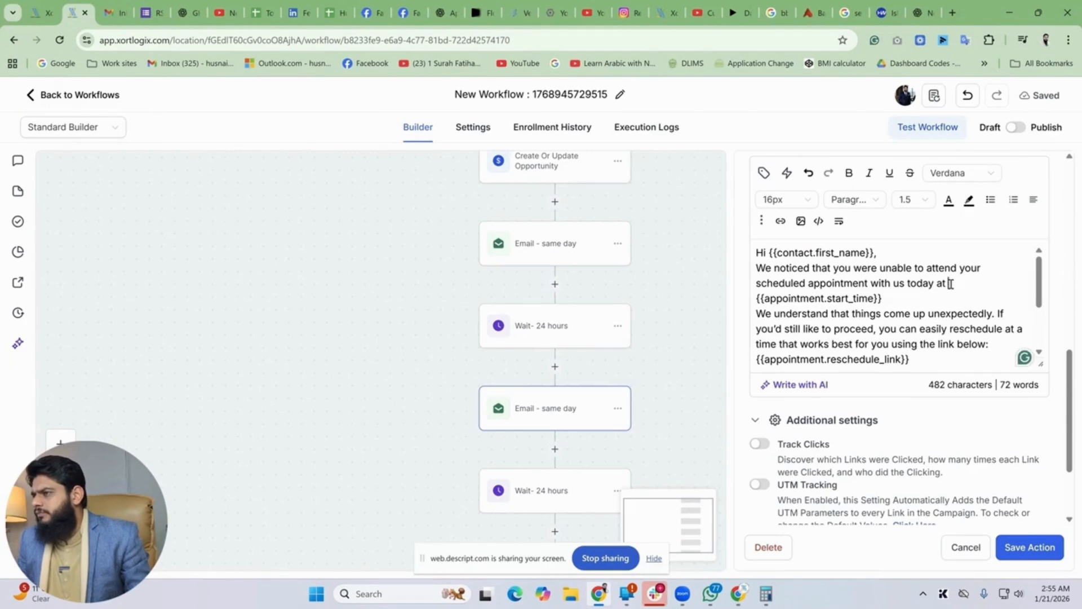
{"action": "left_click_drag", "start_coordinate": [992, 344], "coordinate": [760, 273]}
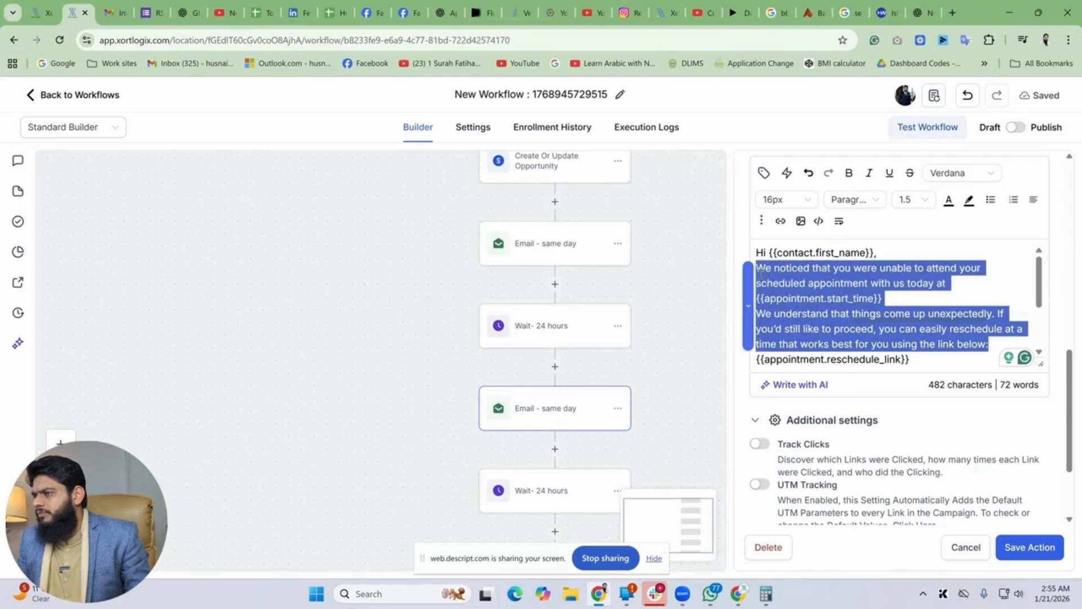
{"action": "key", "text": "ctrl+v"}
Replace the sentence below the reschedule link with Email 2's "If now isn't the right time, no worries at all—just let us know." from ChatGPT.
{"action": "scroll", "coordinate": [927, 318], "scroll_direction": "down", "scroll_amount": 2}
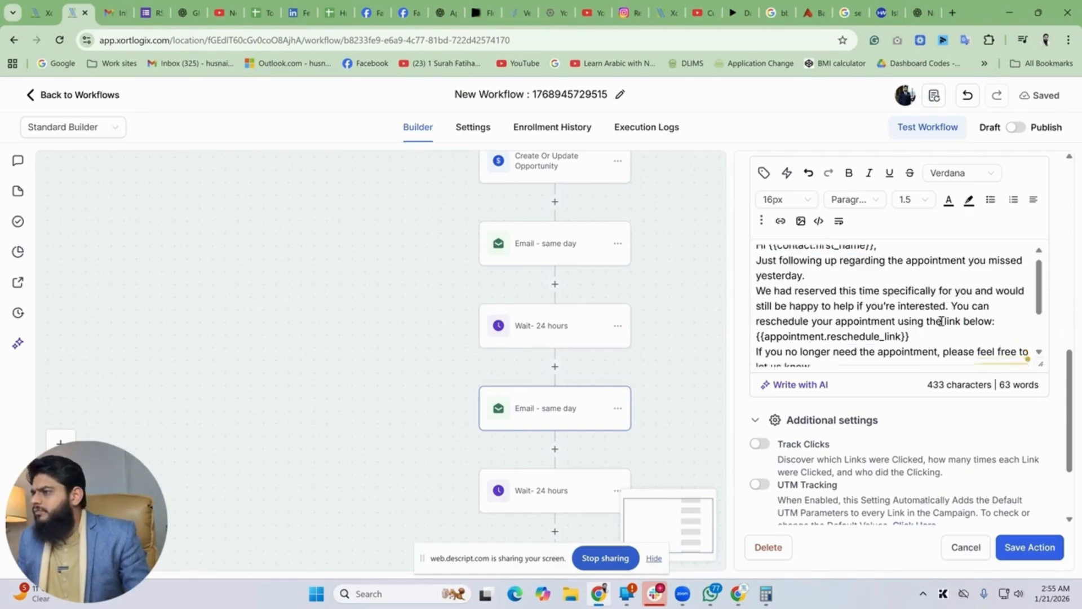
{"action": "left_click", "coordinate": [913, 8]}
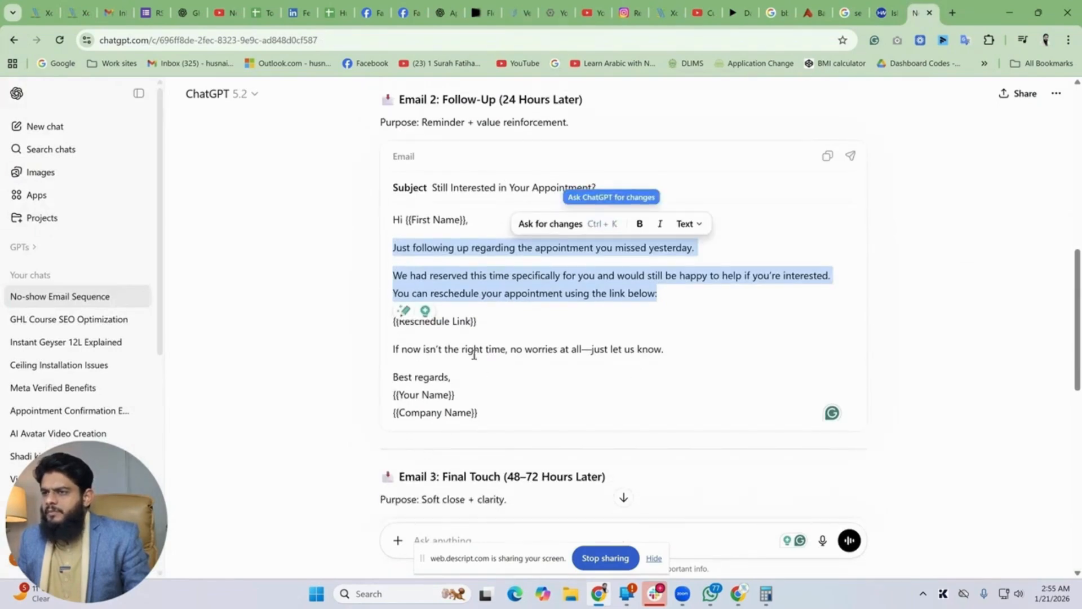
{"action": "left_click_drag", "start_coordinate": [666, 350], "coordinate": [421, 350]}
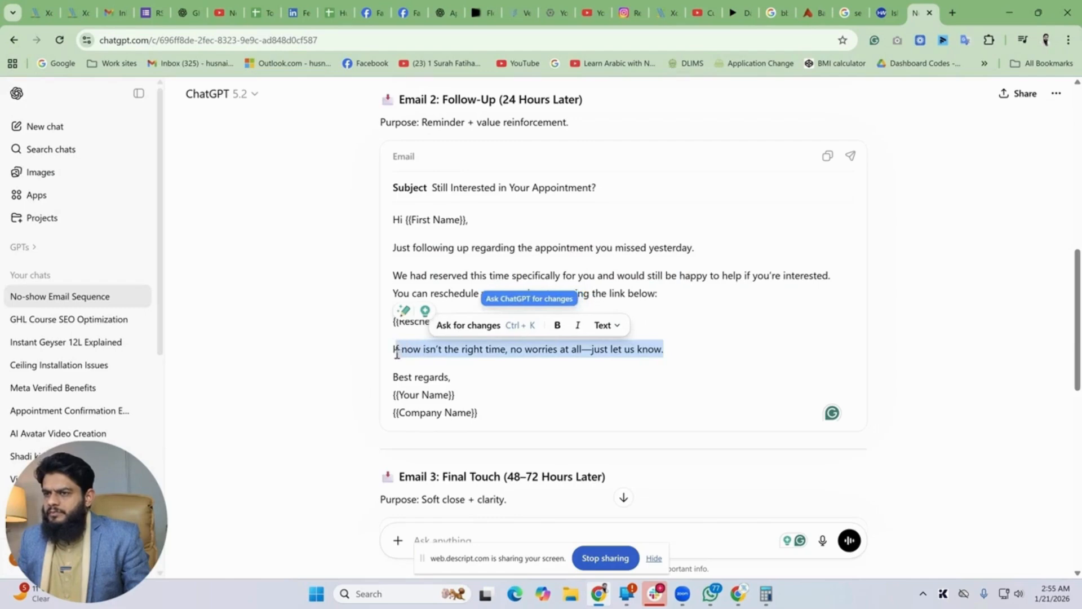
{"action": "left_click", "coordinate": [78, 12]}
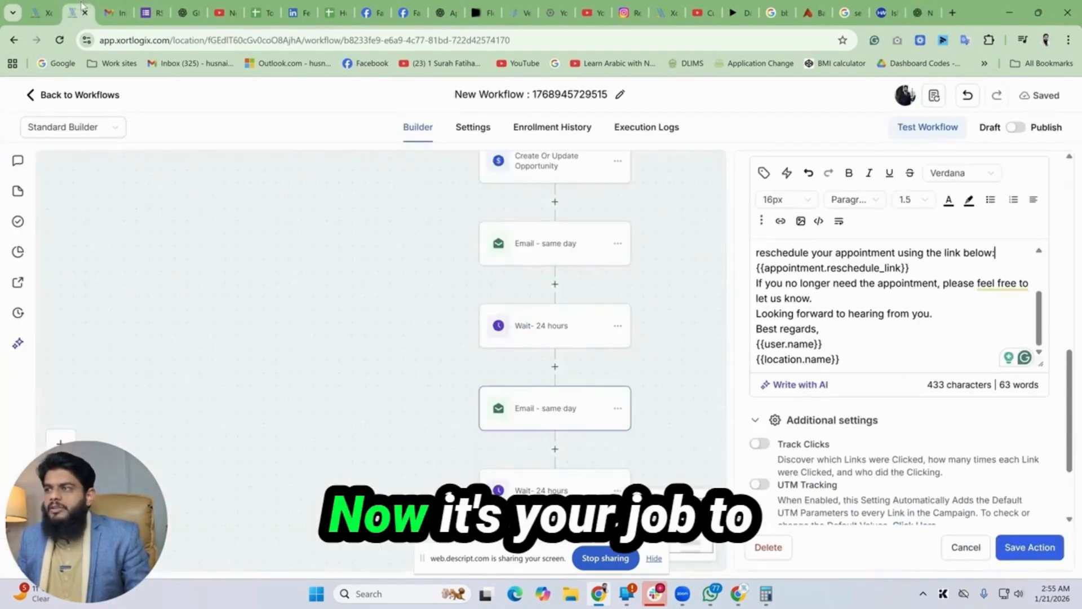
{"action": "left_click", "coordinate": [936, 314]}
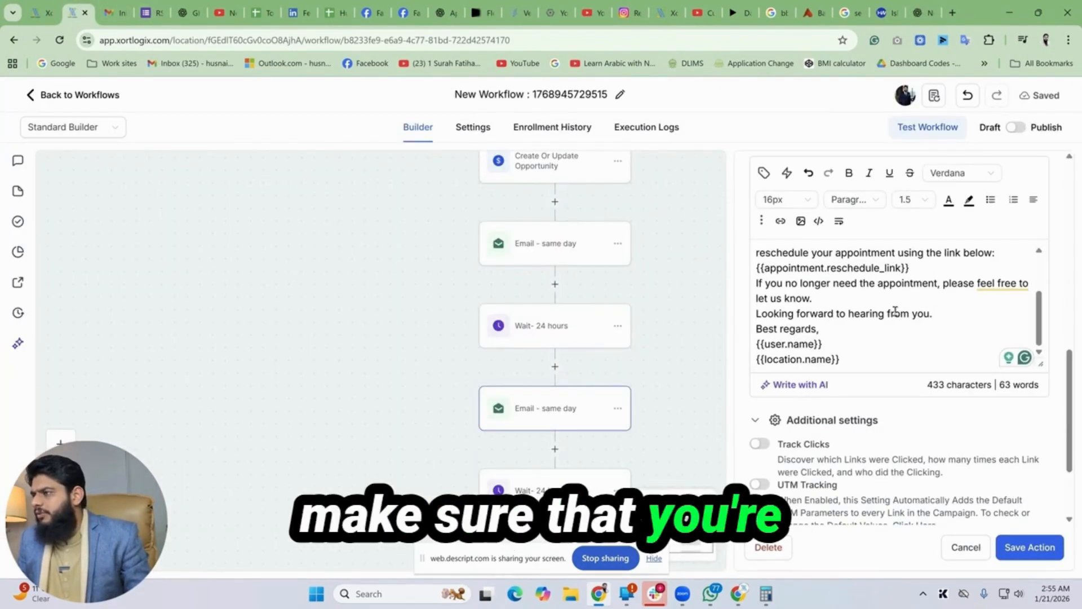
{"action": "left_click_drag", "start_coordinate": [920, 303], "coordinate": [720, 285]}
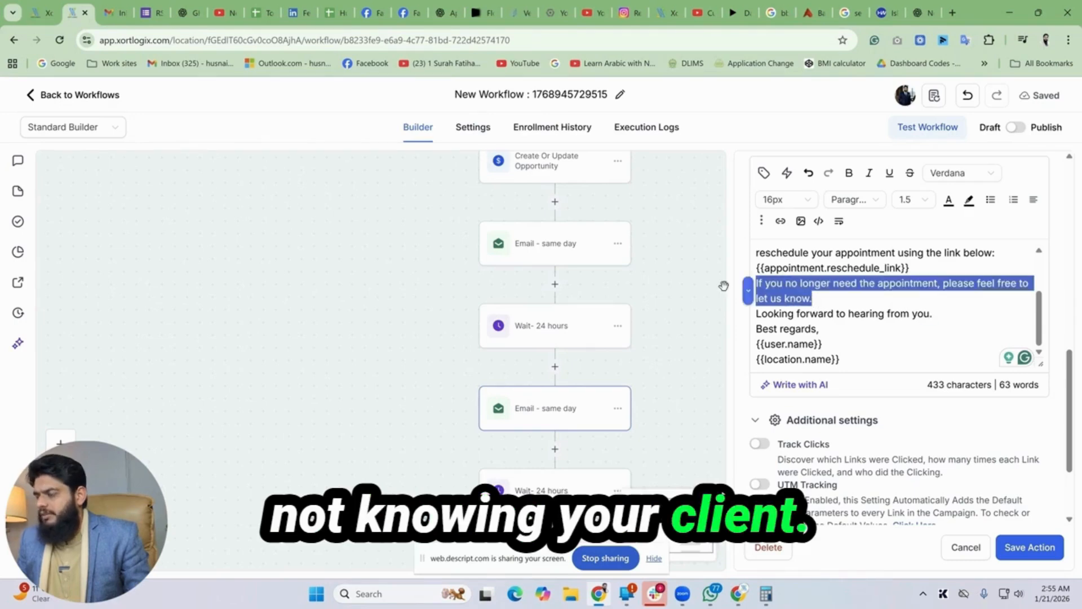
{"action": "type", "text": "If now isn’t the right time, no worries at all—just let us know."}
Review the edited follow-up email's message and action name, and save the action.
{"action": "scroll", "coordinate": [920, 324], "scroll_direction": "down", "scroll_amount": 1}
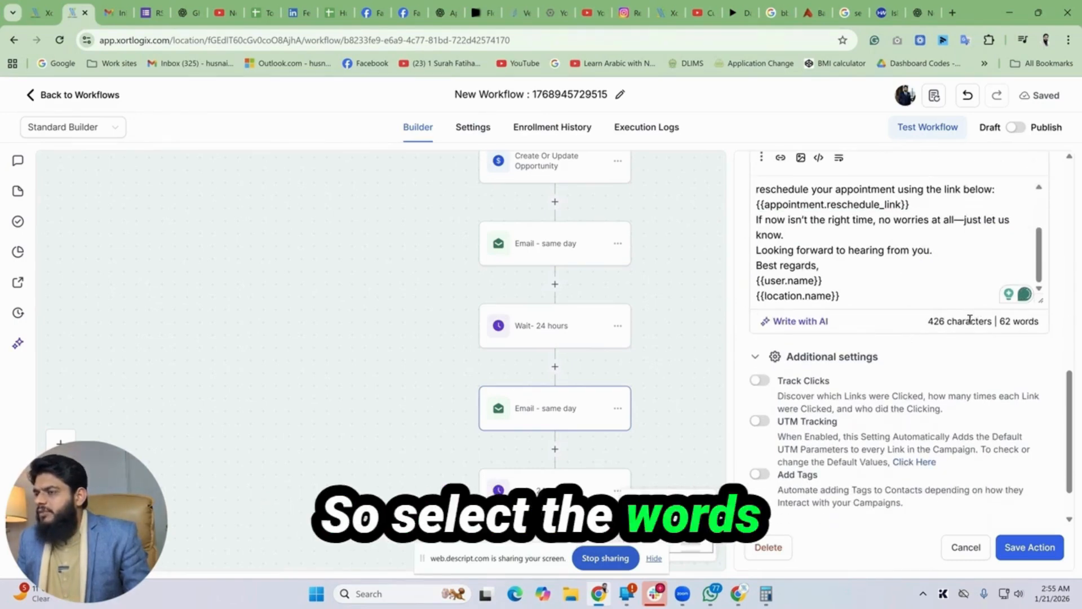
{"action": "scroll", "coordinate": [918, 398], "scroll_direction": "up", "scroll_amount": 10}
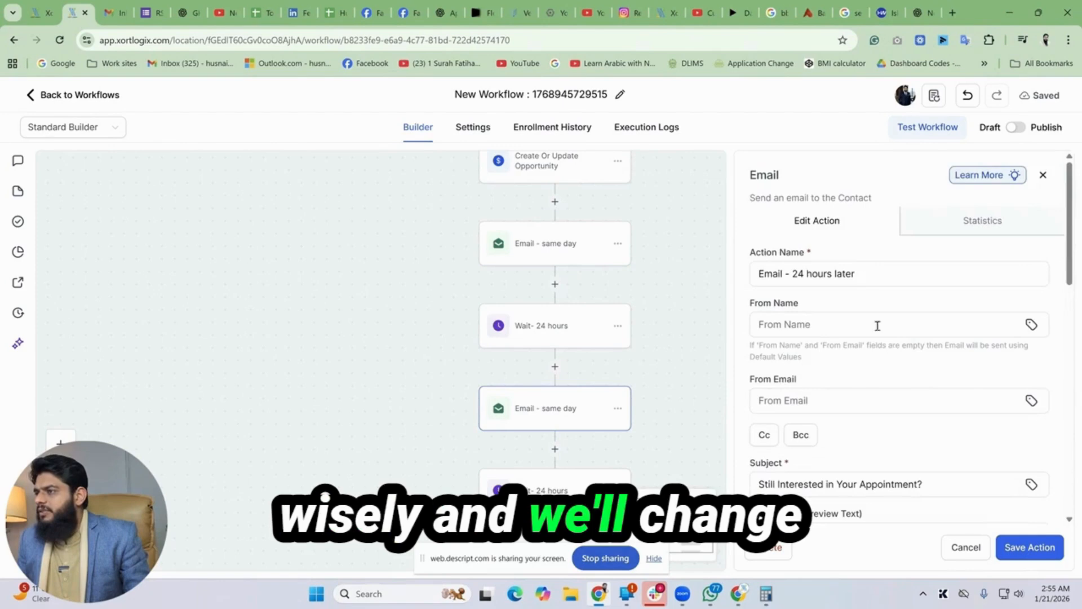
{"action": "left_click", "coordinate": [859, 273]}
{"action": "left_click", "coordinate": [1030, 547]}
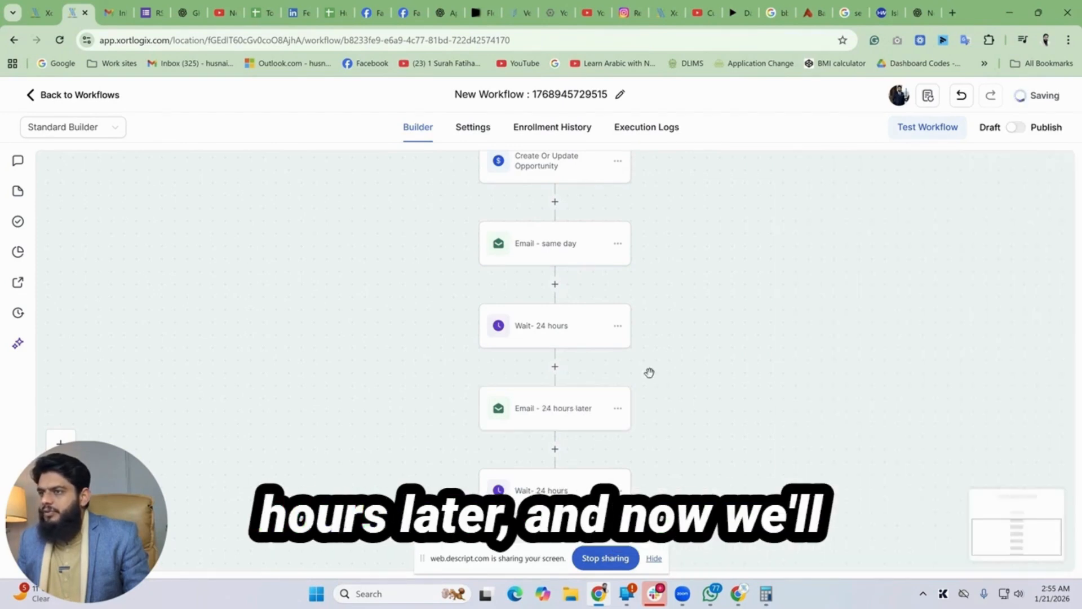
Rename the wait action after "Email - 24 hours later" to "Wait- 48 hours" and save it.
{"action": "scroll", "coordinate": [560, 474], "scroll_direction": "down", "scroll_amount": 1}
{"action": "left_click", "coordinate": [561, 474]}
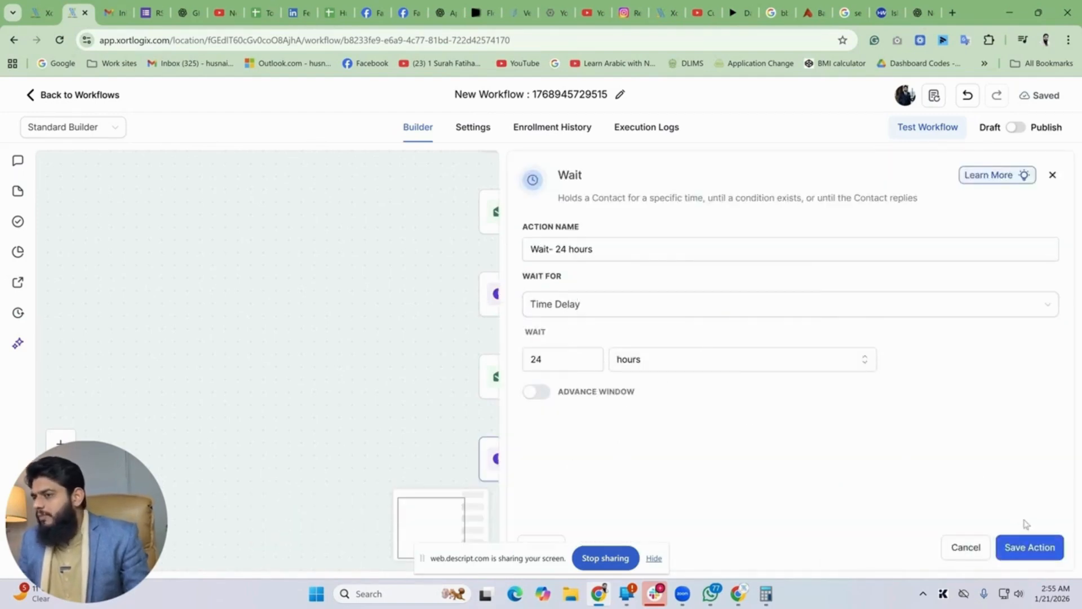
{"action": "scroll", "coordinate": [613, 420], "scroll_direction": "down", "scroll_amount": 1}
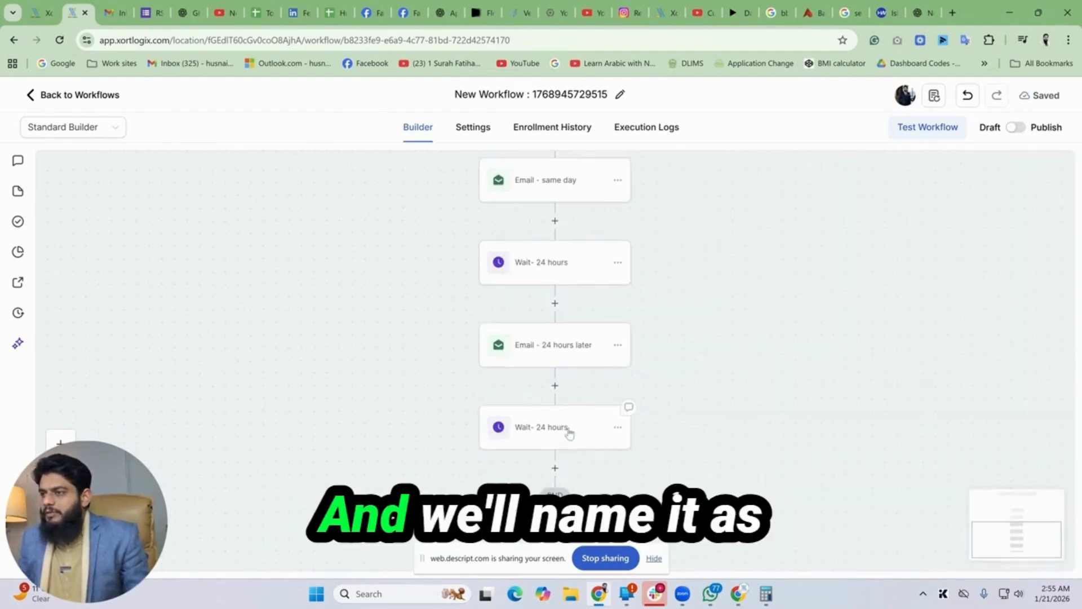
{"action": "left_click", "coordinate": [568, 430]}
{"action": "left_click", "coordinate": [570, 251]}
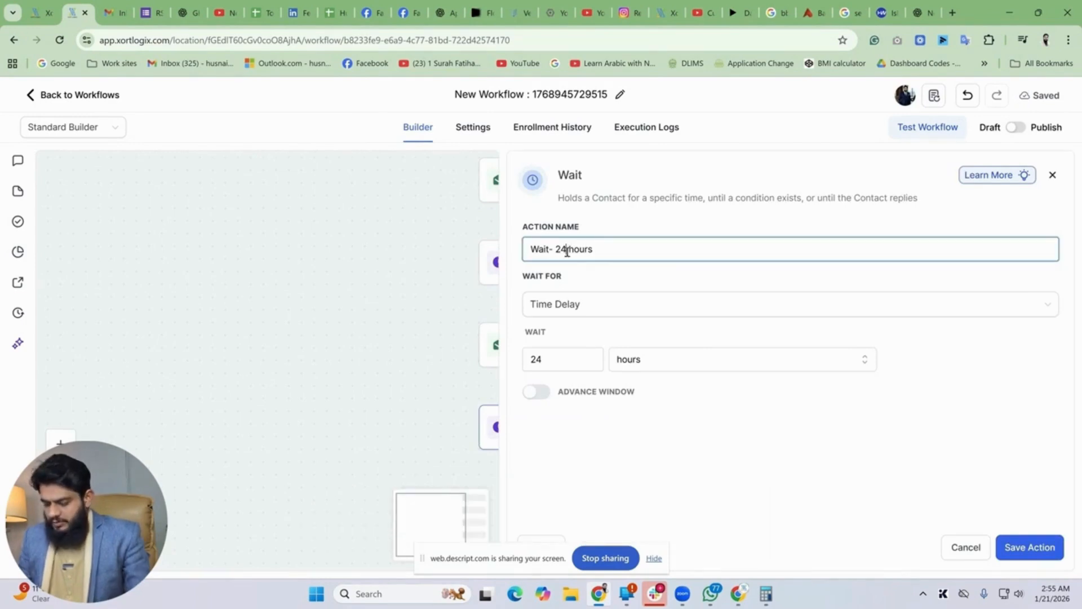
{"action": "type", "text": "48"}
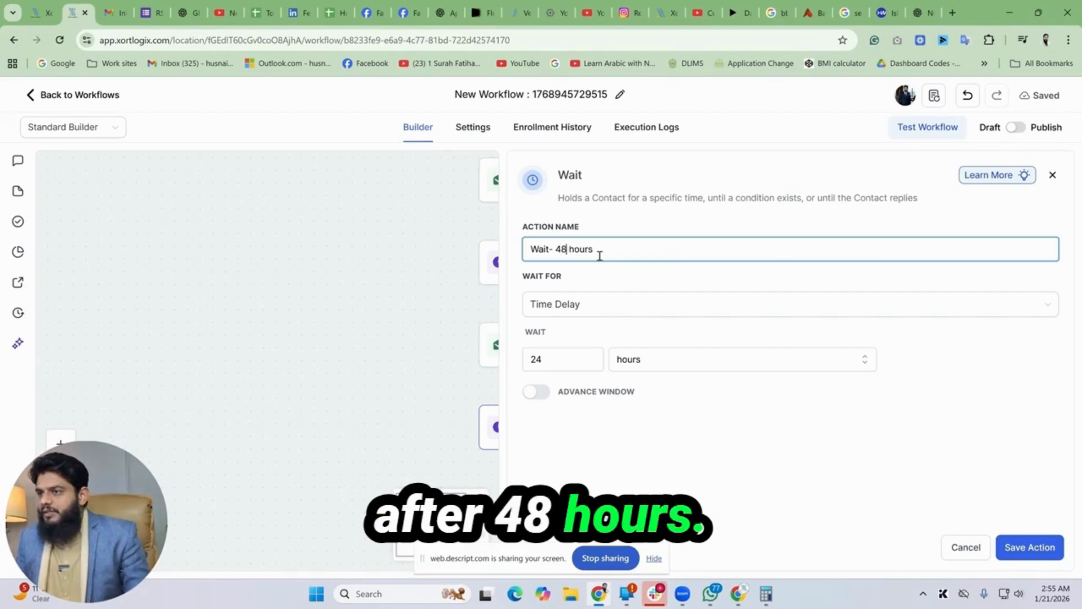
{"action": "left_click", "coordinate": [1006, 548]}
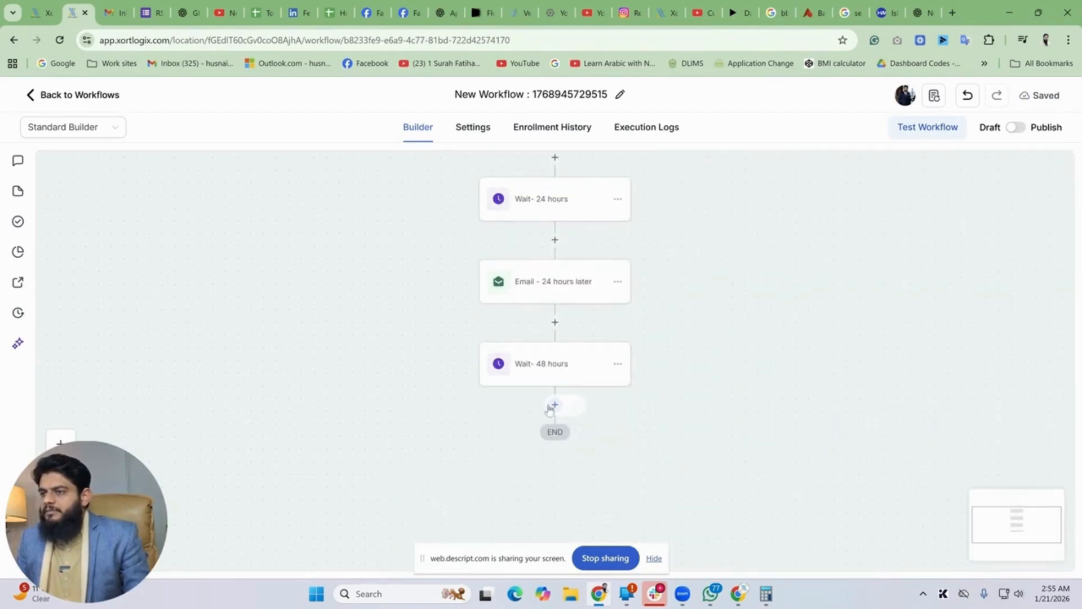
Copy the "Email - 24 hours later" action and paste it after the "Wait- 48 hours" action.
{"action": "left_click", "coordinate": [618, 282]}
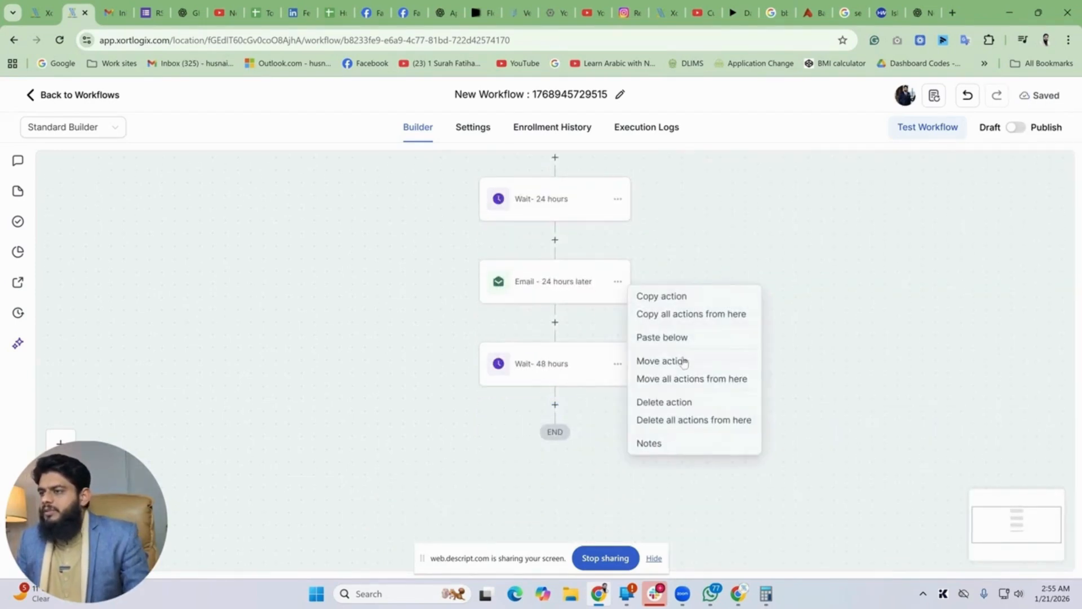
{"action": "left_click", "coordinate": [678, 299]}
{"action": "left_click", "coordinate": [572, 403]}
Copy the Email 3 subject from ChatGPT and set the last email action's subject to "Final Follow-Up on Your Appointment".
{"action": "left_click", "coordinate": [558, 456]}
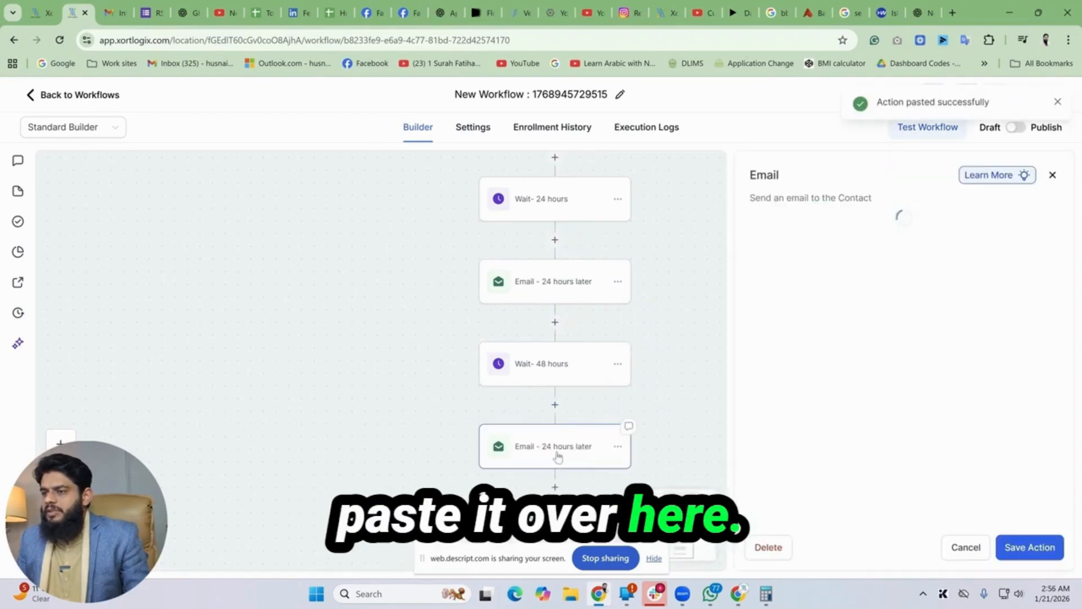
{"action": "left_click", "coordinate": [916, 12]}
{"action": "scroll", "coordinate": [513, 299], "scroll_direction": "down", "scroll_amount": 5}
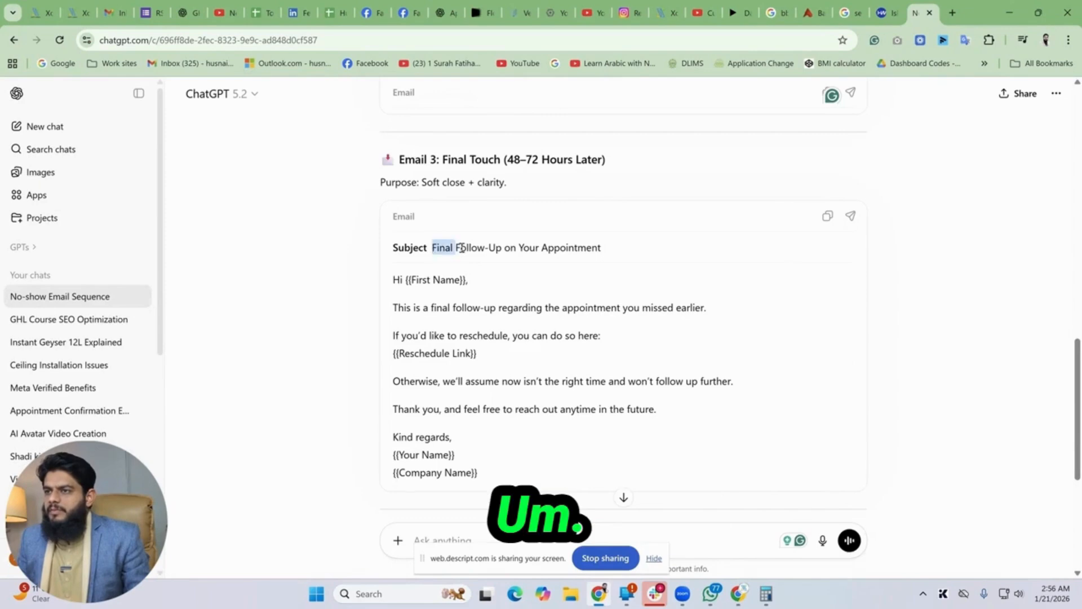
{"action": "left_click_drag", "start_coordinate": [441, 248], "coordinate": [614, 248]}
{"action": "left_click", "coordinate": [79, 9]}
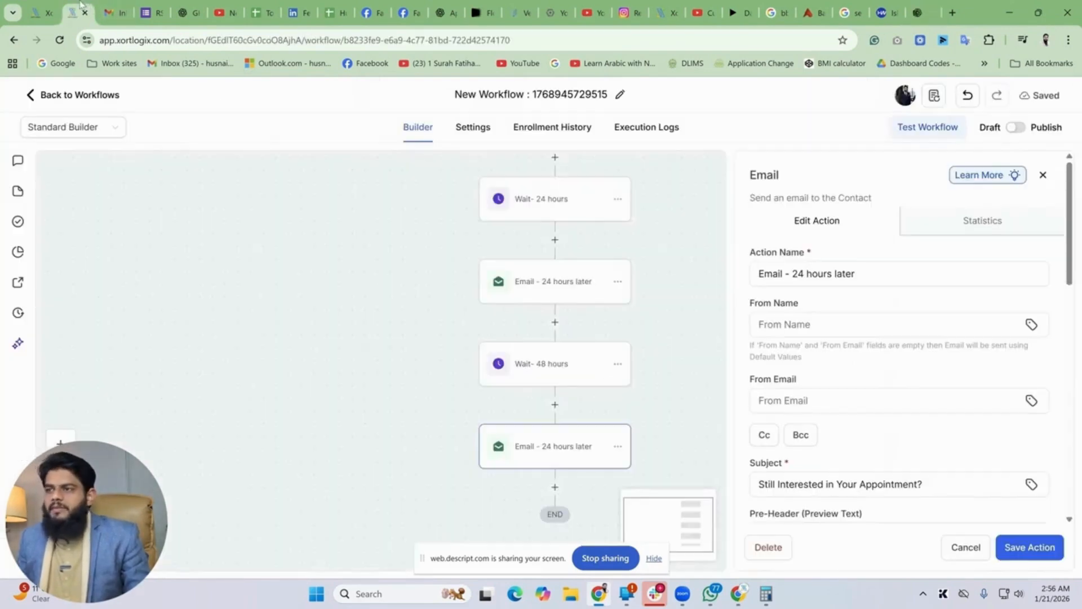
{"action": "scroll", "coordinate": [902, 406], "scroll_direction": "down", "scroll_amount": 2}
{"action": "left_click_drag", "start_coordinate": [929, 360], "coordinate": [692, 345]}
{"action": "key", "text": "ctrl+v"}
{"action": "scroll", "coordinate": [927, 404], "scroll_direction": "down", "scroll_amount": 2}
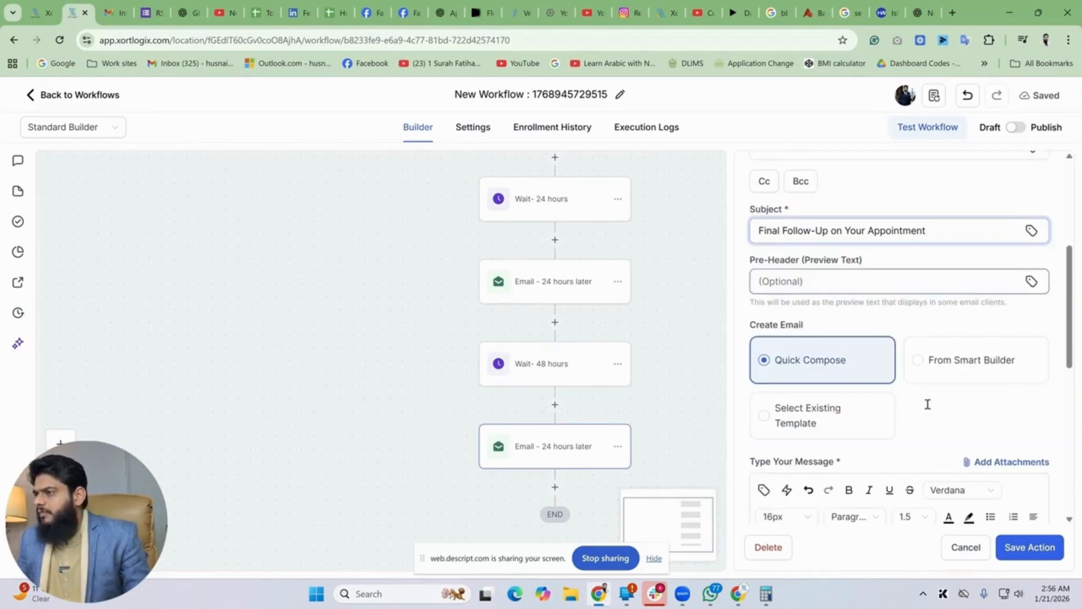
Copy Email 3's opening lines from ChatGPT and paste them over the last email's text between the greeting and the reschedule link.
{"action": "left_click", "coordinate": [924, 14]}
{"action": "left_click", "coordinate": [393, 309]}
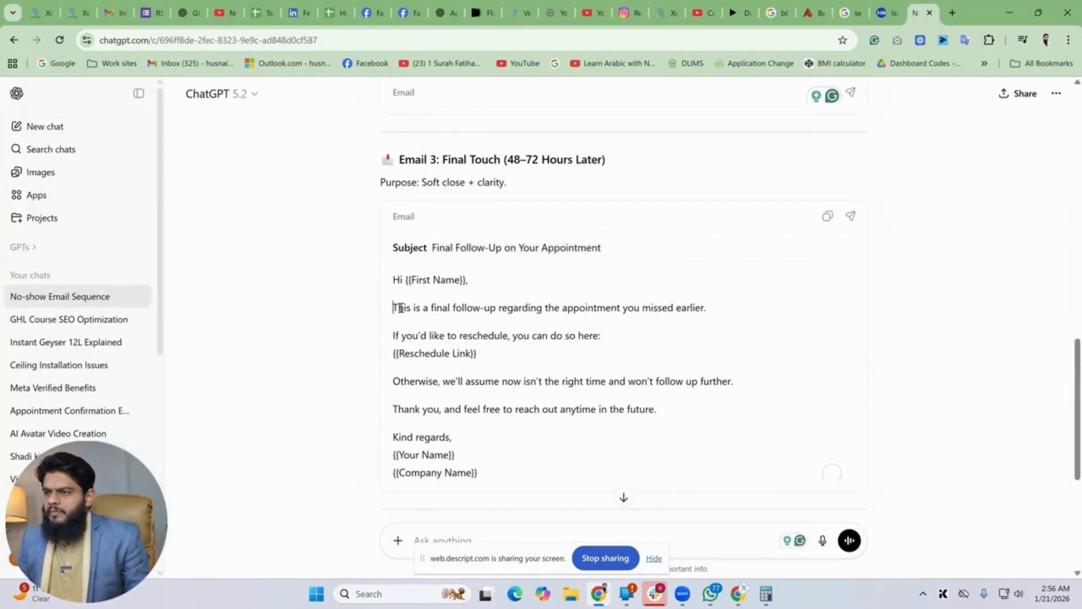
{"action": "left_click_drag", "start_coordinate": [393, 307], "coordinate": [599, 327]}
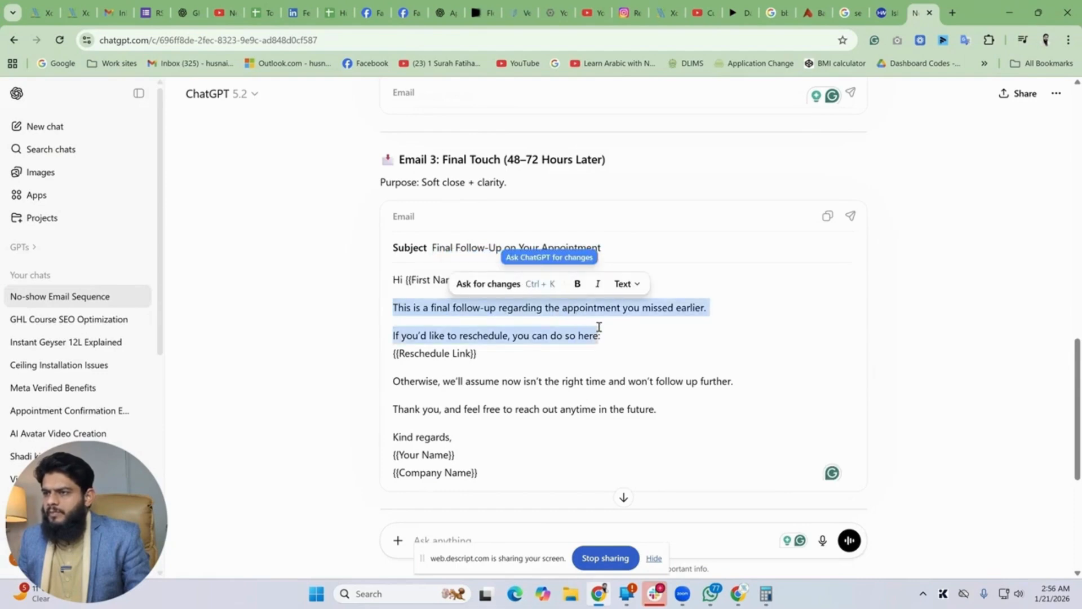
{"action": "left_click", "coordinate": [76, 9]}
{"action": "scroll", "coordinate": [823, 339], "scroll_direction": "down", "scroll_amount": 5}
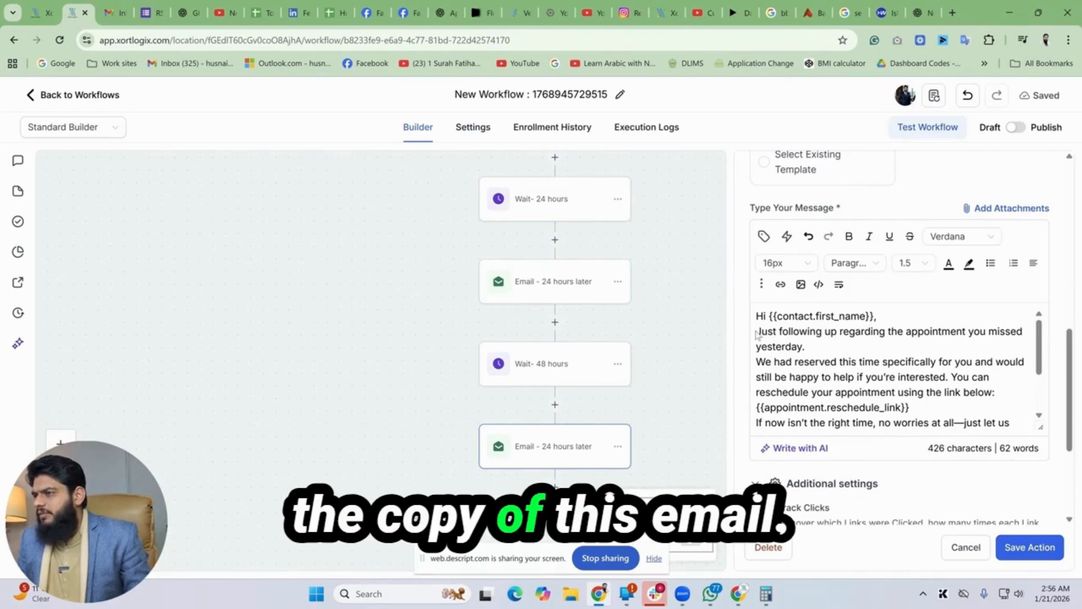
{"action": "left_click_drag", "start_coordinate": [756, 334], "coordinate": [996, 395]}
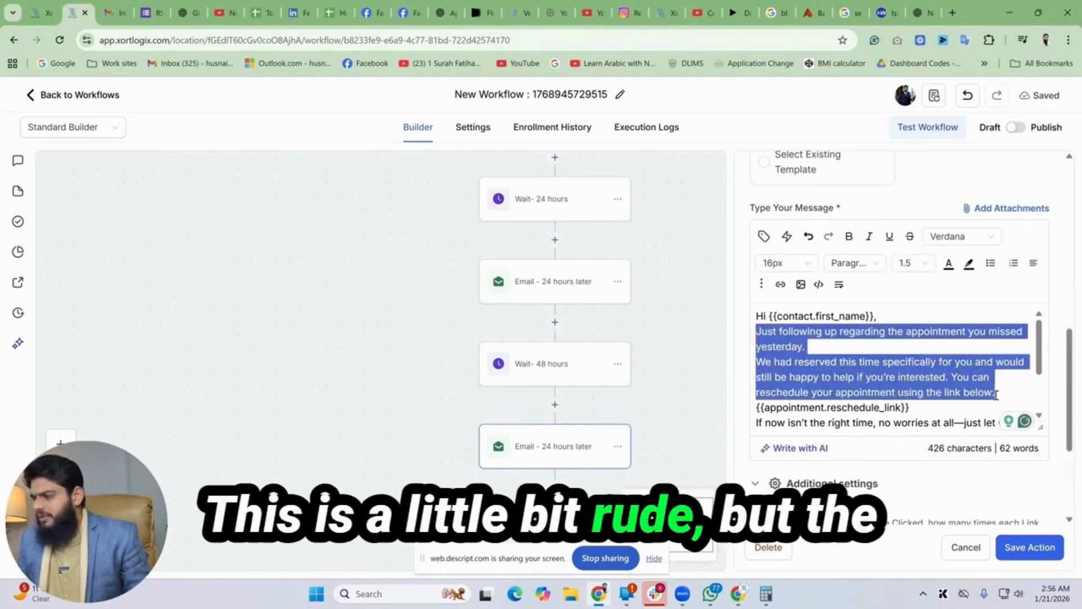
{"action": "key", "text": "ctrl+v"}
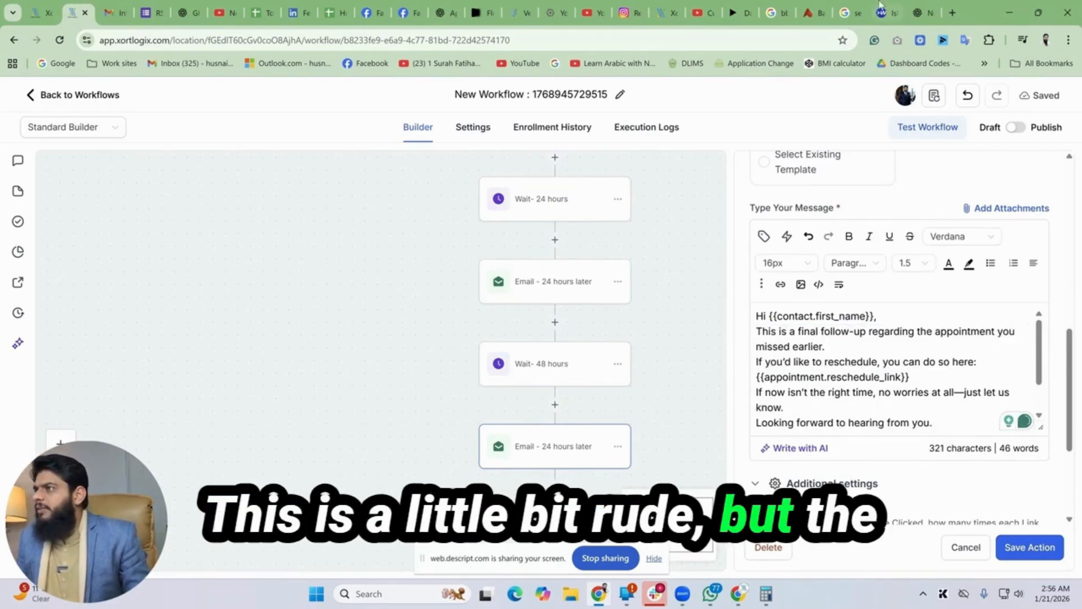
Copy Email 3's closing text from "Otherwise" through "Kind regards," in ChatGPT and paste it over the last email's two closing sentences.
{"action": "left_click", "coordinate": [916, 13]}
{"action": "scroll", "coordinate": [540, 372], "scroll_direction": "down", "scroll_amount": 1}
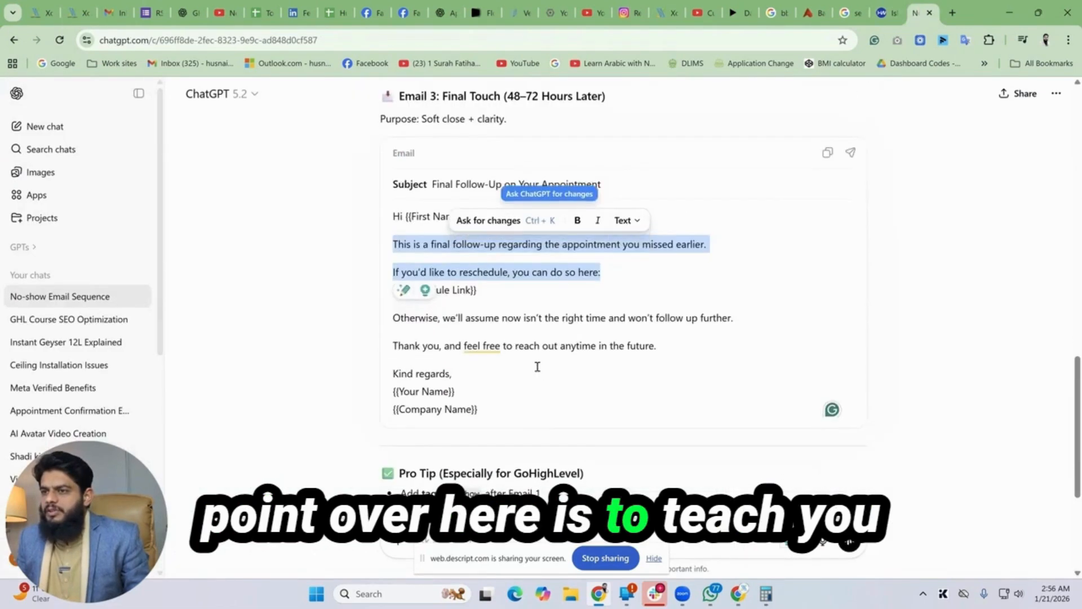
{"action": "left_click", "coordinate": [394, 317]}
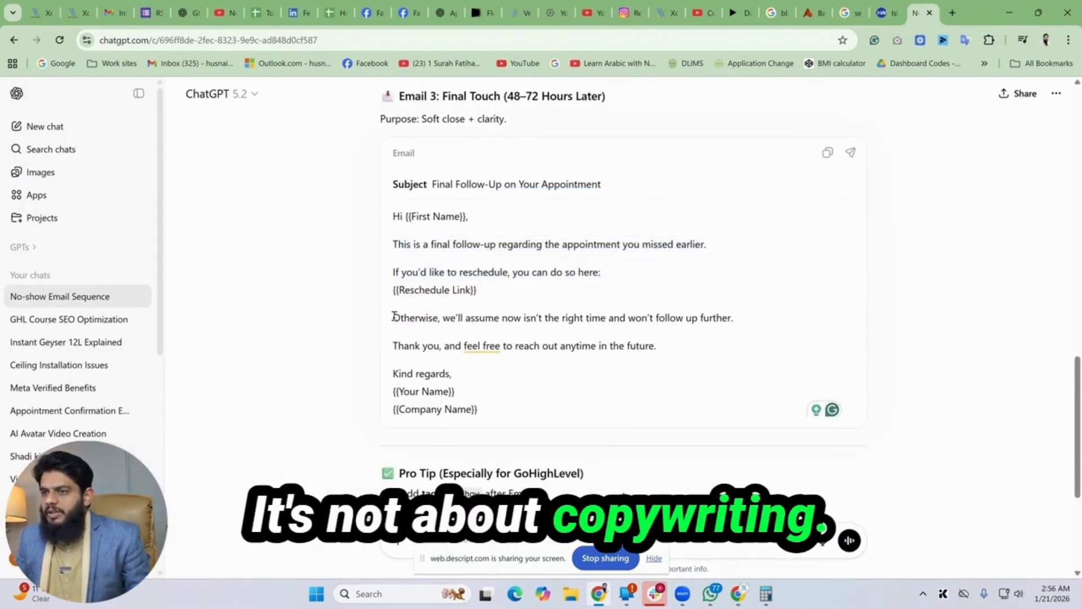
{"action": "left_click_drag", "start_coordinate": [393, 317], "coordinate": [688, 336]}
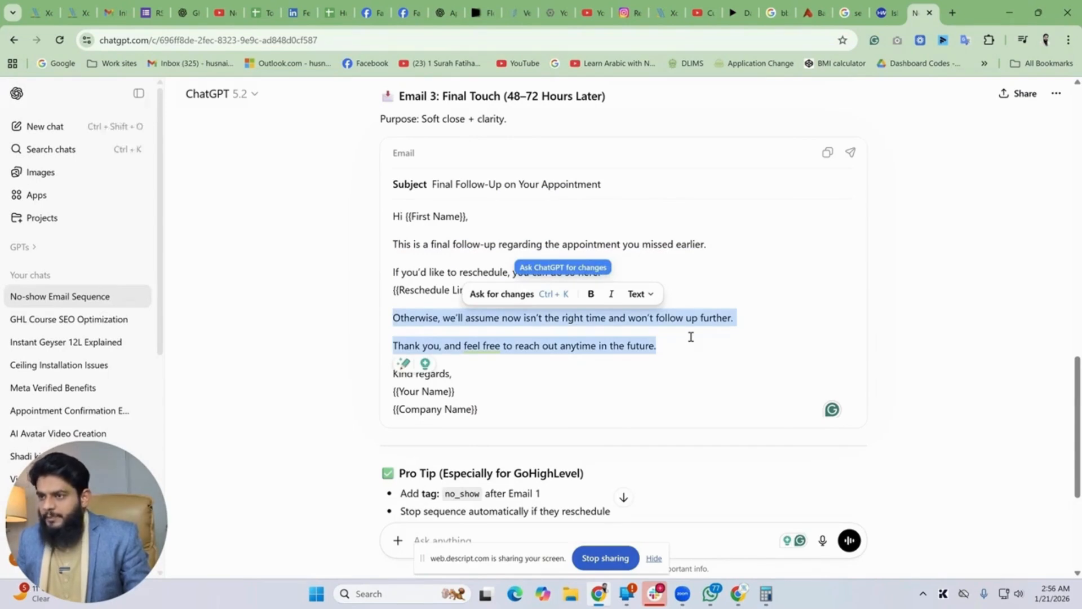
{"action": "left_click", "coordinate": [518, 367]}
{"action": "left_click_drag", "start_coordinate": [409, 357], "coordinate": [393, 320]}
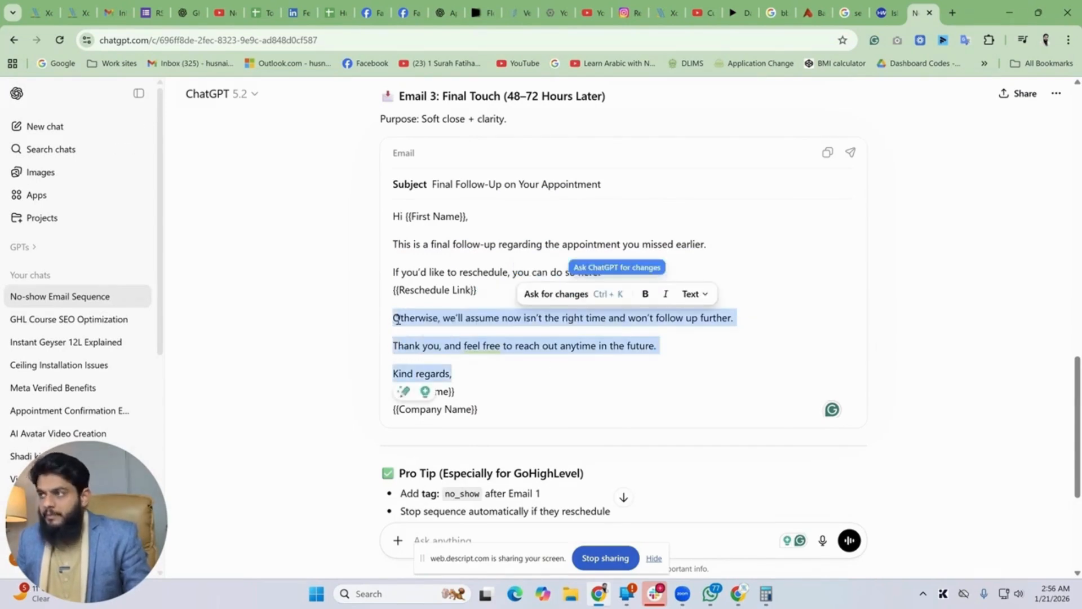
{"action": "left_click", "coordinate": [89, 10]}
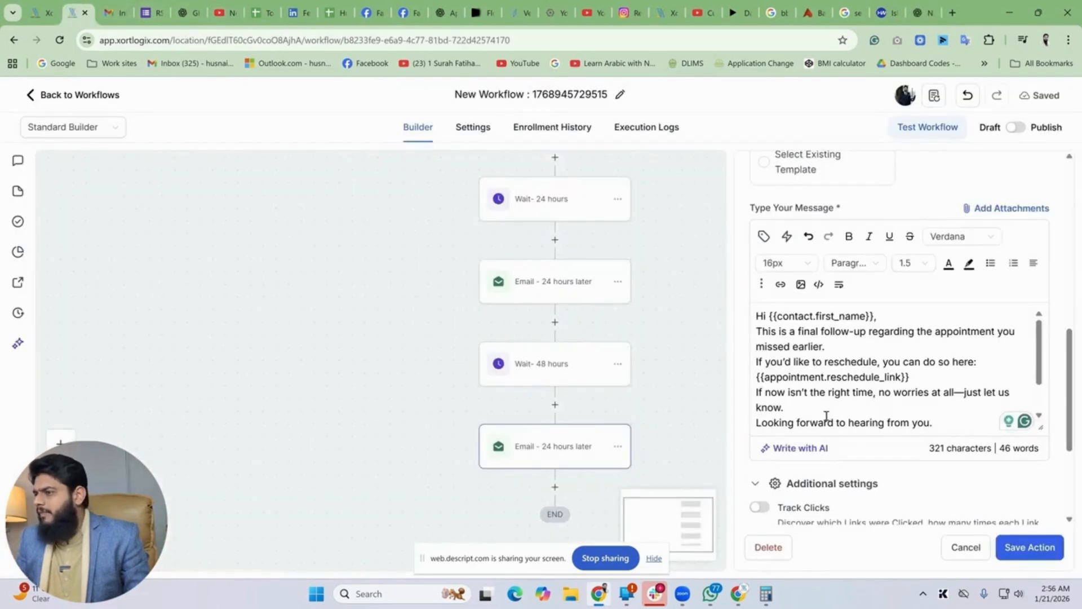
{"action": "scroll", "coordinate": [892, 406], "scroll_direction": "down", "scroll_amount": 2}
{"action": "left_click_drag", "start_coordinate": [840, 372], "coordinate": [753, 344]}
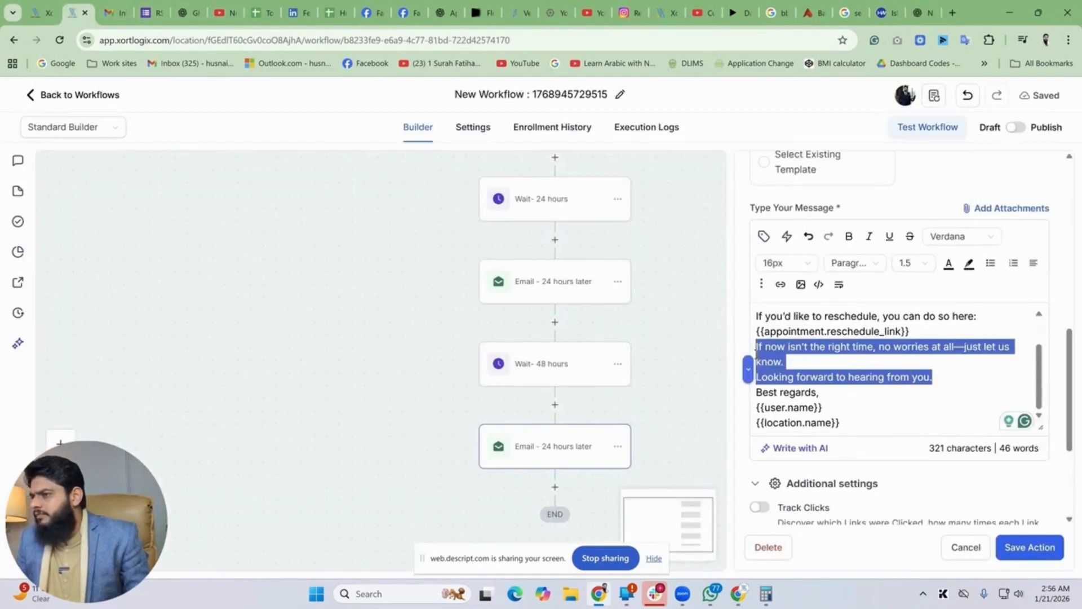
{"action": "key", "text": "ctrl+v"}
Delete the redundant "Best regards," text from the email's sign-off, review the message and save the action.
{"action": "scroll", "coordinate": [827, 400], "scroll_direction": "down", "scroll_amount": 1}
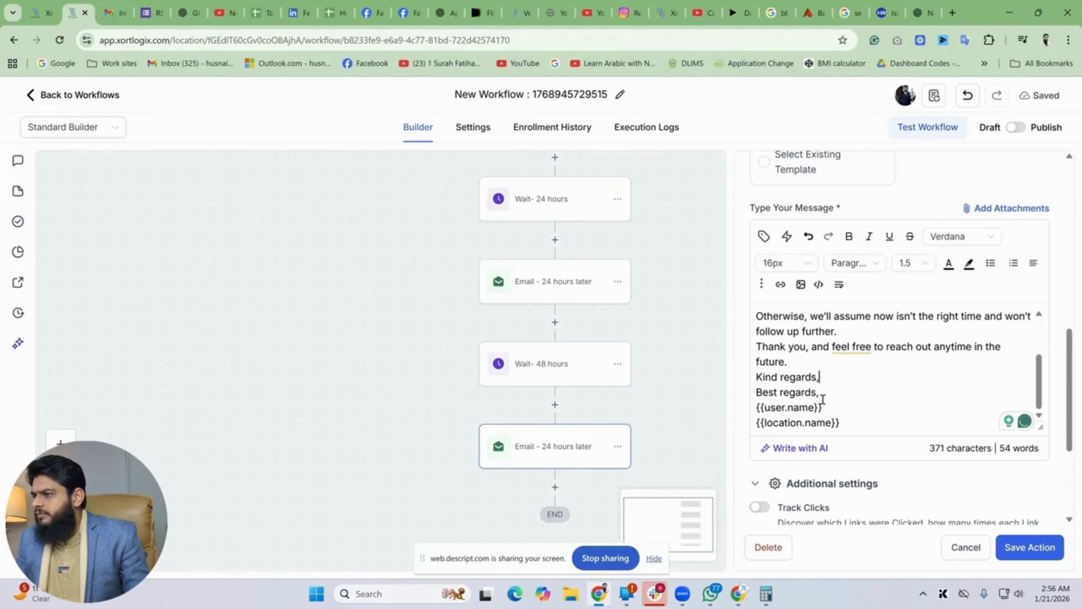
{"action": "left_click_drag", "start_coordinate": [833, 392], "coordinate": [749, 392]}
{"action": "key", "text": "BackSpace"}
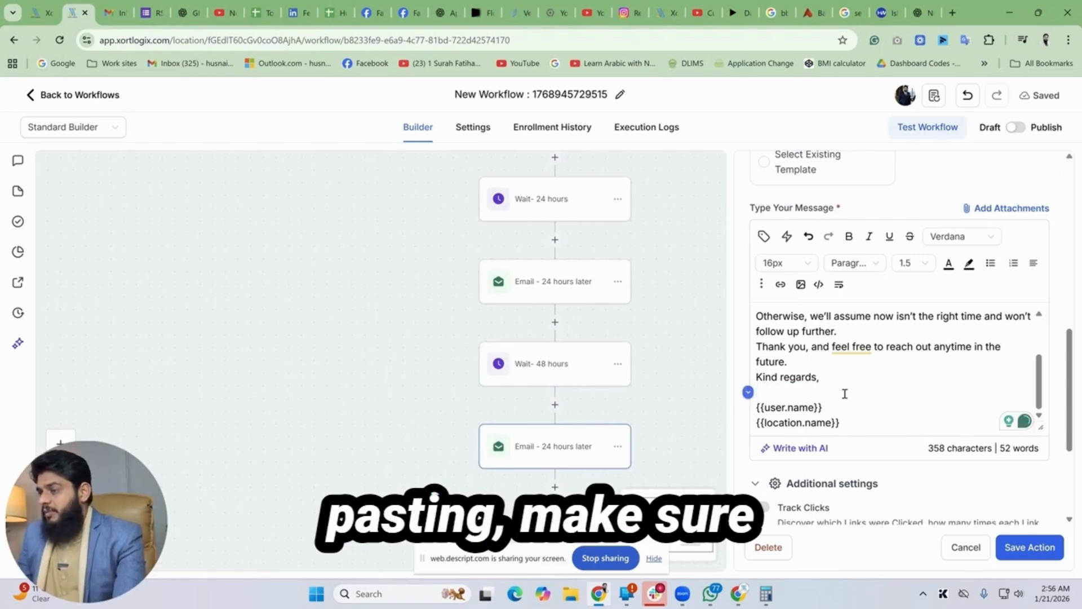
{"action": "scroll", "coordinate": [846, 379], "scroll_direction": "up", "scroll_amount": 3}
{"action": "scroll", "coordinate": [849, 381], "scroll_direction": "down", "scroll_amount": 2}
{"action": "scroll", "coordinate": [851, 394], "scroll_direction": "up", "scroll_amount": 2}
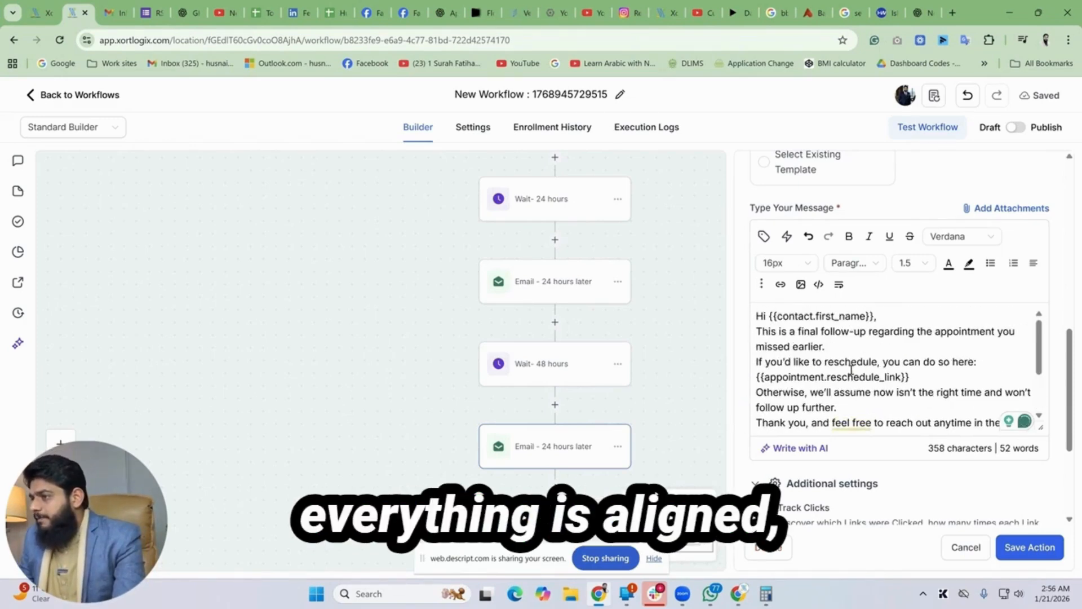
{"action": "left_click", "coordinate": [1022, 549]}
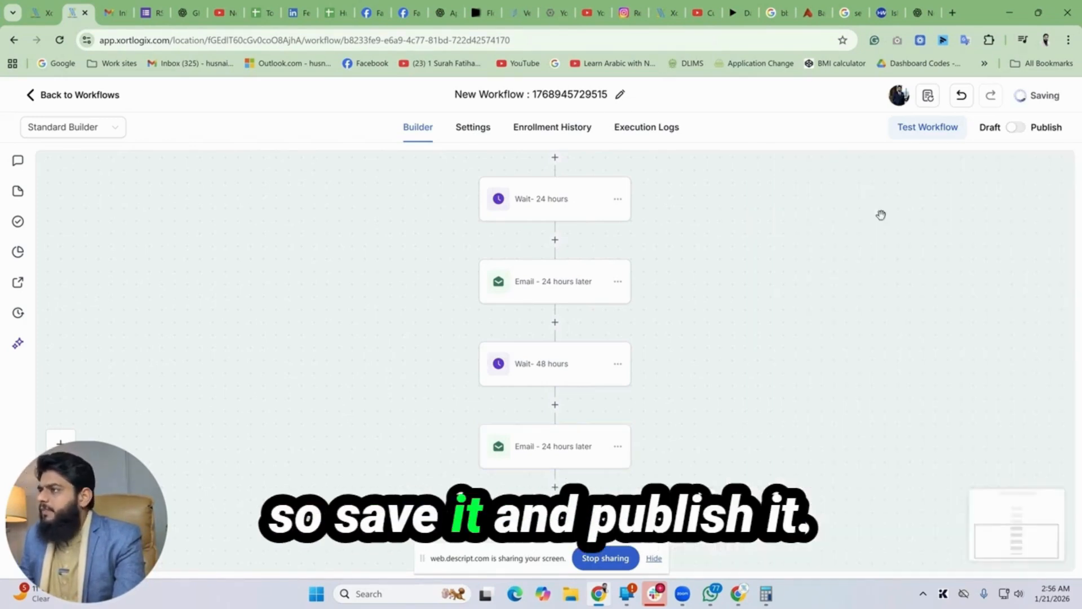
Set the workflow to published, rename it "No-Show" and save it.
{"action": "left_click", "coordinate": [1015, 127]}
{"action": "left_click", "coordinate": [544, 93]}
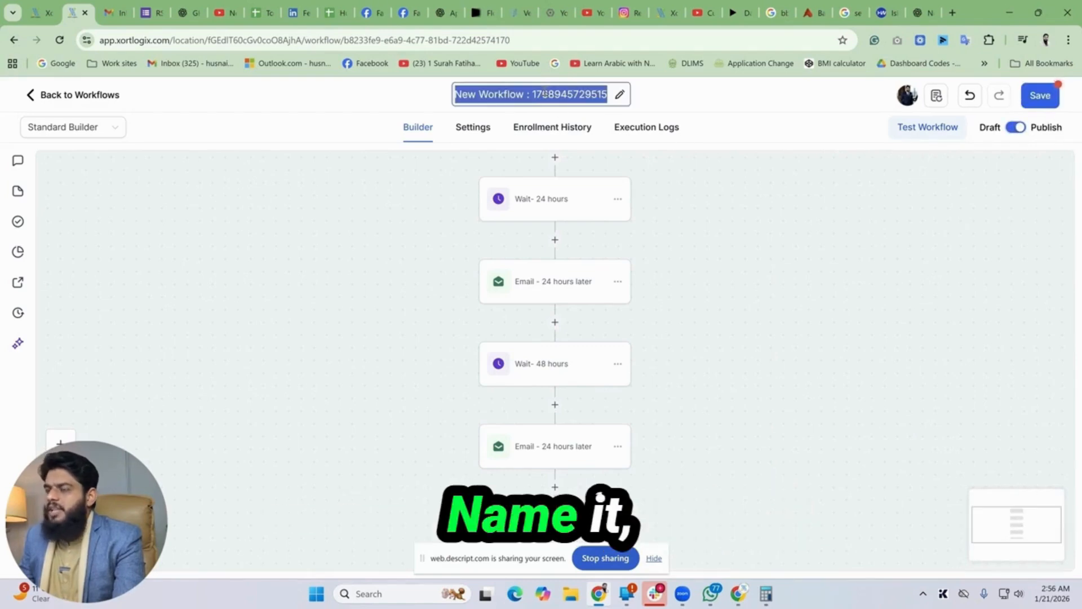
{"action": "type", "text": "No-Show"}
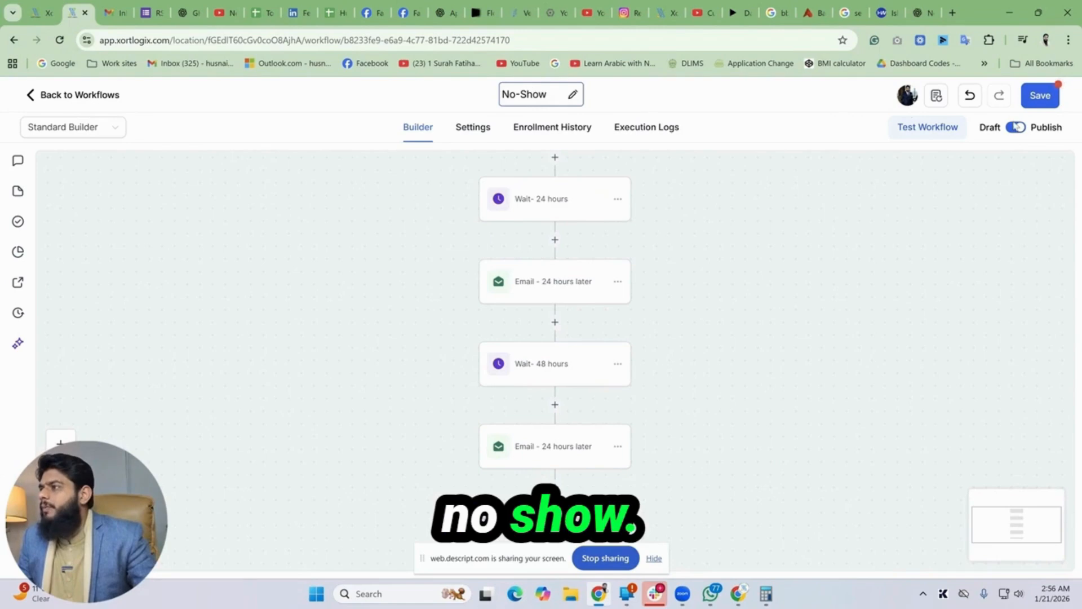
{"action": "left_click", "coordinate": [1039, 96]}
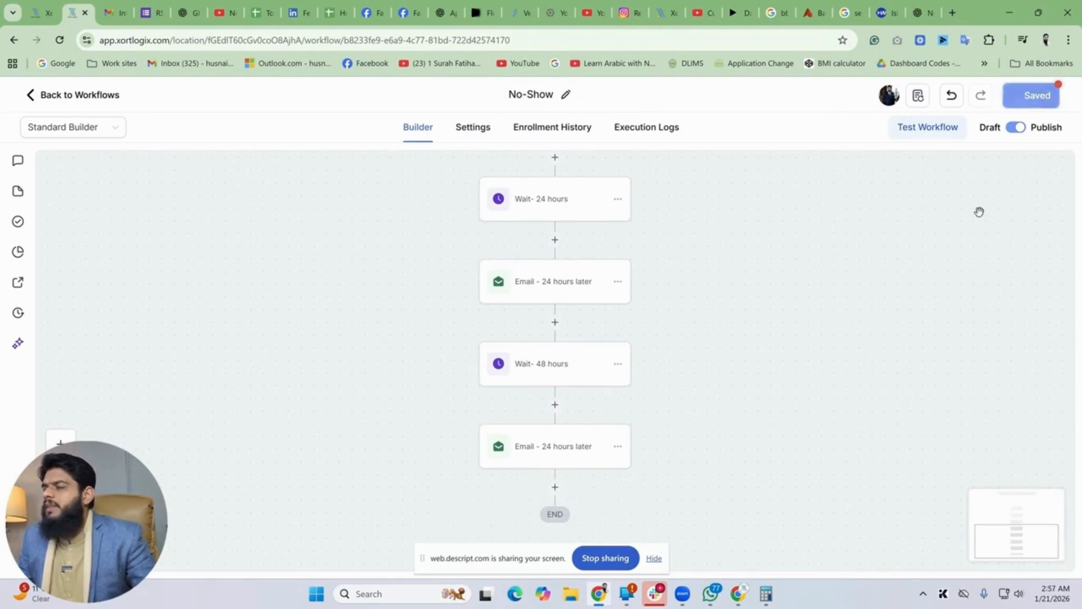
Return to the workflow list, create a new workflow from scratch and name it "Follow Up".
{"action": "left_click", "coordinate": [55, 95]}
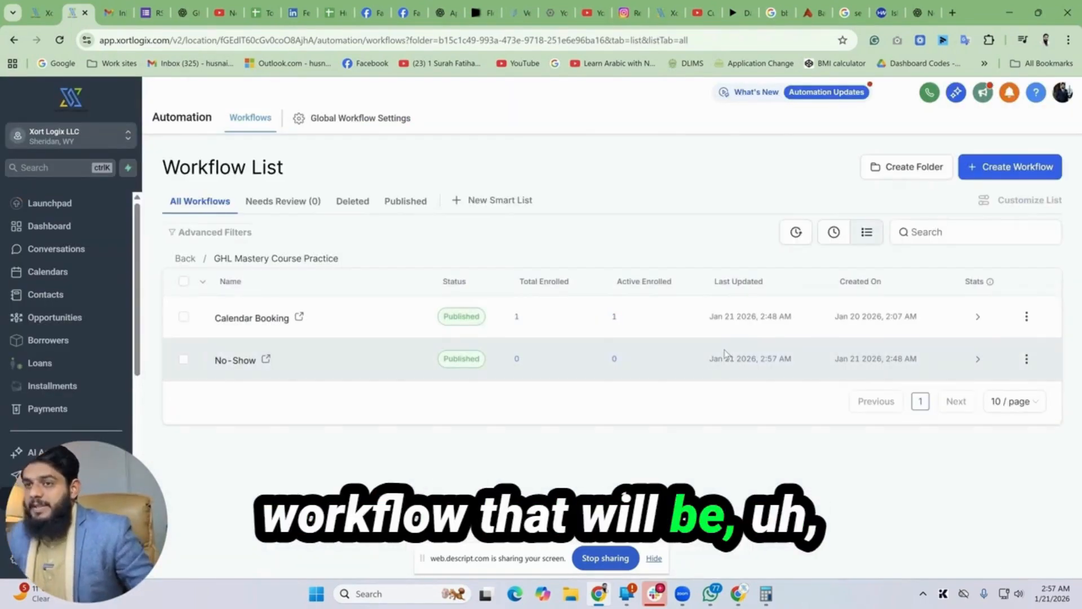
{"action": "left_click", "coordinate": [1009, 167]}
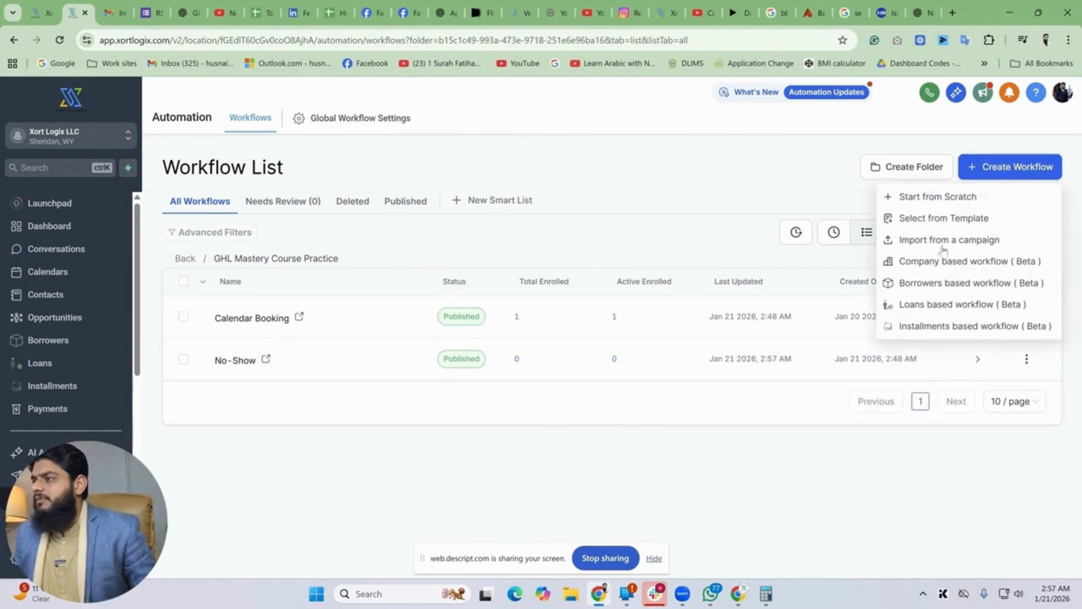
{"action": "left_click", "coordinate": [946, 198]}
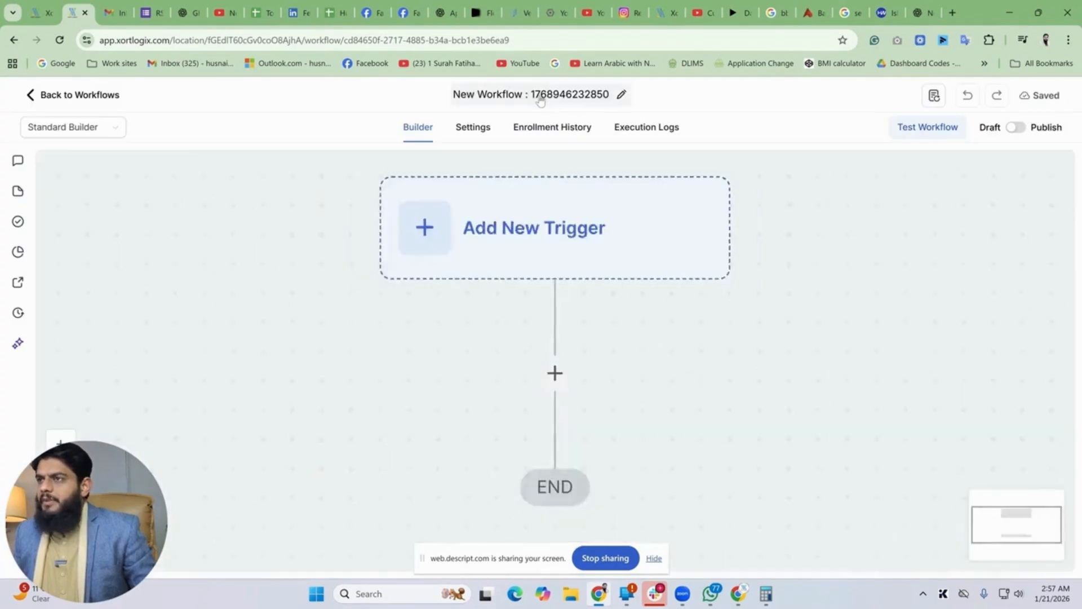
{"action": "left_click", "coordinate": [555, 84]}
{"action": "type", "text": "F"}
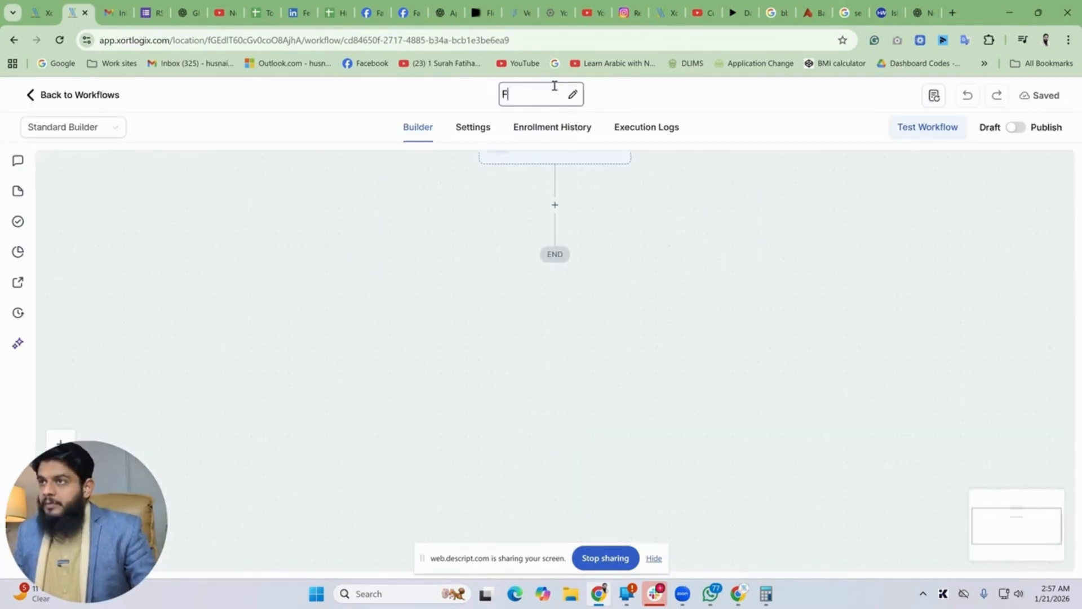
{"action": "type", "text": "ollow Up"}
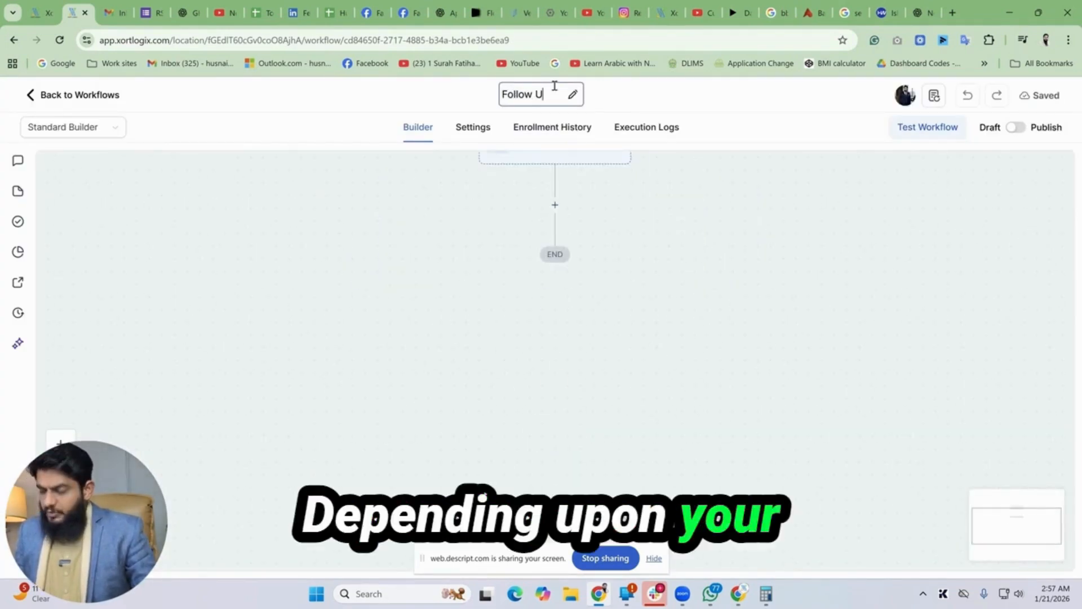
{"action": "key", "text": "Return"}
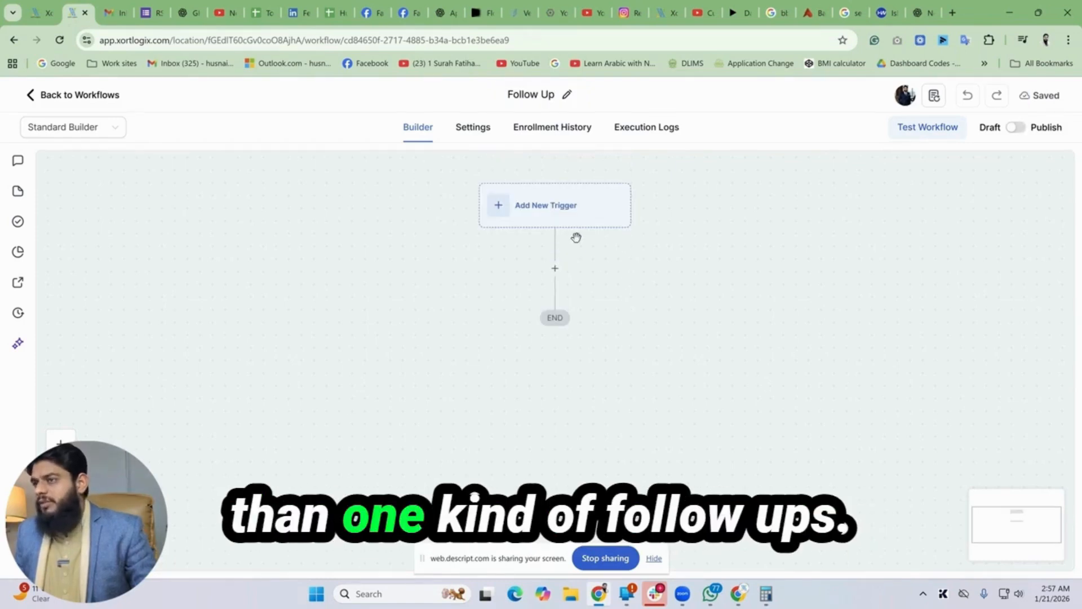
Add a Pipeline Stage Changed trigger with an "In pipeline" filter set to Leads Management.
{"action": "left_click", "coordinate": [559, 219]}
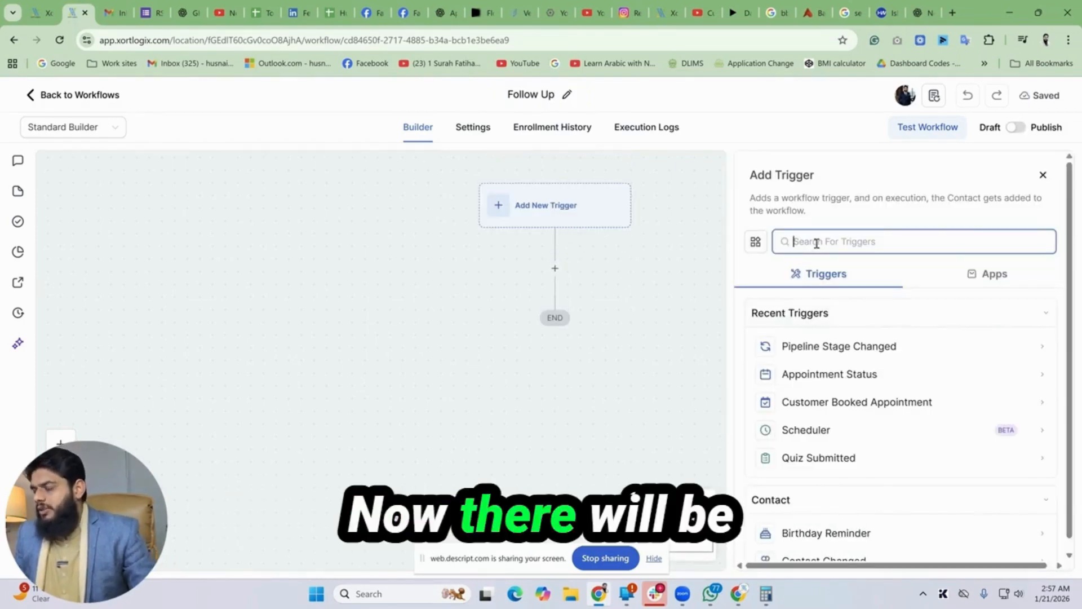
{"action": "type", "text": "pipe"}
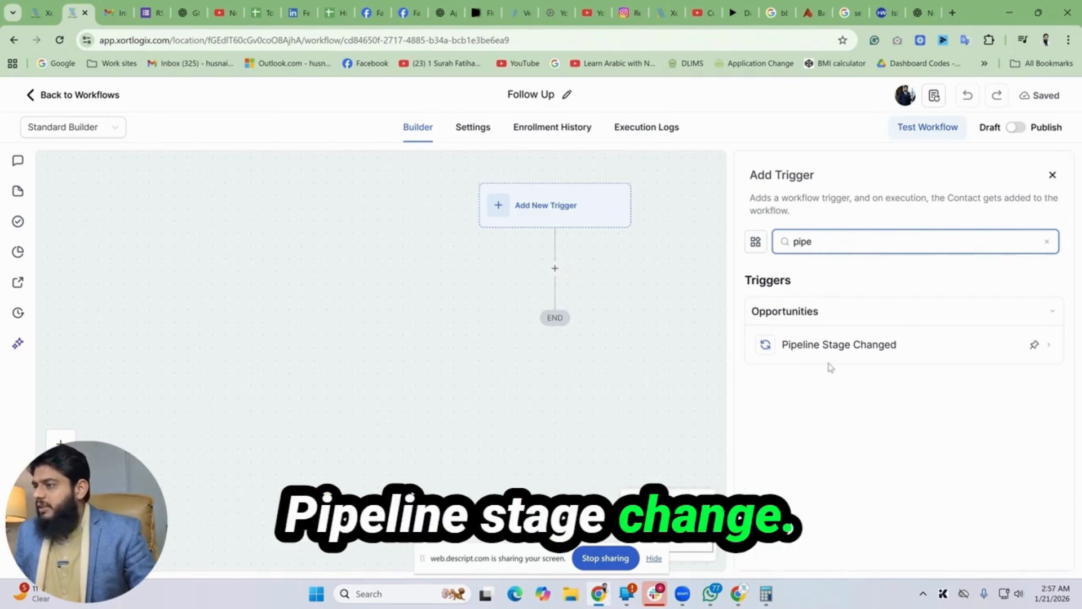
{"action": "left_click", "coordinate": [828, 347]}
{"action": "left_click", "coordinate": [557, 359]}
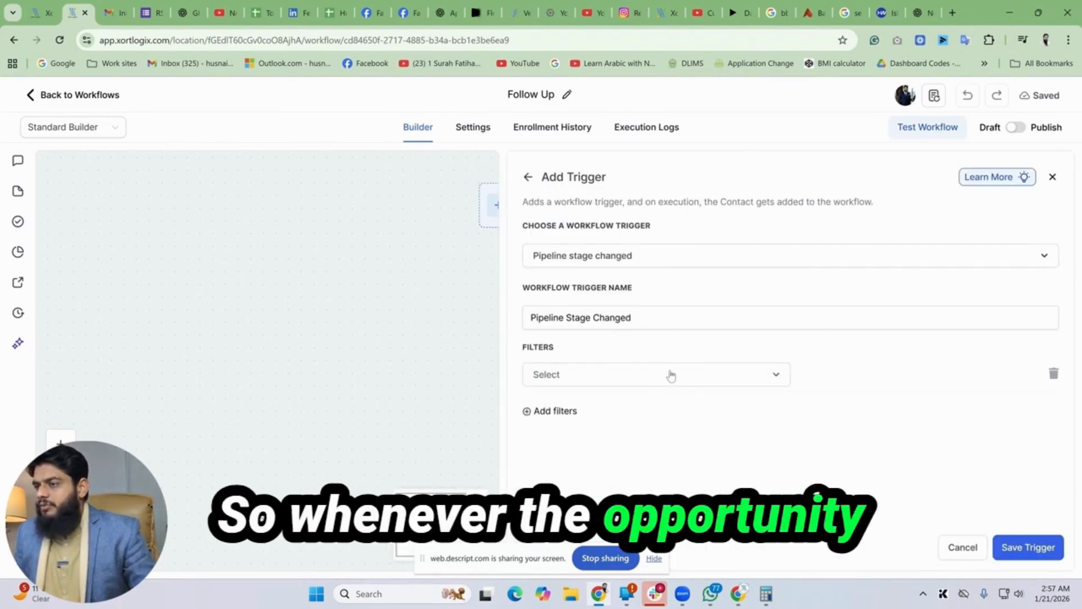
{"action": "left_click", "coordinate": [669, 374]}
{"action": "left_click", "coordinate": [600, 480]}
{"action": "left_click", "coordinate": [871, 377]}
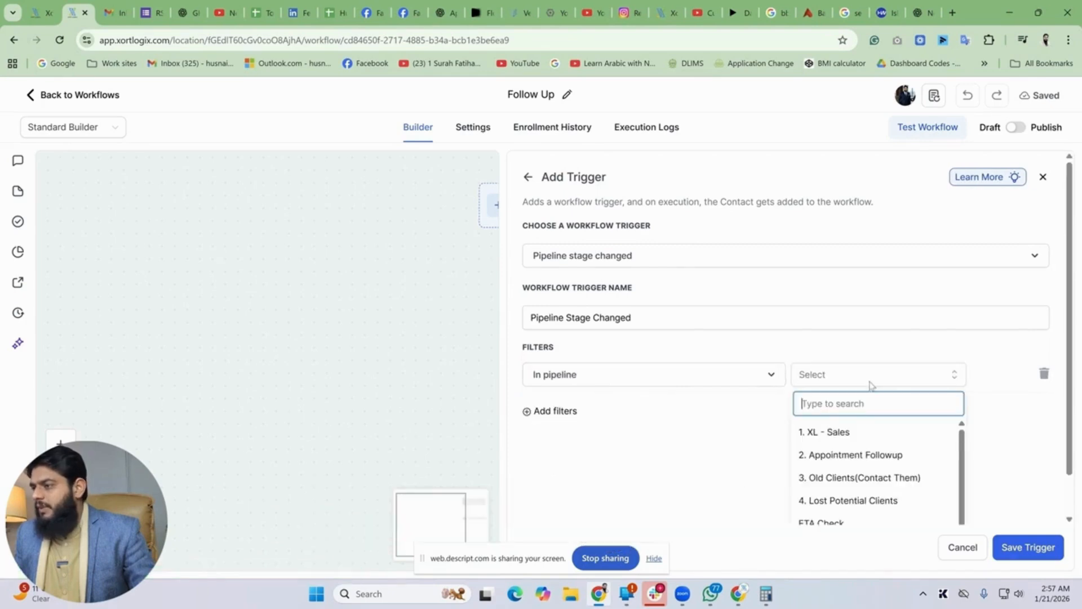
{"action": "scroll", "coordinate": [865, 485], "scroll_direction": "down", "scroll_amount": 1}
{"action": "left_click", "coordinate": [873, 510]}
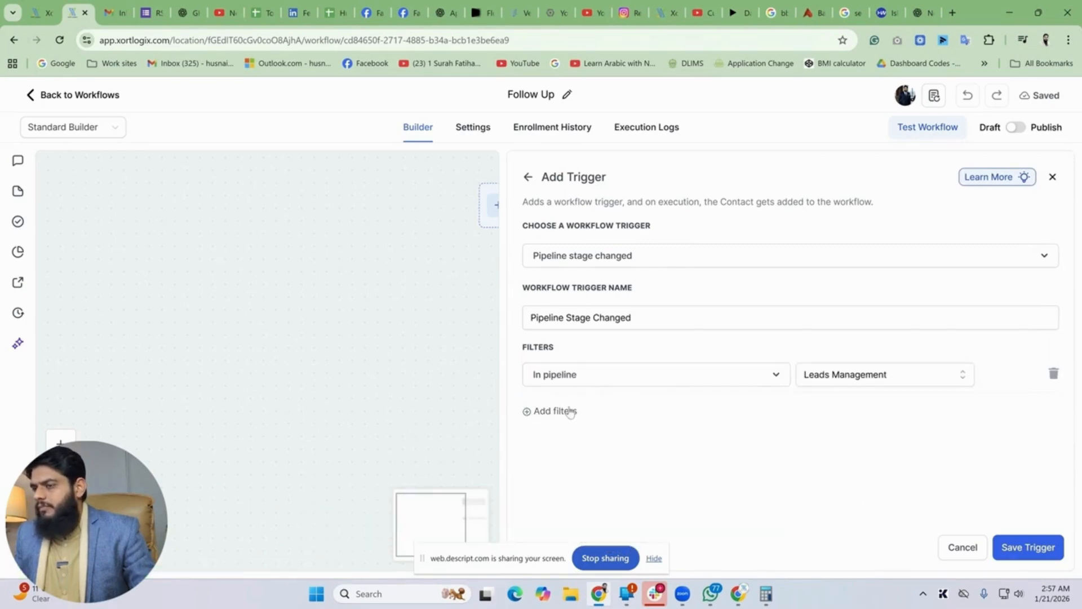
Add a "Pipeline stage" filter set to Follow Up and save the trigger.
{"action": "left_click", "coordinate": [631, 420]}
{"action": "scroll", "coordinate": [603, 493], "scroll_direction": "down", "scroll_amount": 2}
{"action": "scroll", "coordinate": [604, 496], "scroll_direction": "up", "scroll_amount": 2}
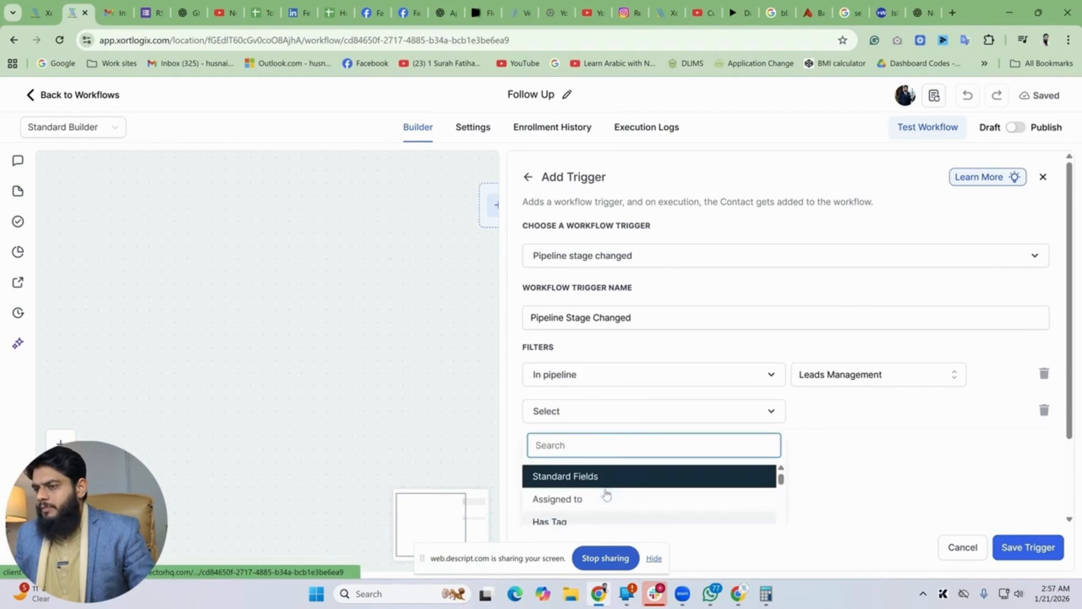
{"action": "left_click", "coordinate": [609, 489]}
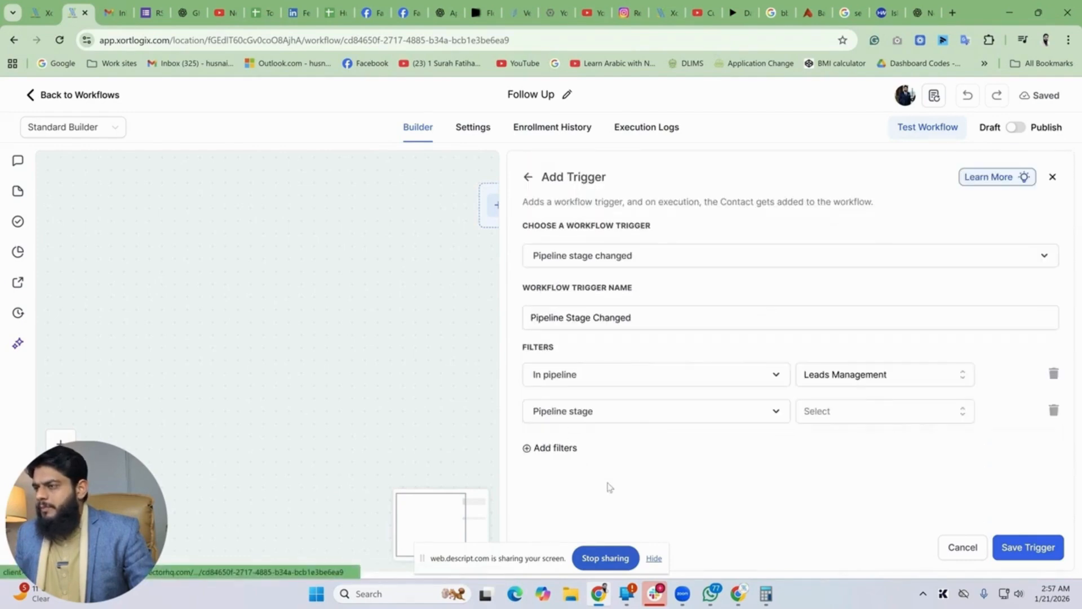
{"action": "left_click", "coordinate": [886, 413]}
{"action": "left_click", "coordinate": [852, 507]}
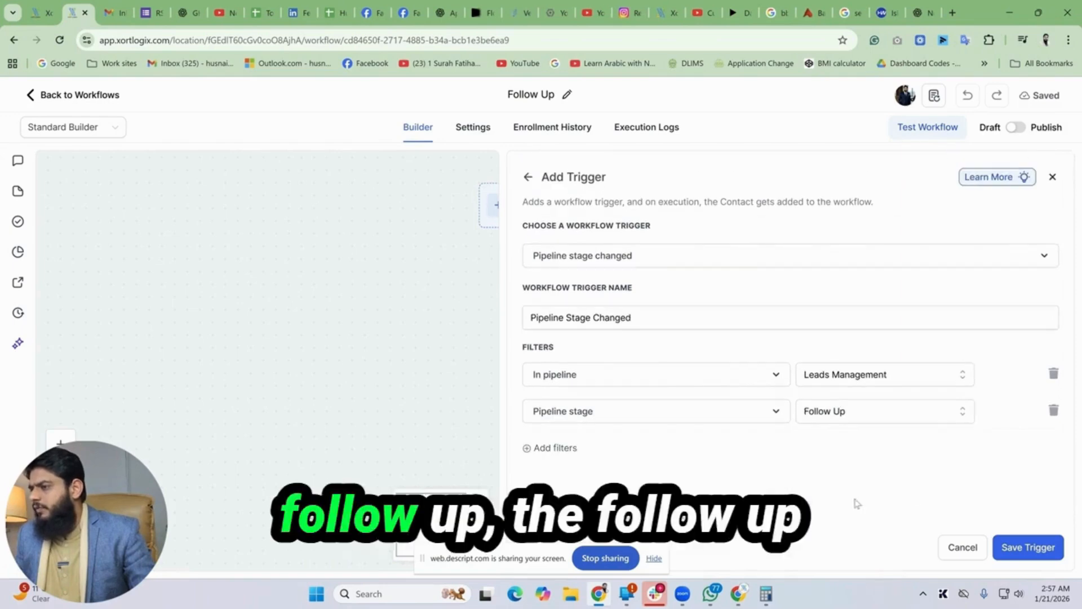
{"action": "left_click", "coordinate": [1042, 545]}
Start adding the first action below the pipeline stage trigger.
{"action": "left_click", "coordinate": [555, 295]}
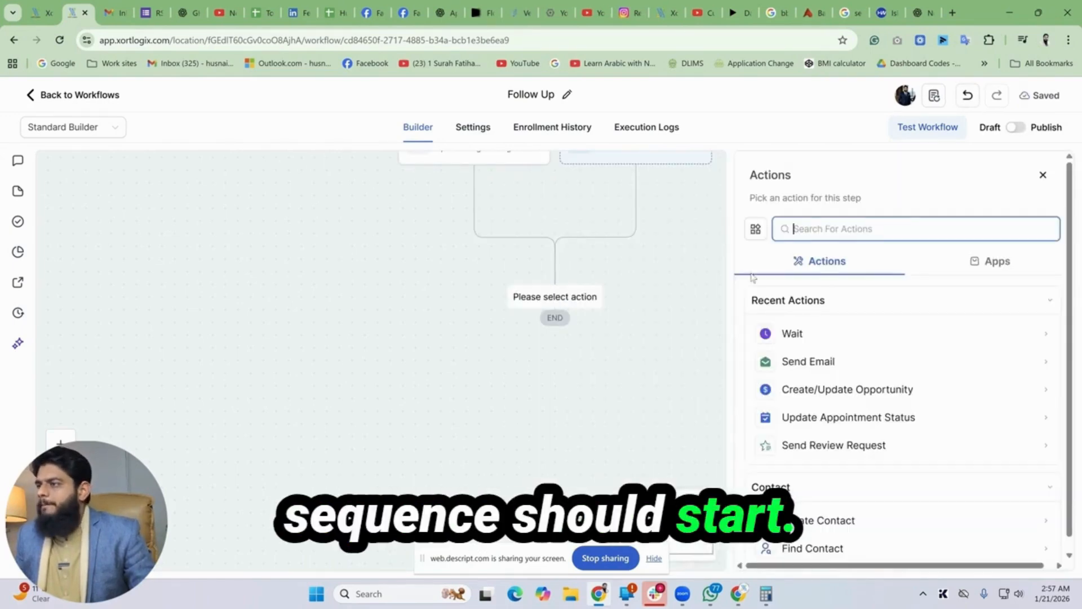
{"action": "type", "text": "send"}
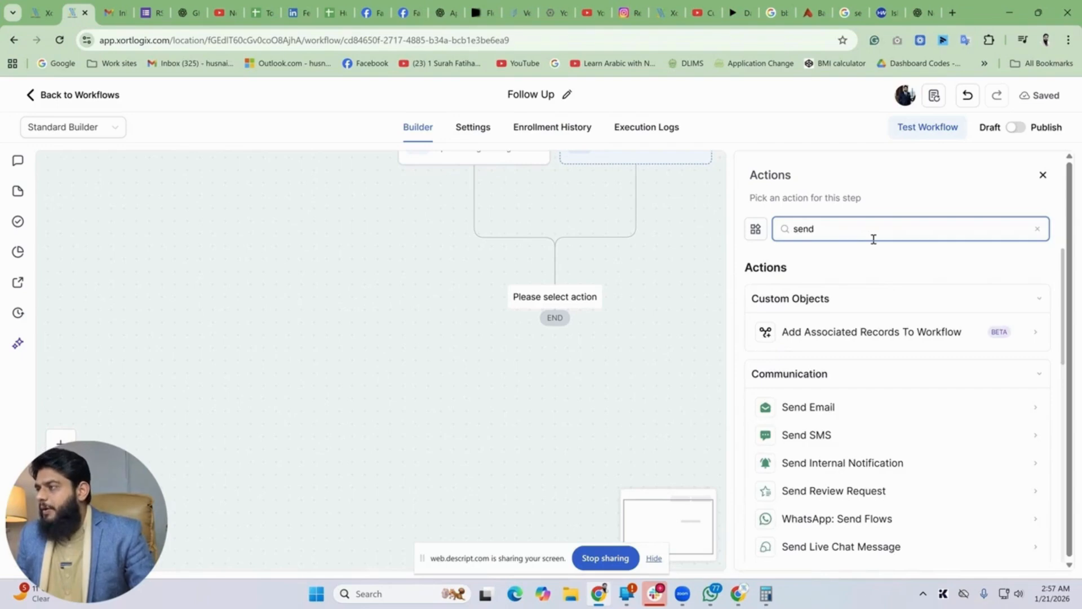
{"action": "key", "text": "BackSpace"}
{"action": "key", "text": "BackSpace"}
{"action": "key", "text": "BackSpace"}
{"action": "key", "text": "BackSpace"}
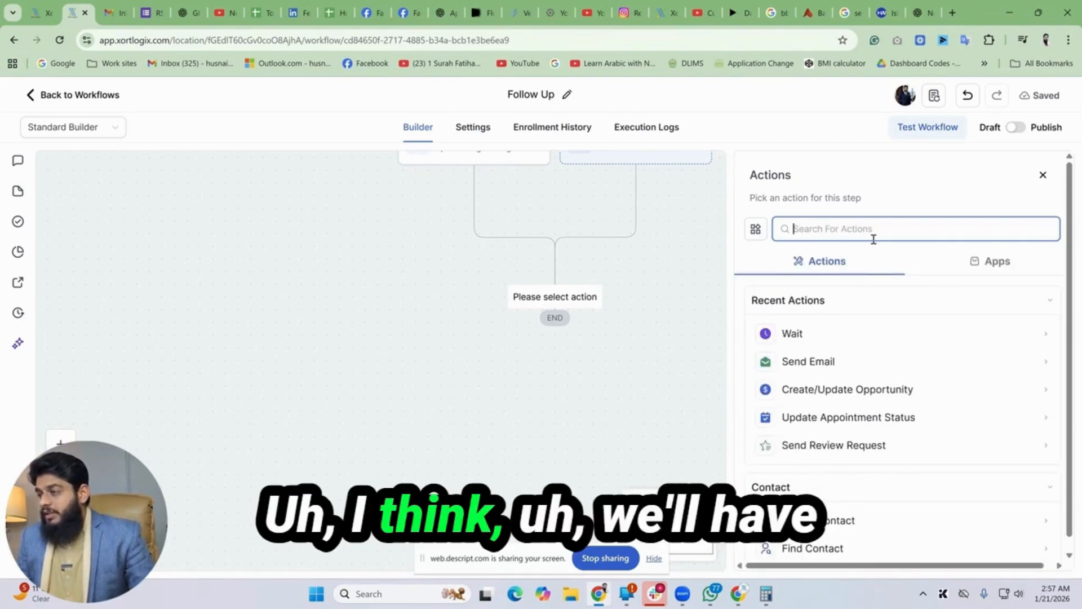
Add a Wait action with a time delay of 24 hours and save it.
{"action": "type", "text": "wait"}
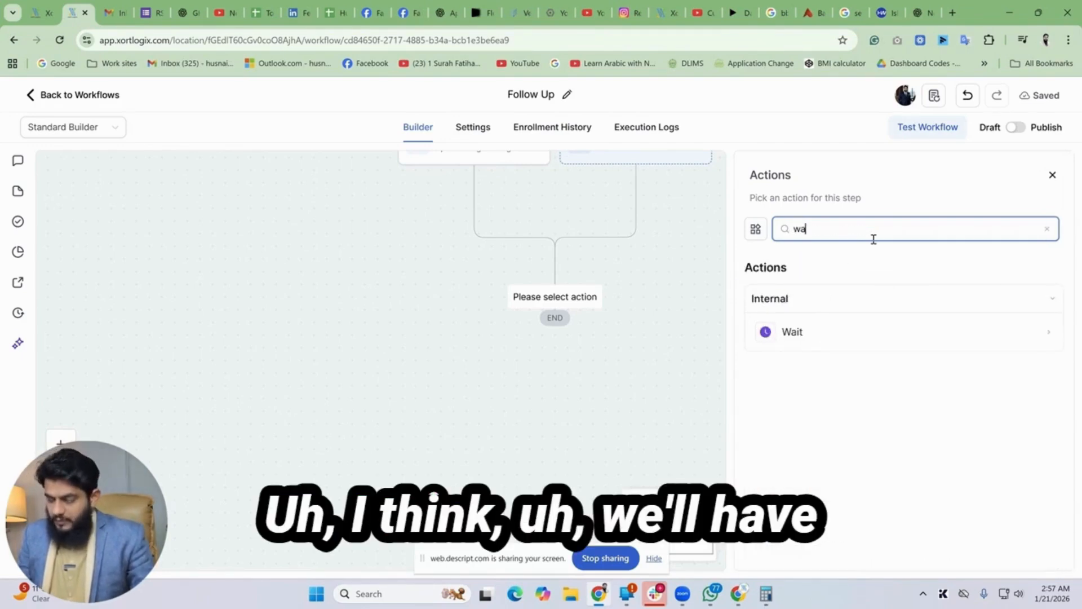
{"action": "left_click", "coordinate": [835, 336]}
{"action": "double_click", "coordinate": [524, 365]}
{"action": "type", "text": "24"}
{"action": "left_click", "coordinate": [648, 368]}
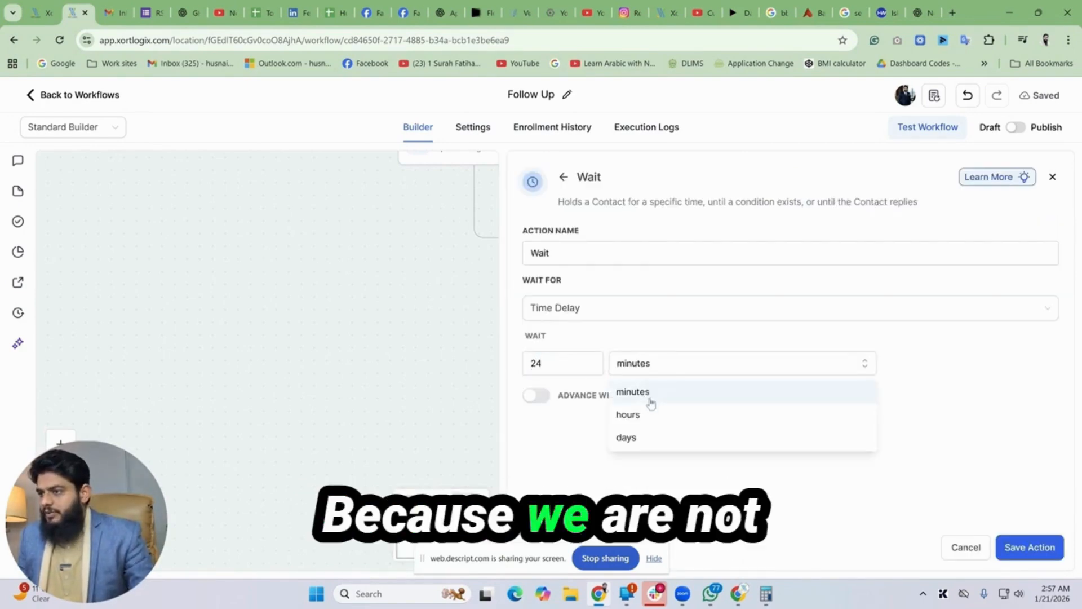
{"action": "left_click", "coordinate": [652, 413]}
{"action": "left_click", "coordinate": [1026, 548]}
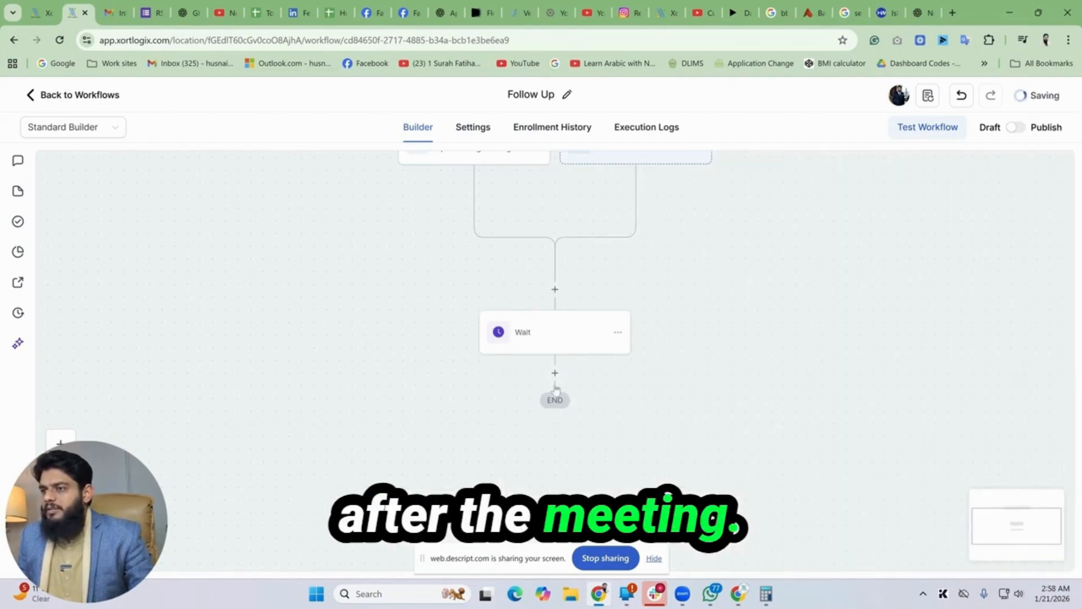
Rename the Wait action "Wait - 24 Hours" and save it.
{"action": "left_click", "coordinate": [555, 332]}
{"action": "left_click", "coordinate": [558, 247]}
{"action": "type", "text": "- 24 Hpurs"}
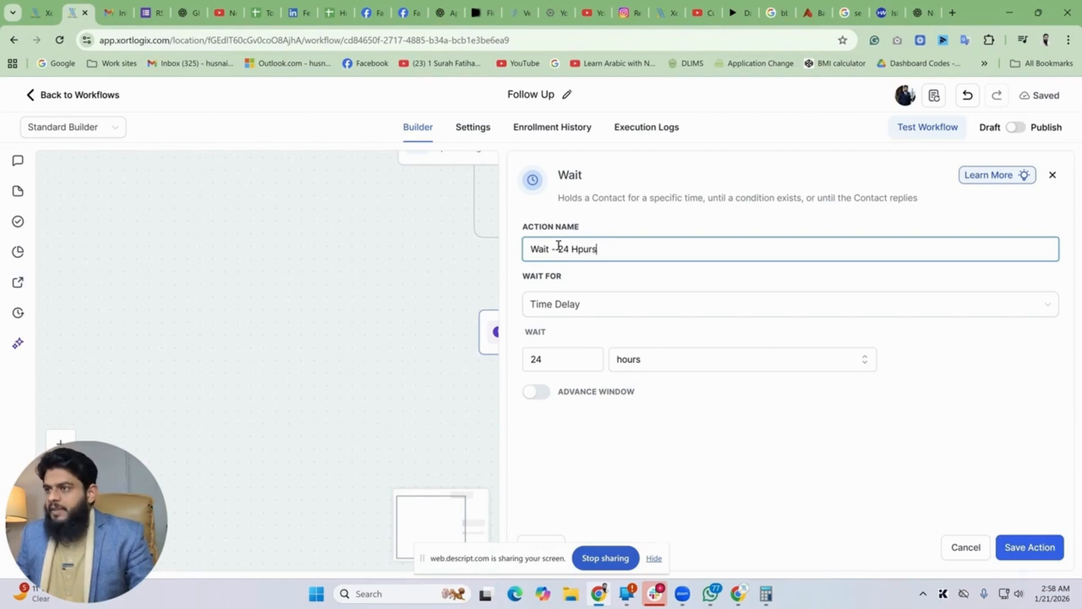
{"action": "key", "text": "BackSpace"}
{"action": "key", "text": "BackSpace"}
{"action": "type", "text": "ours"}
{"action": "left_click", "coordinate": [1049, 549]}
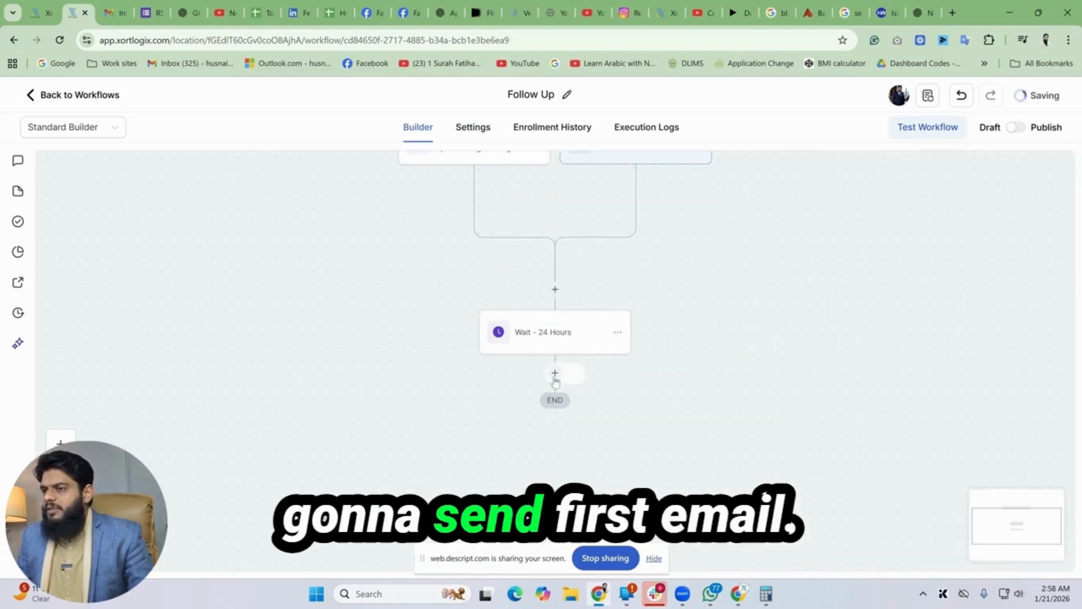
Switch to the ChatGPT conversation and send the request "give me 3 follow ups after the meeting".
{"action": "left_click", "coordinate": [923, 13]}
{"action": "scroll", "coordinate": [508, 380], "scroll_direction": "down", "scroll_amount": 5}
{"action": "left_click", "coordinate": [507, 540]}
{"action": "type", "text": "after the meeting"}
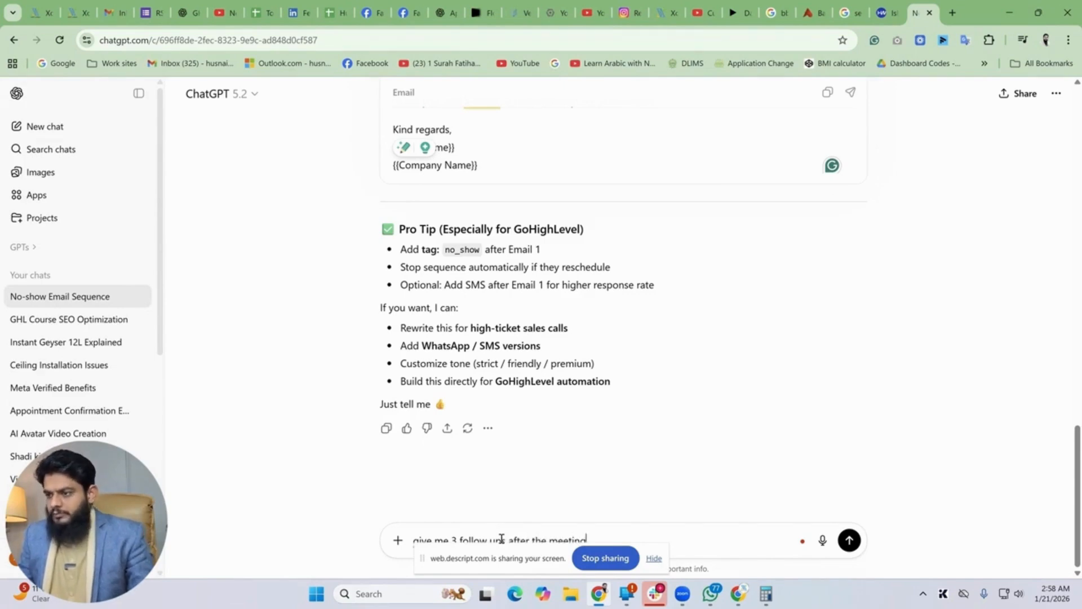
{"action": "key", "text": "Return"}
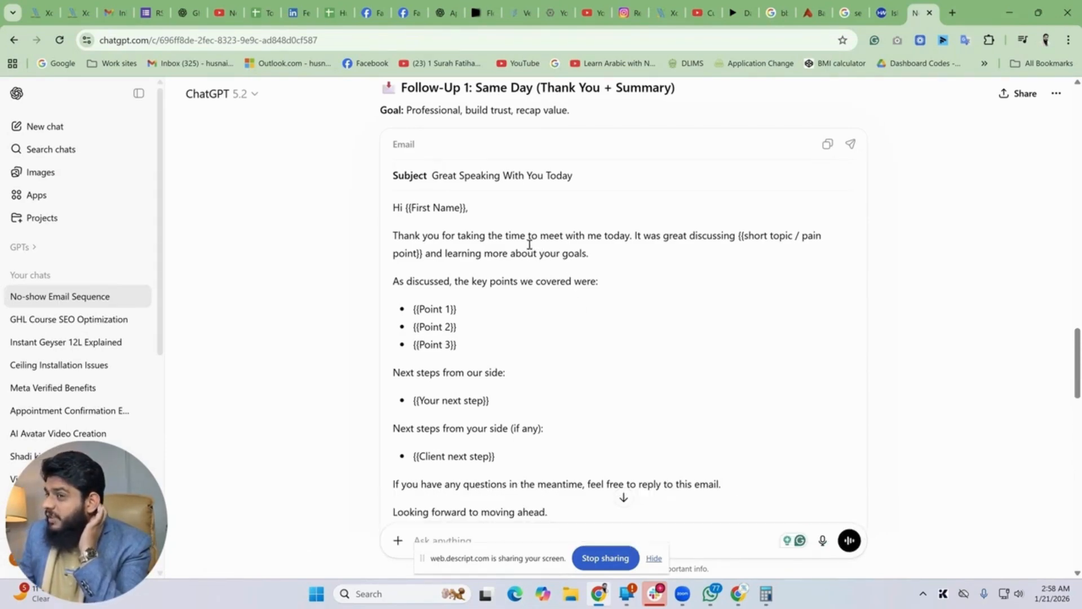
Review the first follow-up email and send ChatGPT the revision "dont include the points and start sending emails after 24 hours".
{"action": "scroll", "coordinate": [573, 265], "scroll_direction": "down", "scroll_amount": 2}
{"action": "scroll", "coordinate": [569, 271], "scroll_direction": "up", "scroll_amount": 3}
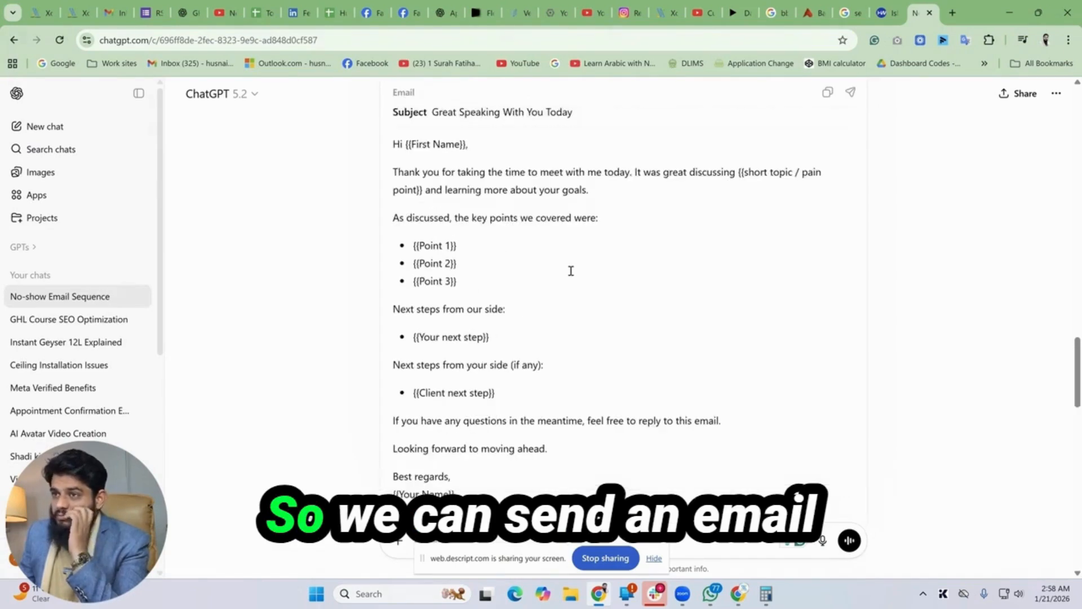
{"action": "scroll", "coordinate": [560, 271], "scroll_direction": "up", "scroll_amount": 1}
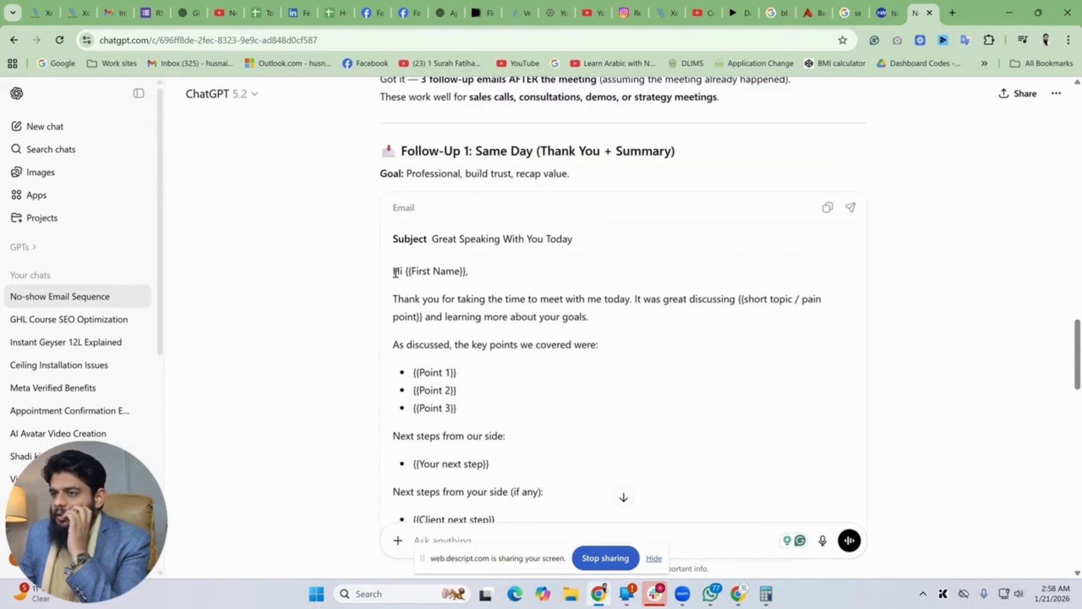
{"action": "scroll", "coordinate": [570, 383], "scroll_direction": "down", "scroll_amount": 1}
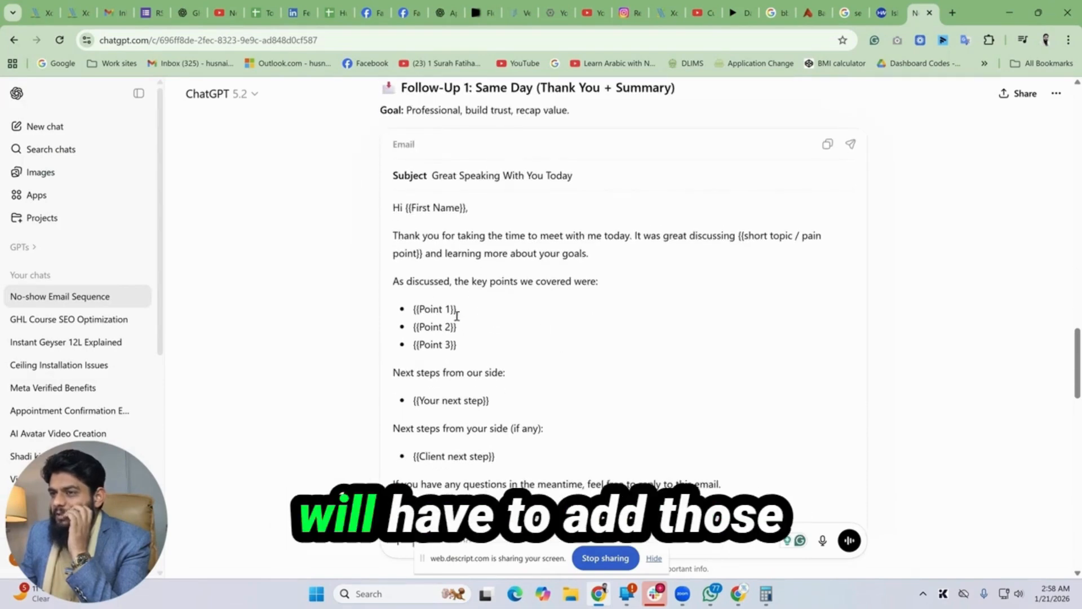
{"action": "scroll", "coordinate": [515, 349], "scroll_direction": "down", "scroll_amount": 2}
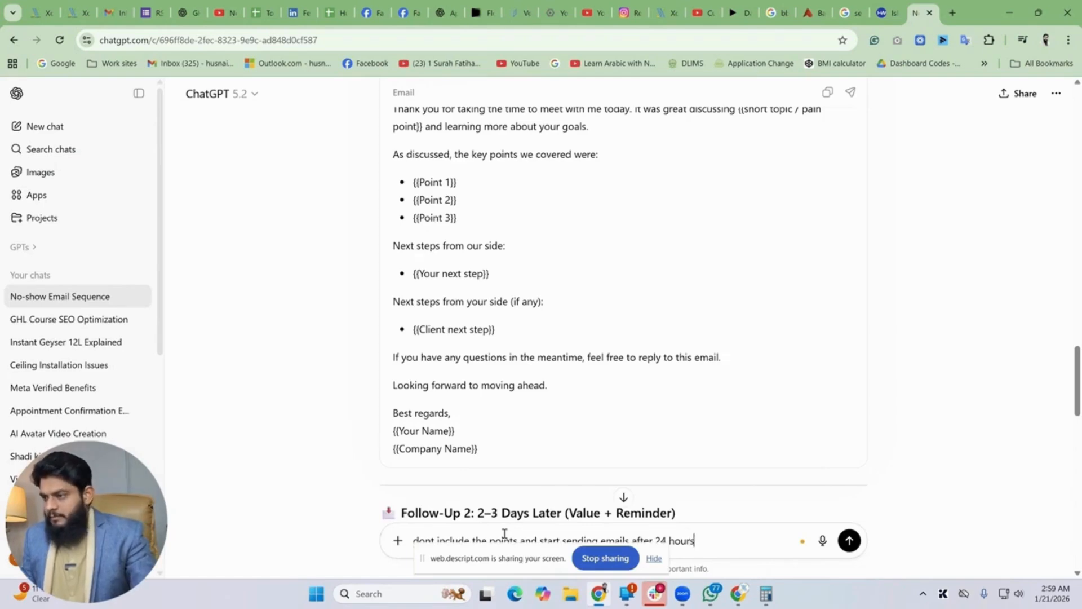
{"action": "key", "text": "Return"}
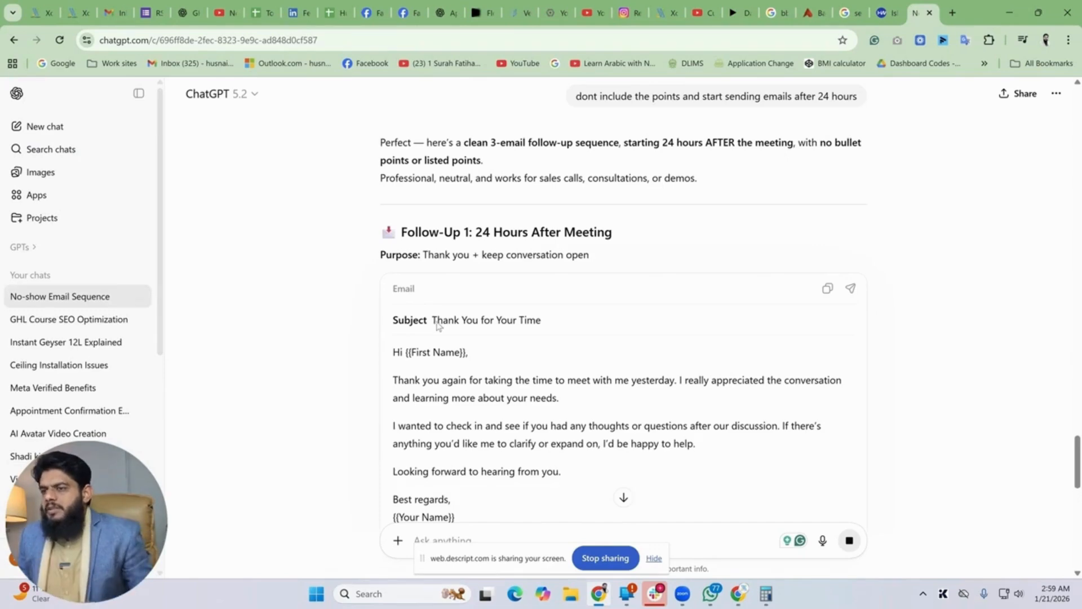
Return to the Follow Up workflow and add a Send Email action after the wait, named "Email - 24 hours after".
{"action": "scroll", "coordinate": [550, 272], "scroll_direction": "down", "scroll_amount": 1}
{"action": "left_click_drag", "start_coordinate": [542, 257], "coordinate": [435, 256]}
{"action": "left_click", "coordinate": [82, 4]}
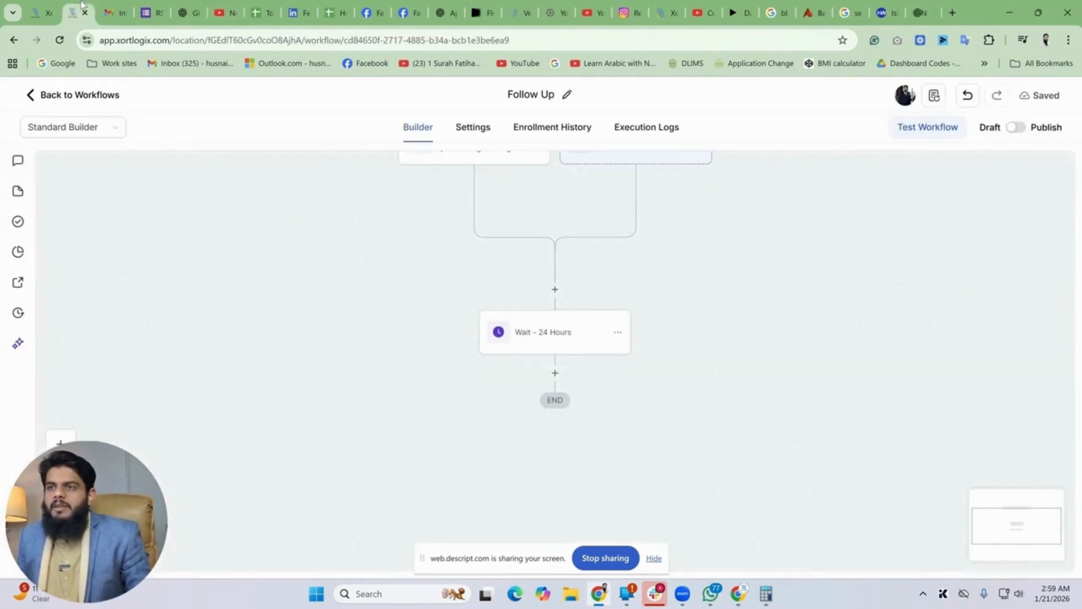
{"action": "left_click", "coordinate": [554, 373]}
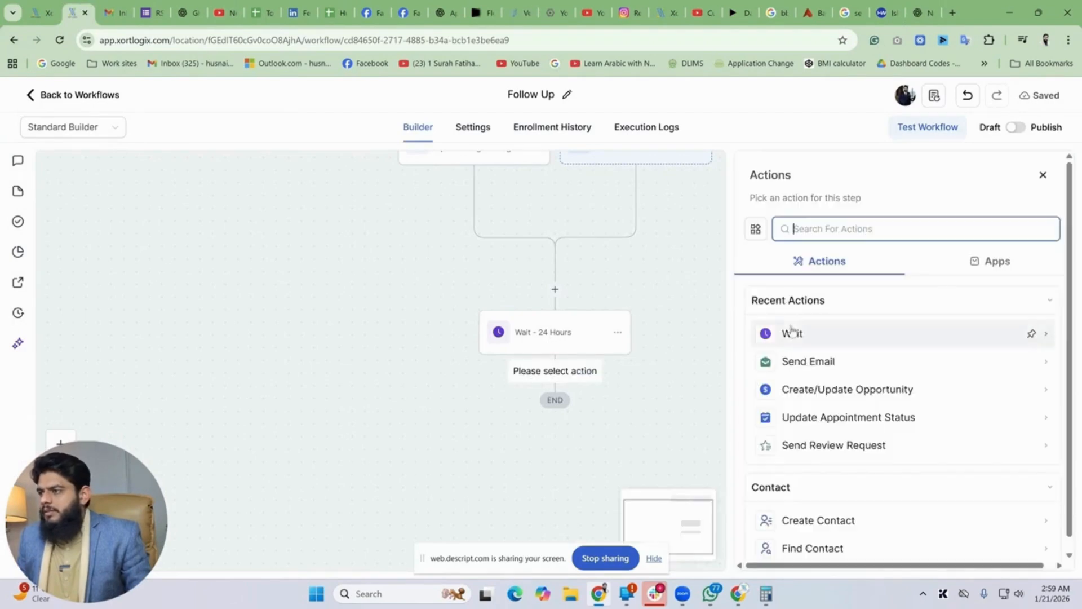
{"action": "left_click", "coordinate": [811, 360]}
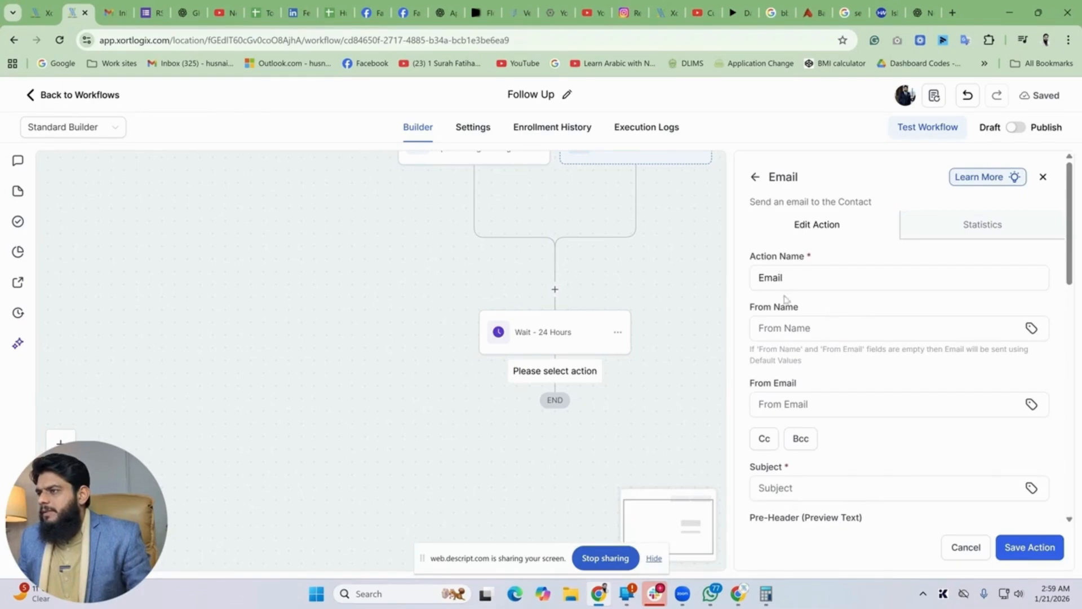
{"action": "type", "text": "hours after"}
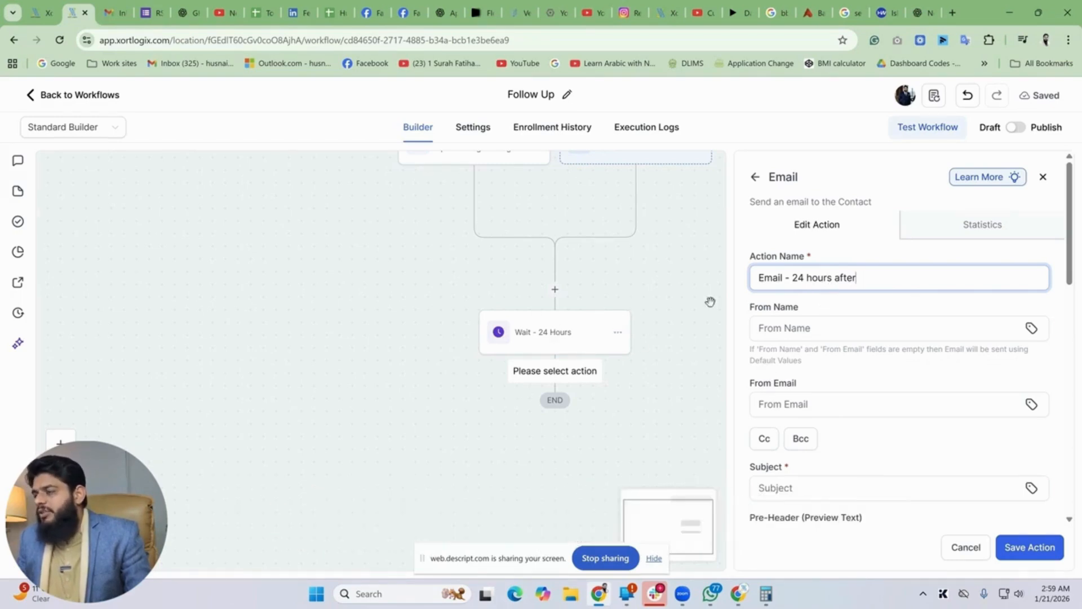
Copy the subject "Thank You for Your Time" from ChatGPT's Follow-Up 1 email into the email action's subject.
{"action": "scroll", "coordinate": [908, 379], "scroll_direction": "down", "scroll_amount": 3}
{"action": "left_click", "coordinate": [799, 297]}
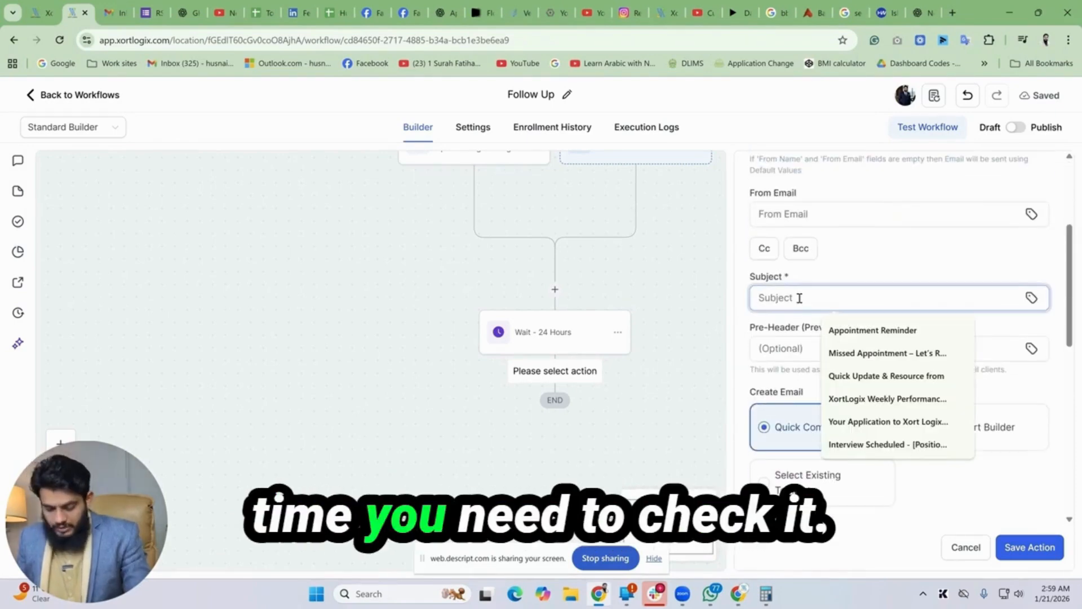
{"action": "left_click", "coordinate": [817, 300]}
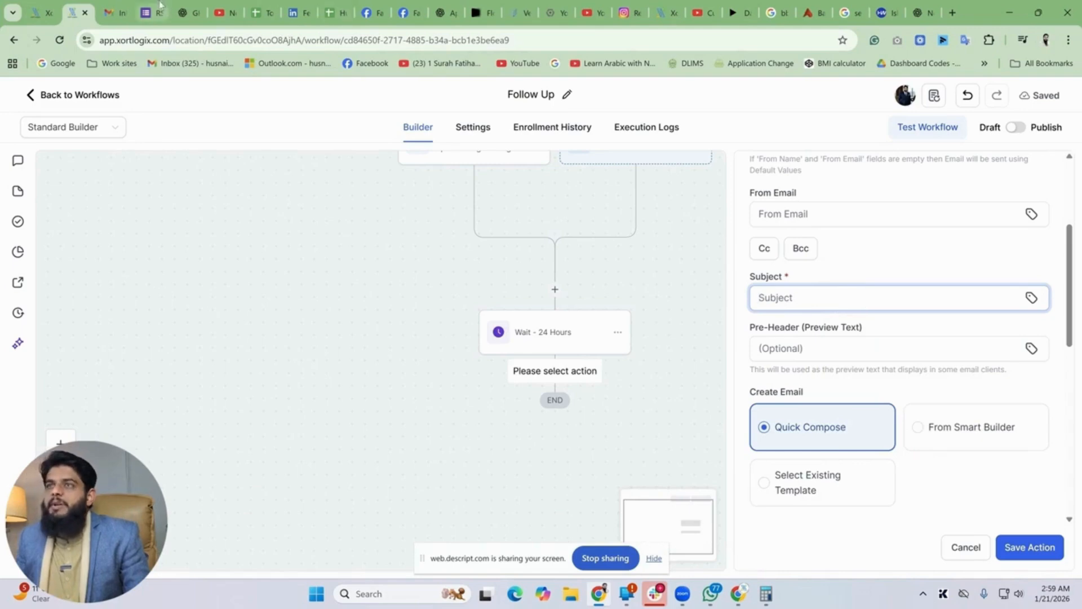
{"action": "left_click", "coordinate": [922, 12]}
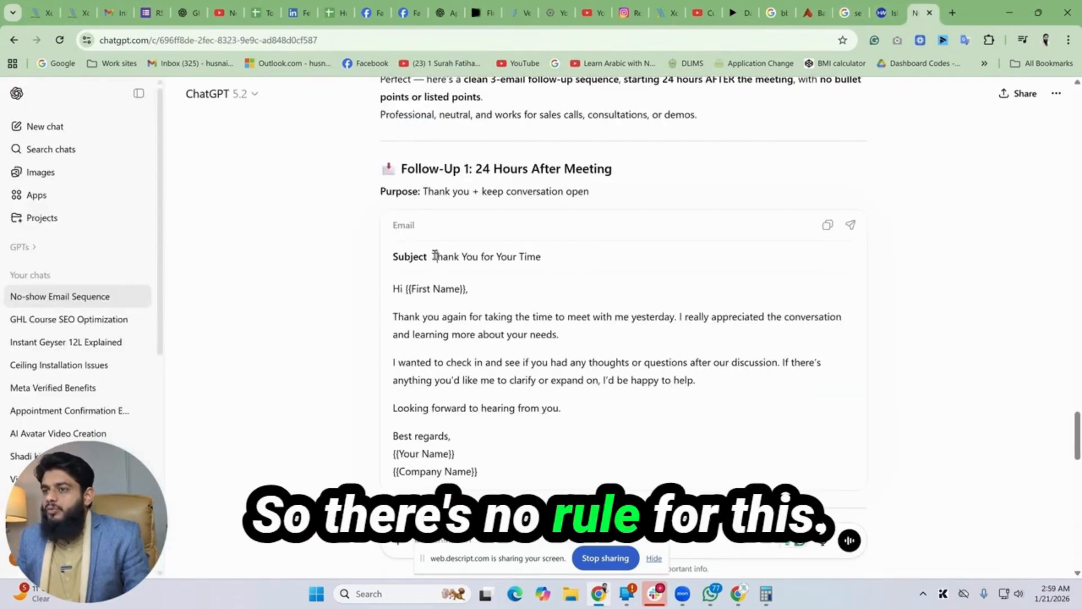
{"action": "left_click_drag", "start_coordinate": [433, 256], "coordinate": [556, 257]}
{"action": "key", "text": "ctrl+c"}
{"action": "left_click", "coordinate": [74, 13]}
{"action": "left_click", "coordinate": [851, 298]}
{"action": "key", "text": "ctrl+v"}
Copy the body of ChatGPT's Follow-Up 1 email into the email action's message.
{"action": "scroll", "coordinate": [876, 382], "scroll_direction": "down", "scroll_amount": 5}
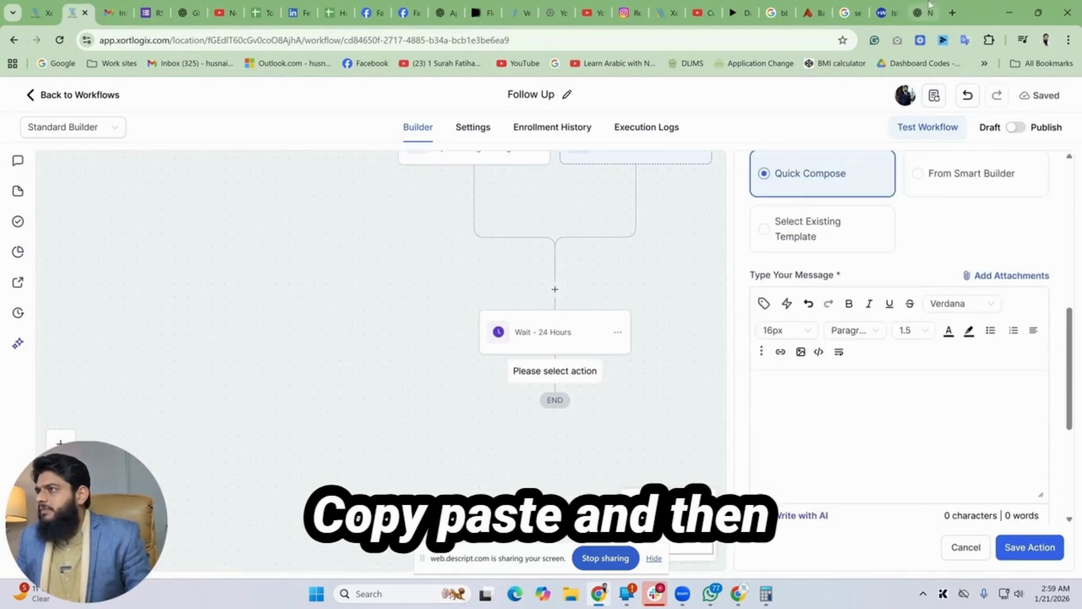
{"action": "left_click", "coordinate": [922, 12]}
{"action": "left_click_drag", "start_coordinate": [433, 336], "coordinate": [496, 466]}
{"action": "left_click", "coordinate": [85, 8]}
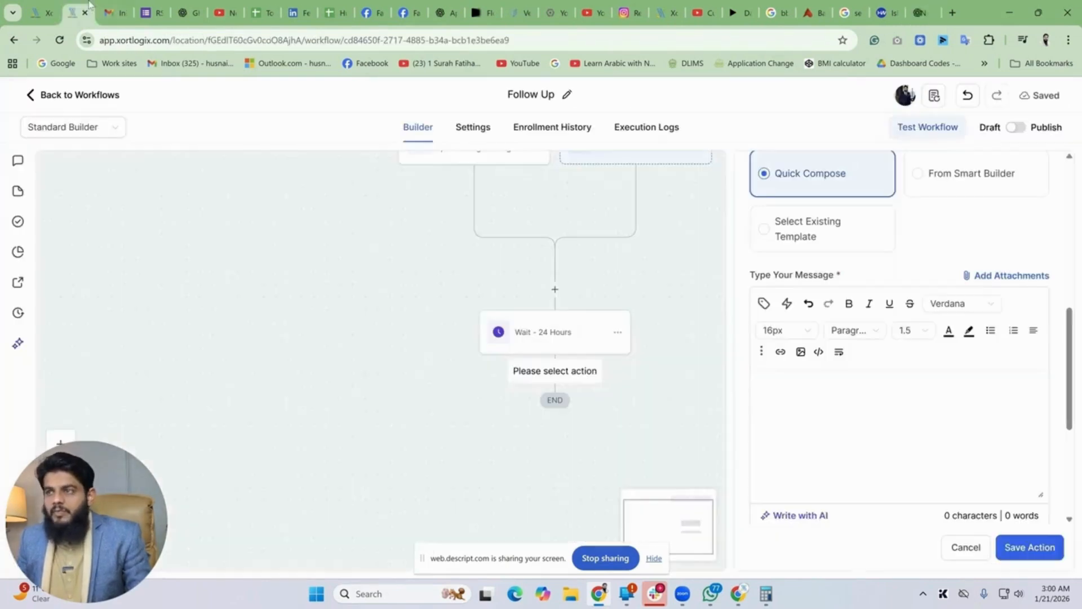
{"action": "left_click", "coordinate": [859, 443]}
{"action": "key", "text": "ctrl+v"}
Replace the {{First Name}} placeholder in the greeting with the contact's first name custom value.
{"action": "scroll", "coordinate": [902, 310], "scroll_direction": "down", "scroll_amount": 3}
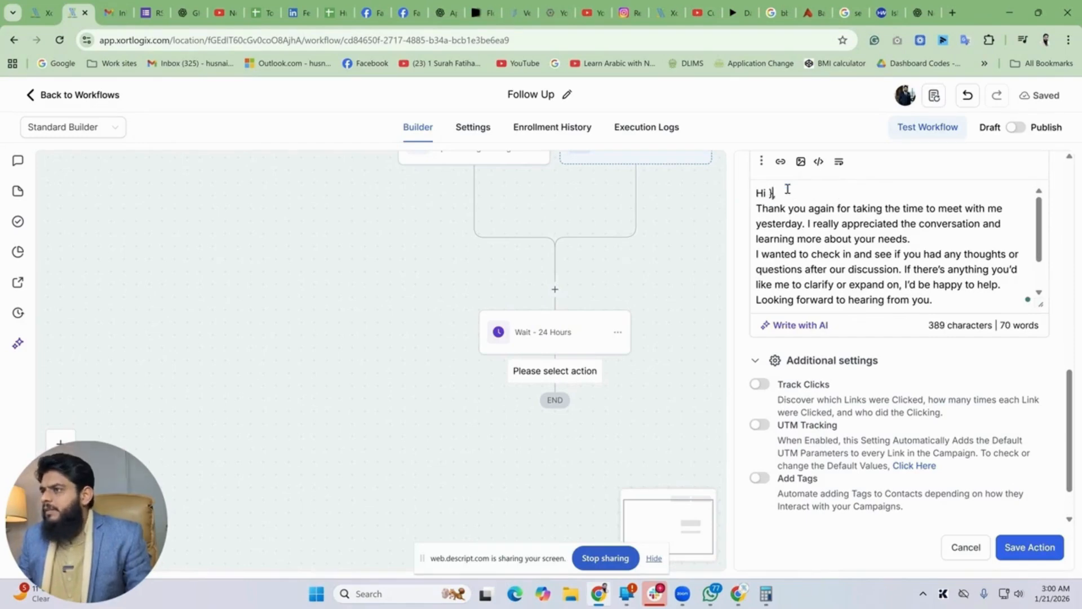
{"action": "scroll", "coordinate": [787, 189], "scroll_direction": "up", "scroll_amount": 4}
{"action": "left_click", "coordinate": [764, 303]}
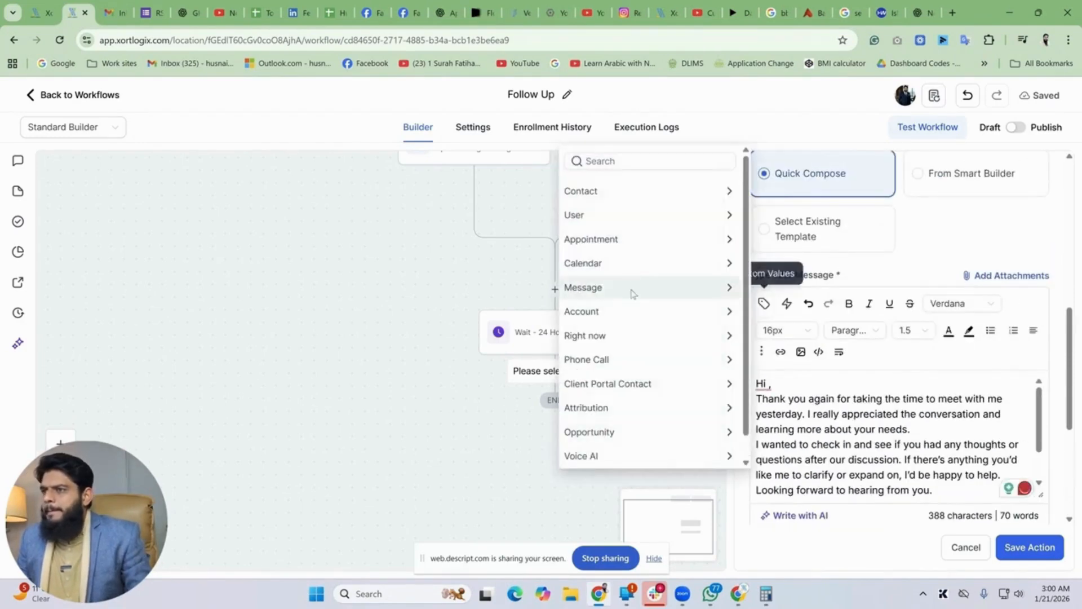
{"action": "left_click", "coordinate": [625, 197]}
{"action": "left_click", "coordinate": [668, 238]}
Replace the {{Your Name}} placeholder in the sign-off with the user's first name custom value.
{"action": "scroll", "coordinate": [964, 413], "scroll_direction": "down", "scroll_amount": 5}
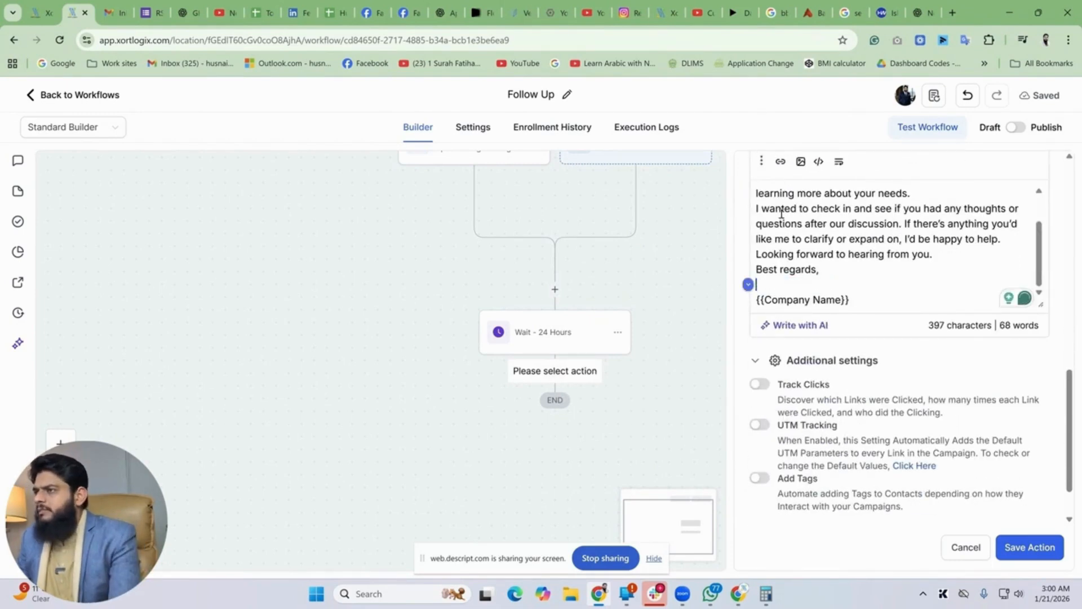
{"action": "scroll", "coordinate": [882, 337], "scroll_direction": "up", "scroll_amount": 5}
{"action": "left_click", "coordinate": [764, 178]}
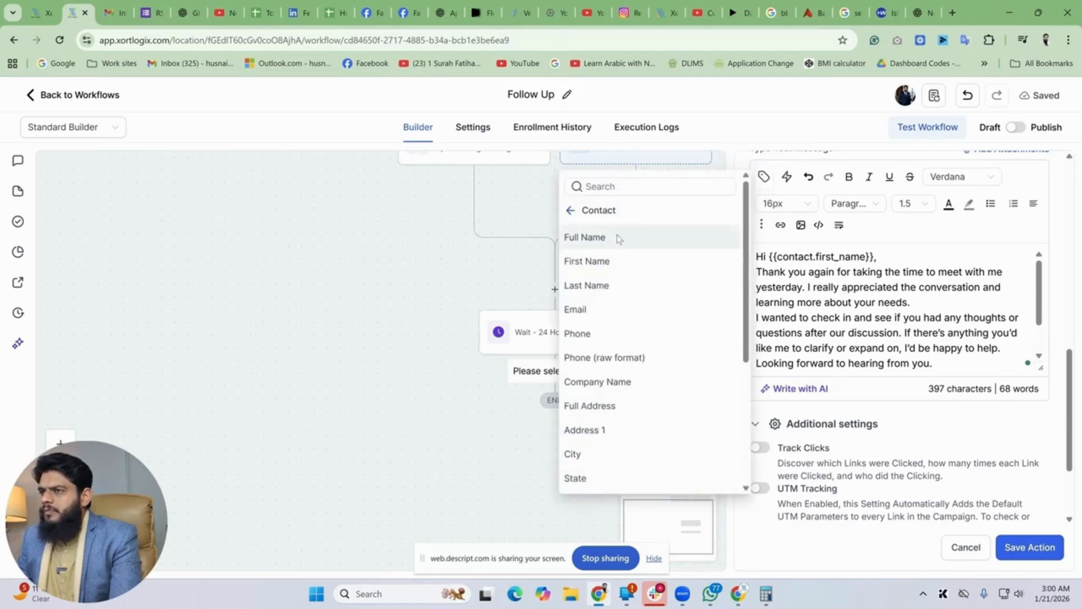
{"action": "left_click", "coordinate": [571, 213]}
{"action": "left_click", "coordinate": [580, 239]}
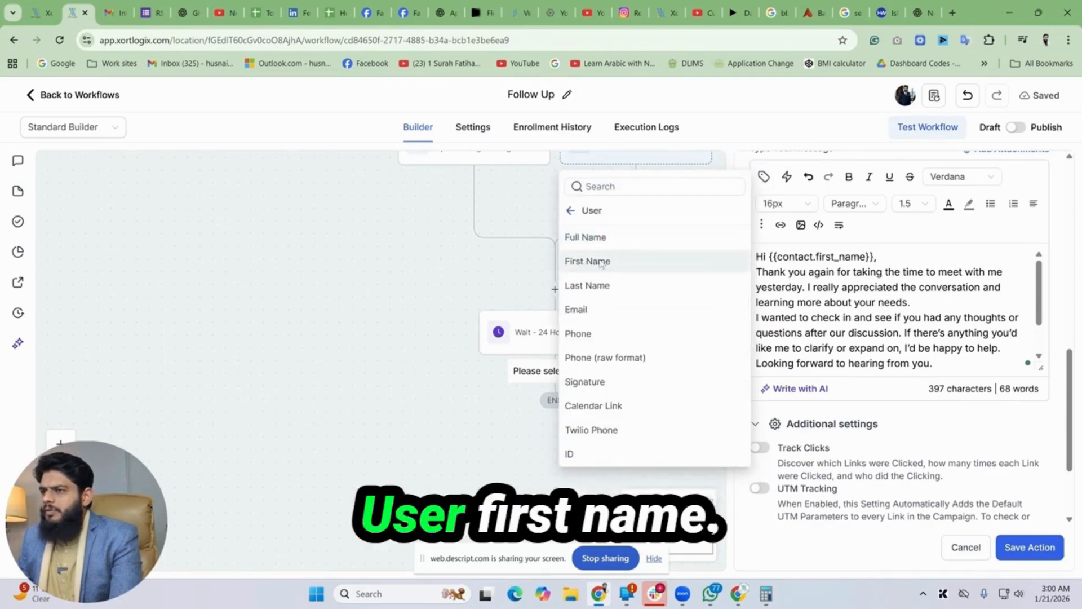
{"action": "left_click", "coordinate": [588, 261]}
Replace the {{Company Name}} placeholder in the sign-off with the account name custom value.
{"action": "scroll", "coordinate": [896, 352], "scroll_direction": "down", "scroll_amount": 1}
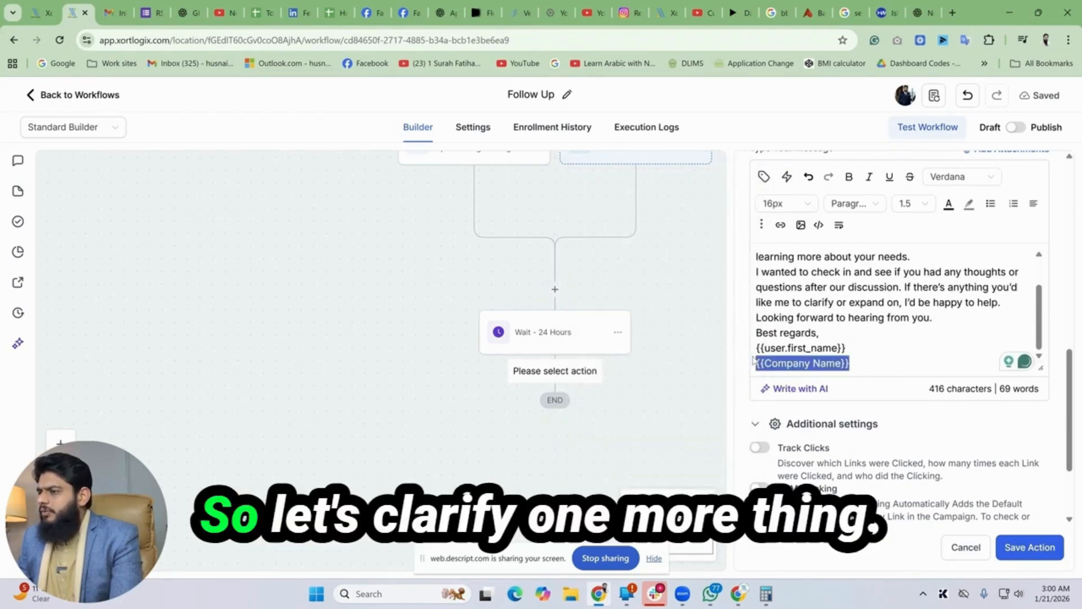
{"action": "left_click", "coordinate": [763, 178]}
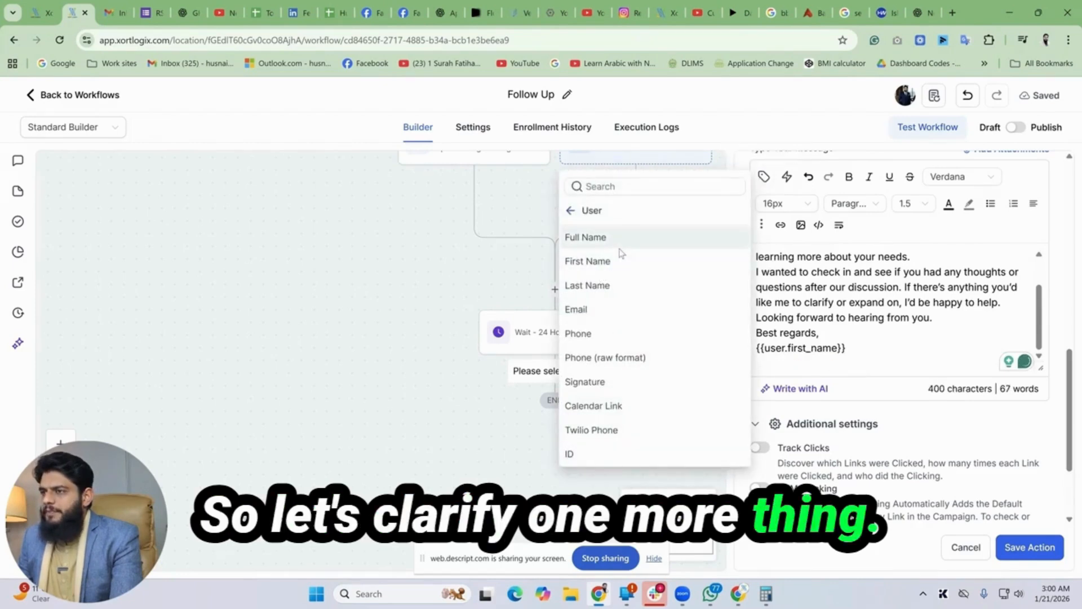
{"action": "left_click", "coordinate": [570, 210]}
{"action": "left_click", "coordinate": [618, 346]}
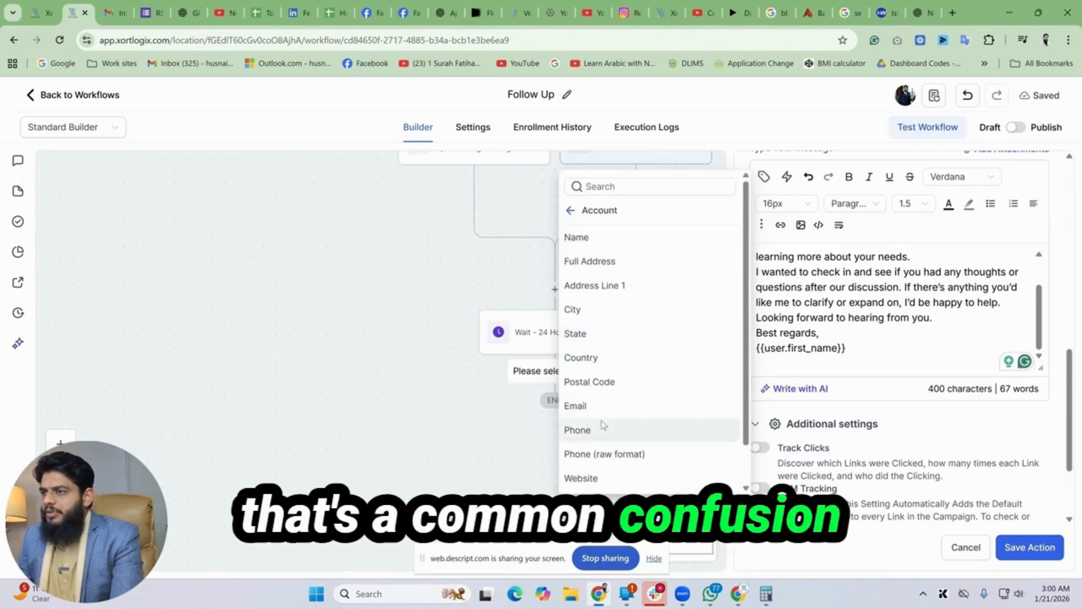
{"action": "scroll", "coordinate": [625, 383], "scroll_direction": "down", "scroll_amount": 2}
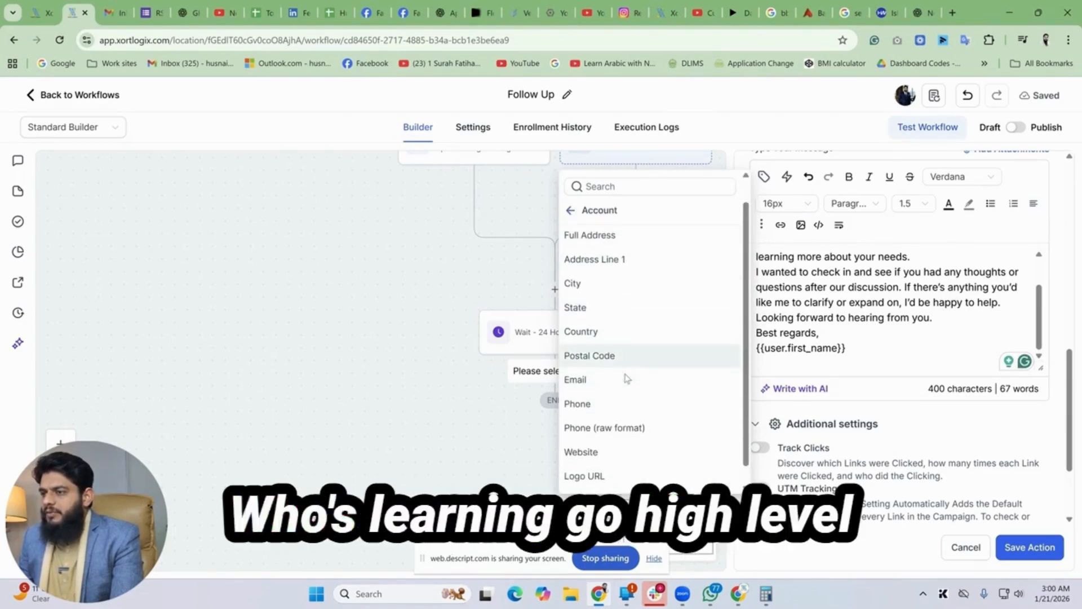
{"action": "scroll", "coordinate": [620, 352], "scroll_direction": "up", "scroll_amount": 2}
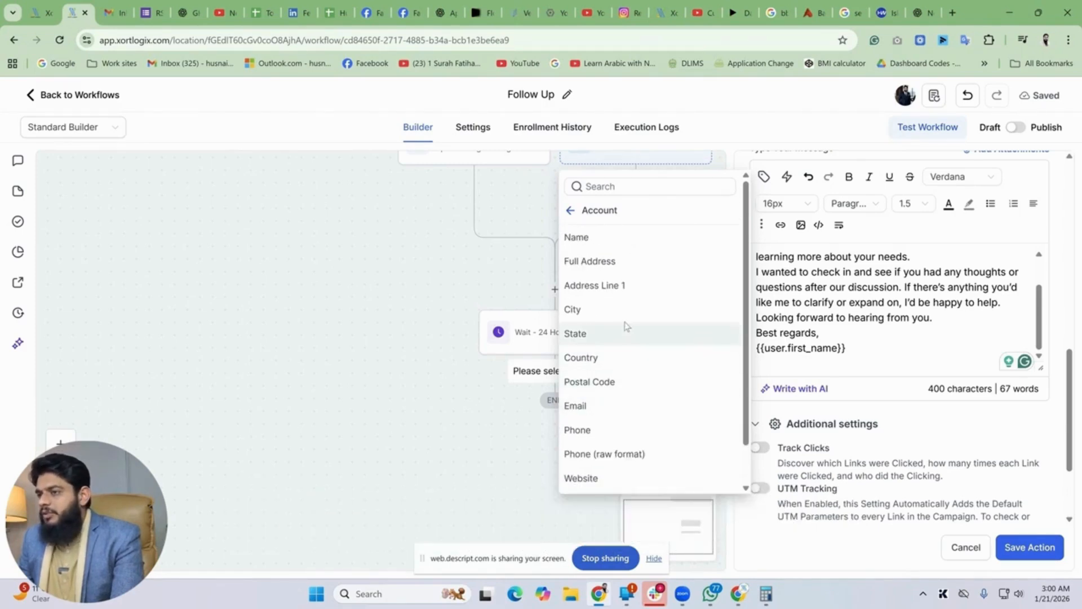
{"action": "left_click", "coordinate": [592, 237]}
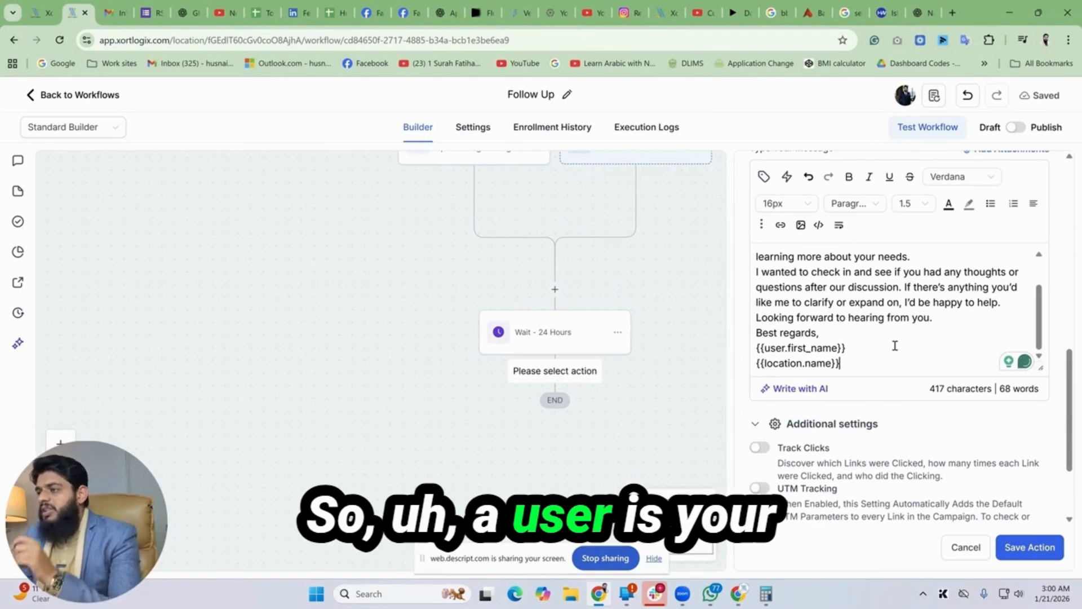
Check the personalised message of the 24-hour follow-up email and save the email action.
{"action": "scroll", "coordinate": [895, 344], "scroll_direction": "up", "scroll_amount": 3}
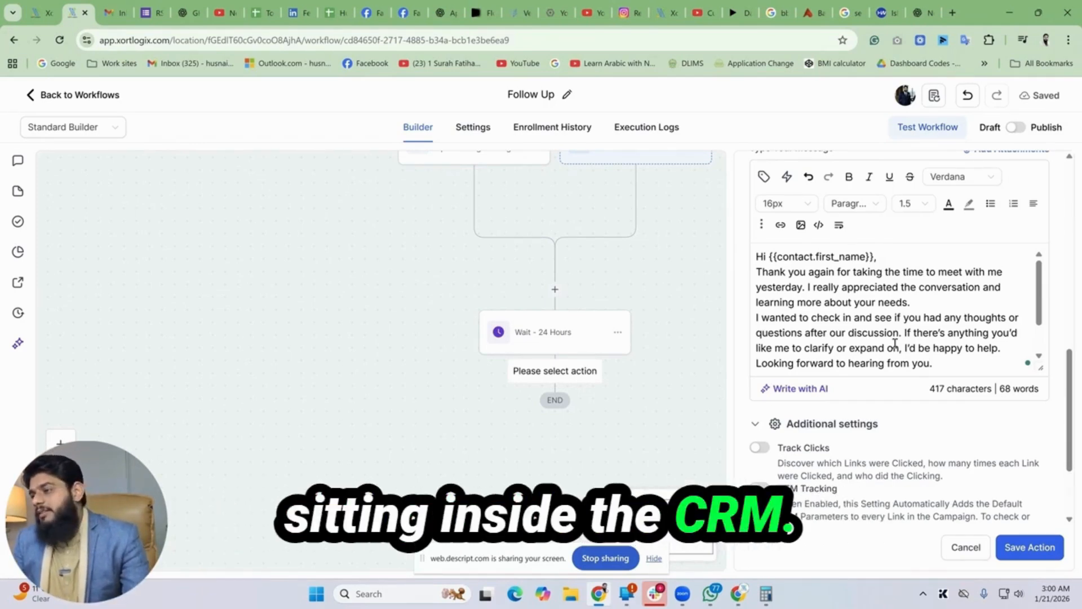
{"action": "scroll", "coordinate": [921, 307], "scroll_direction": "down", "scroll_amount": 2}
{"action": "scroll", "coordinate": [930, 307], "scroll_direction": "up", "scroll_amount": 2}
{"action": "left_click", "coordinate": [1035, 545]}
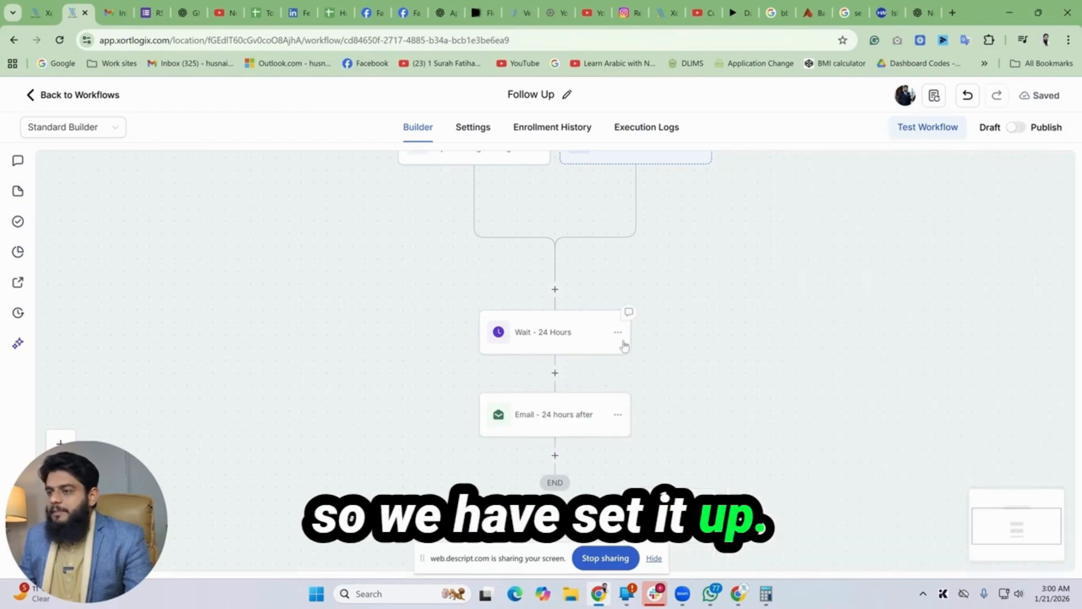
Copy all actions from the 24-hour wait onward and paste them below the 24-hour email, before the workflow's end.
{"action": "left_click", "coordinate": [617, 337]}
{"action": "left_click", "coordinate": [685, 363]}
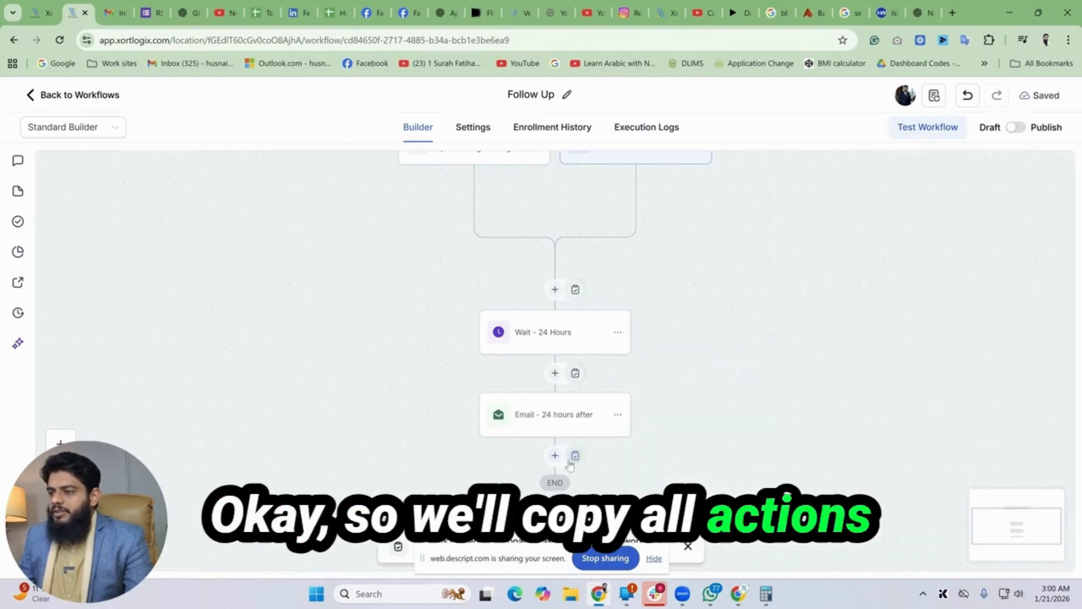
{"action": "left_click", "coordinate": [575, 455]}
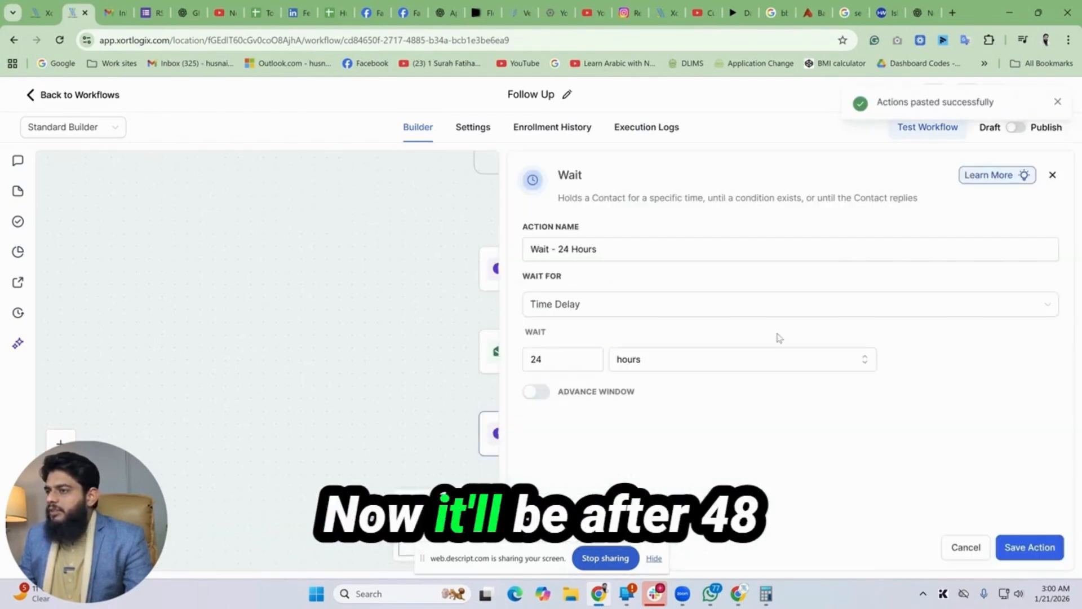
Rename the pasted wait action "Wait - 48 Hours", keep its 24-hour time delay, and save it.
{"action": "left_click", "coordinate": [568, 250]}
{"action": "key", "text": "BackSpace"}
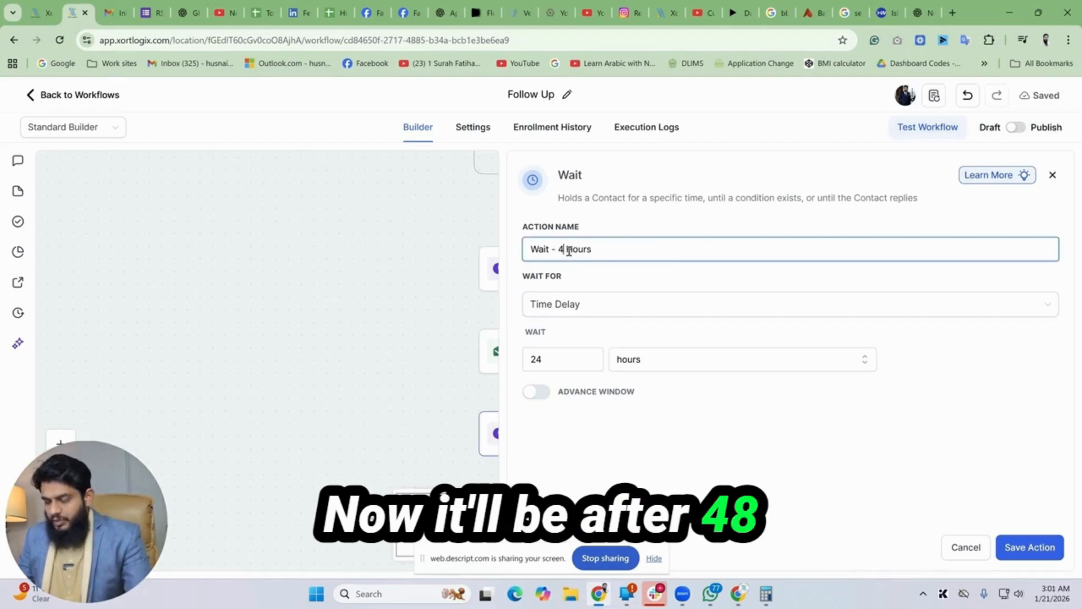
{"action": "type", "text": "8"}
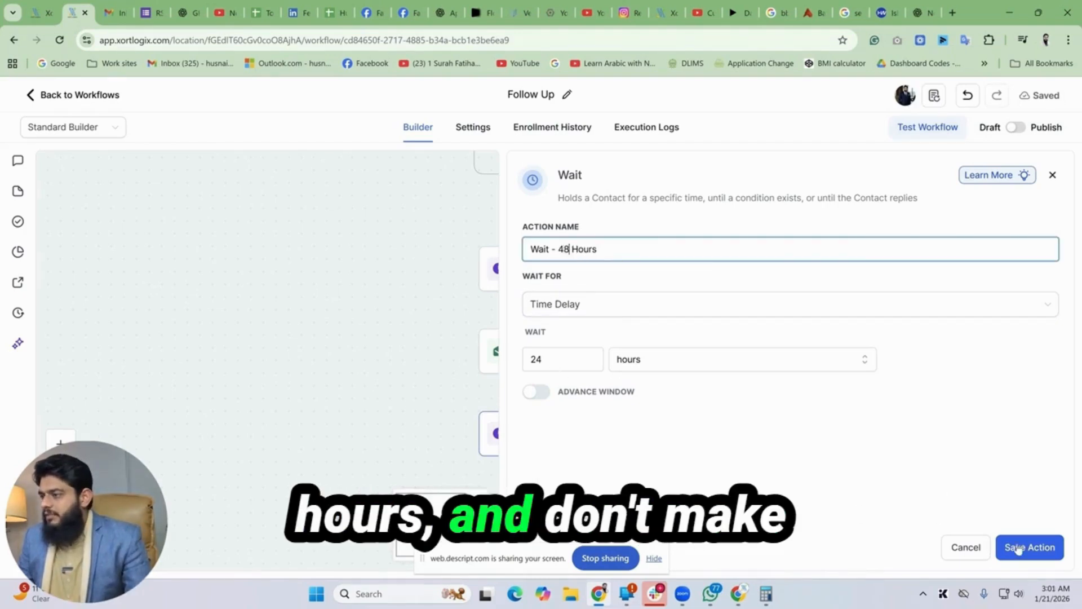
{"action": "left_click", "coordinate": [999, 545]}
{"action": "left_click", "coordinate": [586, 437]}
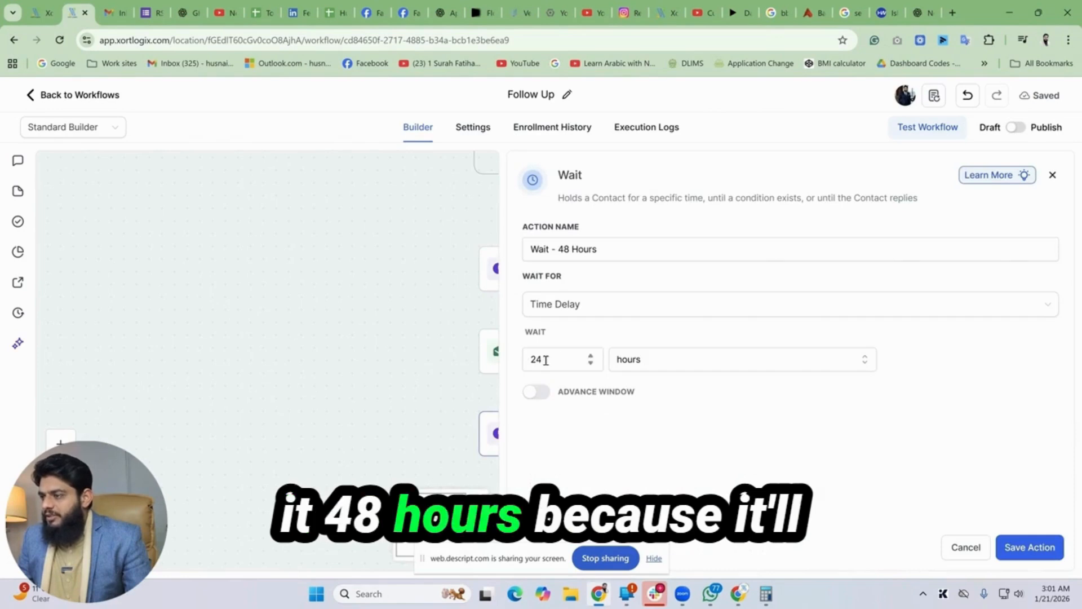
{"action": "left_click", "coordinate": [1027, 548]}
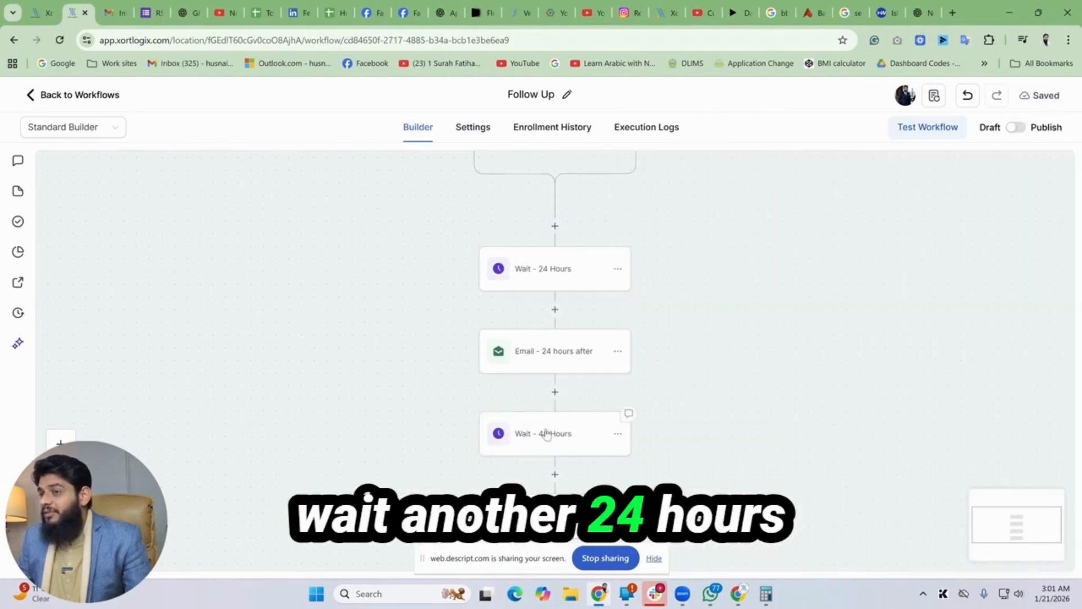
Rename the pasted email action below the 48-hour wait "Email - 48 hours after".
{"action": "scroll", "coordinate": [574, 372], "scroll_direction": "down", "scroll_amount": 1}
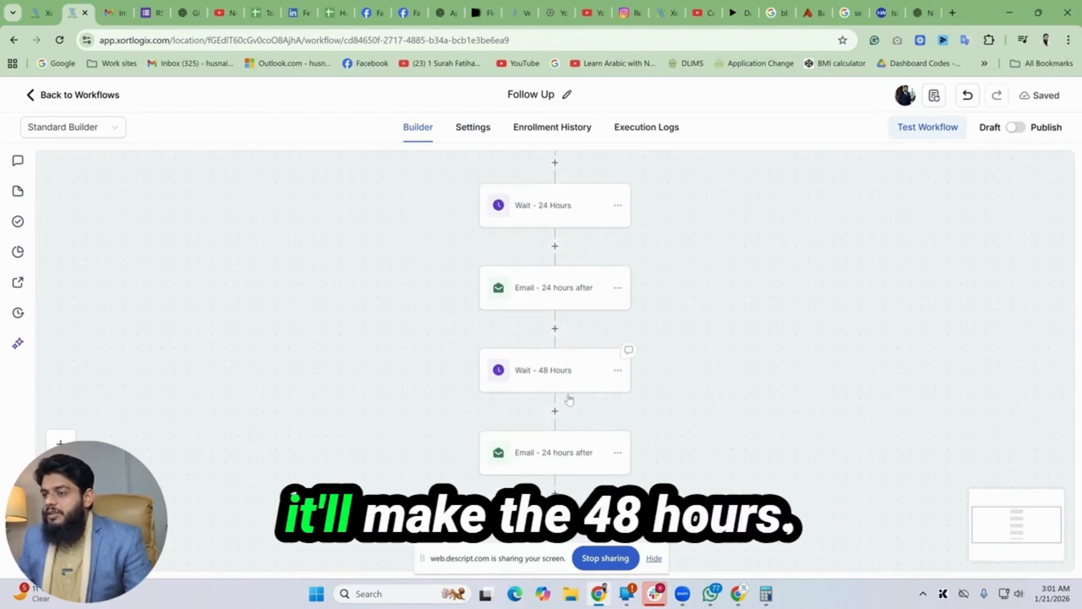
{"action": "left_click", "coordinate": [563, 454]}
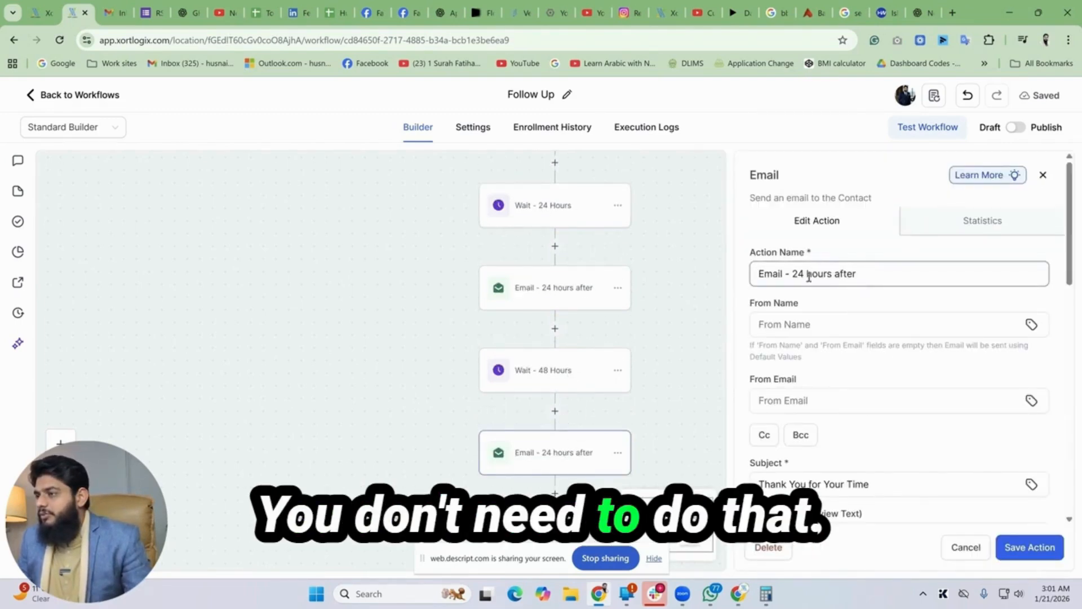
{"action": "left_click", "coordinate": [804, 274]}
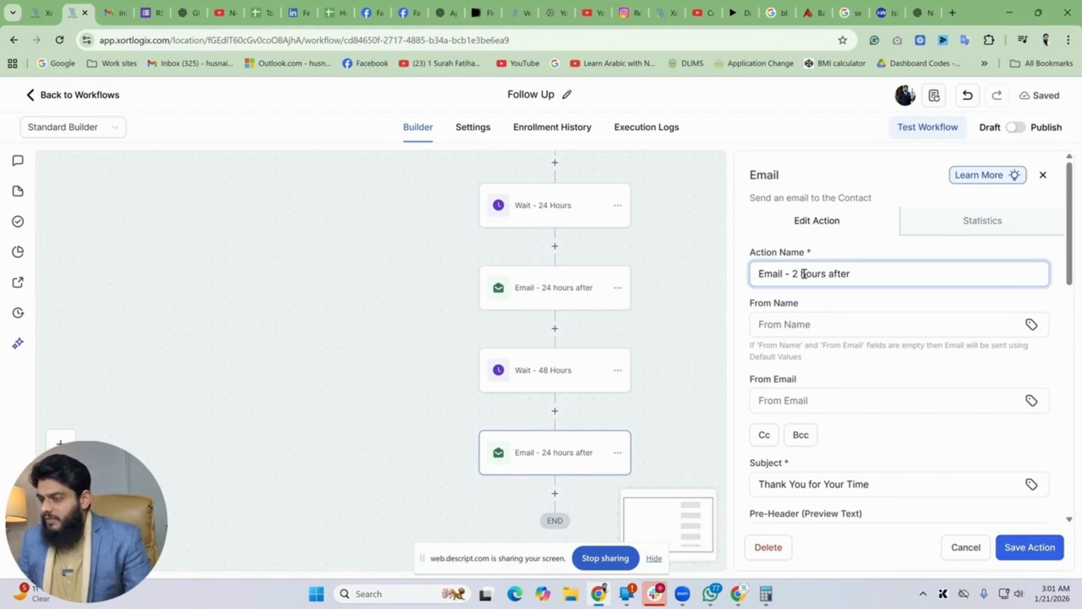
{"action": "type", "text": "48"}
Replace the 48-hour email's subject with "Following Up on Our Conversation" from ChatGPT's Follow-Up 2 email.
{"action": "scroll", "coordinate": [883, 385], "scroll_direction": "down", "scroll_amount": 8}
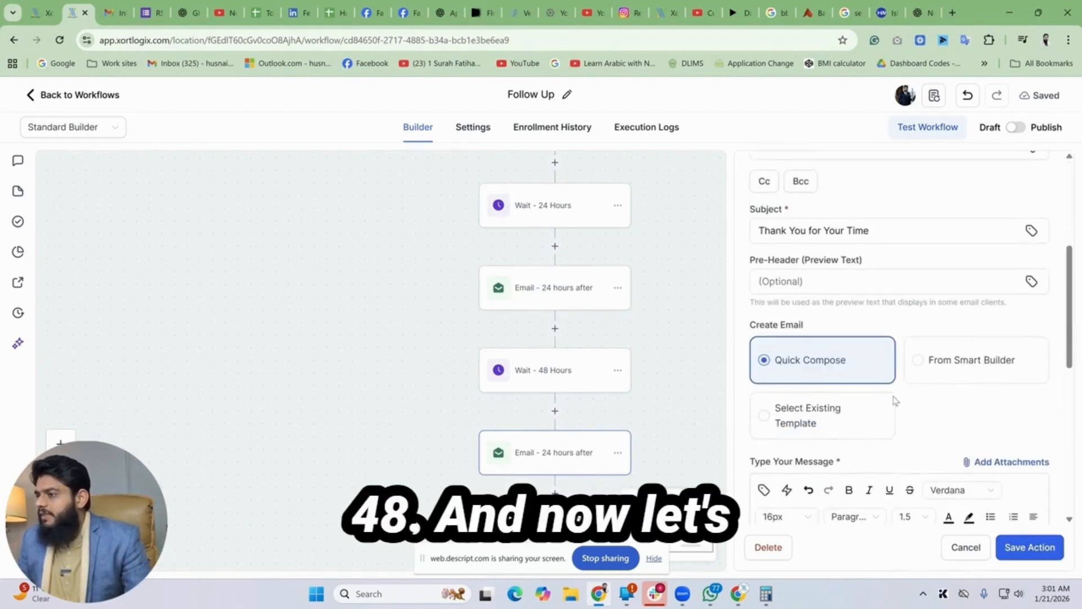
{"action": "scroll", "coordinate": [883, 385], "scroll_direction": "up", "scroll_amount": 2}
{"action": "scroll", "coordinate": [884, 386], "scroll_direction": "down", "scroll_amount": 2}
{"action": "scroll", "coordinate": [833, 182], "scroll_direction": "up", "scroll_amount": 3}
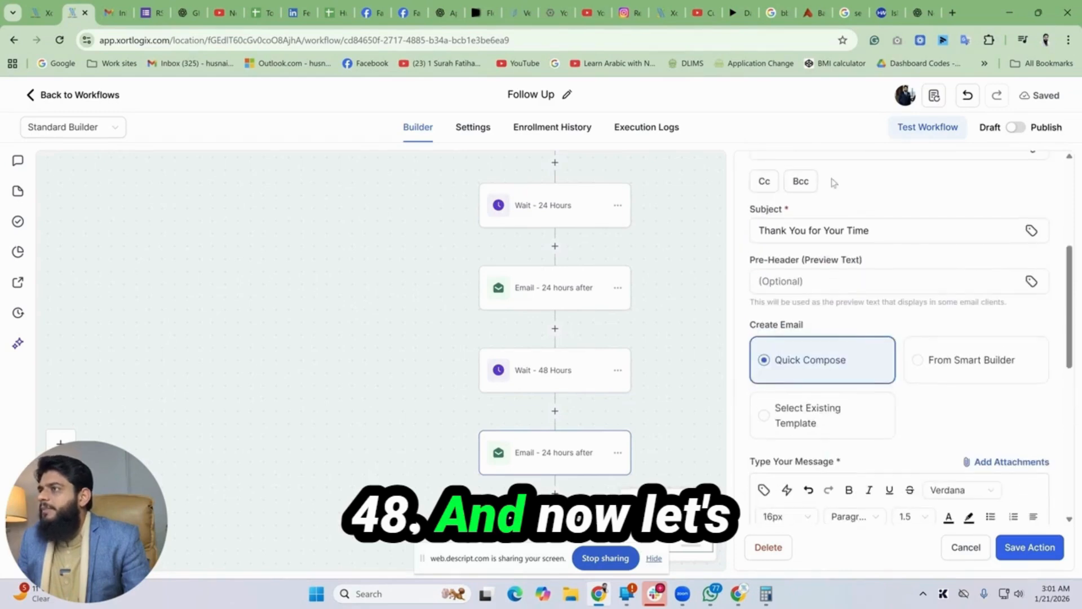
{"action": "left_click", "coordinate": [919, 12]}
{"action": "scroll", "coordinate": [513, 367], "scroll_direction": "down", "scroll_amount": 8}
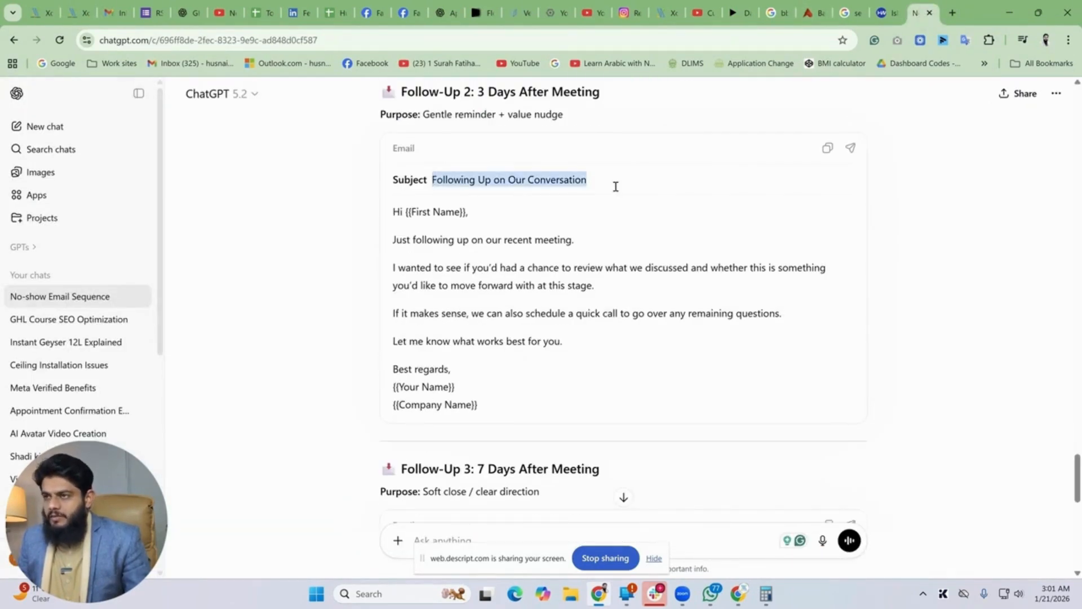
{"action": "left_click", "coordinate": [79, 12]}
{"action": "scroll", "coordinate": [908, 443], "scroll_direction": "down", "scroll_amount": 3}
{"action": "scroll", "coordinate": [863, 403], "scroll_direction": "up", "scroll_amount": 3}
{"action": "left_click_drag", "start_coordinate": [785, 231], "coordinate": [681, 227]}
{"action": "key", "text": "ctrl+v"}
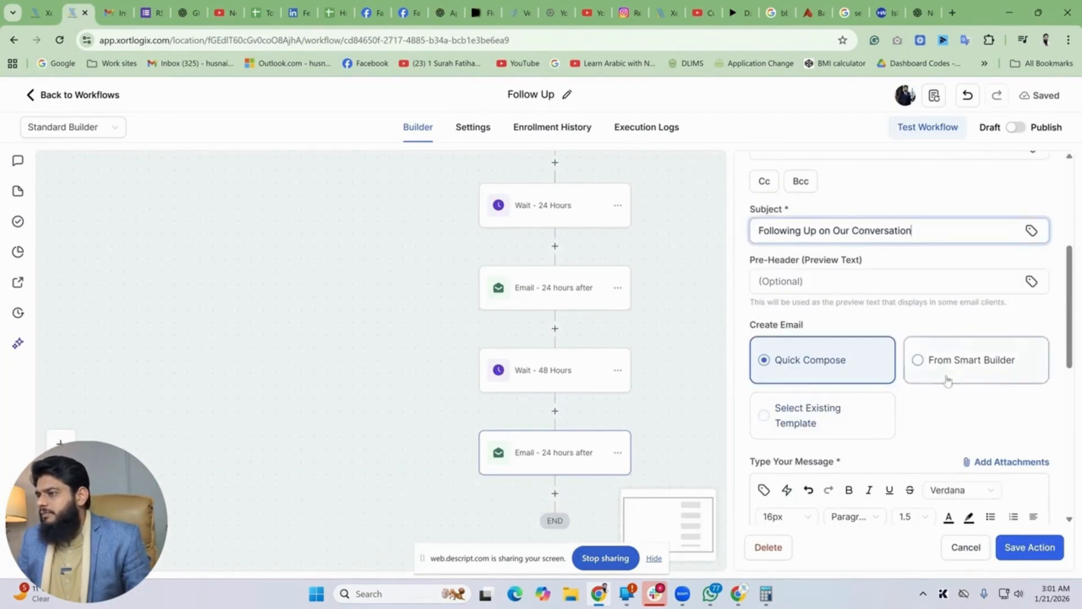
Replace the message between greeting and sign-off with ChatGPT's Follow-Up 2 body text, keeping the custom values, and save the email action.
{"action": "scroll", "coordinate": [945, 375], "scroll_direction": "down", "scroll_amount": 3}
{"action": "scroll", "coordinate": [889, 417], "scroll_direction": "down", "scroll_amount": 1}
{"action": "left_click", "coordinate": [924, 11]}
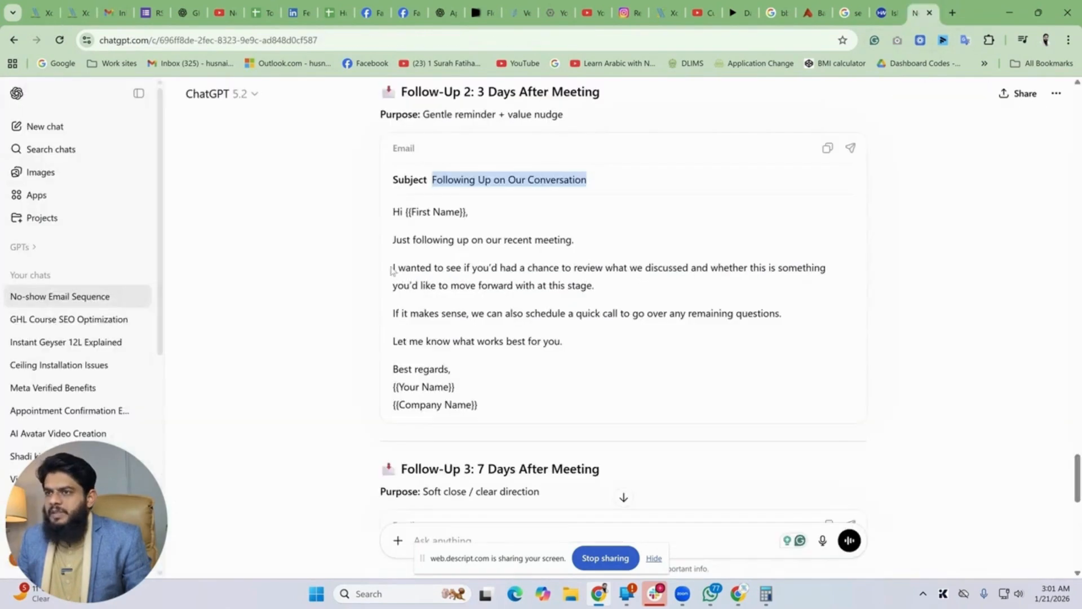
{"action": "left_click", "coordinate": [405, 241]}
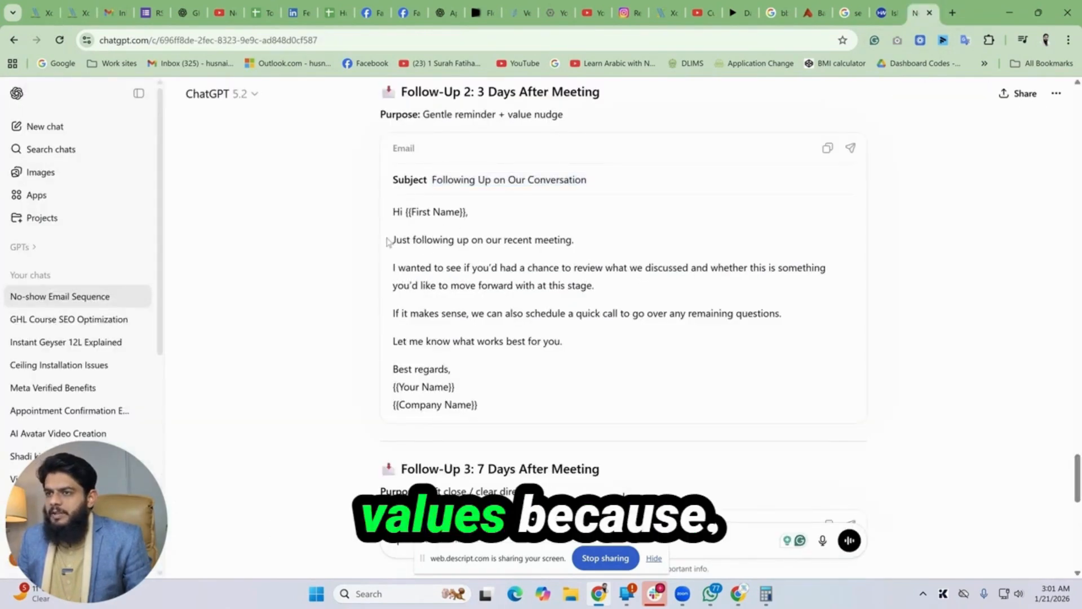
{"action": "left_click_drag", "start_coordinate": [390, 240], "coordinate": [601, 339]}
{"action": "key", "text": "ctrl+c"}
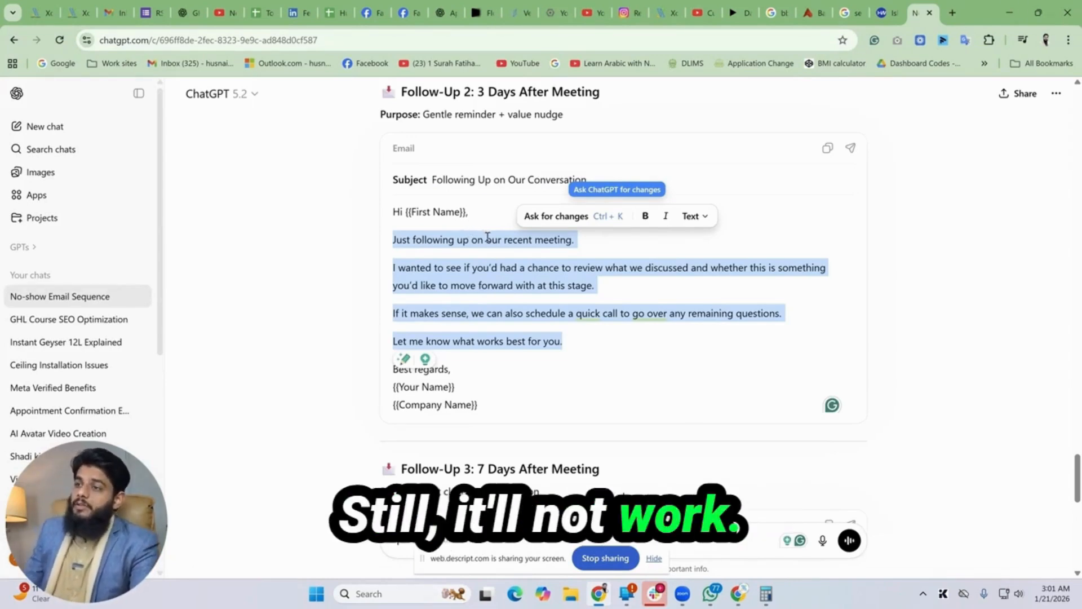
{"action": "left_click", "coordinate": [75, 13]}
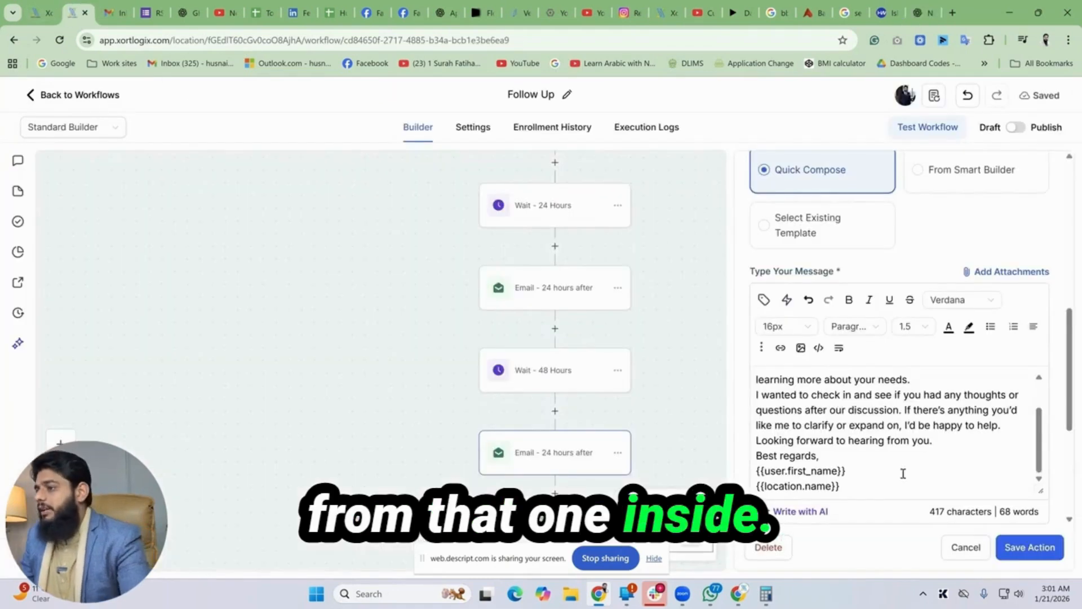
{"action": "scroll", "coordinate": [891, 444], "scroll_direction": "up", "scroll_amount": 2}
{"action": "left_click_drag", "start_coordinate": [756, 395], "coordinate": [940, 445]}
{"action": "key", "text": "ctrl+v"}
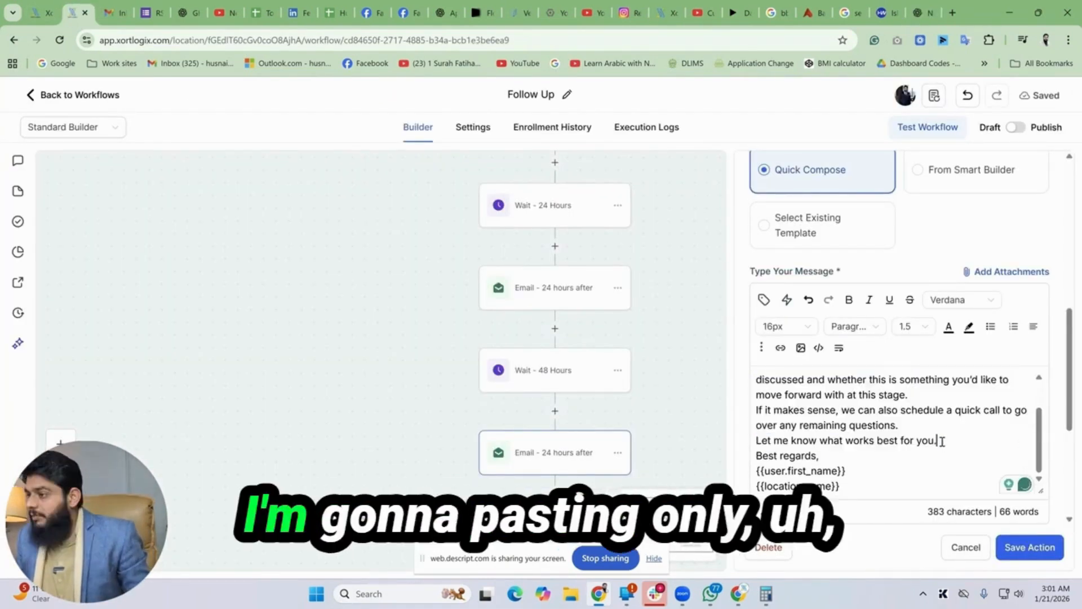
{"action": "scroll", "coordinate": [940, 446], "scroll_direction": "up", "scroll_amount": 3}
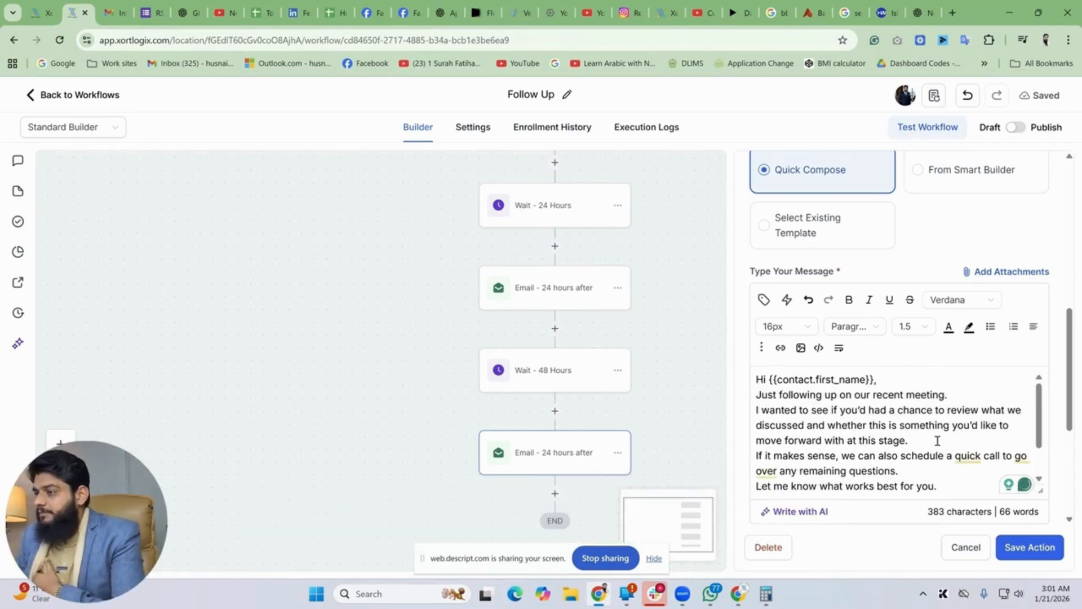
{"action": "left_click", "coordinate": [1021, 557]}
Copy all actions from the 48-hour wait onward and paste them below the 48-hour email.
{"action": "scroll", "coordinate": [573, 442], "scroll_direction": "down", "scroll_amount": 1}
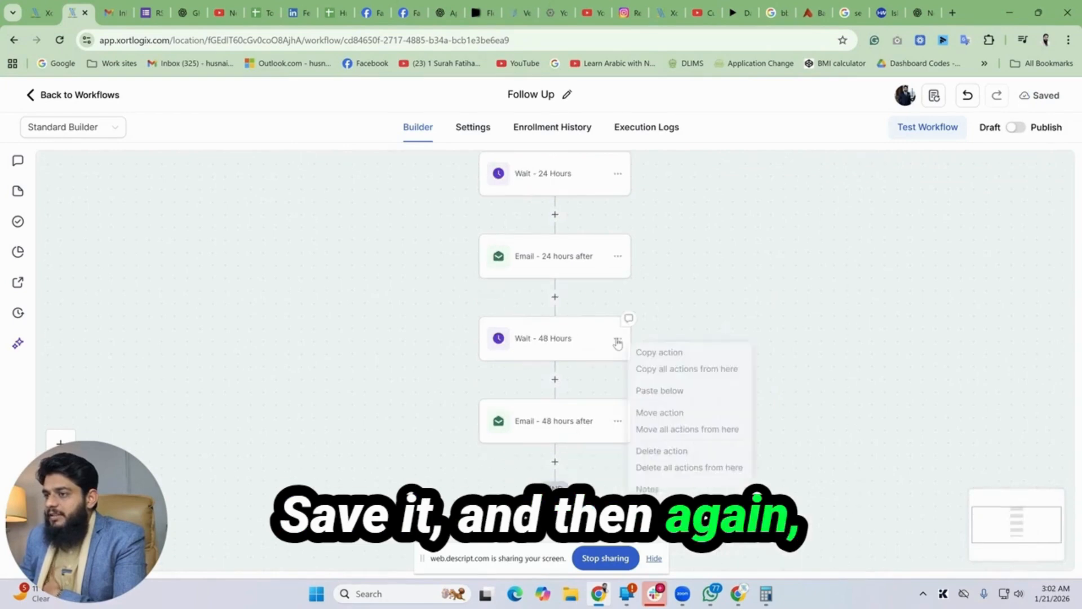
{"action": "left_click", "coordinate": [618, 342]}
{"action": "left_click", "coordinate": [664, 370]}
{"action": "left_click", "coordinate": [557, 435]}
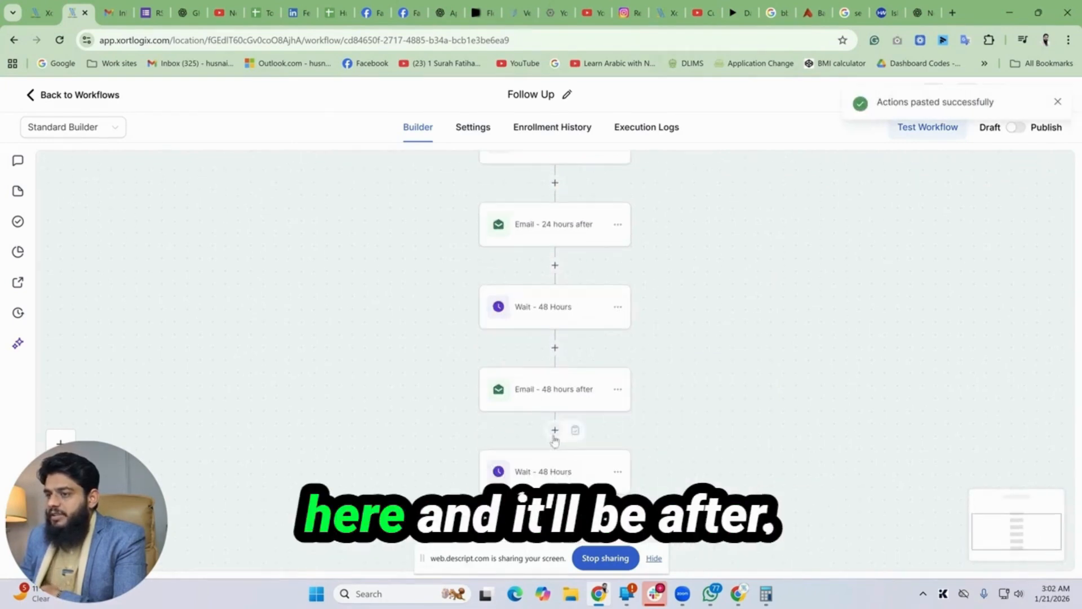
Rename the newly pasted wait action "Wait - 72 Hours" and save it.
{"action": "left_click", "coordinate": [555, 468]}
{"action": "left_click", "coordinate": [568, 250]}
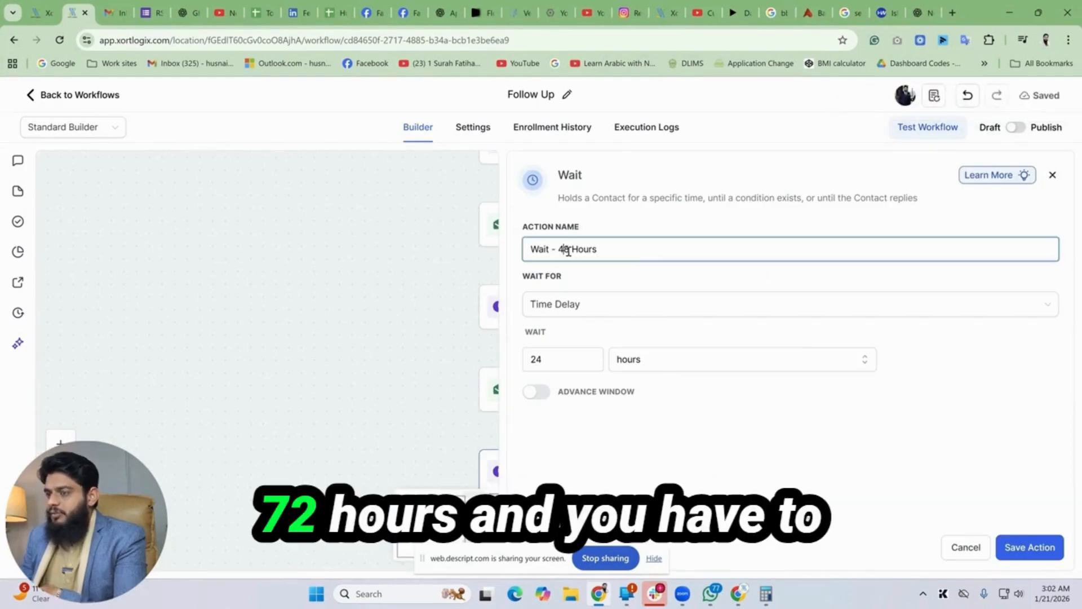
{"action": "key", "text": "BackSpace"}
{"action": "key", "text": "BackSpace"}
{"action": "type", "text": "72"}
{"action": "left_click", "coordinate": [1029, 547]}
Check the timing of ChatGPT's Follow-Up 3 email against the wait actions already in the workflow.
{"action": "left_click", "coordinate": [919, 12]}
{"action": "scroll", "coordinate": [478, 253], "scroll_direction": "down", "scroll_amount": 5}
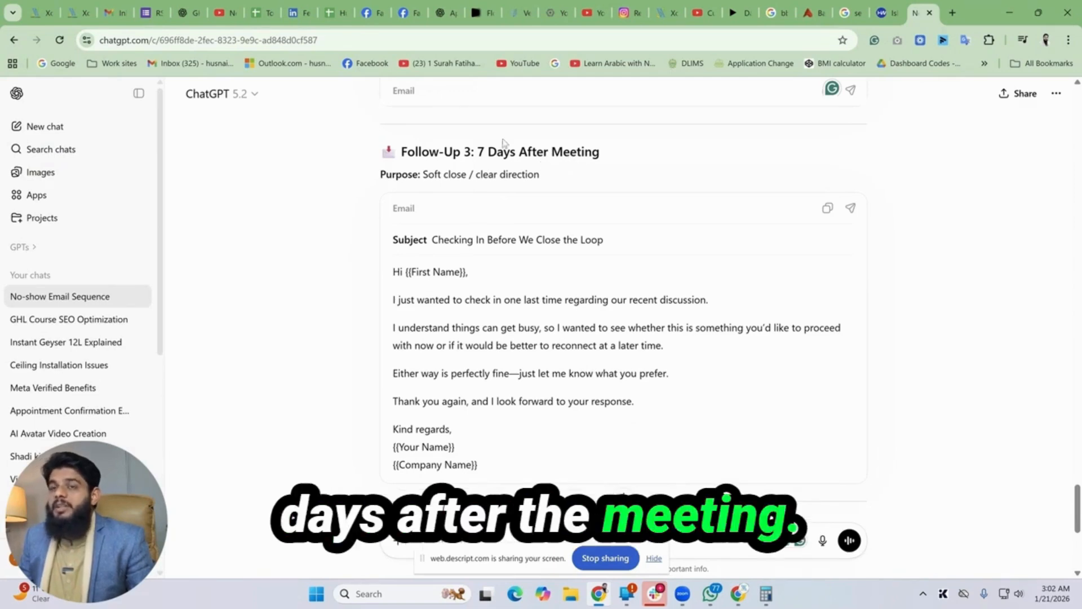
{"action": "left_click", "coordinate": [83, 9]}
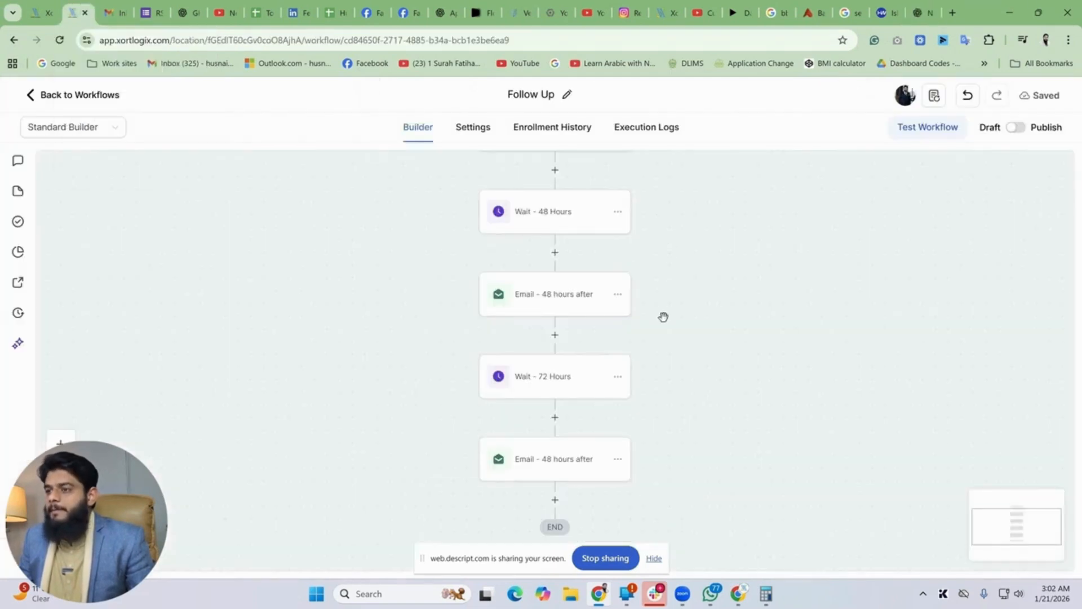
{"action": "left_click", "coordinate": [580, 379]}
{"action": "left_click", "coordinate": [964, 545]}
{"action": "scroll", "coordinate": [599, 314], "scroll_direction": "up", "scroll_amount": 3}
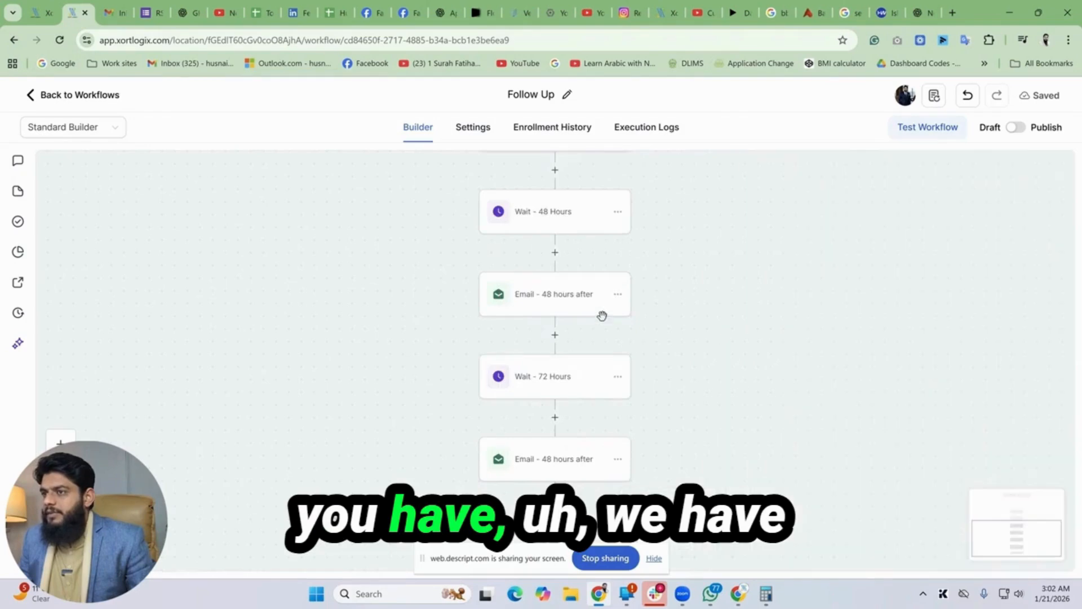
{"action": "scroll", "coordinate": [599, 309], "scroll_direction": "up", "scroll_amount": 2}
{"action": "scroll", "coordinate": [599, 308], "scroll_direction": "down", "scroll_amount": 2}
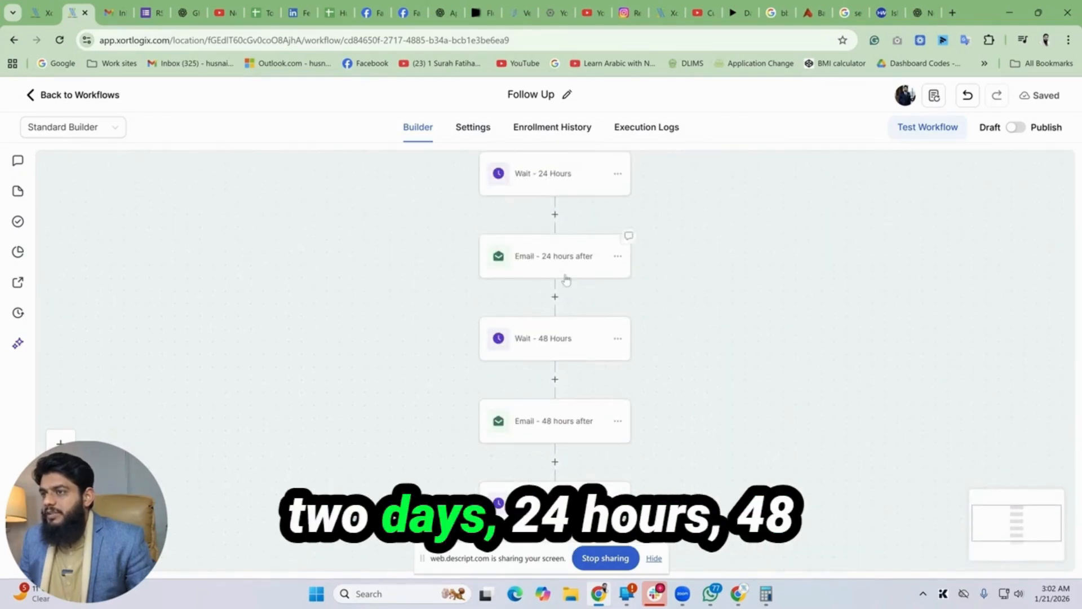
{"action": "scroll", "coordinate": [563, 345], "scroll_direction": "down", "scroll_amount": 1}
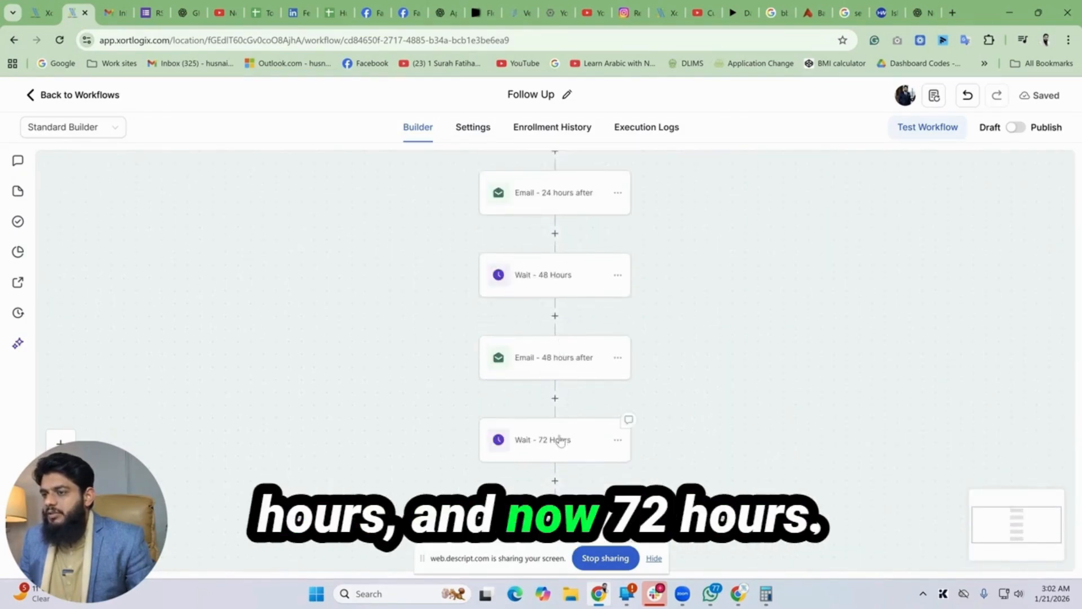
{"action": "scroll", "coordinate": [560, 434], "scroll_direction": "down", "scroll_amount": 1}
Set the time delay of the "Wait - 72 Hours" action to 5 days and save it.
{"action": "left_click", "coordinate": [554, 381]}
{"action": "left_click", "coordinate": [635, 362]}
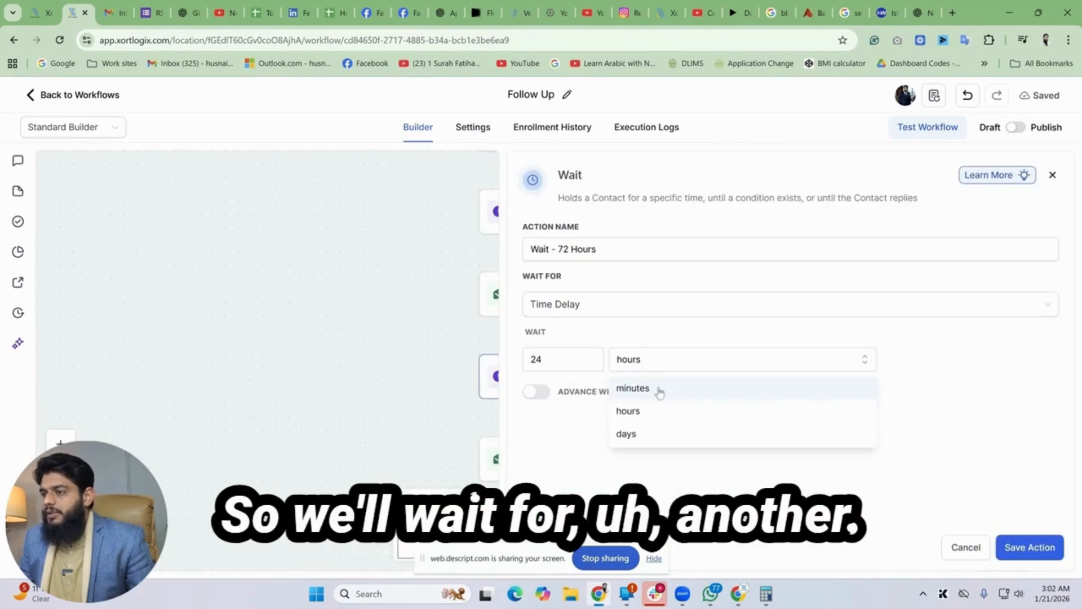
{"action": "left_click", "coordinate": [642, 434]}
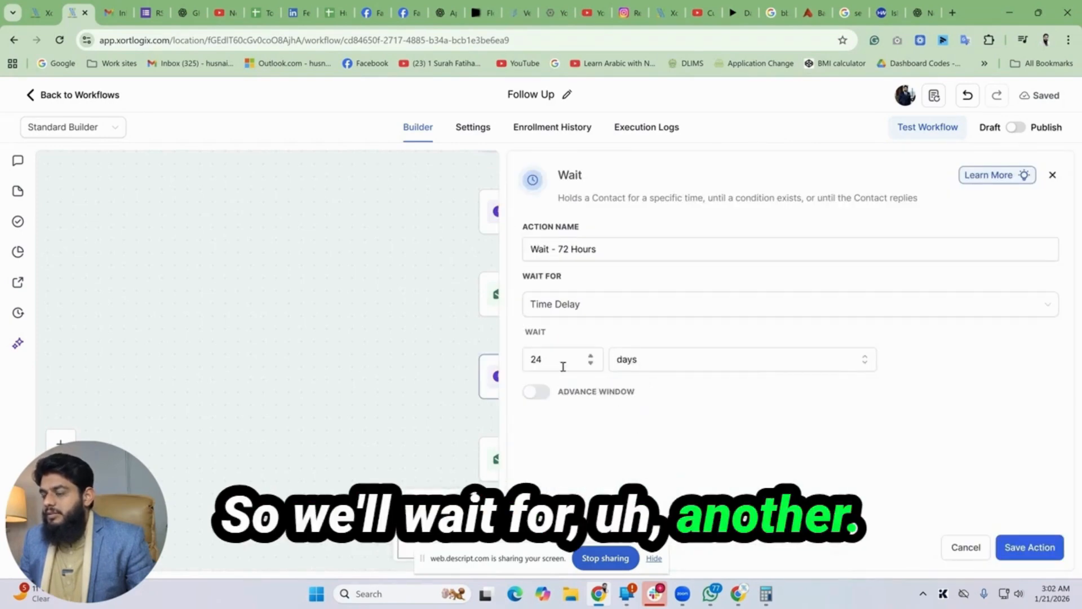
{"action": "left_click", "coordinate": [527, 358]}
{"action": "type", "text": "5"}
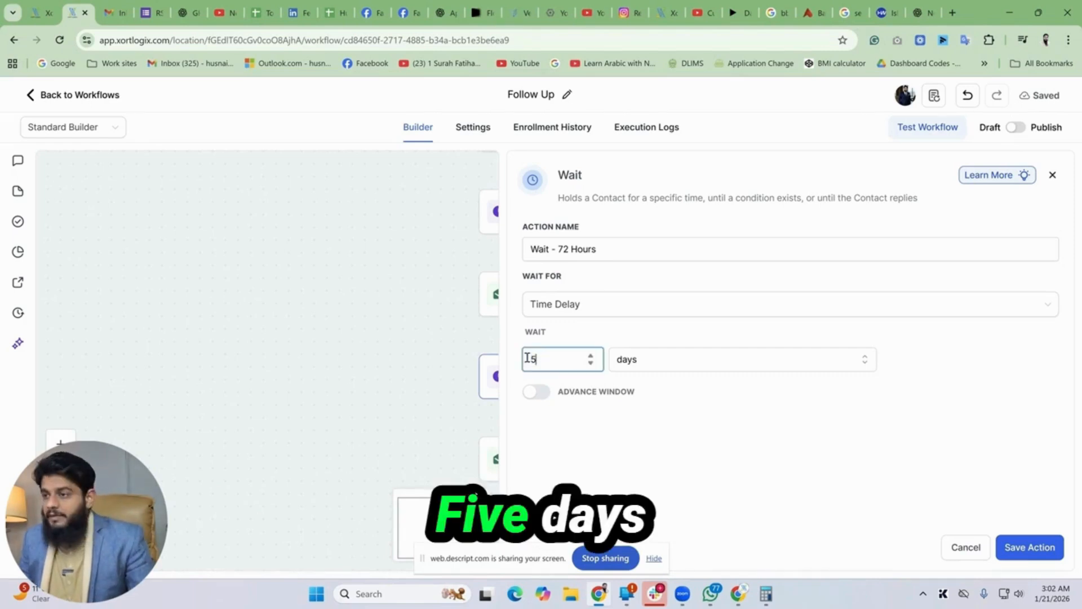
{"action": "left_click", "coordinate": [1027, 548]}
Enable the advance window for the 72-hour wait, resuming Monday to Friday from 09:00 AM to 5:00 PM, and save it.
{"action": "left_click", "coordinate": [590, 381]}
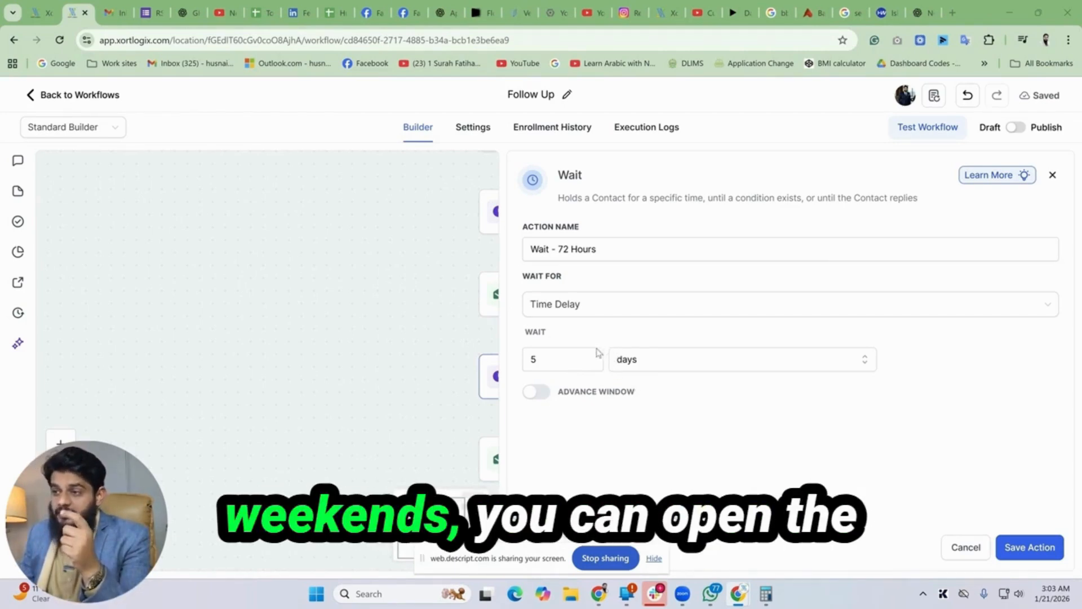
{"action": "left_click", "coordinate": [537, 393]}
{"action": "scroll", "coordinate": [753, 395], "scroll_direction": "down", "scroll_amount": 2}
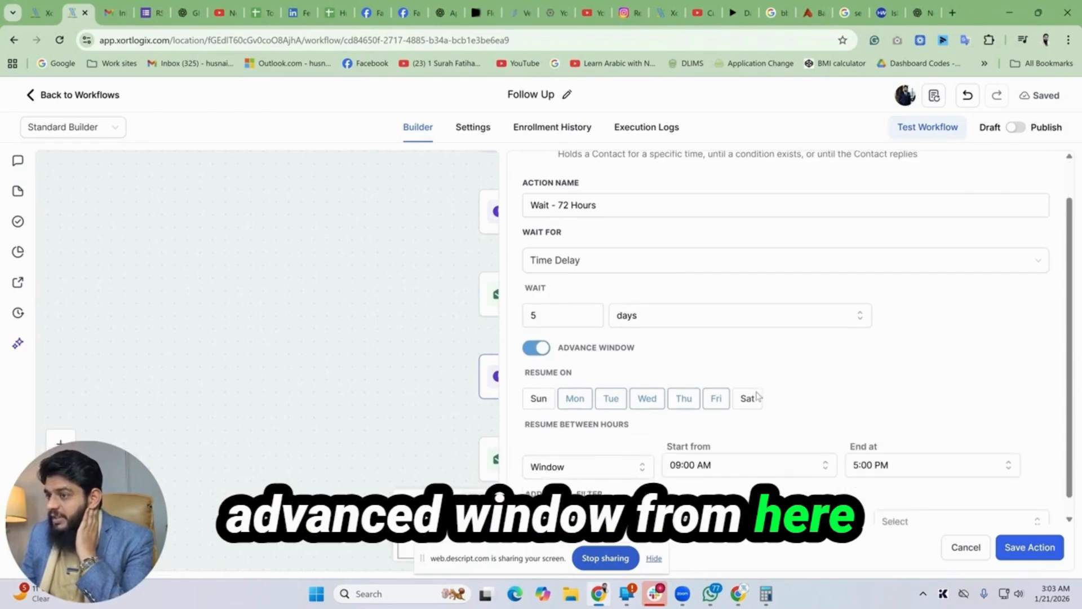
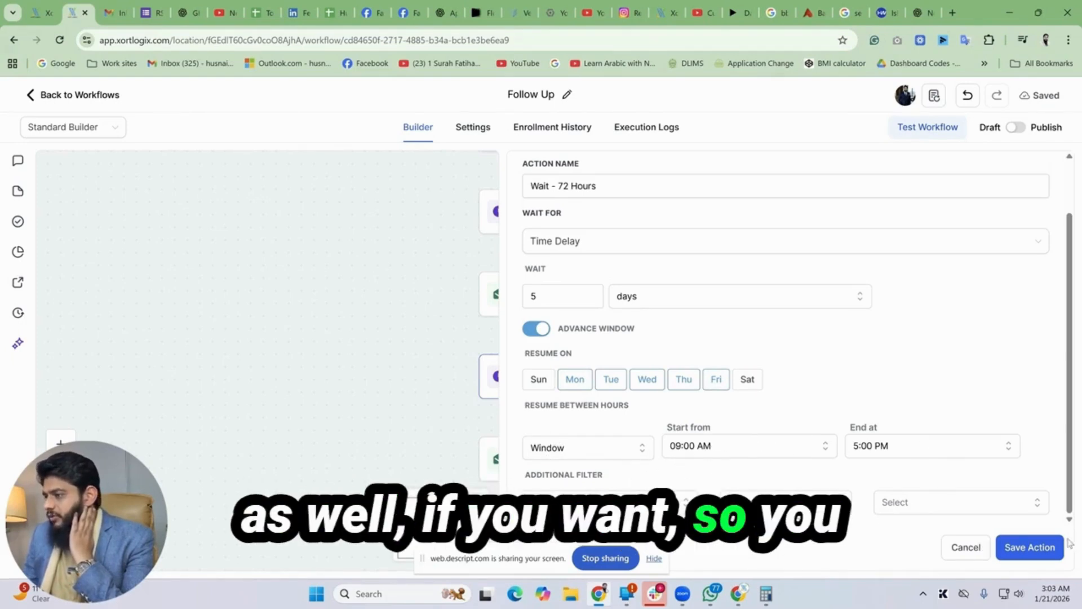
{"action": "left_click", "coordinate": [1047, 550]}
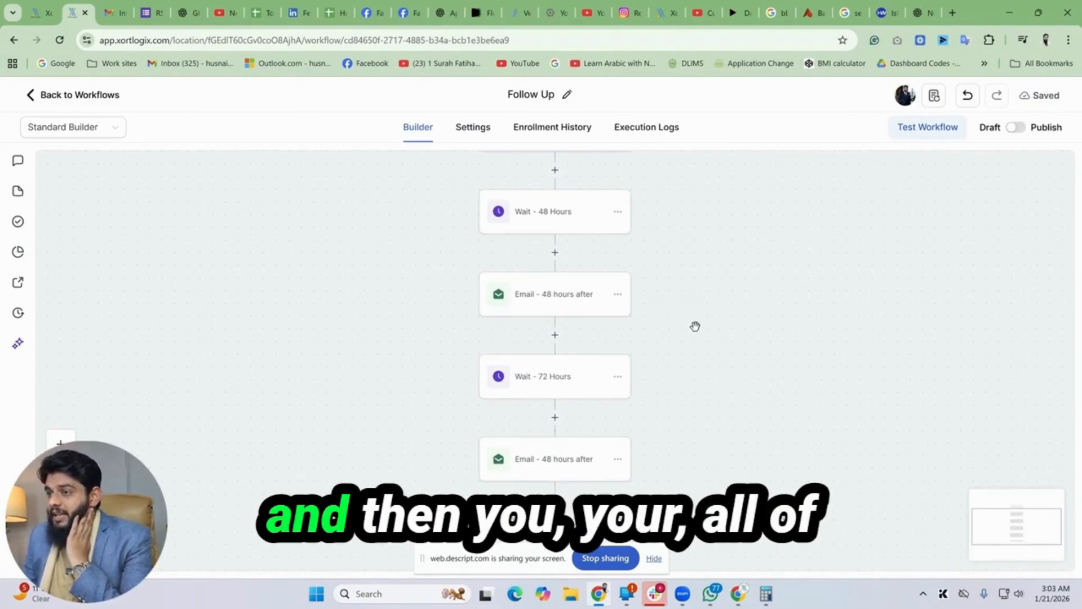
Rename the last email action in the workflow "Email - after 7 days" and save it.
{"action": "scroll", "coordinate": [695, 326], "scroll_direction": "down", "scroll_amount": 3}
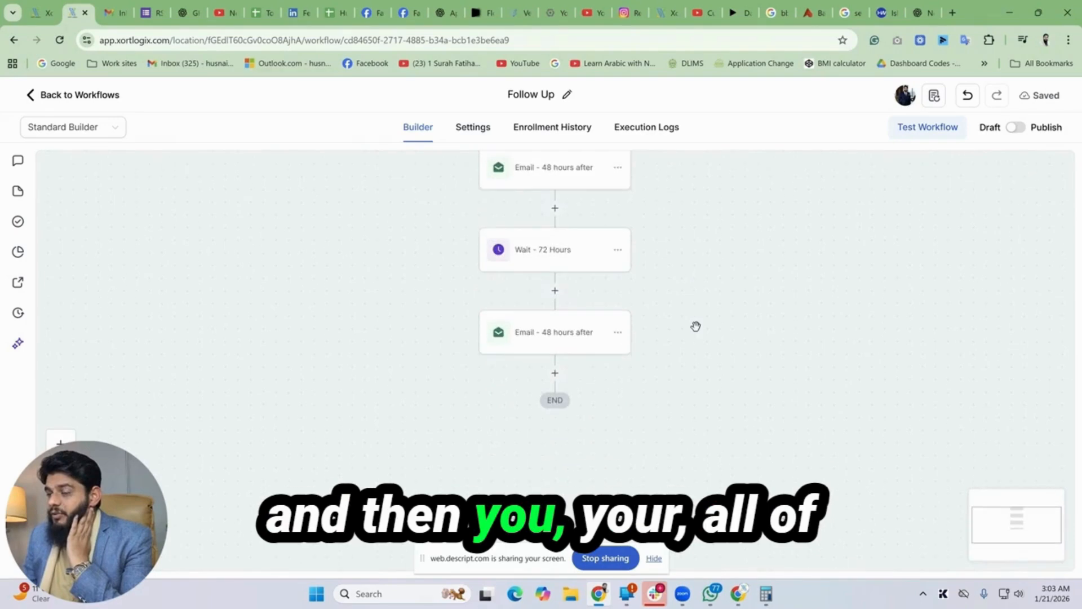
{"action": "left_click", "coordinate": [565, 341]}
{"action": "left_click_drag", "start_coordinate": [858, 274], "coordinate": [784, 272]}
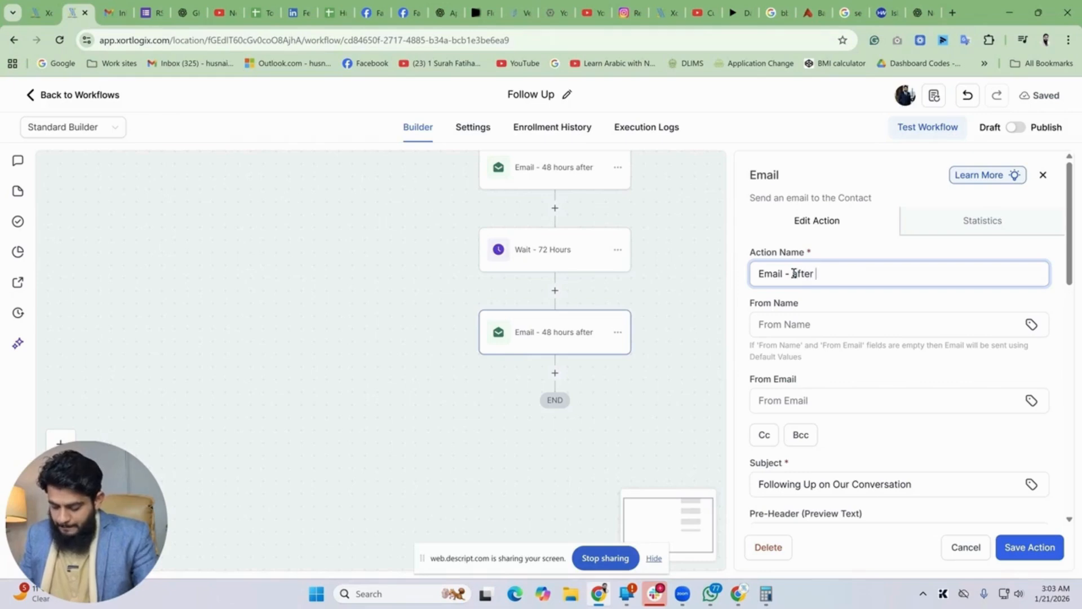
{"action": "left_click", "coordinate": [1027, 550]}
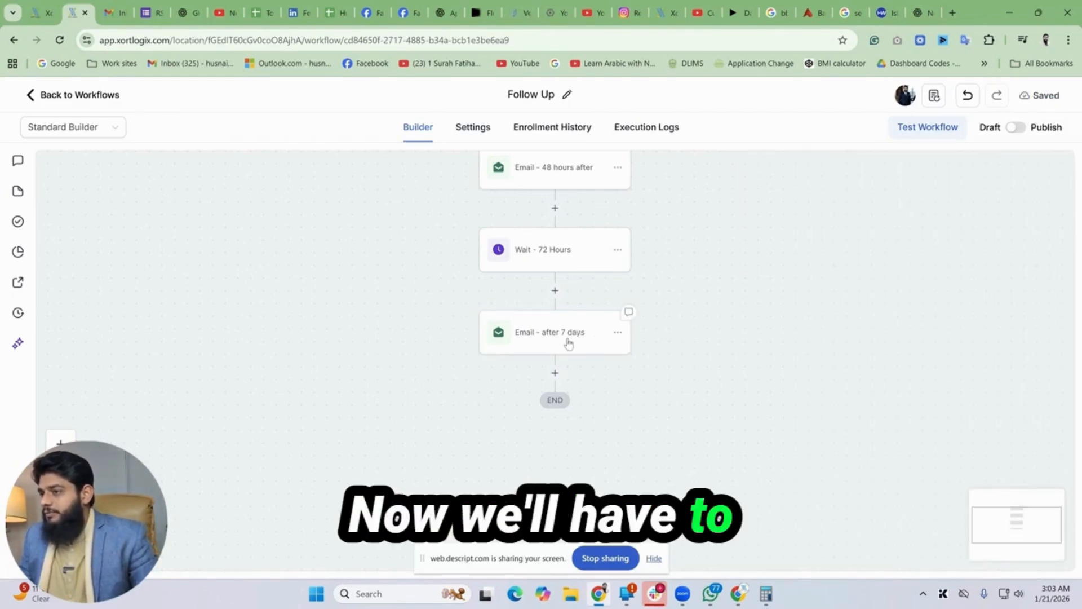
Replace the 7-day email's subject with ChatGPT's Follow-Up 3 subject, "Checking In Before We Close the Loop".
{"action": "left_click", "coordinate": [570, 338]}
{"action": "scroll", "coordinate": [879, 341], "scroll_direction": "down", "scroll_amount": 5}
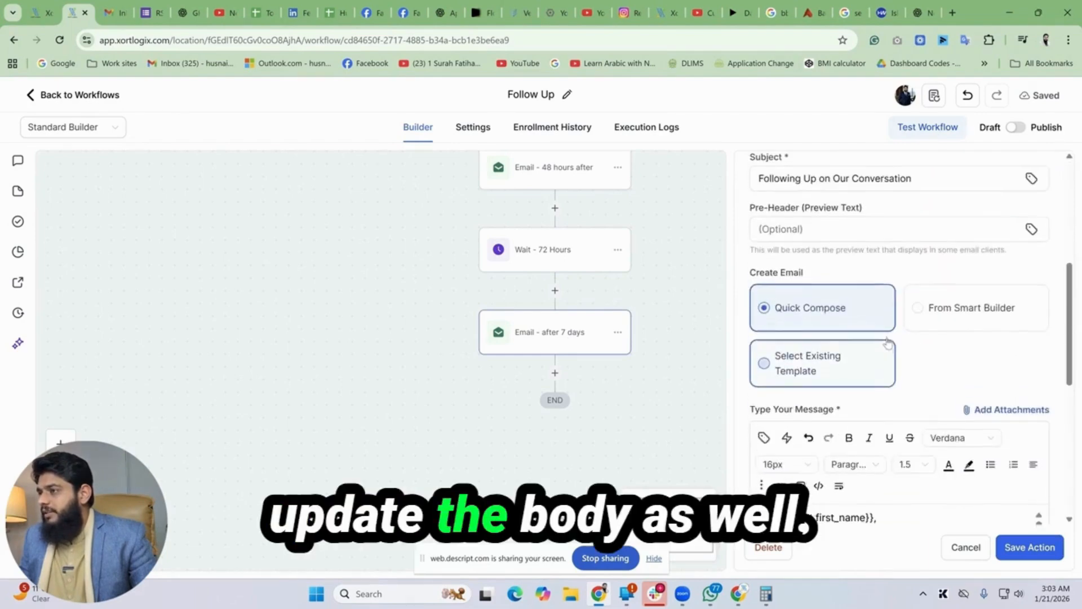
{"action": "scroll", "coordinate": [879, 341], "scroll_direction": "up", "scroll_amount": 1}
{"action": "left_click", "coordinate": [927, 12]}
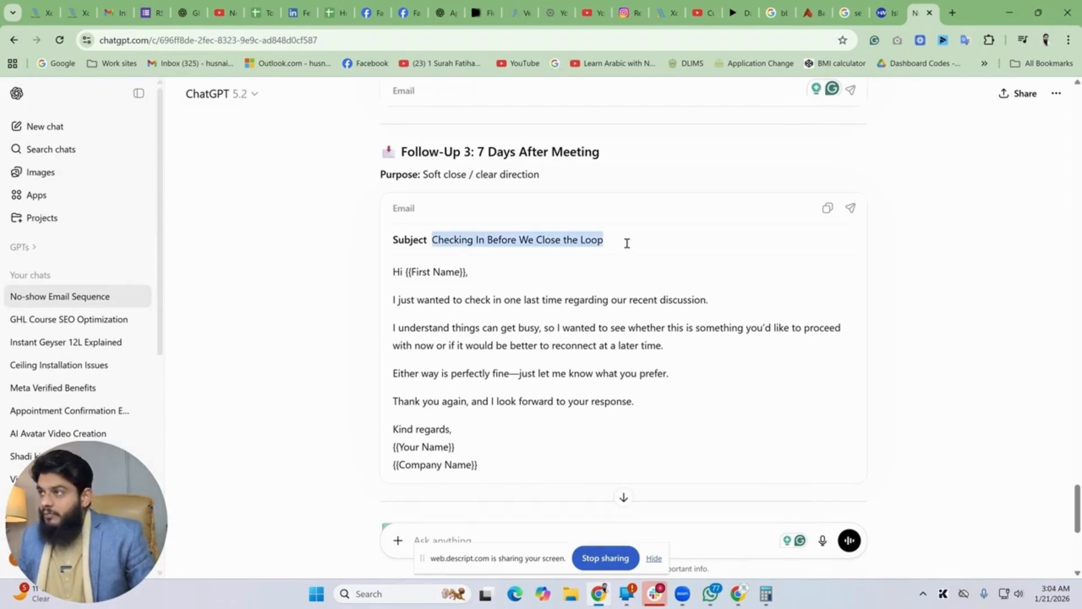
{"action": "left_click", "coordinate": [89, 15]}
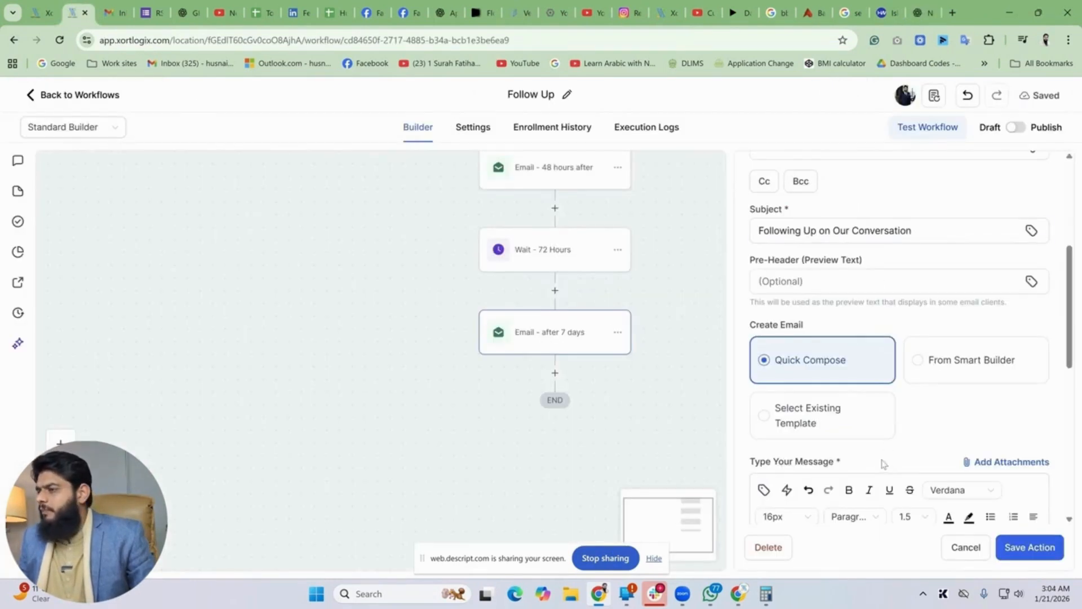
{"action": "scroll", "coordinate": [883, 465], "scroll_direction": "down", "scroll_amount": 2}
{"action": "scroll", "coordinate": [884, 423], "scroll_direction": "up", "scroll_amount": 3}
{"action": "triple_click", "coordinate": [914, 290]}
{"action": "type", "text": "Checking In Before We Close the Loop"}
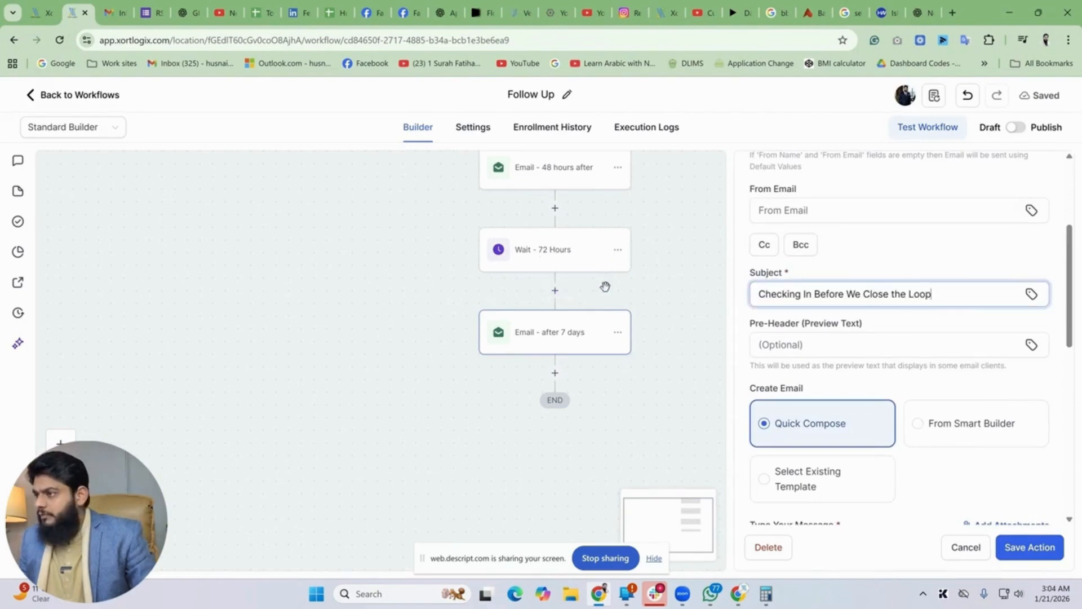
Replace the 7-day email's message below the greeting with ChatGPT's Follow-Up 3 text, through "Kind regards,", and save the action.
{"action": "left_click", "coordinate": [857, 14]}
{"action": "left_click", "coordinate": [889, 11]}
{"action": "scroll", "coordinate": [498, 371], "scroll_direction": "down", "scroll_amount": 1}
{"action": "left_click_drag", "start_coordinate": [394, 236], "coordinate": [490, 350]}
{"action": "key", "text": "ctrl+c"}
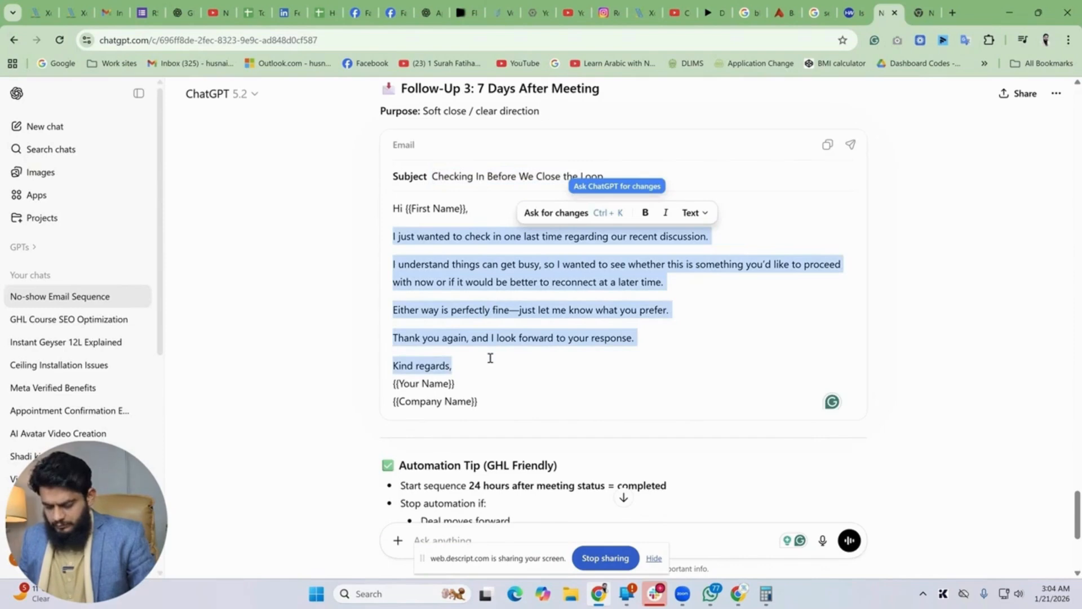
{"action": "left_click", "coordinate": [75, 6]}
{"action": "scroll", "coordinate": [860, 402], "scroll_direction": "down", "scroll_amount": 5}
{"action": "scroll", "coordinate": [903, 362], "scroll_direction": "down", "scroll_amount": 2}
{"action": "left_click_drag", "start_coordinate": [843, 331], "coordinate": [758, 245]}
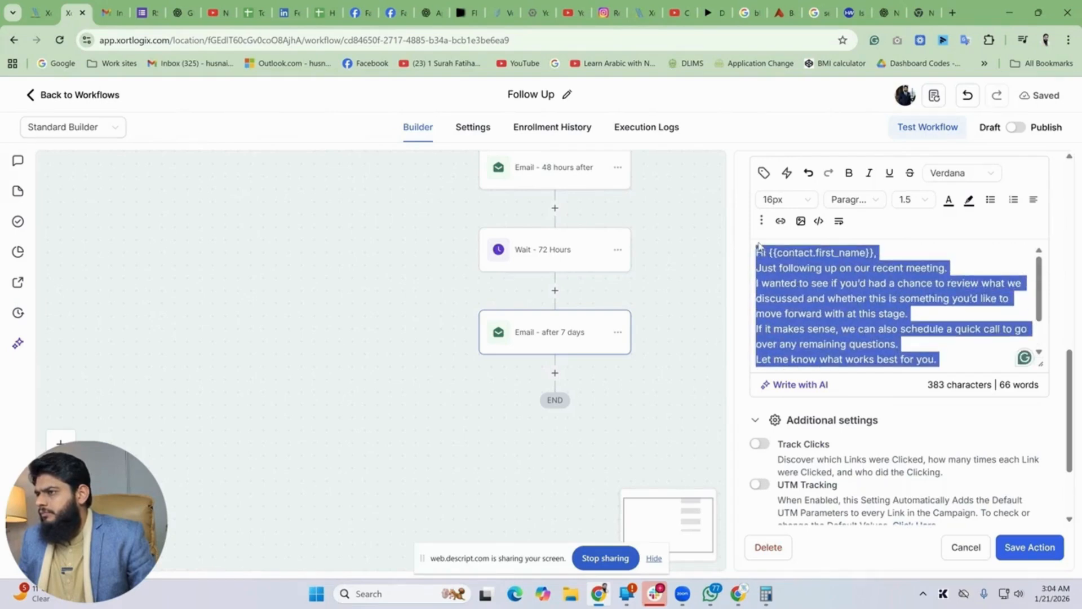
{"action": "key", "text": "ctrl+v"}
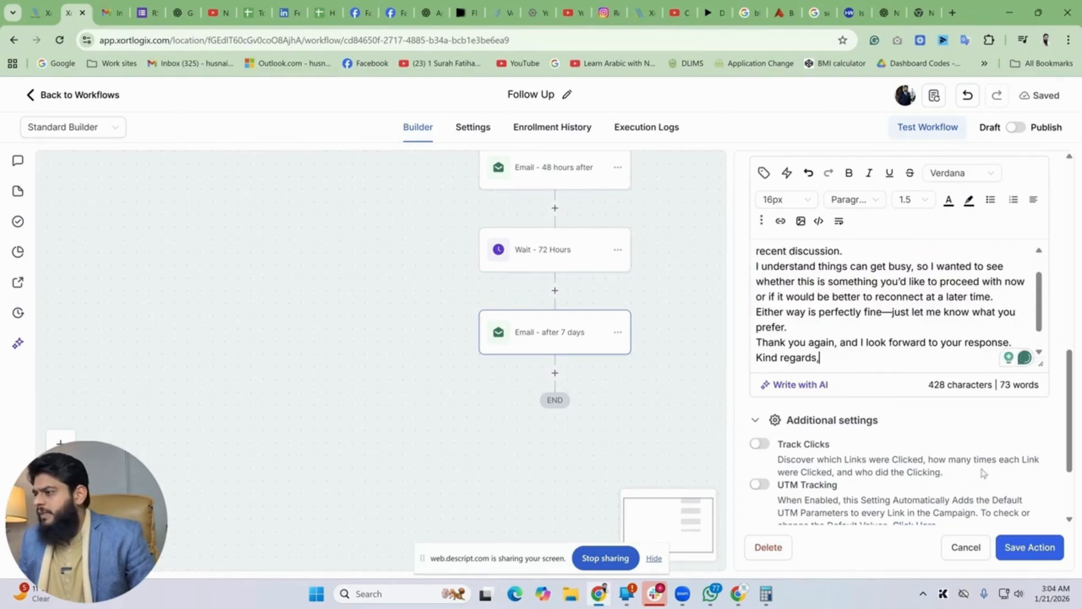
{"action": "left_click", "coordinate": [1031, 546]}
Publish and save the Follow Up workflow, and return to the workflow list.
{"action": "left_click", "coordinate": [1014, 127]}
{"action": "left_click", "coordinate": [1039, 96]}
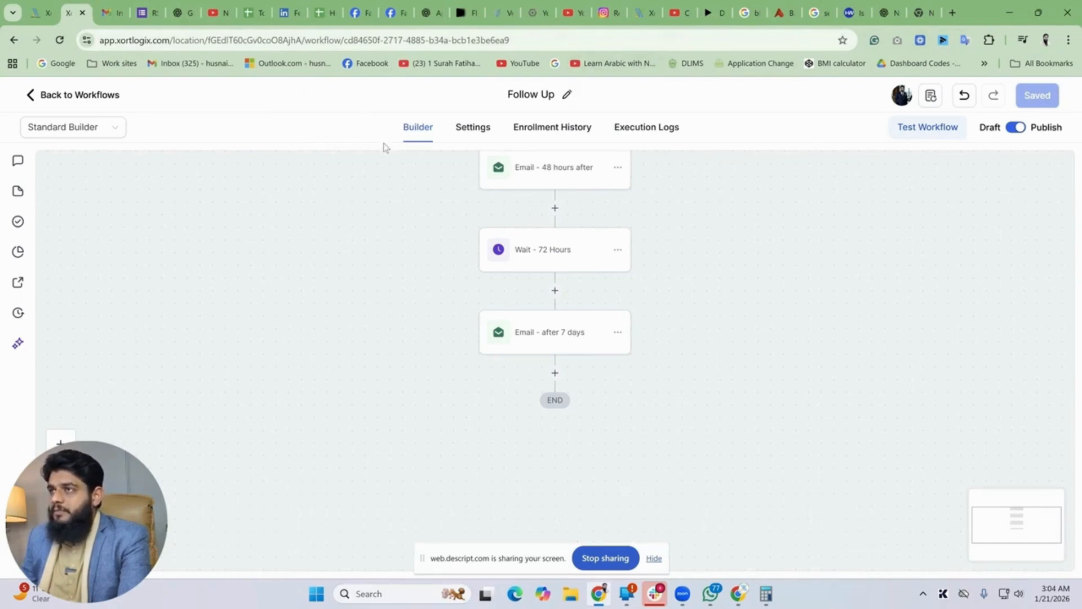
{"action": "left_click", "coordinate": [45, 96]}
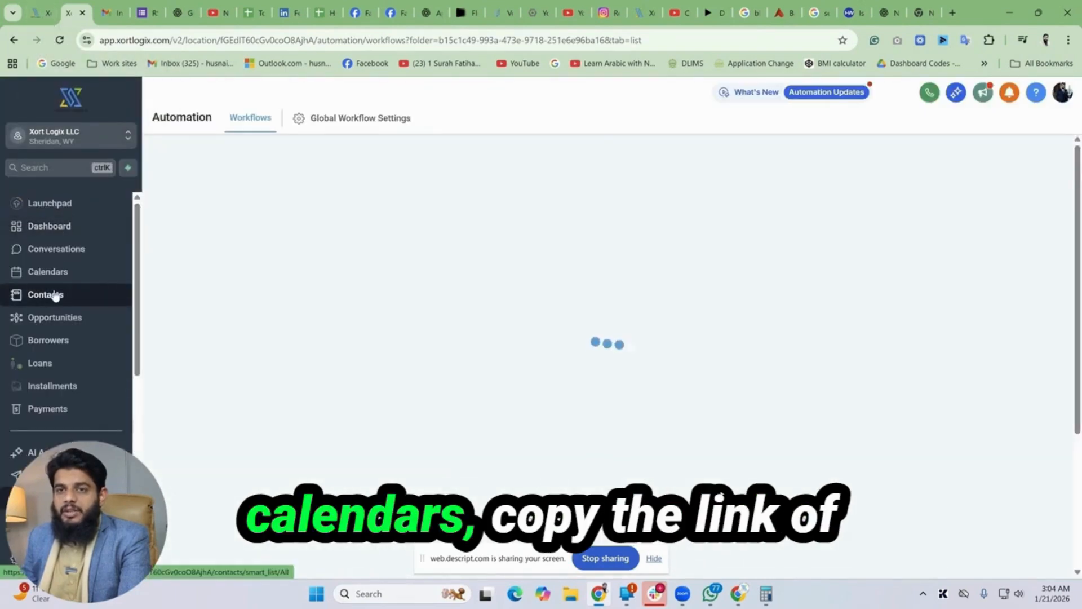
Find the Test Round Robin calendar in the calendar settings by searching "test" and copy its permanent booking link.
{"action": "left_click", "coordinate": [56, 273]}
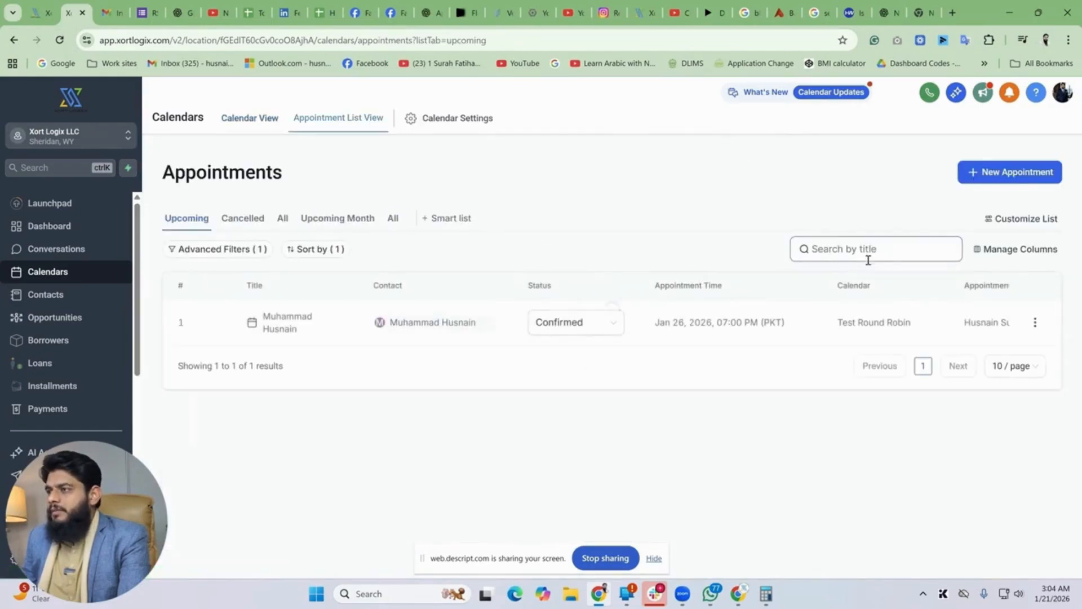
{"action": "left_click", "coordinate": [485, 120]}
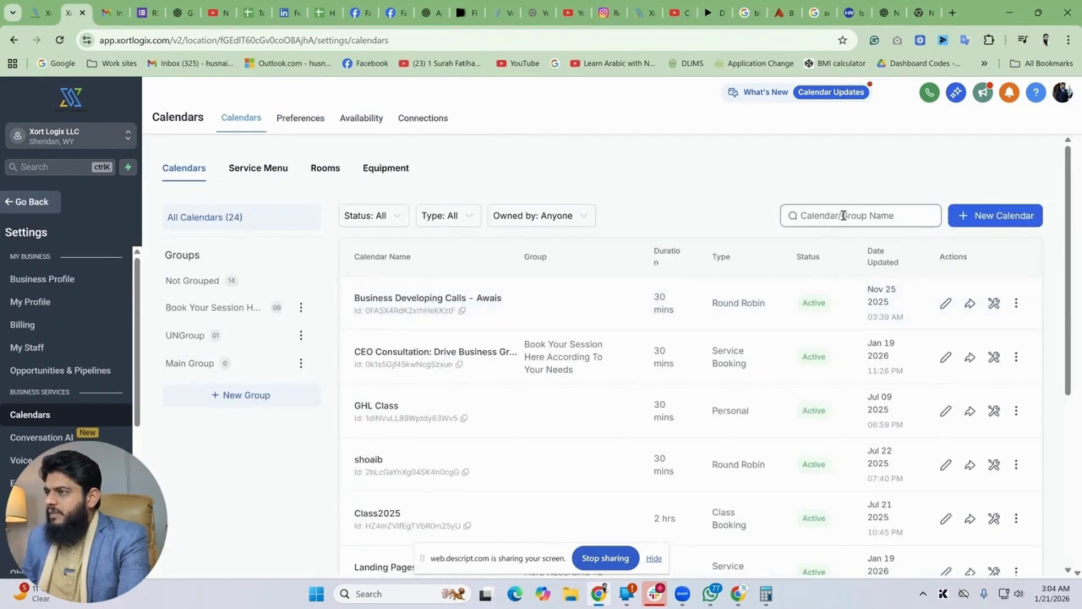
{"action": "type", "text": "test"}
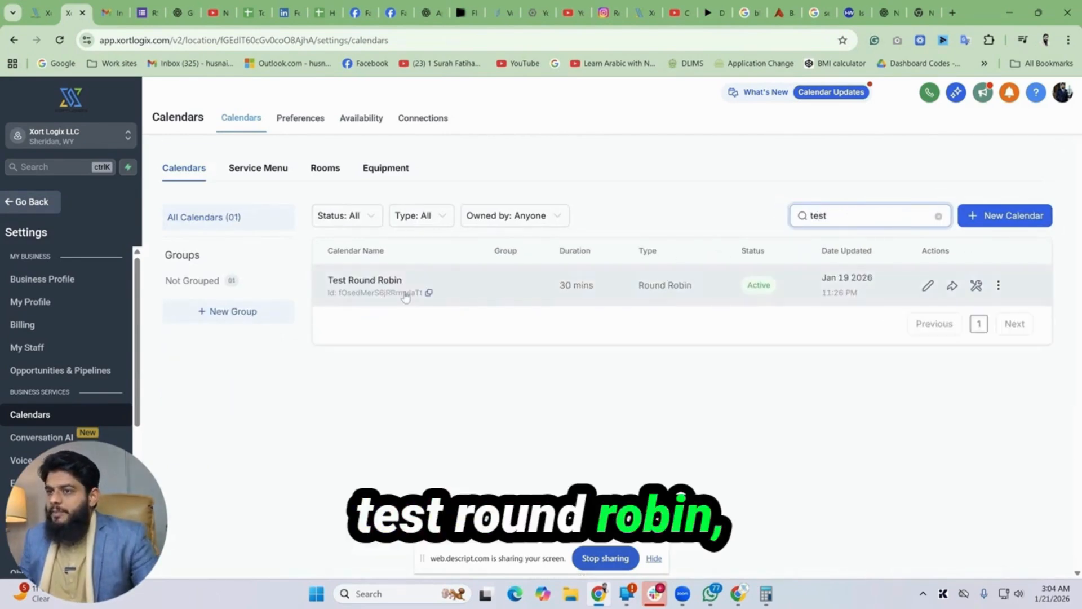
{"action": "left_click", "coordinate": [952, 285]}
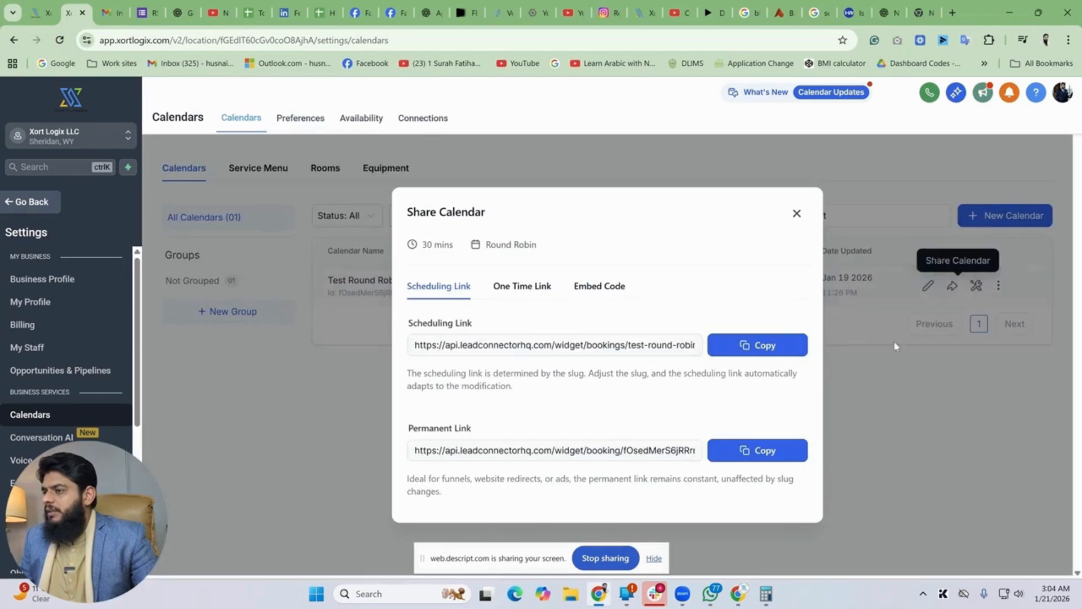
{"action": "left_click", "coordinate": [744, 450]}
{"action": "left_click", "coordinate": [797, 213]}
Open the copied booking link in the browser and schedule a test meeting for January 27, 2026 at 12:00 AM.
{"action": "left_click", "coordinate": [921, 13]}
{"action": "key", "text": "ctrl+v"}
{"action": "key", "text": "Return"}
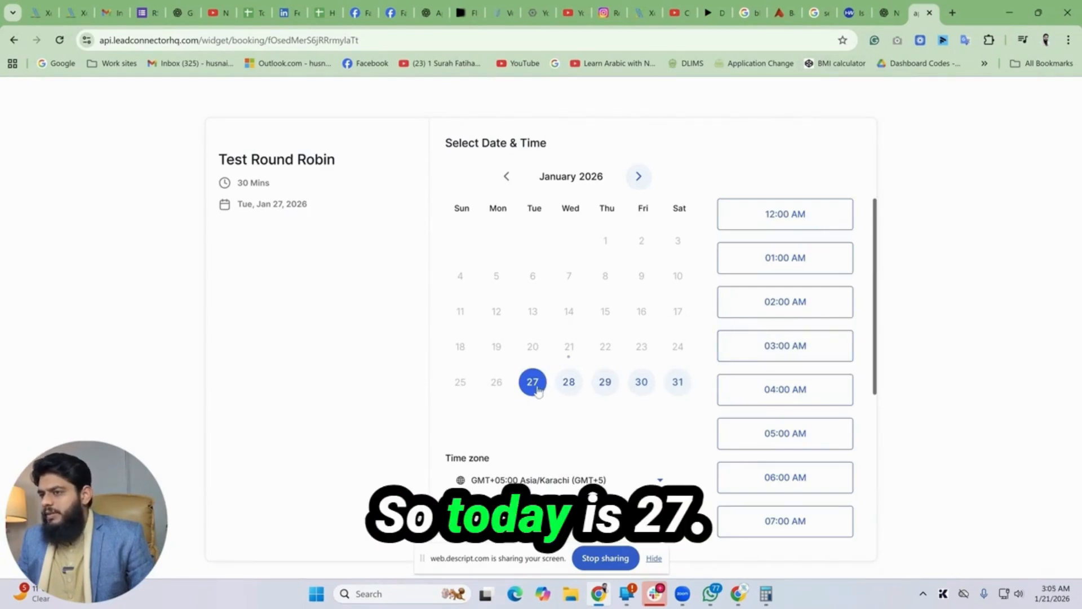
{"action": "left_click", "coordinate": [785, 214]}
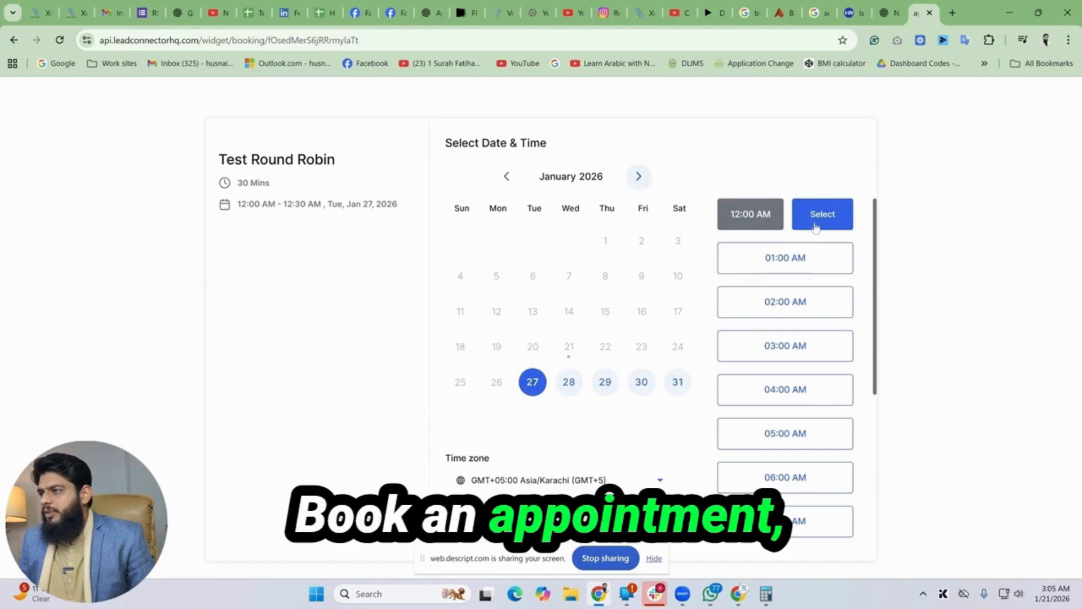
{"action": "left_click", "coordinate": [823, 214]}
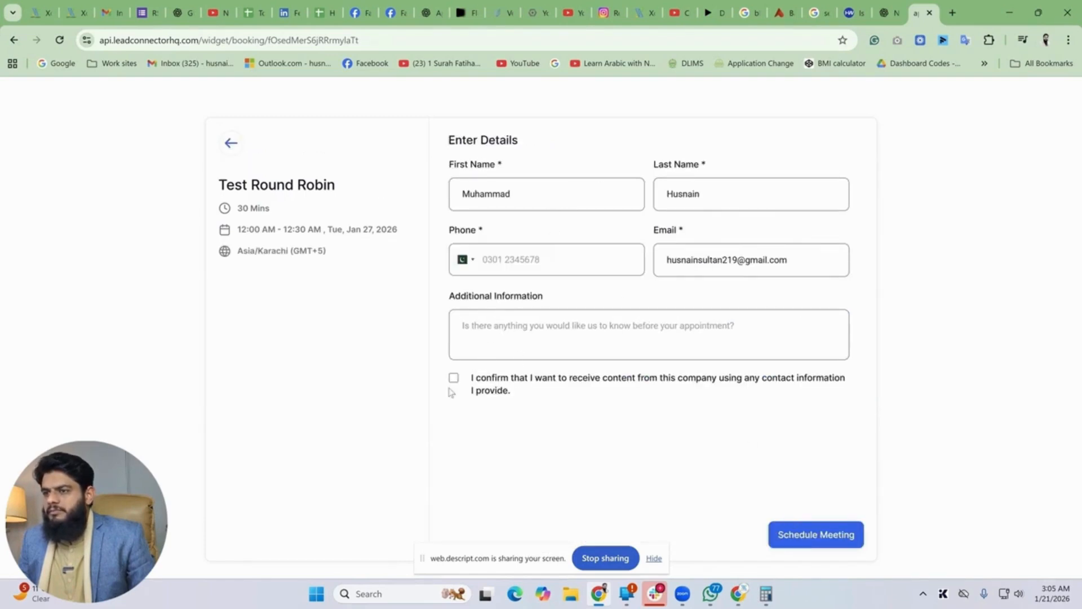
{"action": "left_click", "coordinate": [834, 540]}
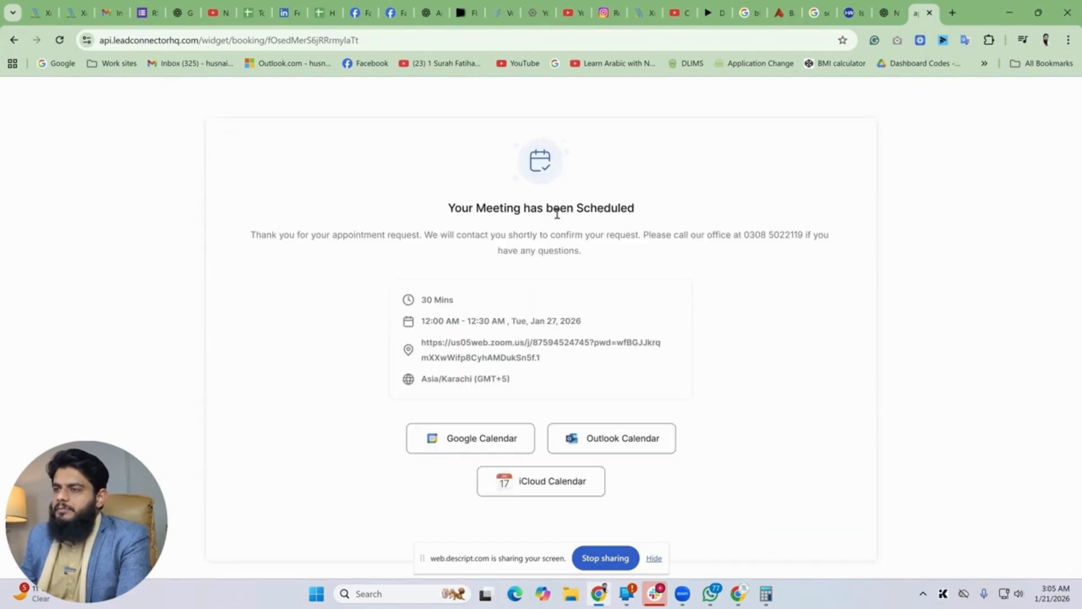
Move the new booking's opportunity in the Leads Management pipeline from Appt Booked to No Show.
{"action": "left_click", "coordinate": [69, 13]}
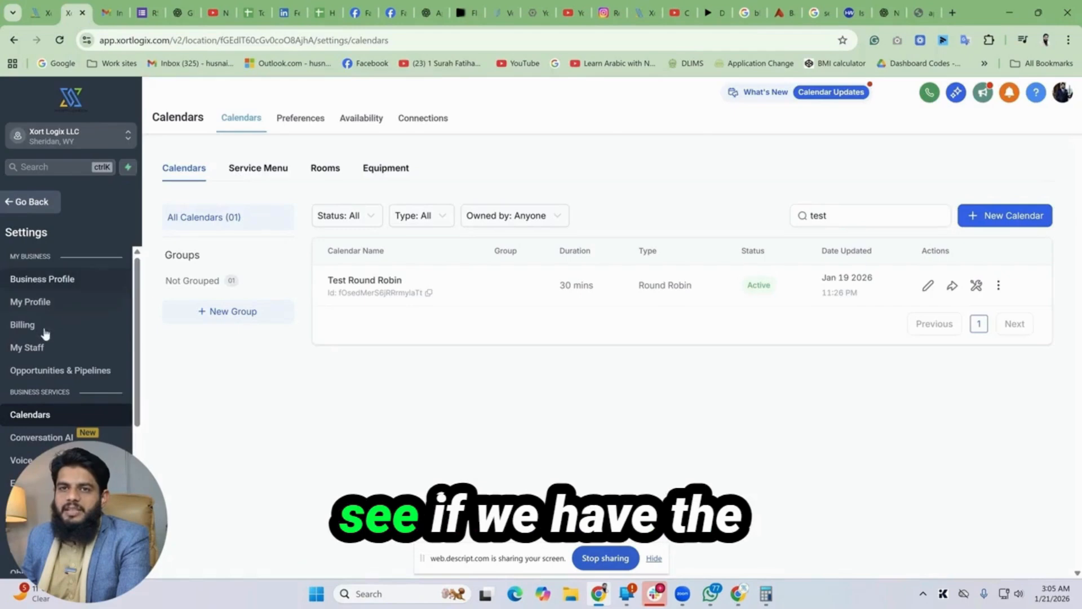
{"action": "left_click", "coordinate": [35, 202]}
{"action": "left_click", "coordinate": [53, 318]}
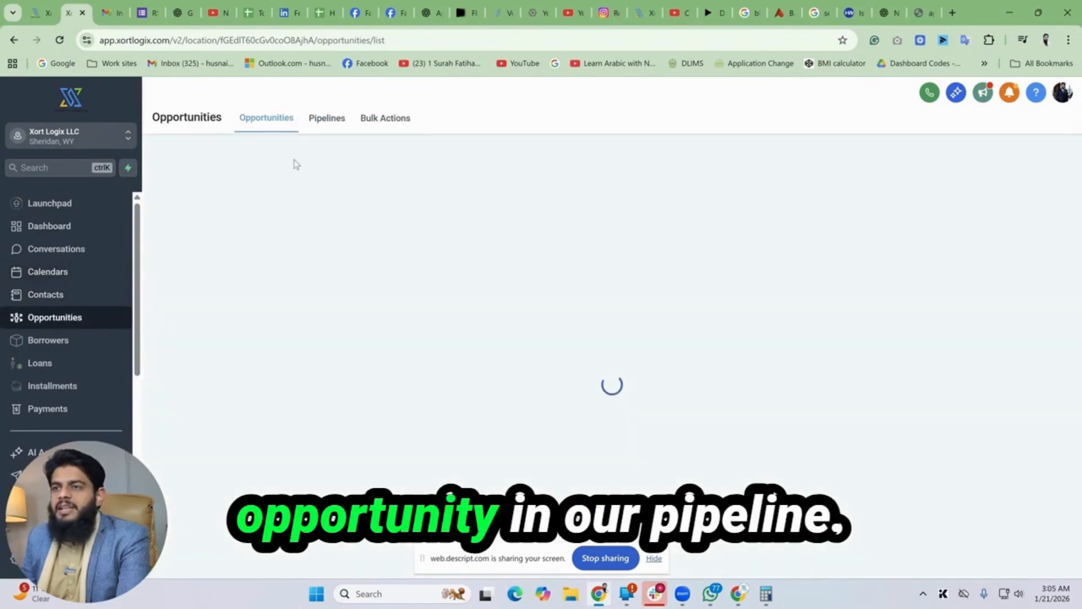
{"action": "left_click", "coordinate": [254, 159]}
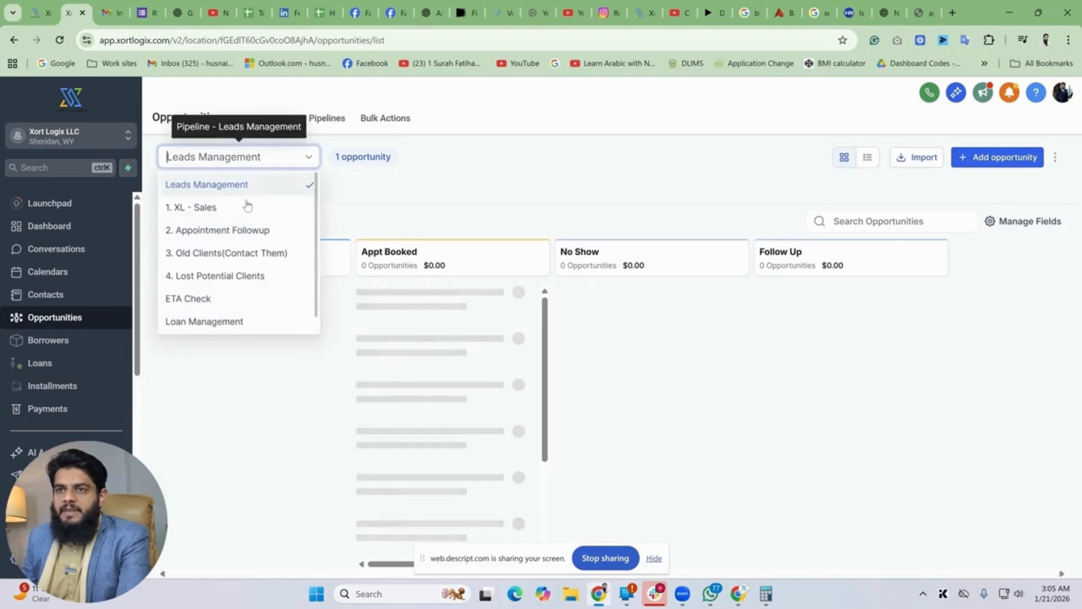
{"action": "left_click", "coordinate": [406, 183]}
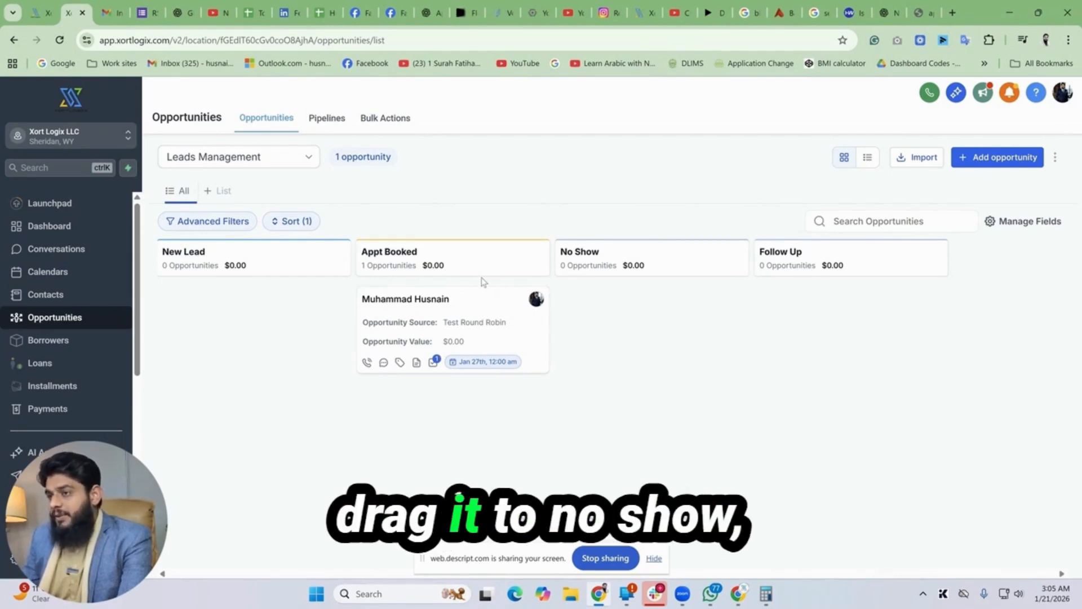
{"action": "left_click_drag", "start_coordinate": [471, 304], "coordinate": [664, 307]}
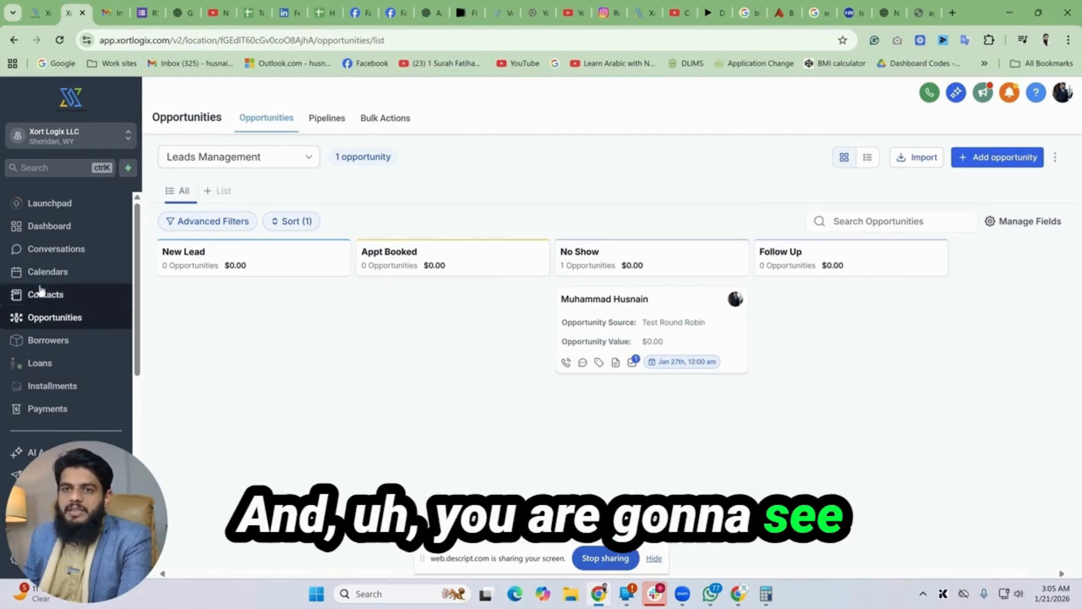
Check the test booking's status in the appointment list and the newest contact's record for sent emails.
{"action": "left_click", "coordinate": [66, 277]}
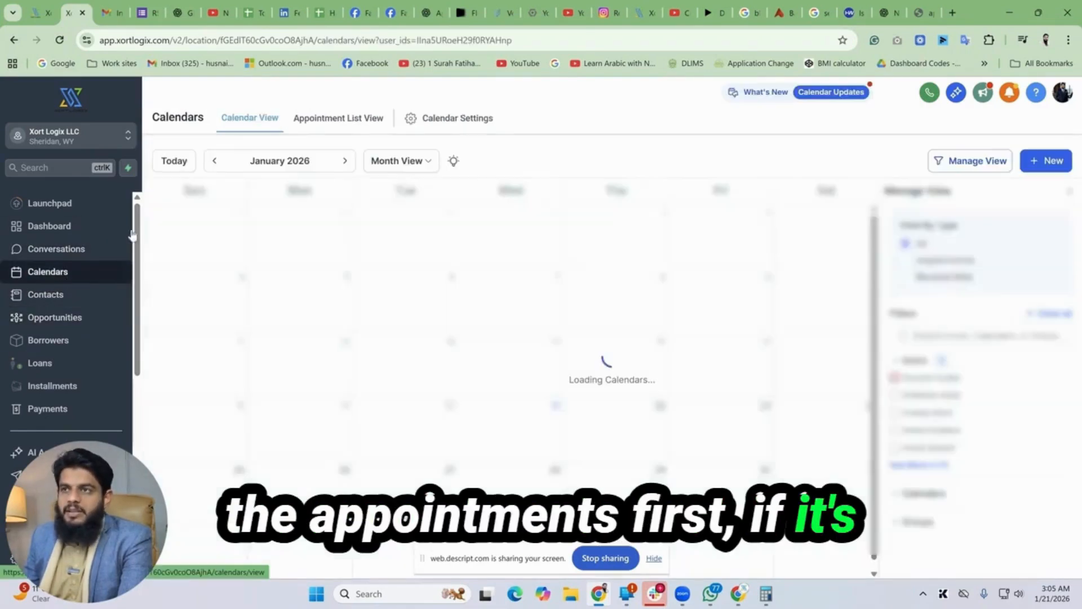
{"action": "left_click", "coordinate": [338, 118]}
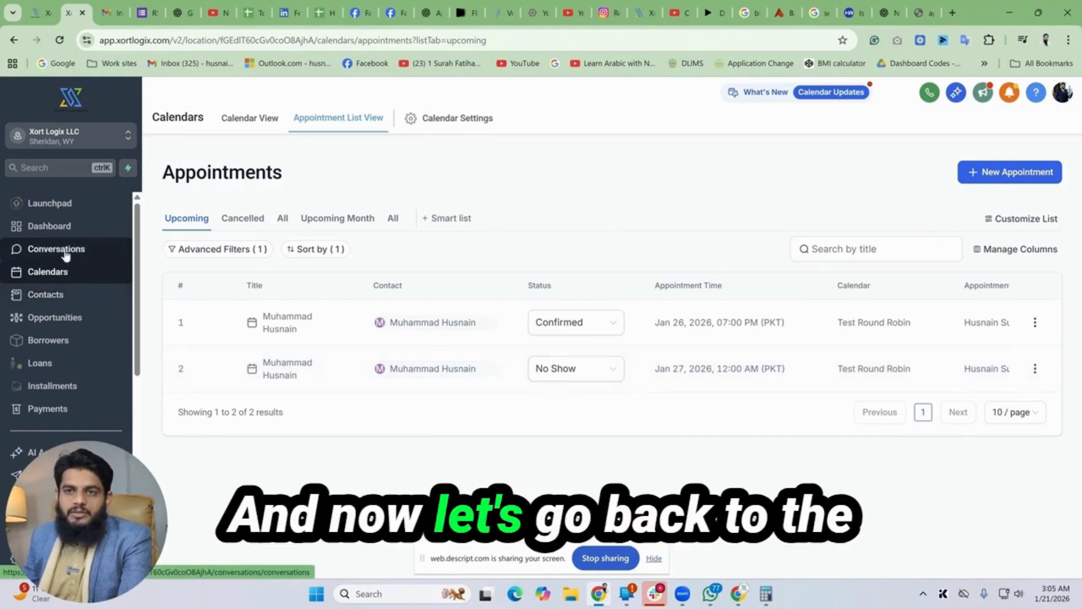
{"action": "left_click", "coordinate": [65, 295]}
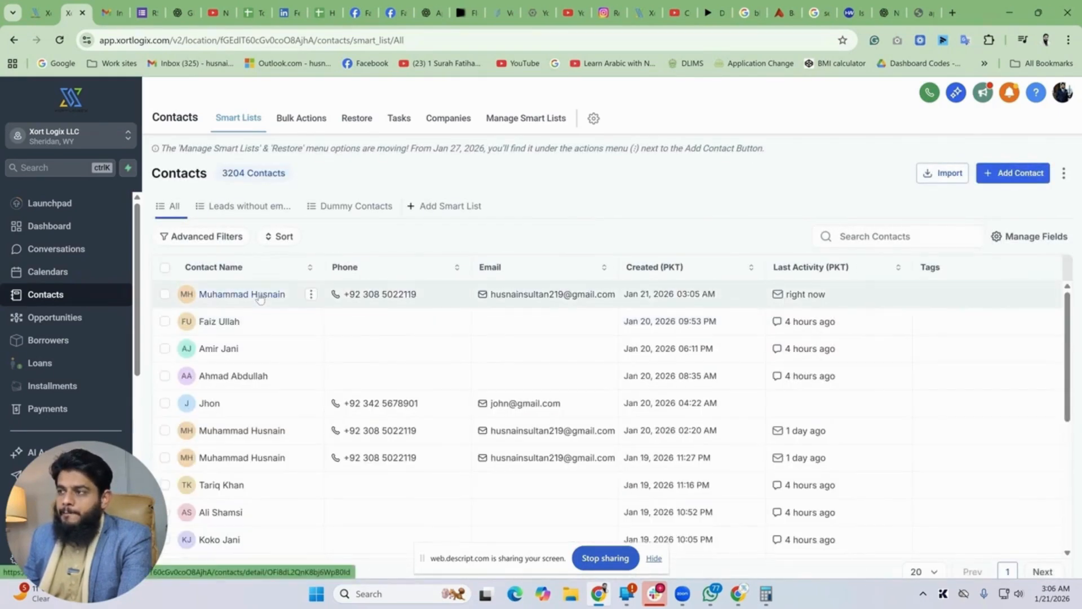
{"action": "left_click", "coordinate": [253, 294]}
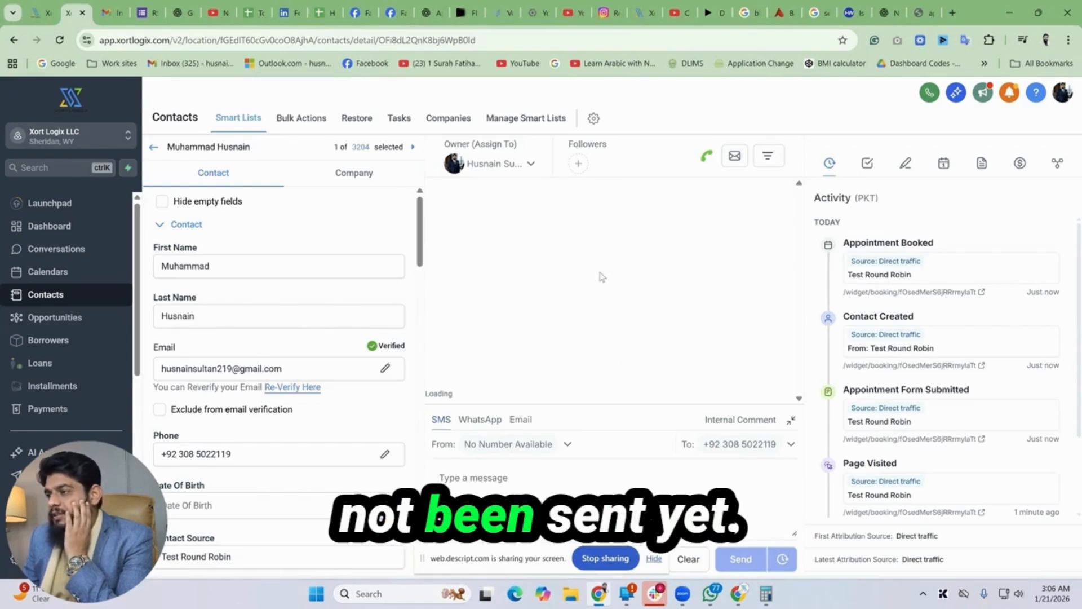
Open the No-Show workflow's execution logs and view the event details of the latest "Email - same day" action.
{"action": "left_click", "coordinate": [39, 11]}
{"action": "left_click", "coordinate": [45, 95]}
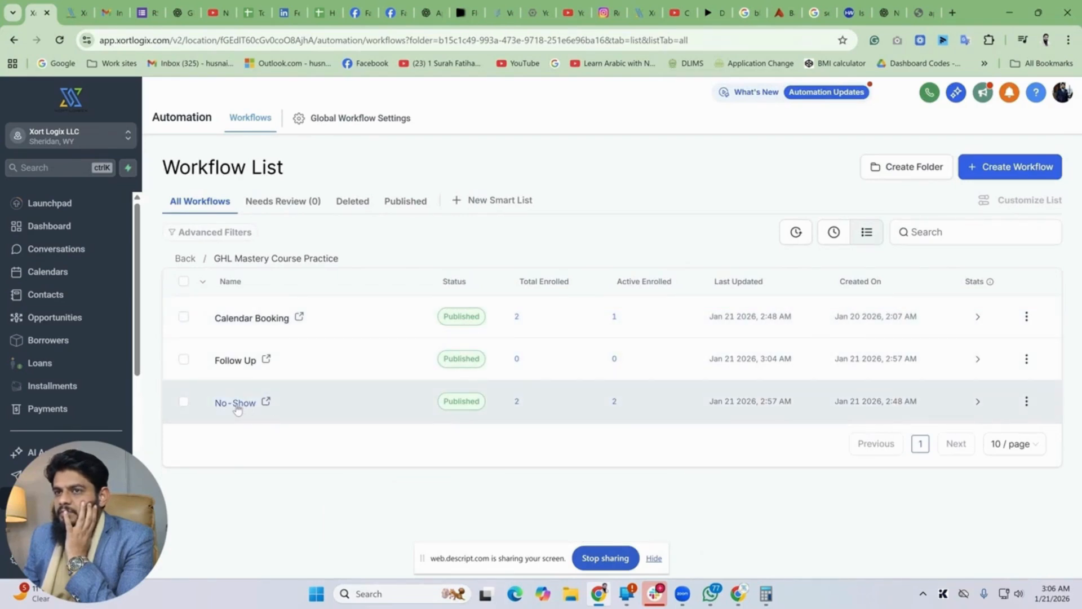
{"action": "left_click", "coordinate": [236, 403]}
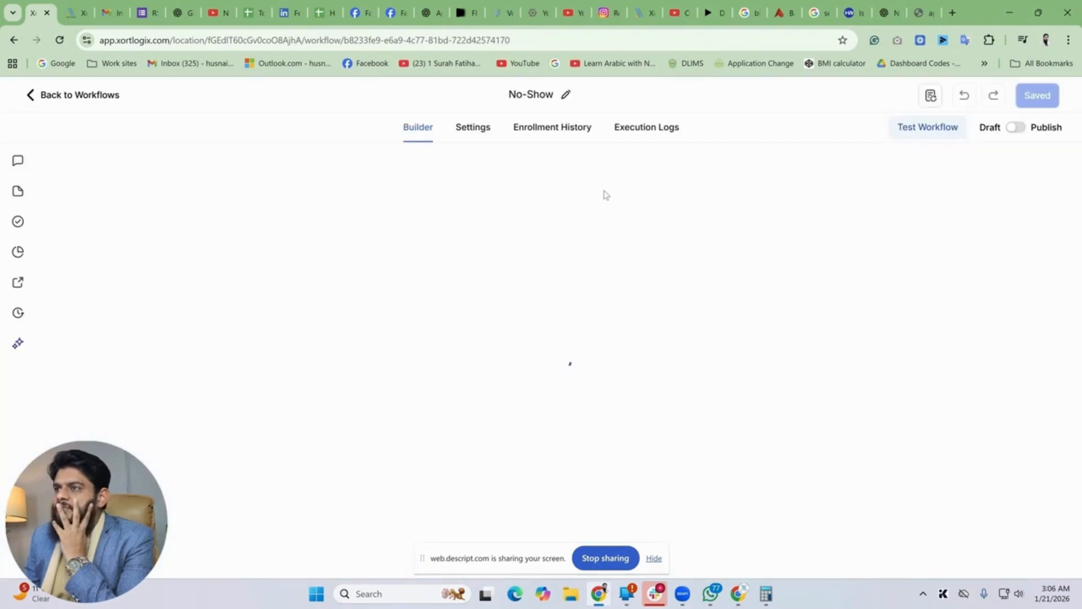
{"action": "scroll", "coordinate": [646, 377], "scroll_direction": "up", "scroll_amount": 1}
{"action": "scroll", "coordinate": [645, 377], "scroll_direction": "down", "scroll_amount": 2}
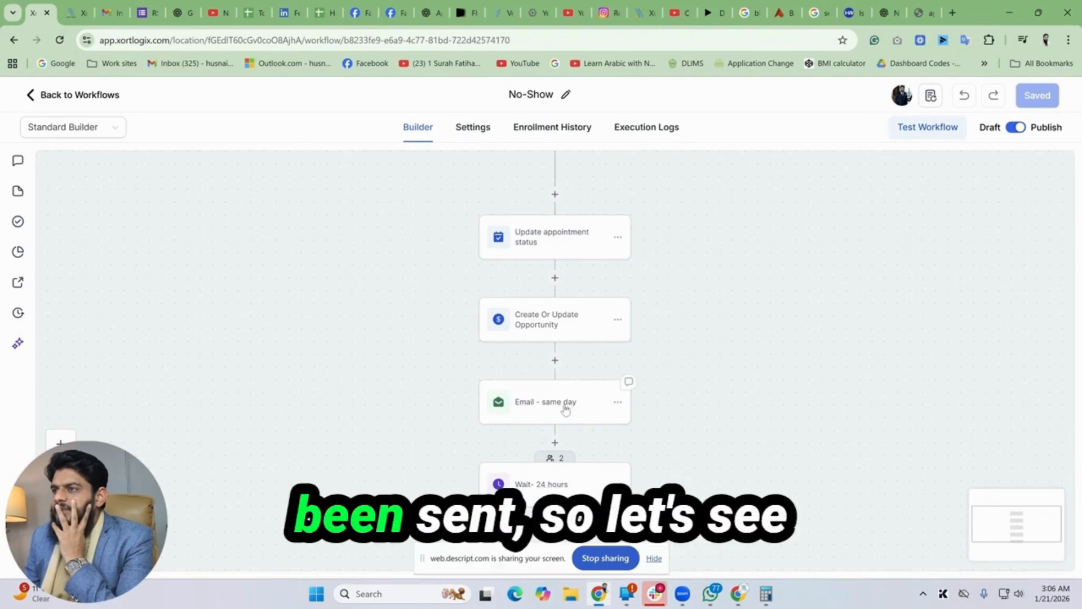
{"action": "left_click", "coordinate": [646, 127]}
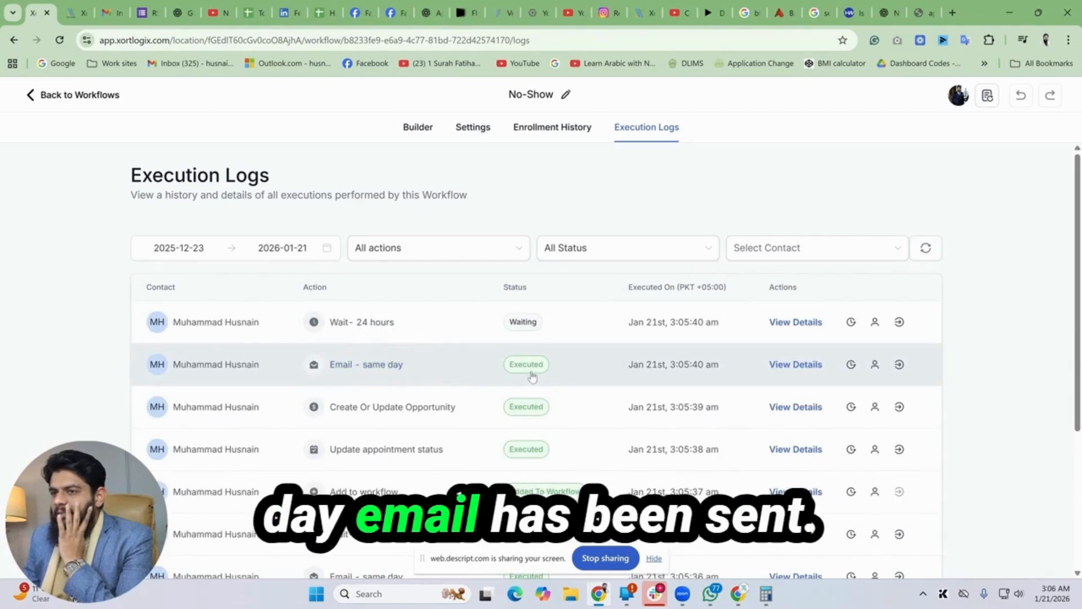
{"action": "left_click", "coordinate": [796, 365]}
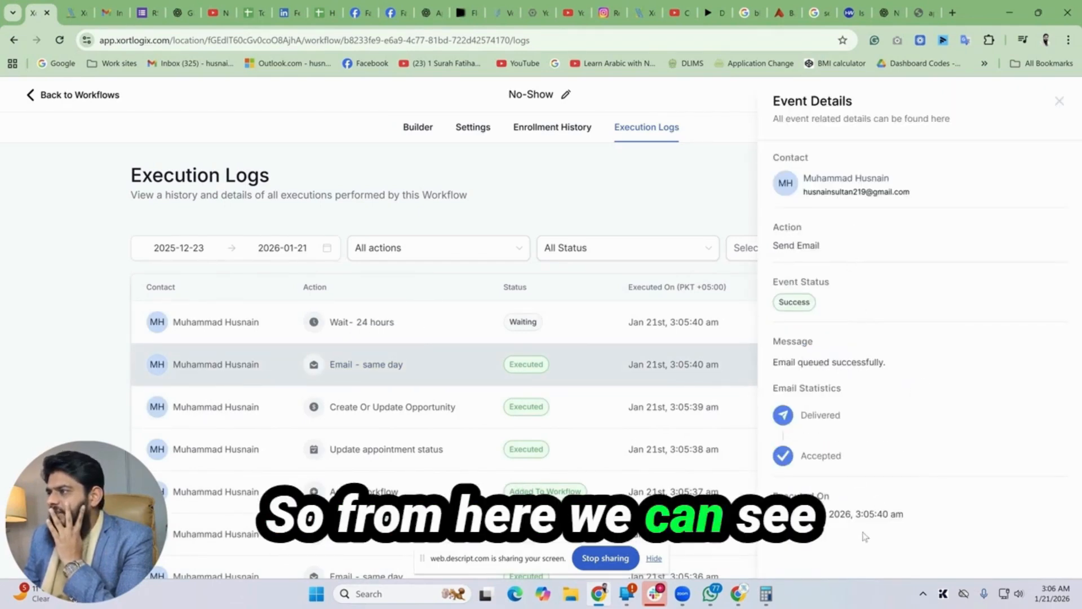
Switch to Gmail, open the "Missed Appointment – Let's Reschedule" conversation under the XortLogix label and check its appointment details and reschedule link.
{"action": "left_click", "coordinate": [112, 12]}
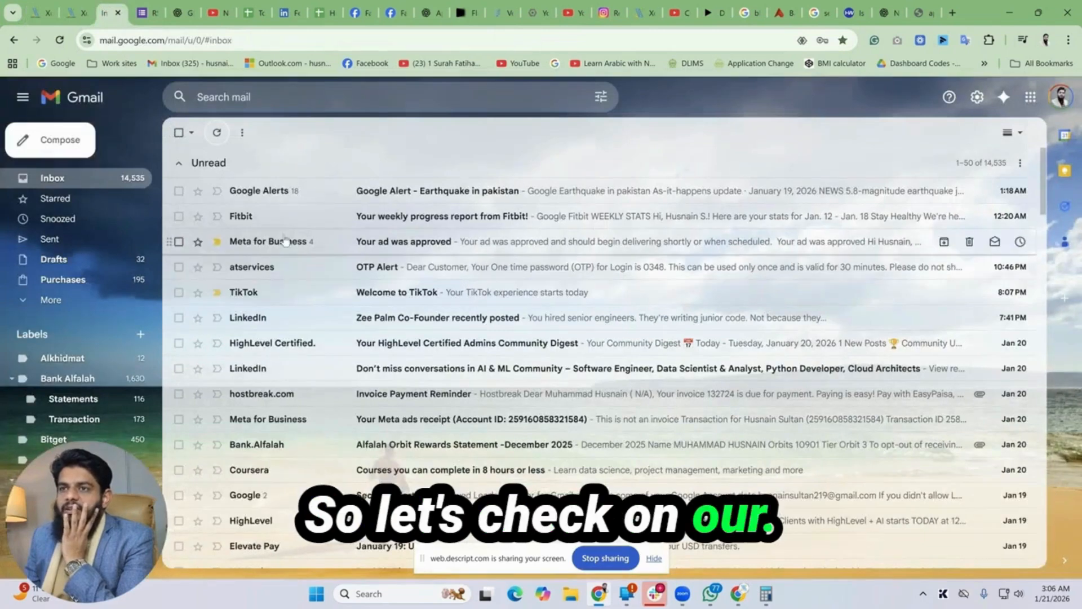
{"action": "scroll", "coordinate": [115, 422], "scroll_direction": "down", "scroll_amount": 3}
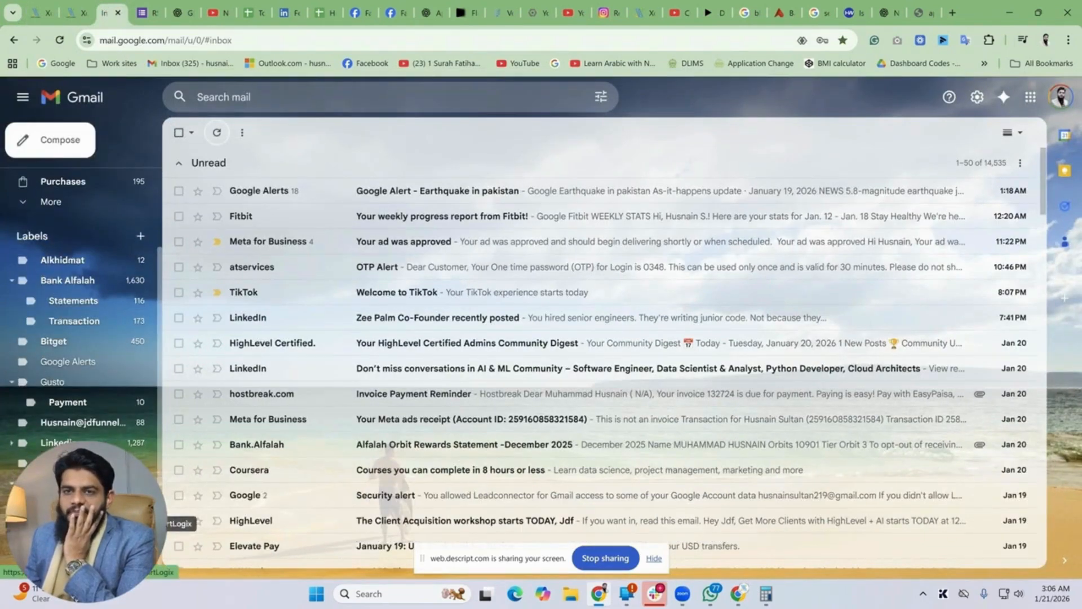
{"action": "left_click", "coordinate": [68, 483]}
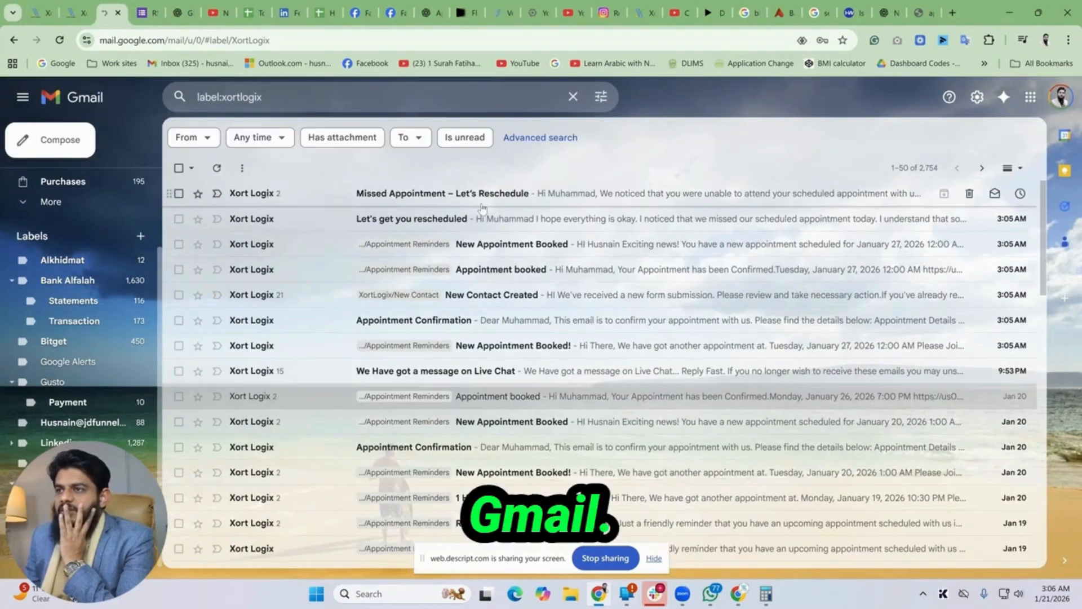
{"action": "left_click", "coordinate": [412, 197]}
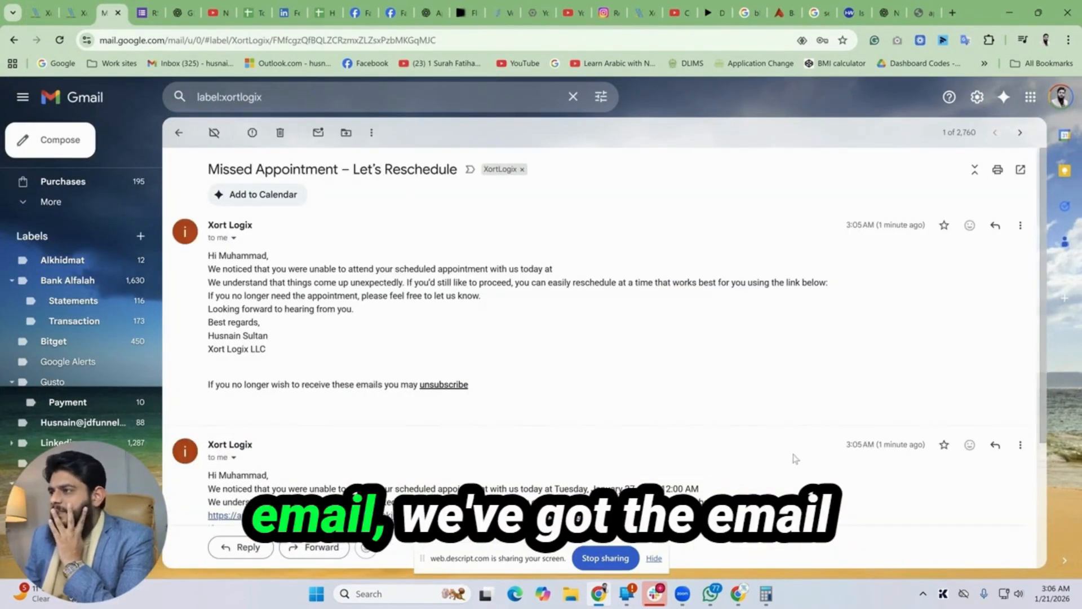
{"action": "scroll", "coordinate": [794, 458], "scroll_direction": "down", "scroll_amount": 4}
{"action": "scroll", "coordinate": [702, 437], "scroll_direction": "up", "scroll_amount": 3}
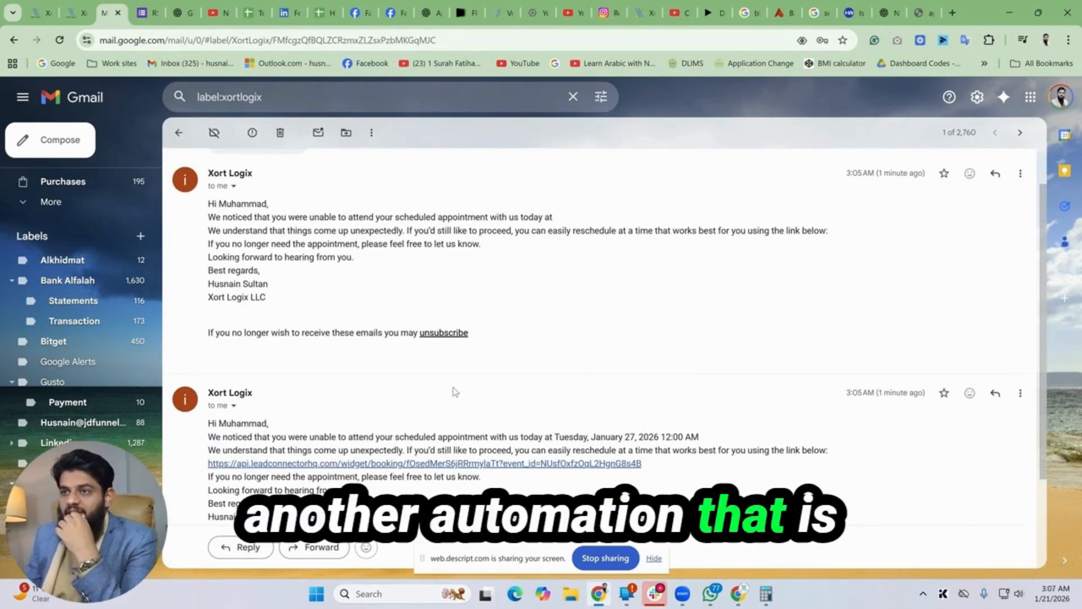
{"action": "scroll", "coordinate": [456, 391], "scroll_direction": "down", "scroll_amount": 2}
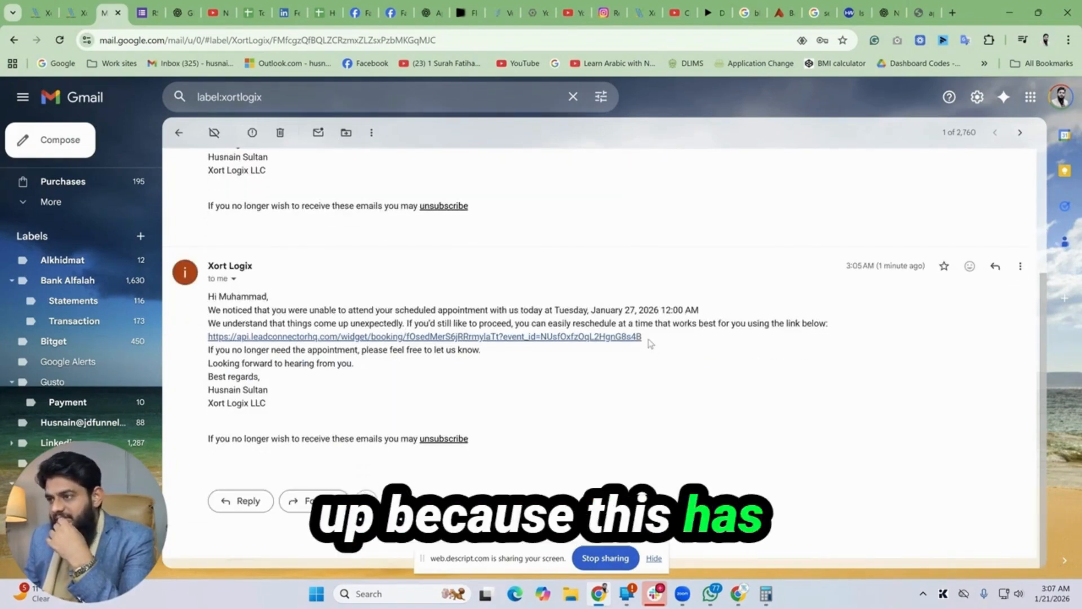
{"action": "left_click_drag", "start_coordinate": [591, 310], "coordinate": [702, 312]}
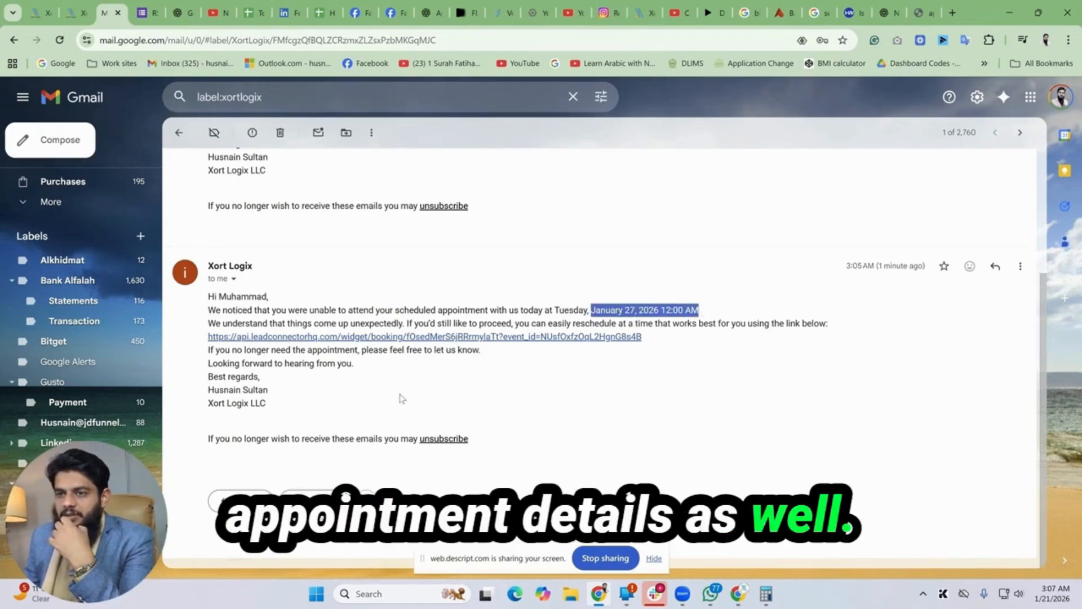
{"action": "left_click_drag", "start_coordinate": [208, 296], "coordinate": [271, 407]}
{"action": "left_click", "coordinate": [297, 399]}
Return to the No-Show workflow's builder and inspect the active contacts in the "Wait- 24 hours" action.
{"action": "left_click", "coordinate": [83, 8]}
{"action": "left_click", "coordinate": [37, 8]}
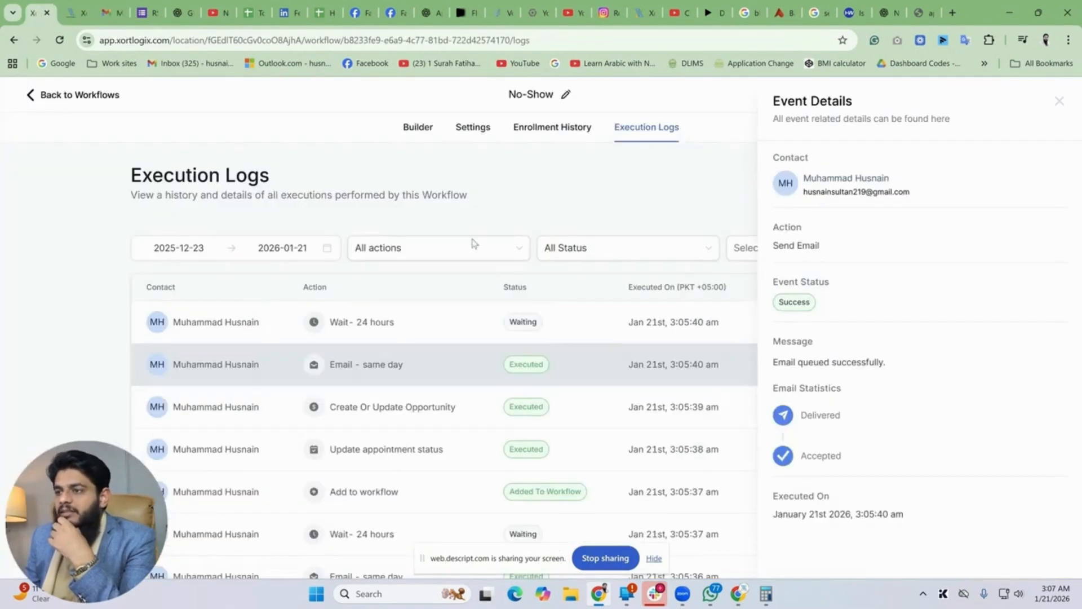
{"action": "left_click", "coordinate": [426, 134]}
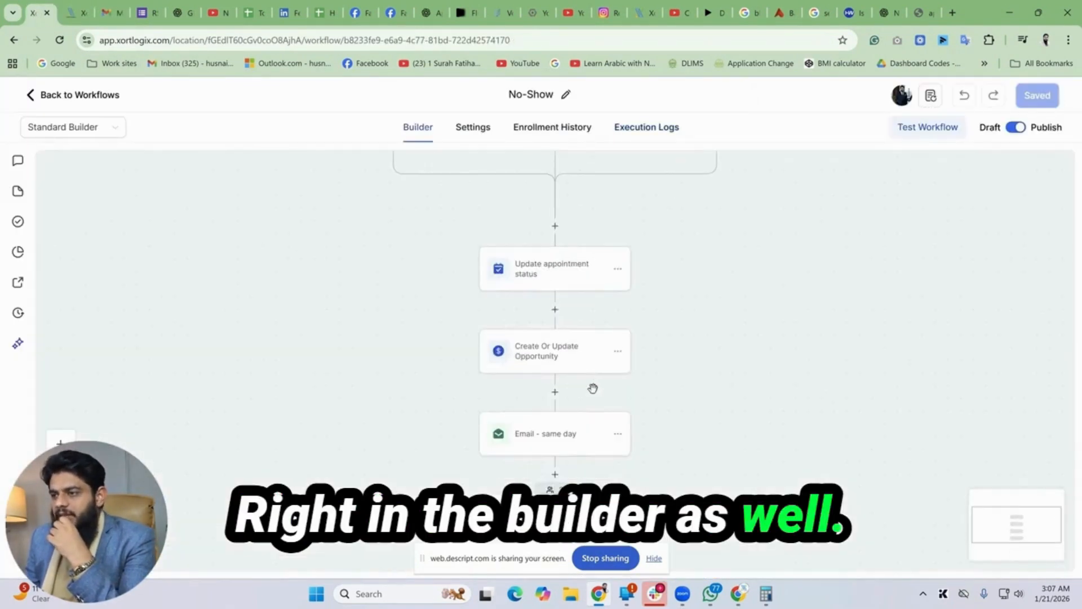
{"action": "scroll", "coordinate": [585, 381], "scroll_direction": "down", "scroll_amount": 1}
{"action": "left_click", "coordinate": [551, 428]}
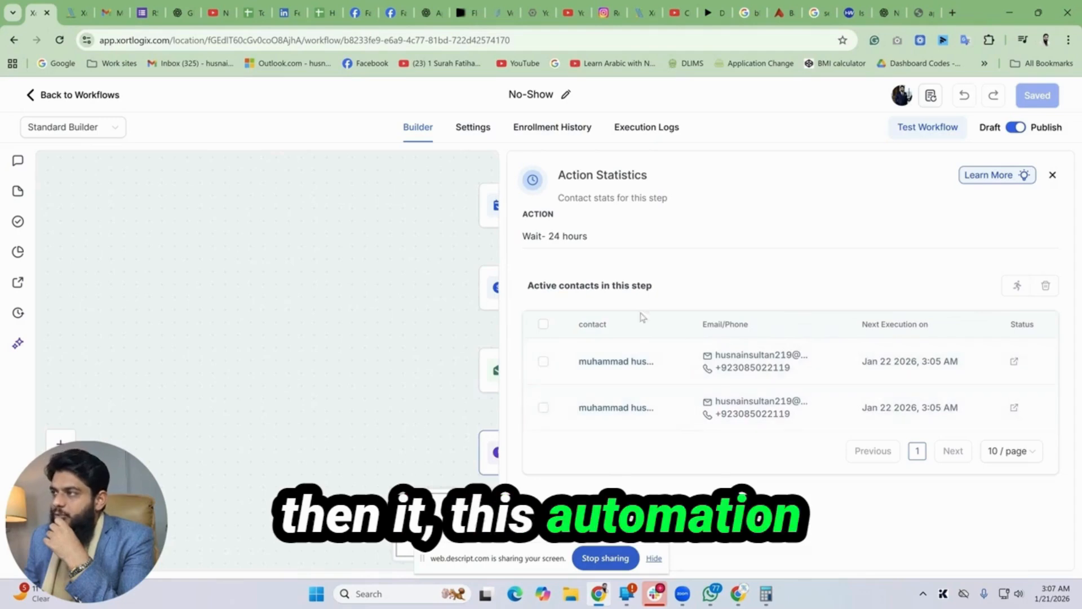
{"action": "left_click", "coordinate": [1053, 175]}
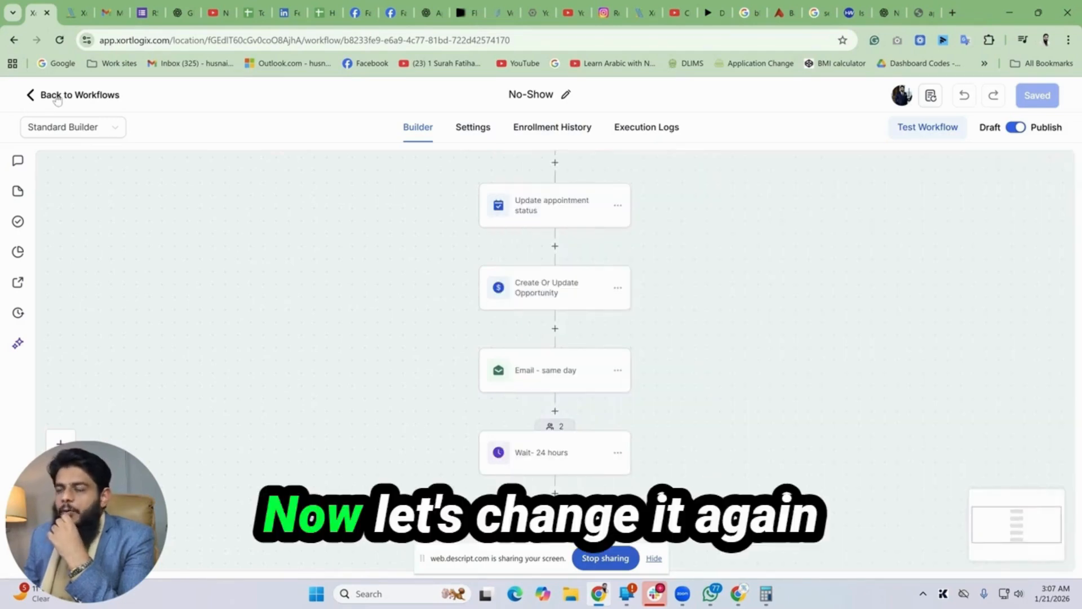
In a duplicate of the contact's browser tab, move the Leads Management opportunity from No Show to Follow Up.
{"action": "left_click", "coordinate": [70, 10]}
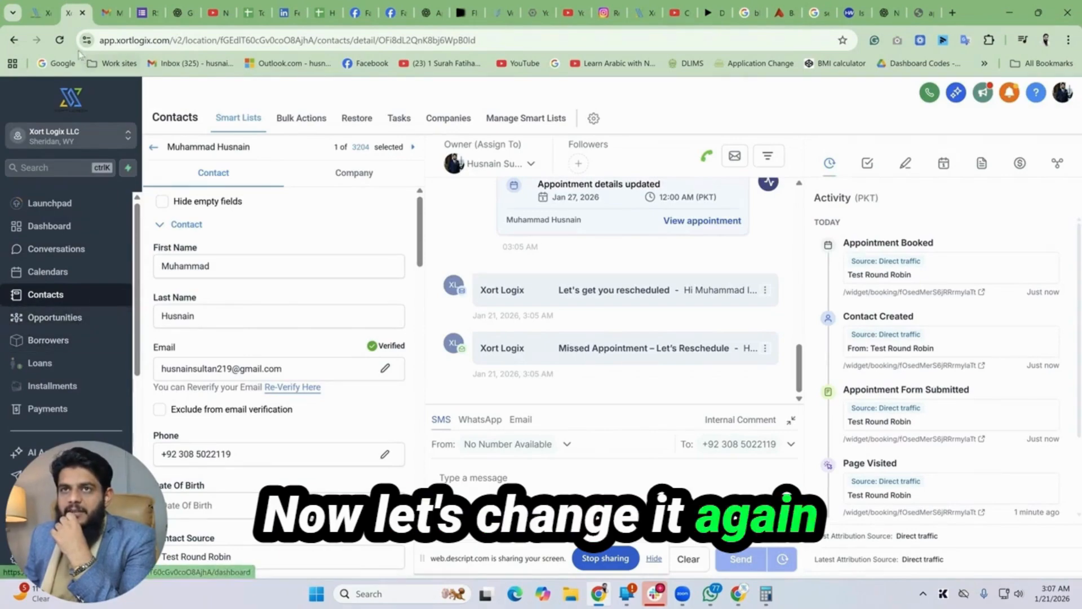
{"action": "right_click", "coordinate": [69, 13]}
{"action": "left_click", "coordinate": [141, 135]}
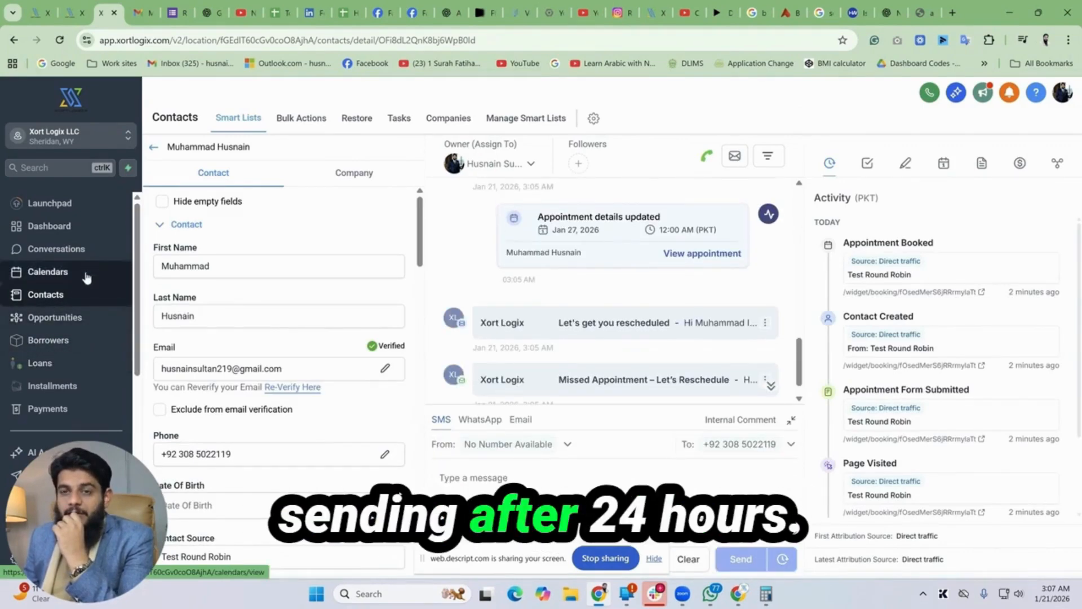
{"action": "left_click", "coordinate": [63, 316]}
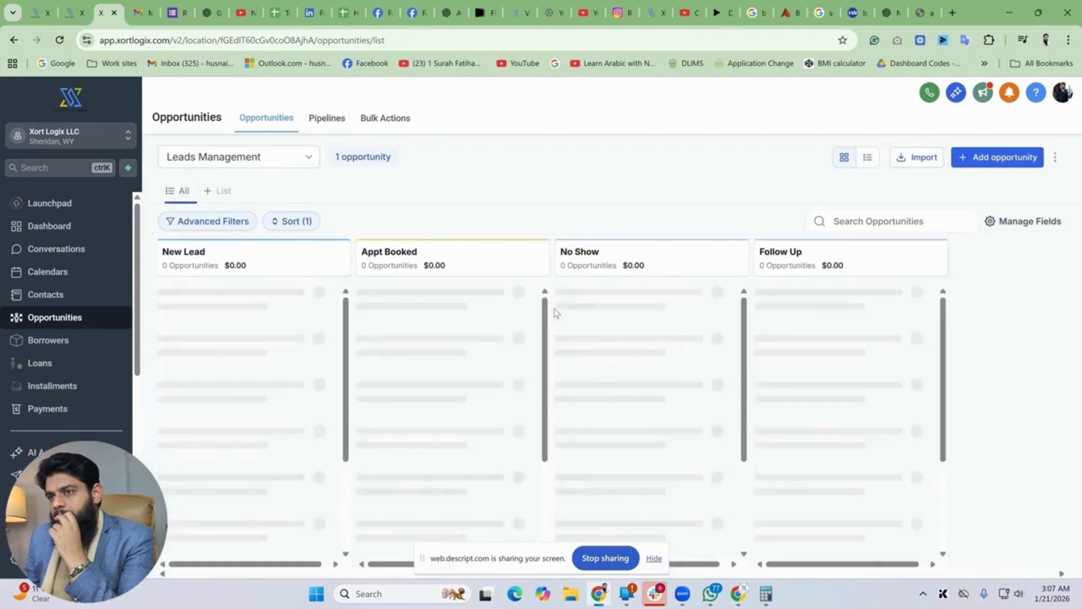
{"action": "left_click_drag", "start_coordinate": [670, 309], "coordinate": [863, 310]}
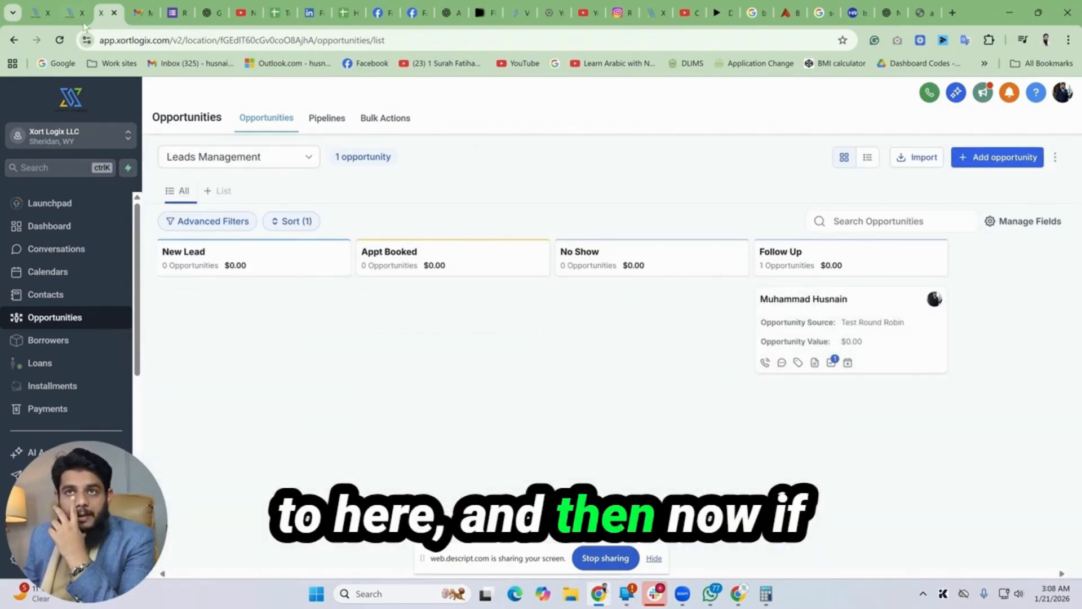
Review the contact's conversation history and open the workflow that sent the "Missed Appointment – Let's Reschedule" email from its message details.
{"action": "left_click", "coordinate": [77, 13]}
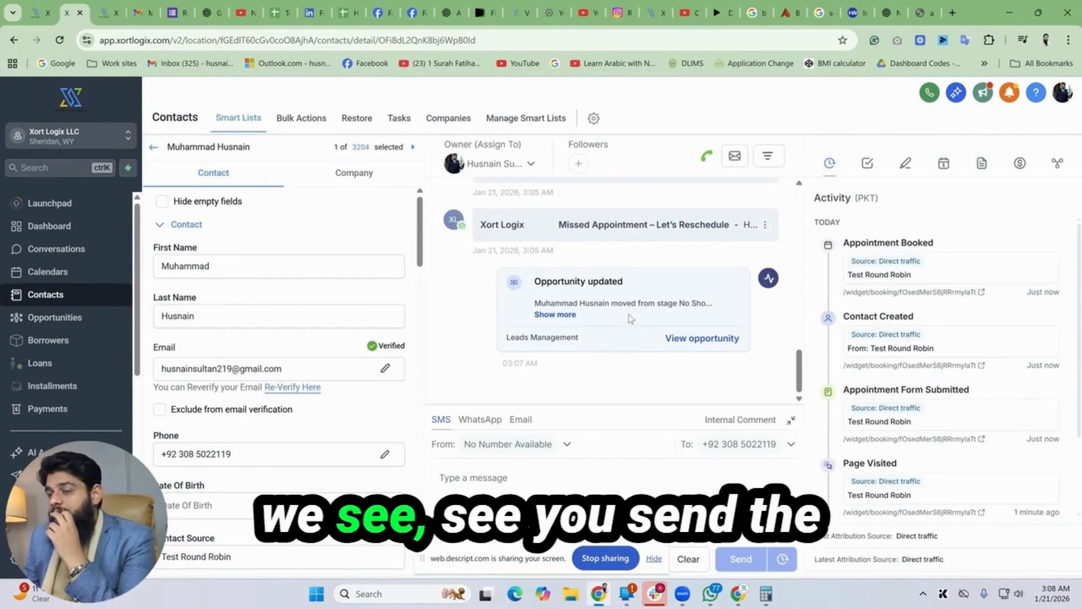
{"action": "scroll", "coordinate": [610, 259], "scroll_direction": "up", "scroll_amount": 3}
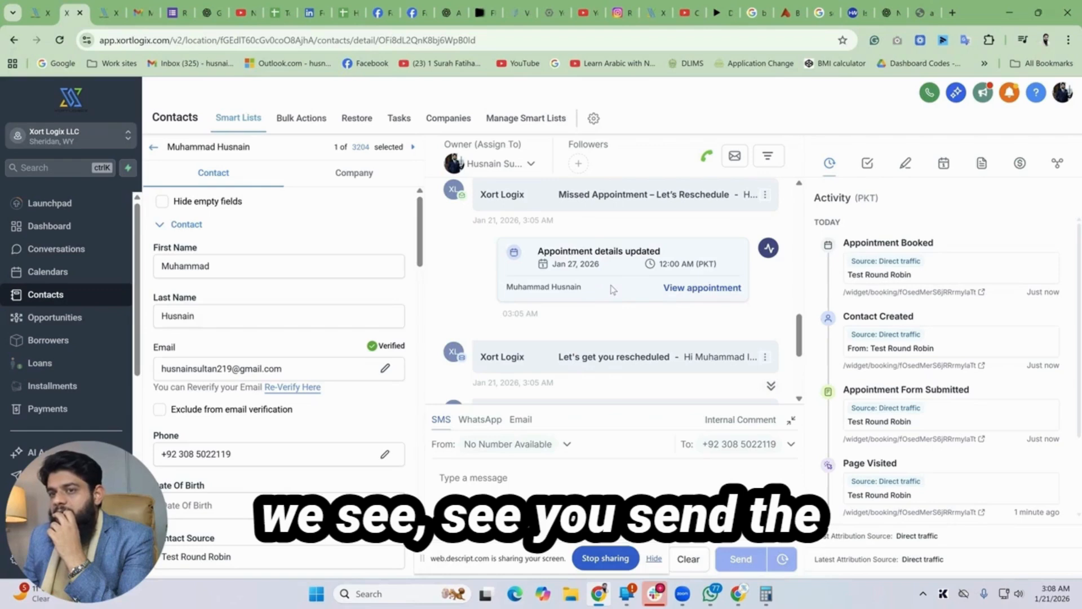
{"action": "scroll", "coordinate": [613, 290], "scroll_direction": "down", "scroll_amount": 2}
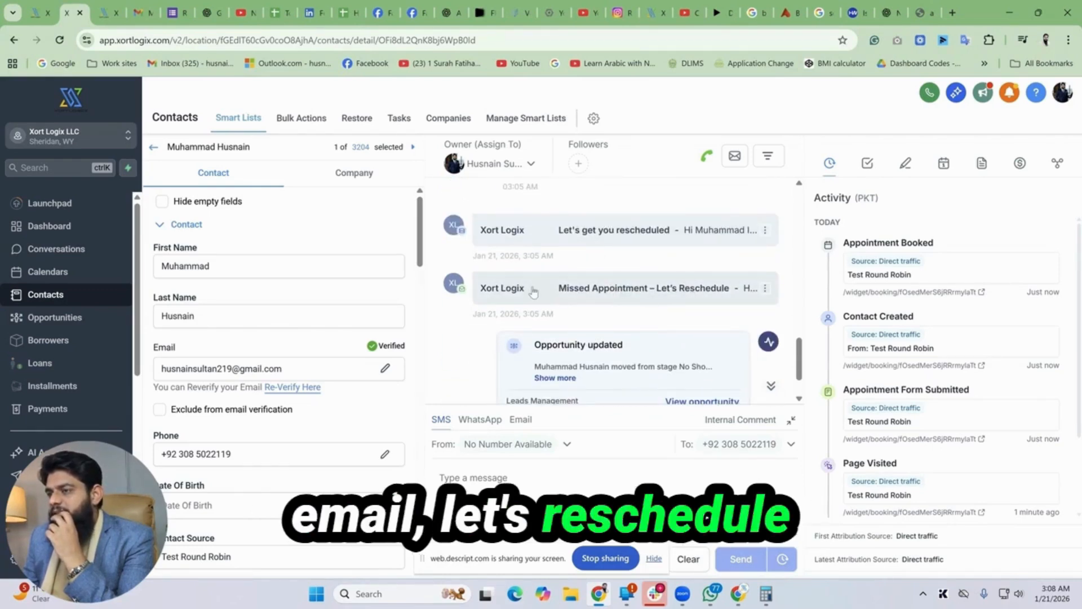
{"action": "scroll", "coordinate": [530, 269], "scroll_direction": "down", "scroll_amount": 1}
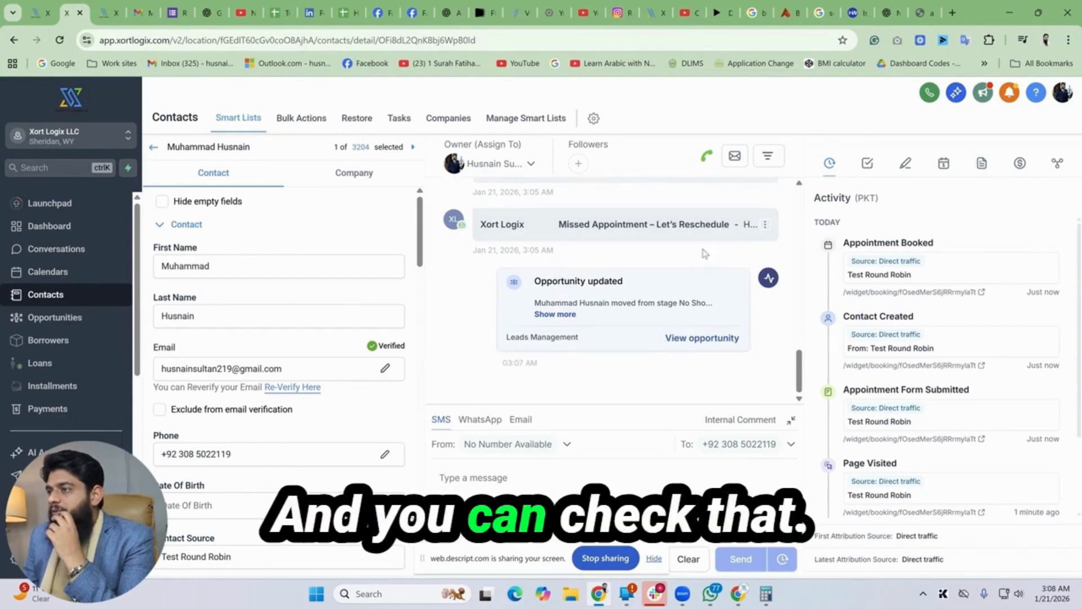
{"action": "left_click", "coordinate": [765, 225]}
{"action": "left_click", "coordinate": [747, 197]}
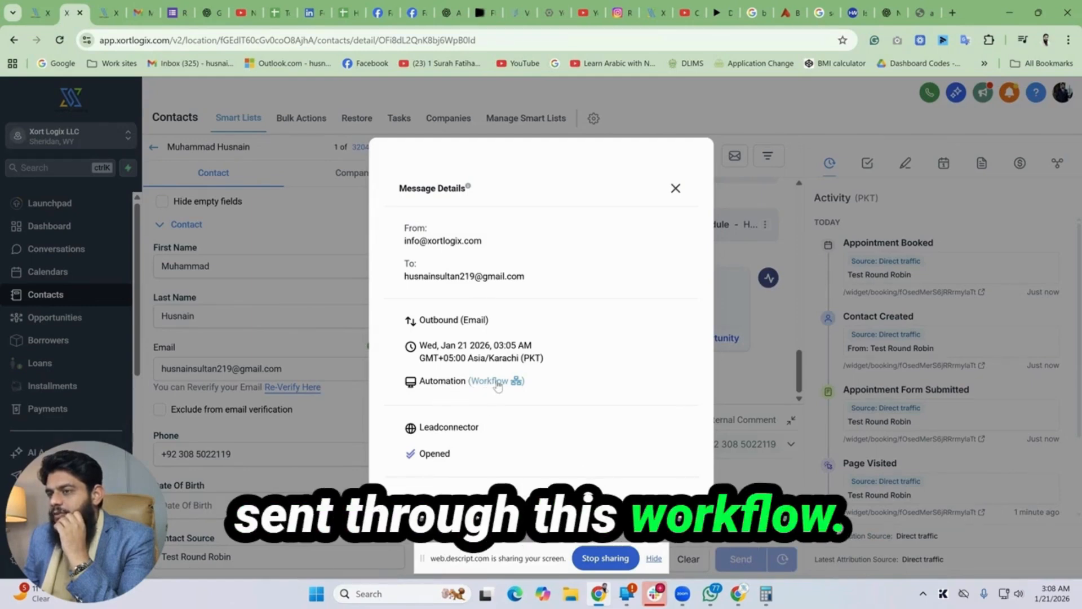
{"action": "left_click", "coordinate": [488, 382]}
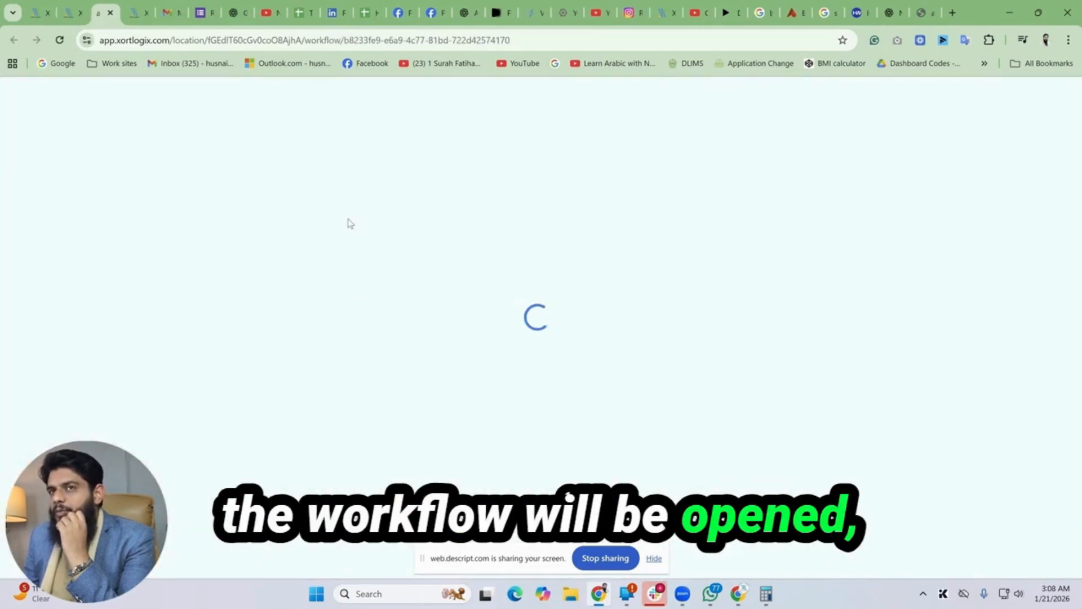
In the Follow Up workflow, push the contact held in the "Wait - 24 Hours" action on to the next step.
{"action": "left_click", "coordinate": [35, 12]}
{"action": "left_click", "coordinate": [96, 100]}
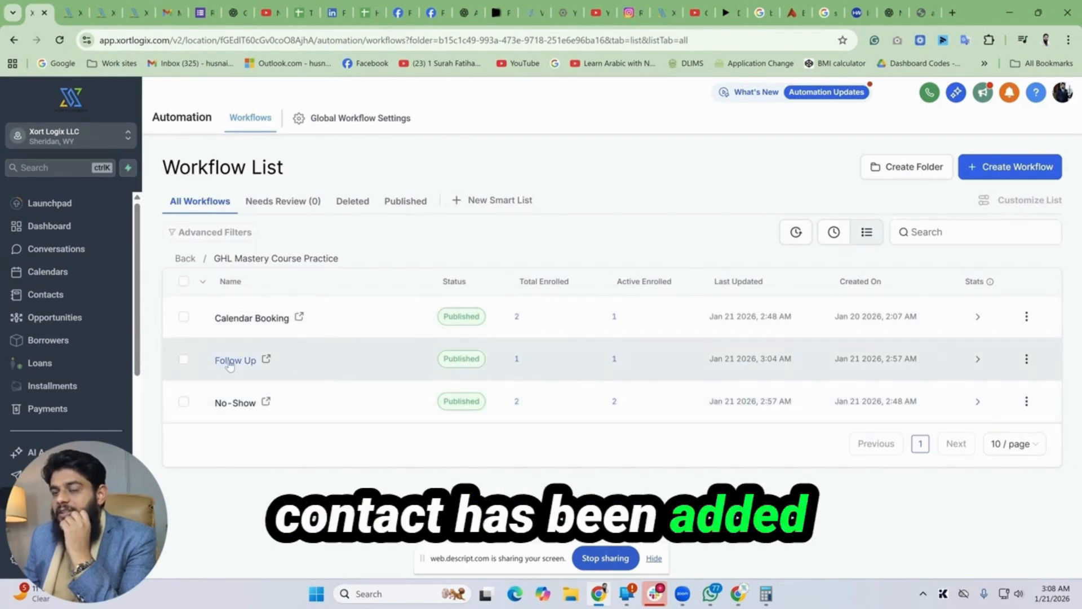
{"action": "left_click", "coordinate": [231, 361]}
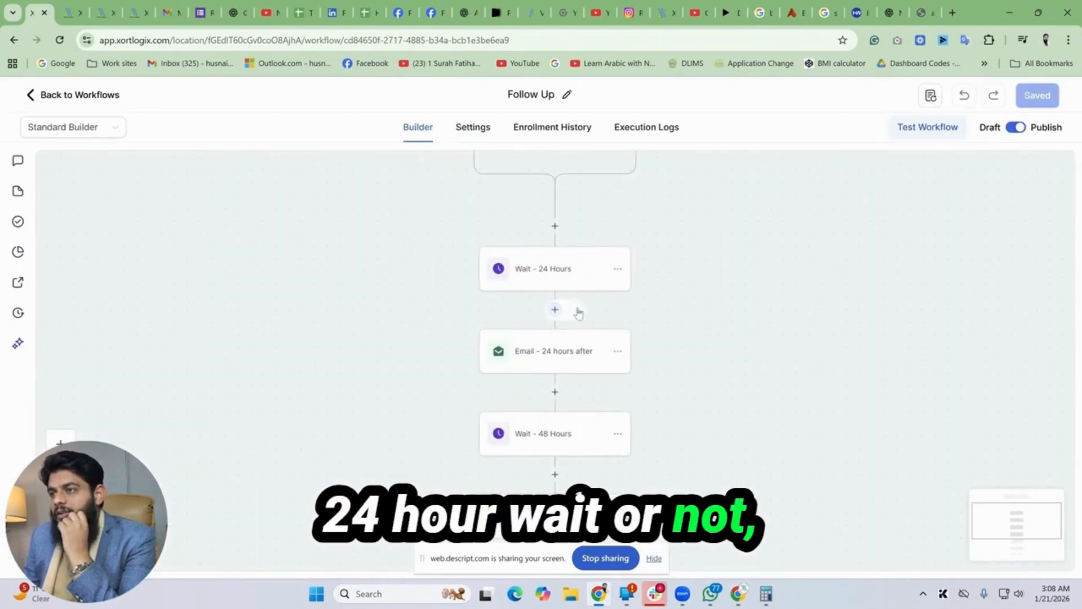
{"action": "scroll", "coordinate": [594, 361], "scroll_direction": "up", "scroll_amount": 3}
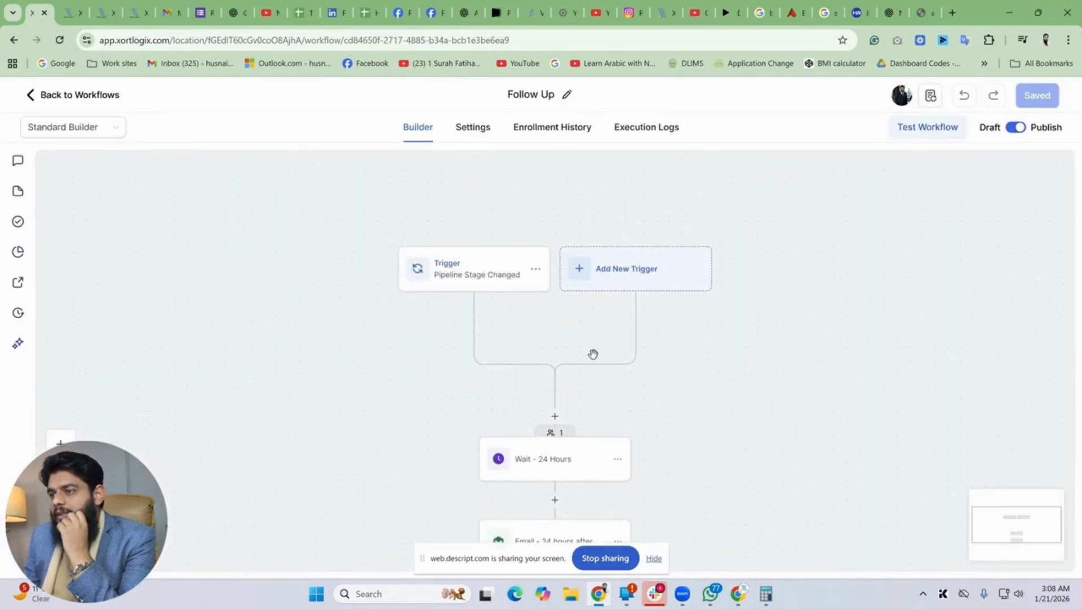
{"action": "left_click", "coordinate": [553, 401]}
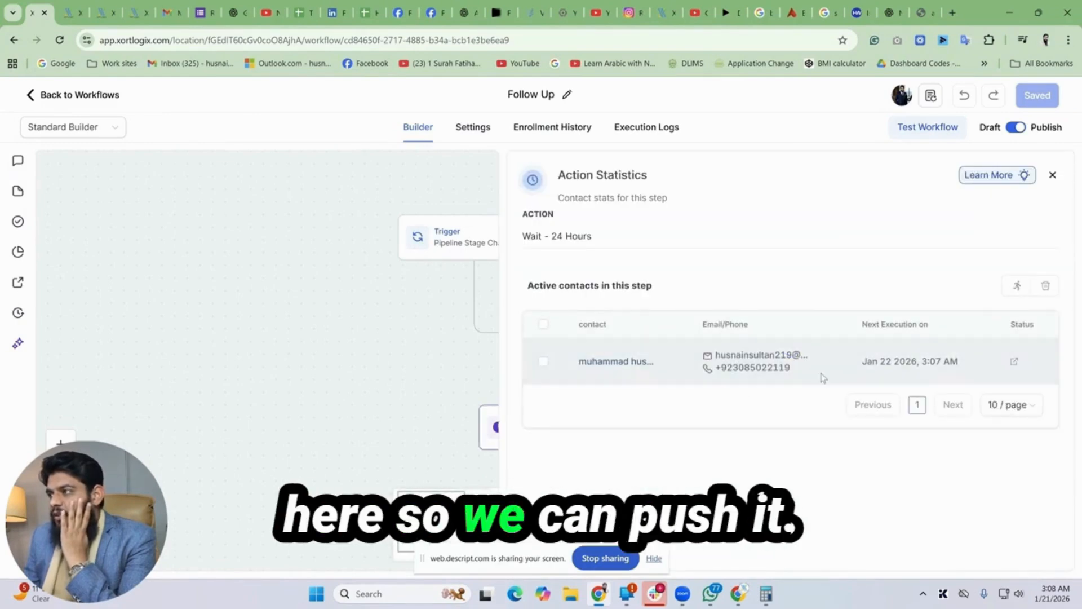
{"action": "left_click", "coordinate": [544, 361]}
{"action": "left_click", "coordinate": [1019, 286]}
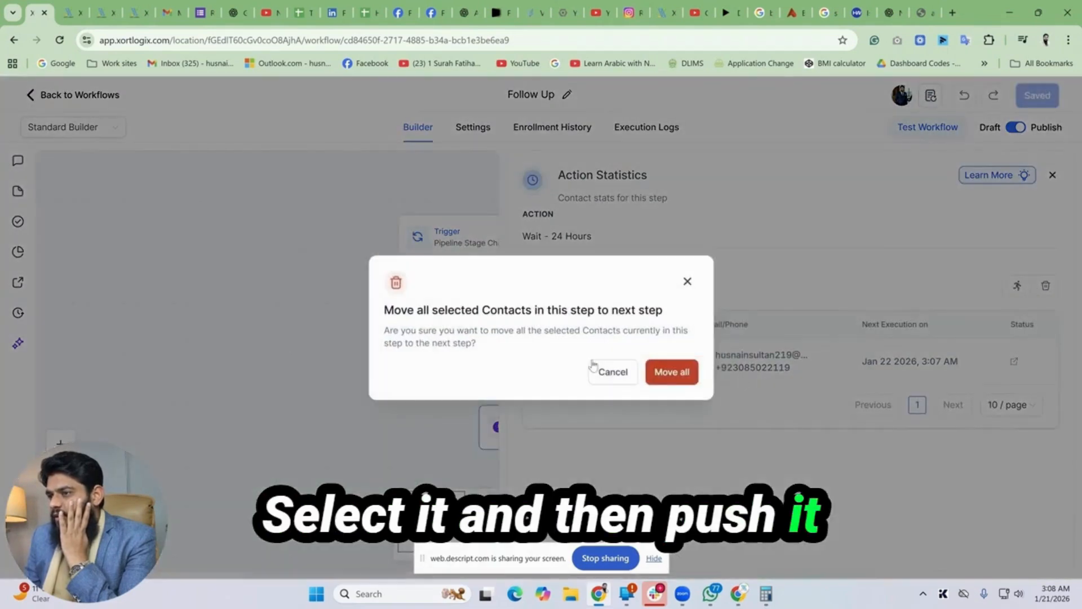
{"action": "left_click", "coordinate": [669, 371]}
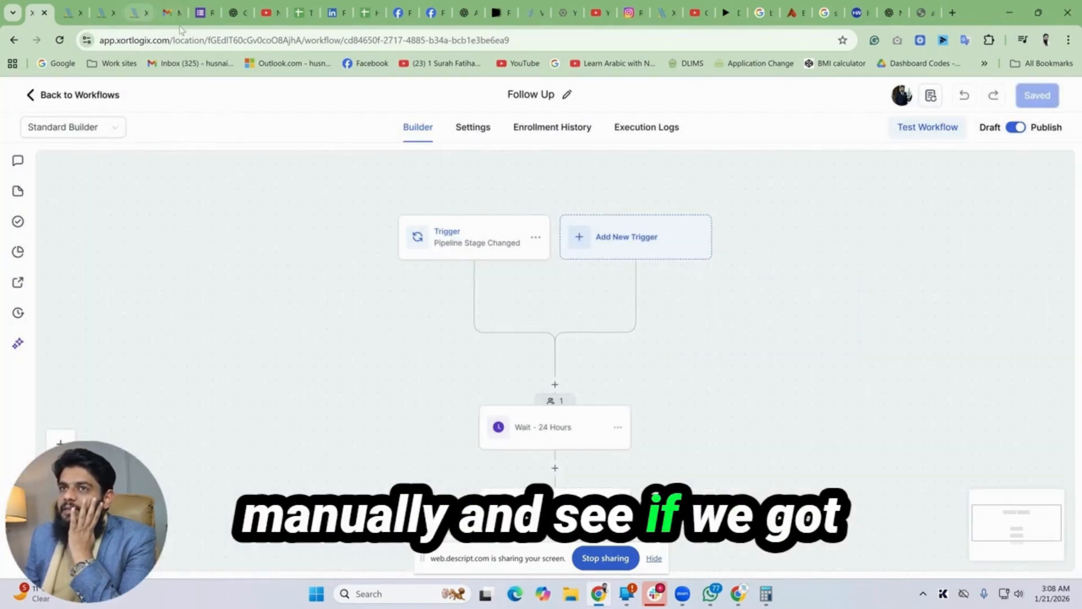
Check the XortLogix label in Gmail for the follow-up message and open the "Thank You for Your Time" email.
{"action": "left_click", "coordinate": [172, 11]}
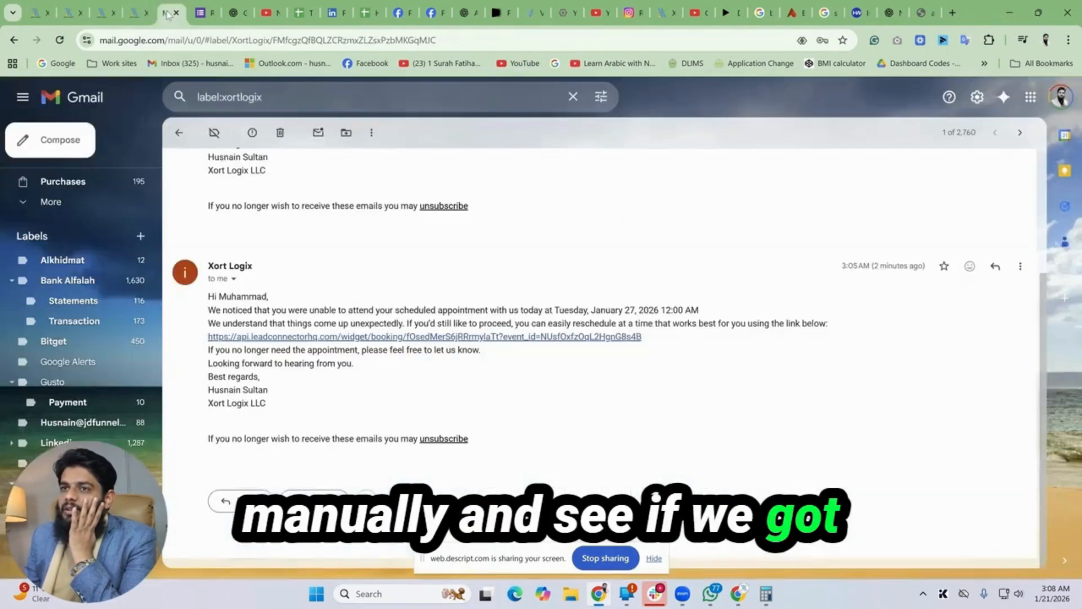
{"action": "left_click", "coordinate": [179, 133]}
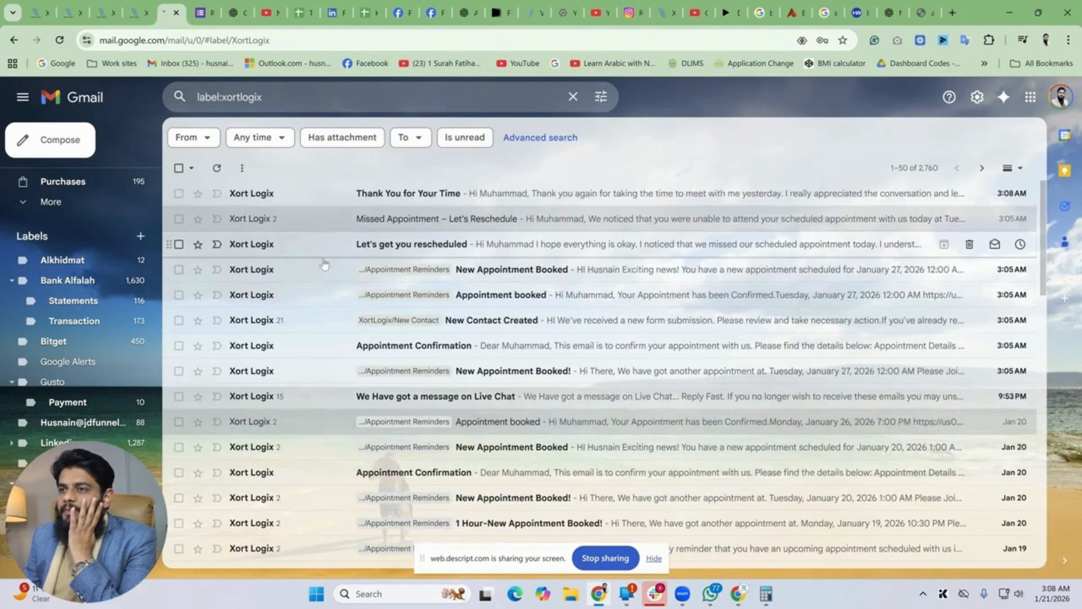
{"action": "left_click", "coordinate": [314, 201]}
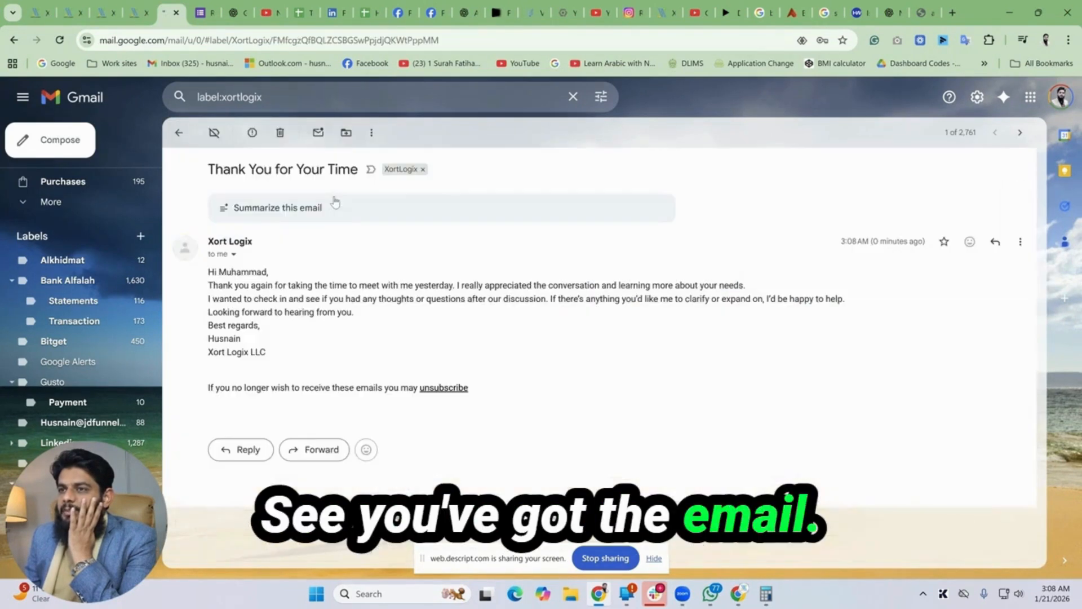